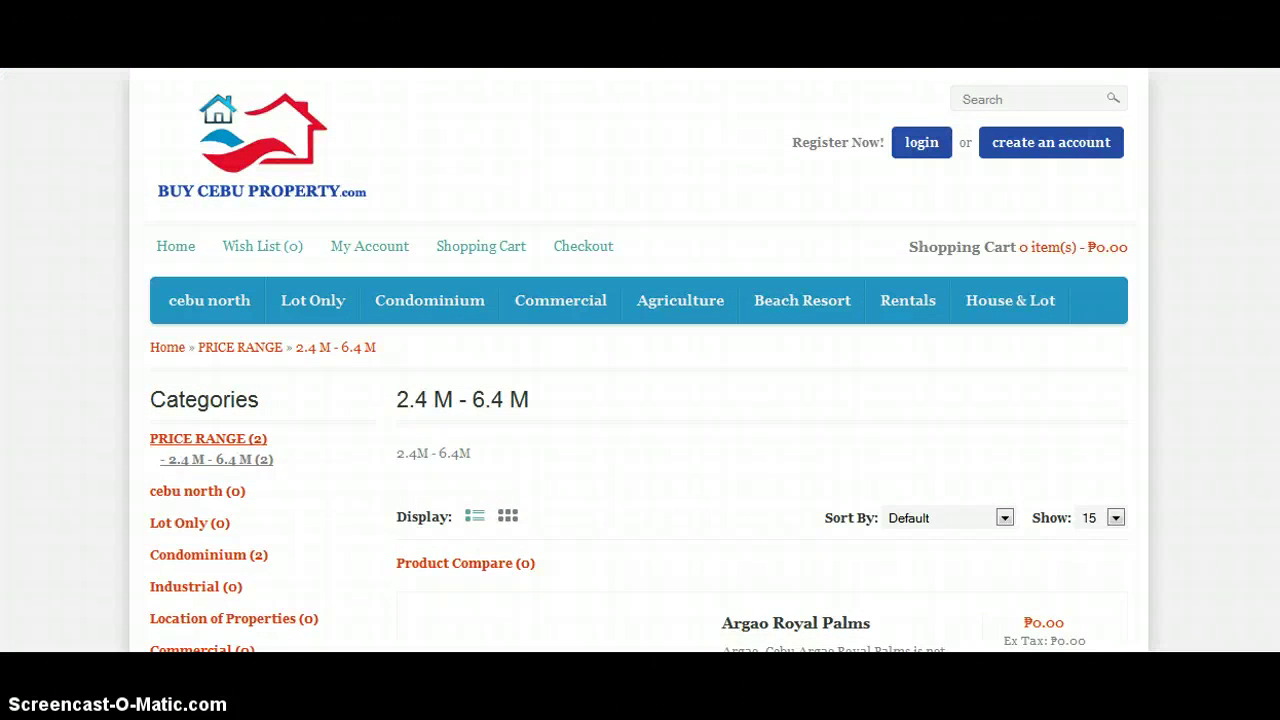
In the Notepad note, insert the 2.4 M - 6.4 M category URL above the price list under the heading "Copy the link".
{"action": "left_click", "coordinate": [357, 409]}
{"action": "key", "text": "alt+Tab"}
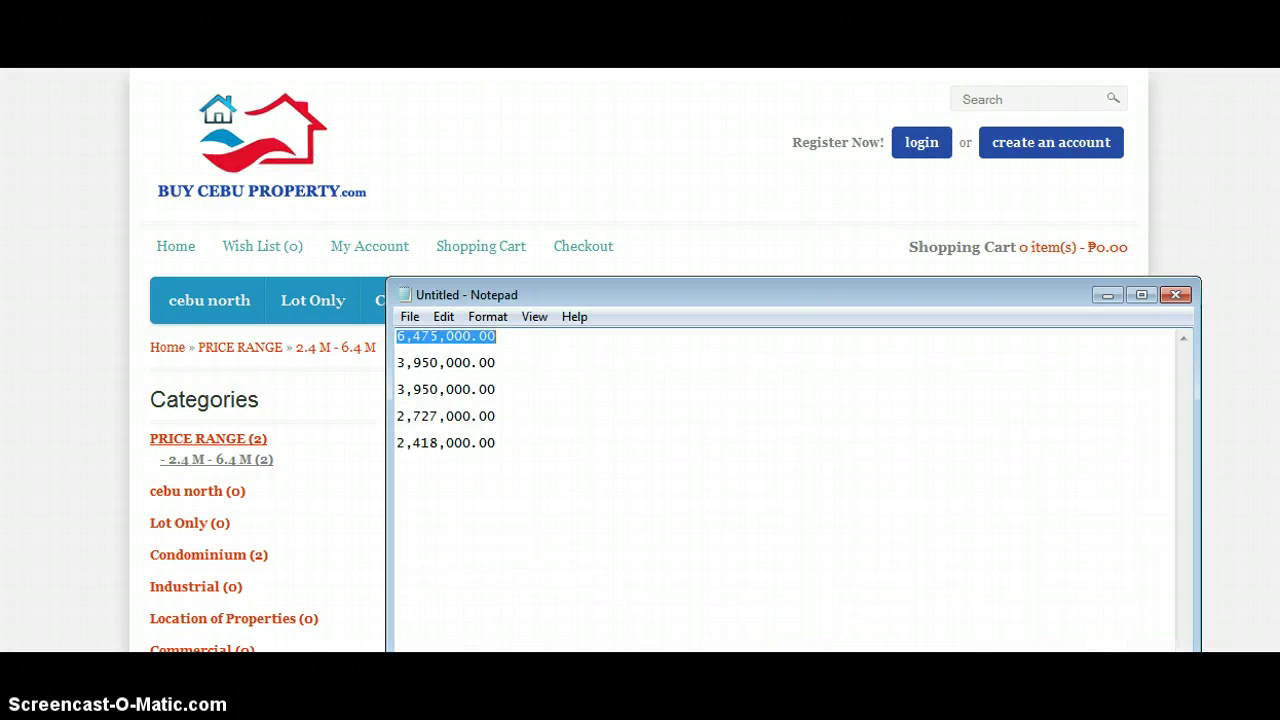
{"action": "key", "text": "ctrl+a"}
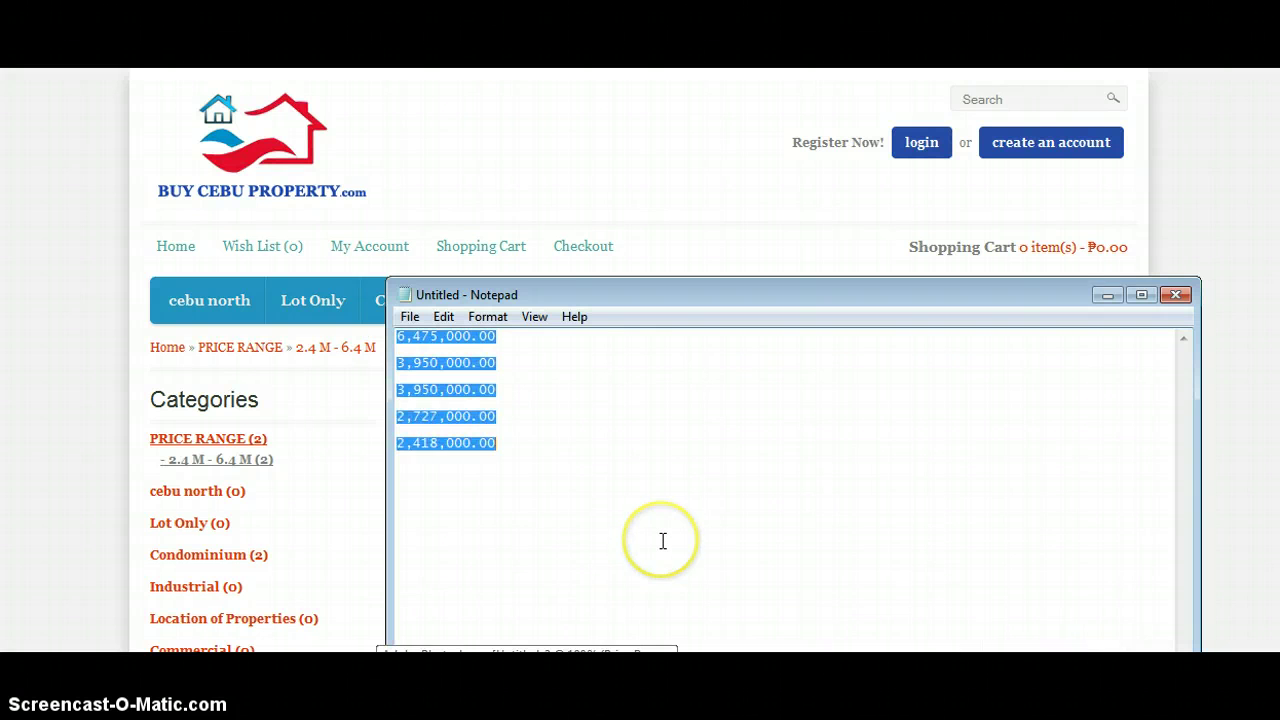
{"action": "key", "text": "Up"}
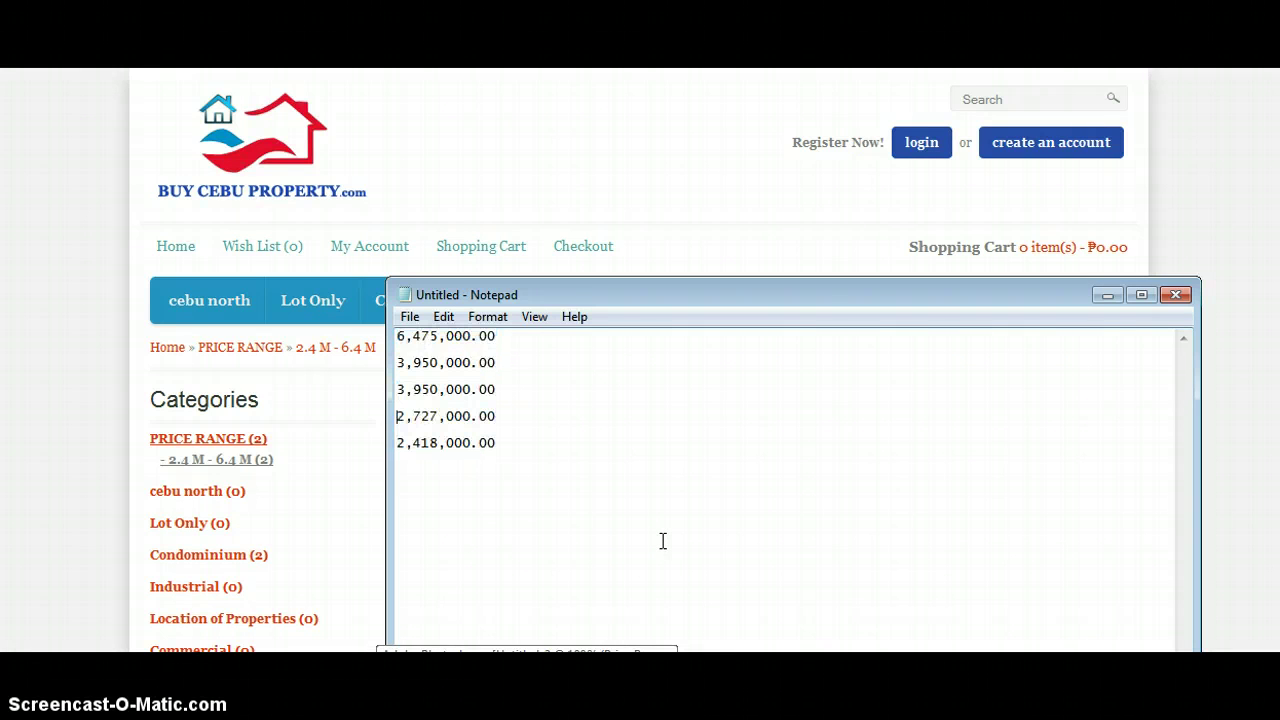
{"action": "key", "text": "Return"}
{"action": "key", "text": "Return"}
{"action": "key", "text": "Return"}
{"action": "key", "text": "Return"}
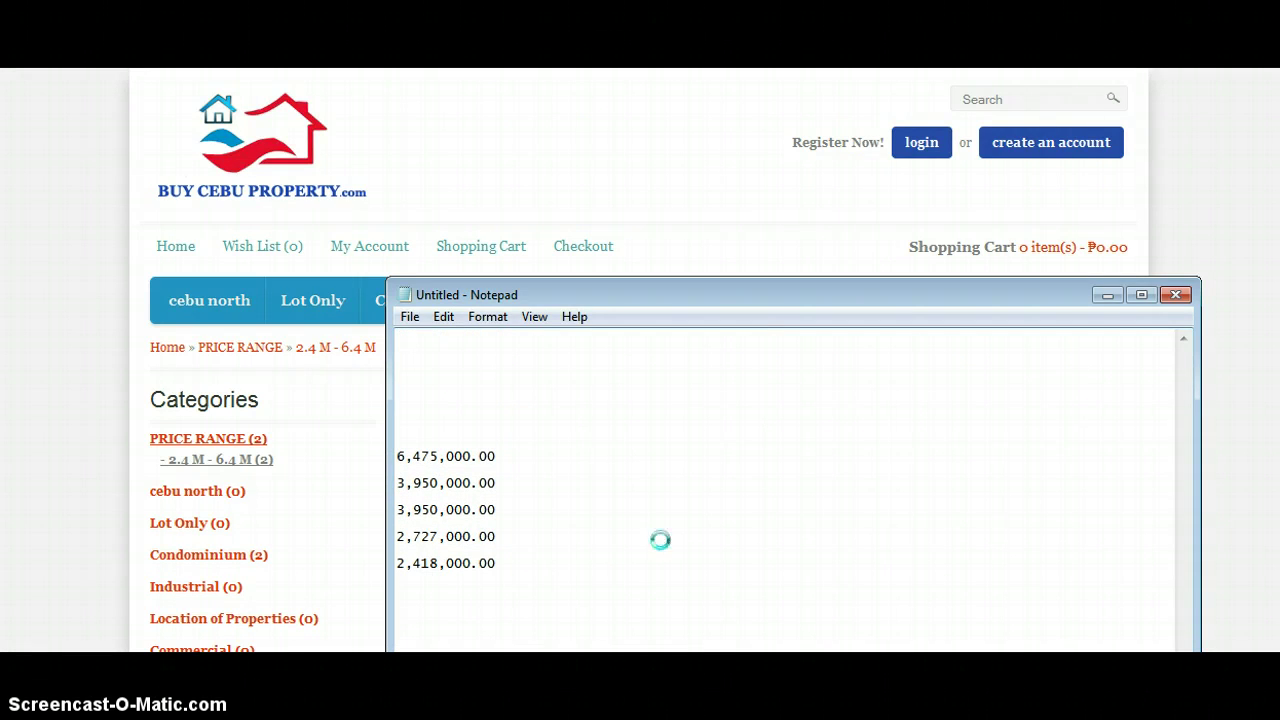
{"action": "type", "text": "http://247.buycebuproperty.com/investmentph/index.php?route=product/category&path=81_82"}
{"action": "key", "text": "Return"}
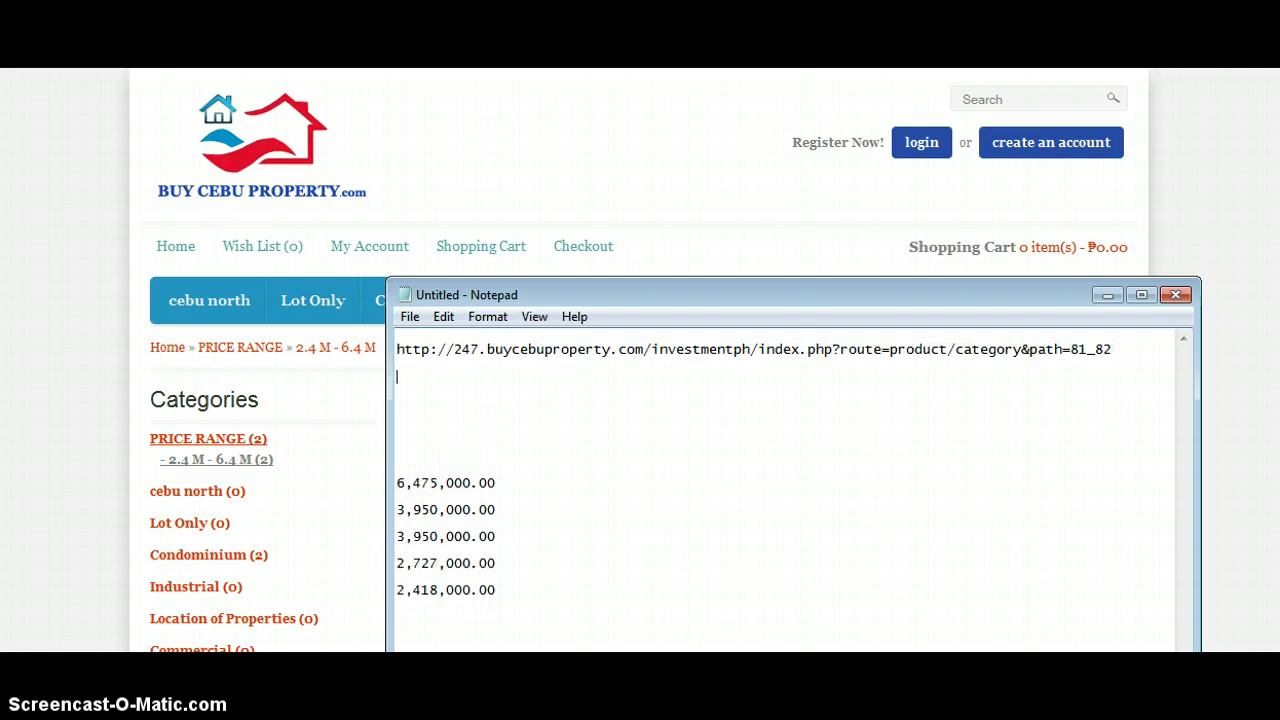
{"action": "key", "text": "Return"}
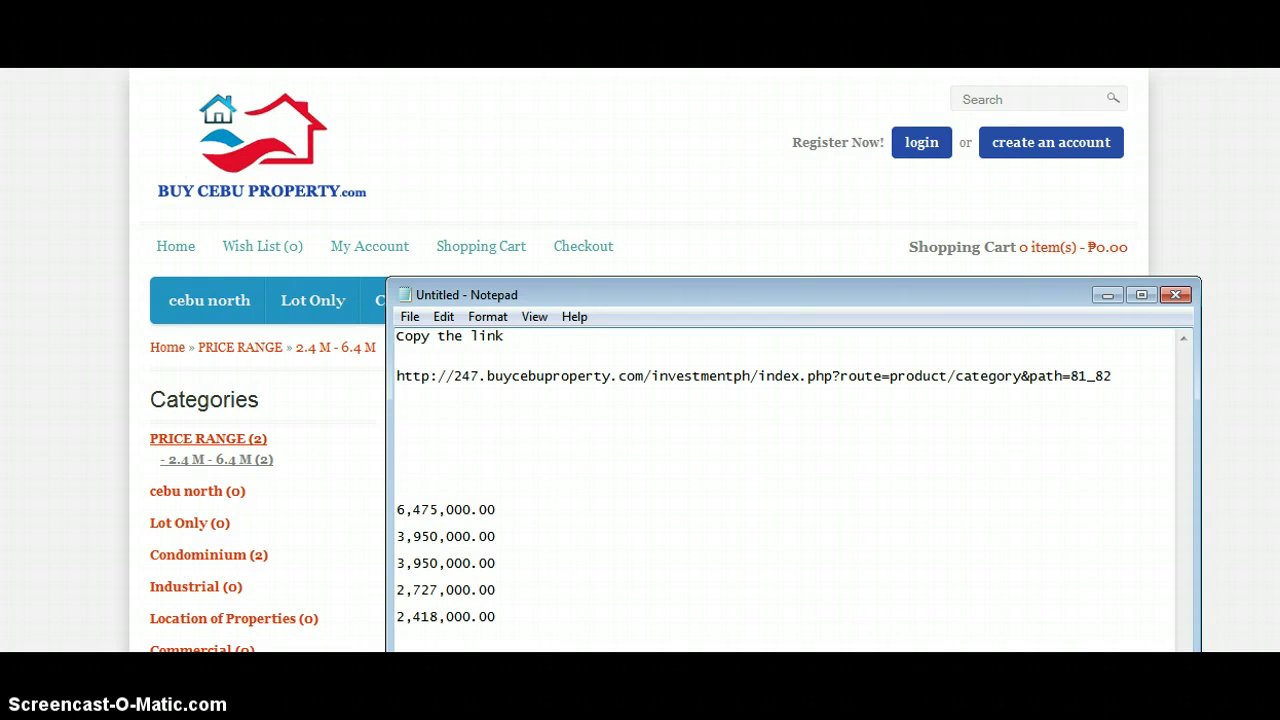
Copy the category URL from the note and switch to the new banner form in the store admin.
{"action": "left_click_drag", "start_coordinate": [1120, 380], "coordinate": [354, 366]}
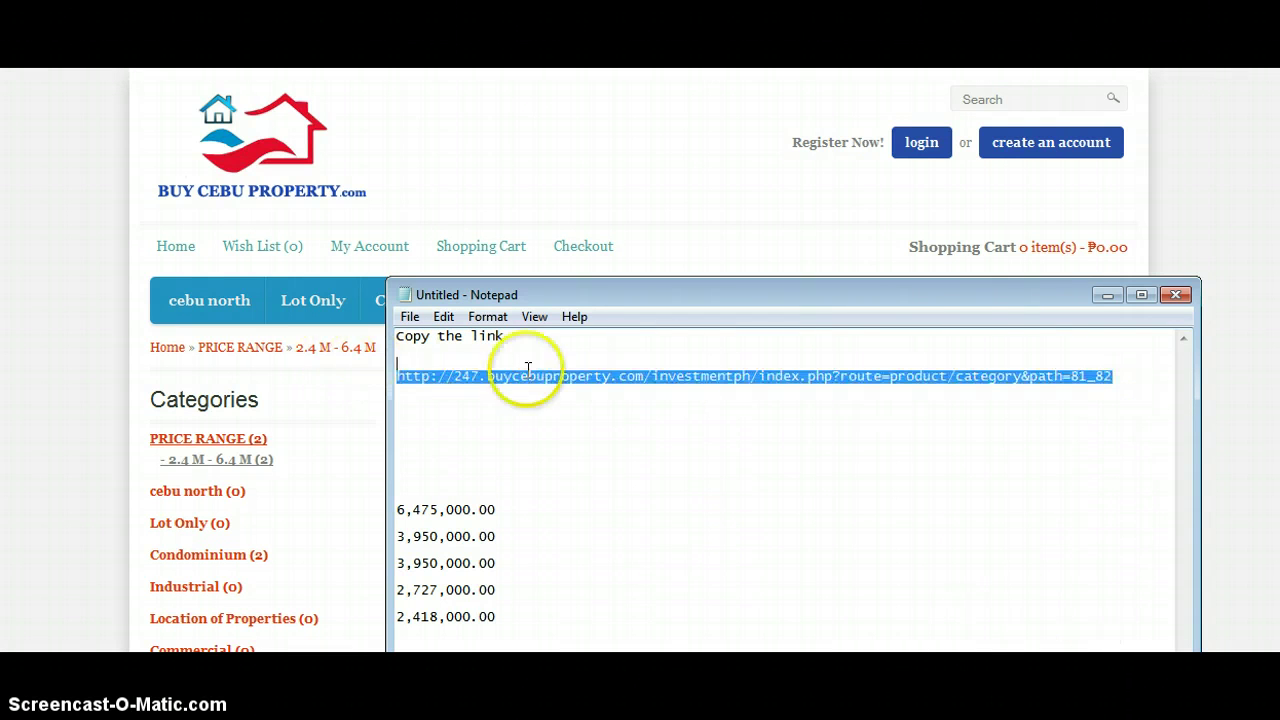
{"action": "left_click", "coordinate": [1102, 296]}
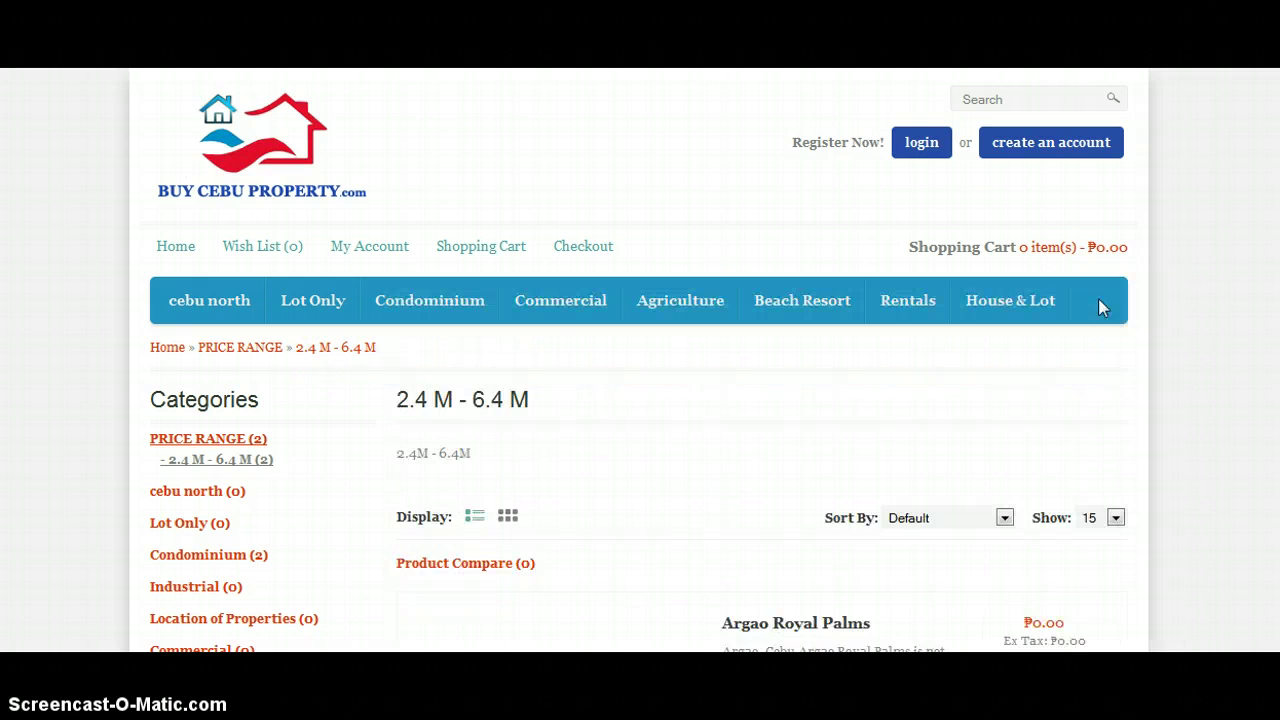
{"action": "key", "text": "alt+Tab"}
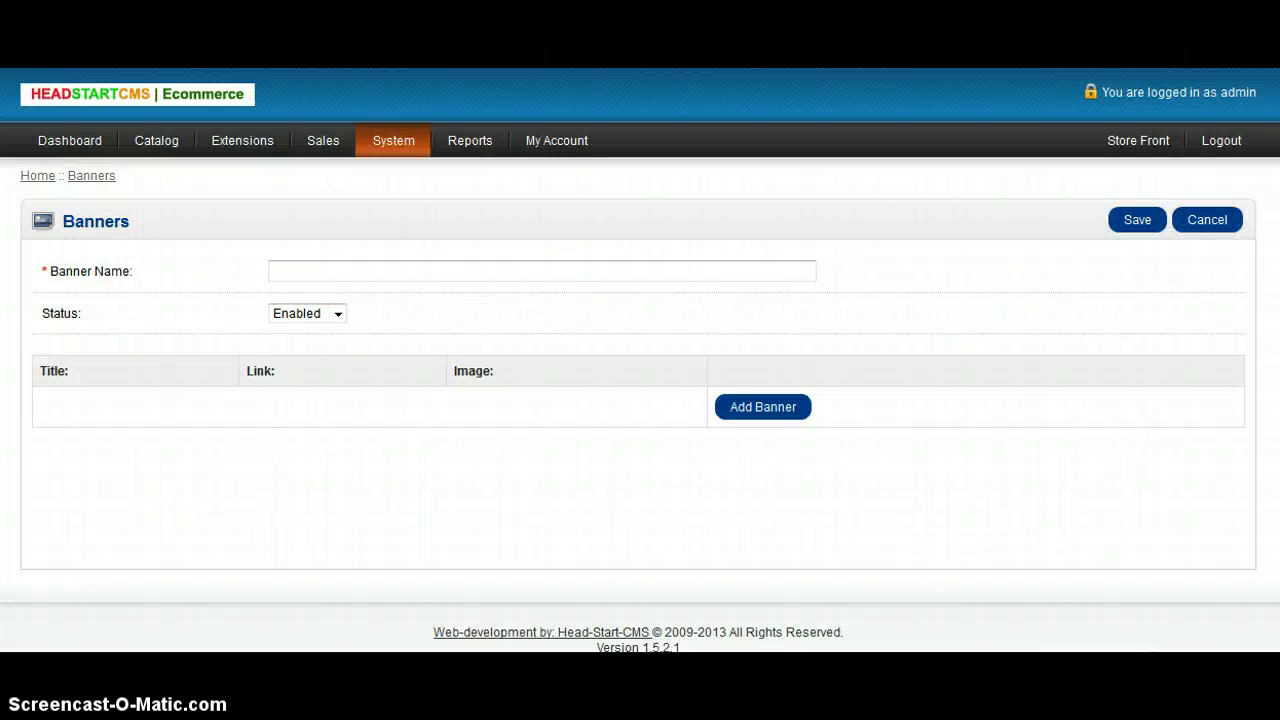
Name the new banner "Price Range Banner".
{"action": "left_click", "coordinate": [340, 268]}
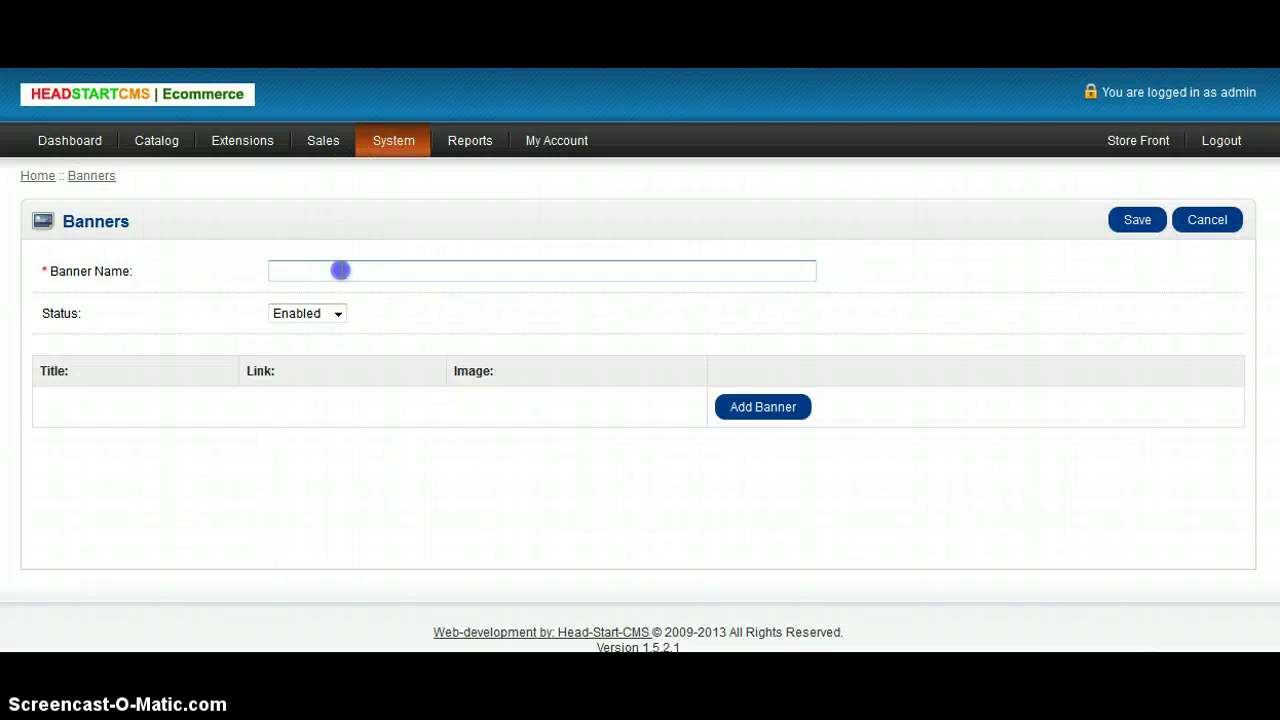
{"action": "type", "text": "P"}
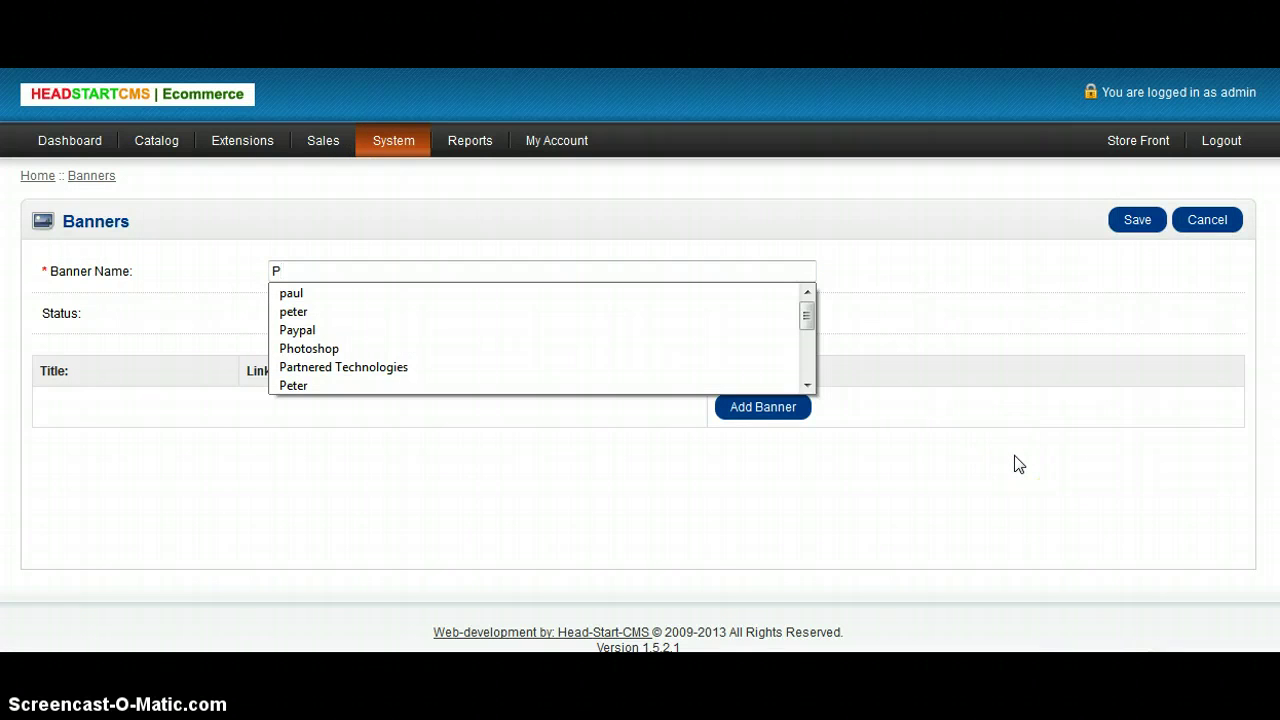
{"action": "type", "text": "rince"}
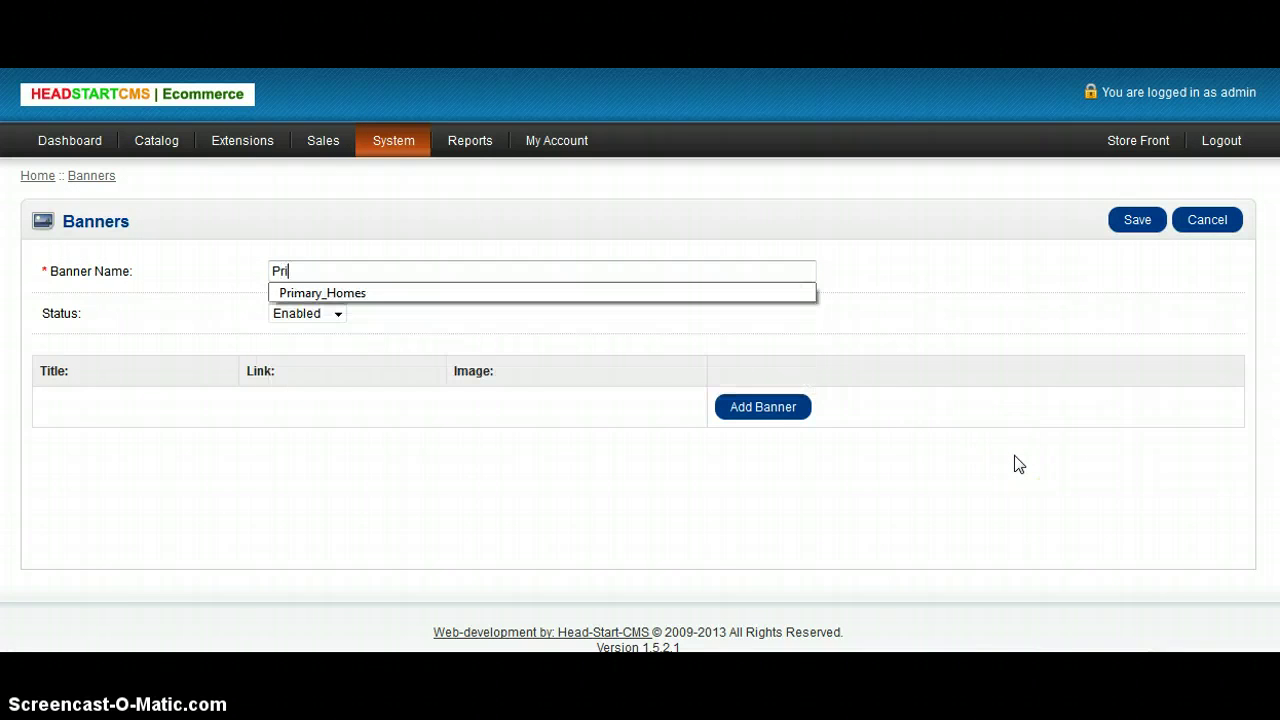
{"action": "key", "text": "BackSpace"}
{"action": "key", "text": "BackSpace"}
{"action": "type", "text": "ce Range Banner"}
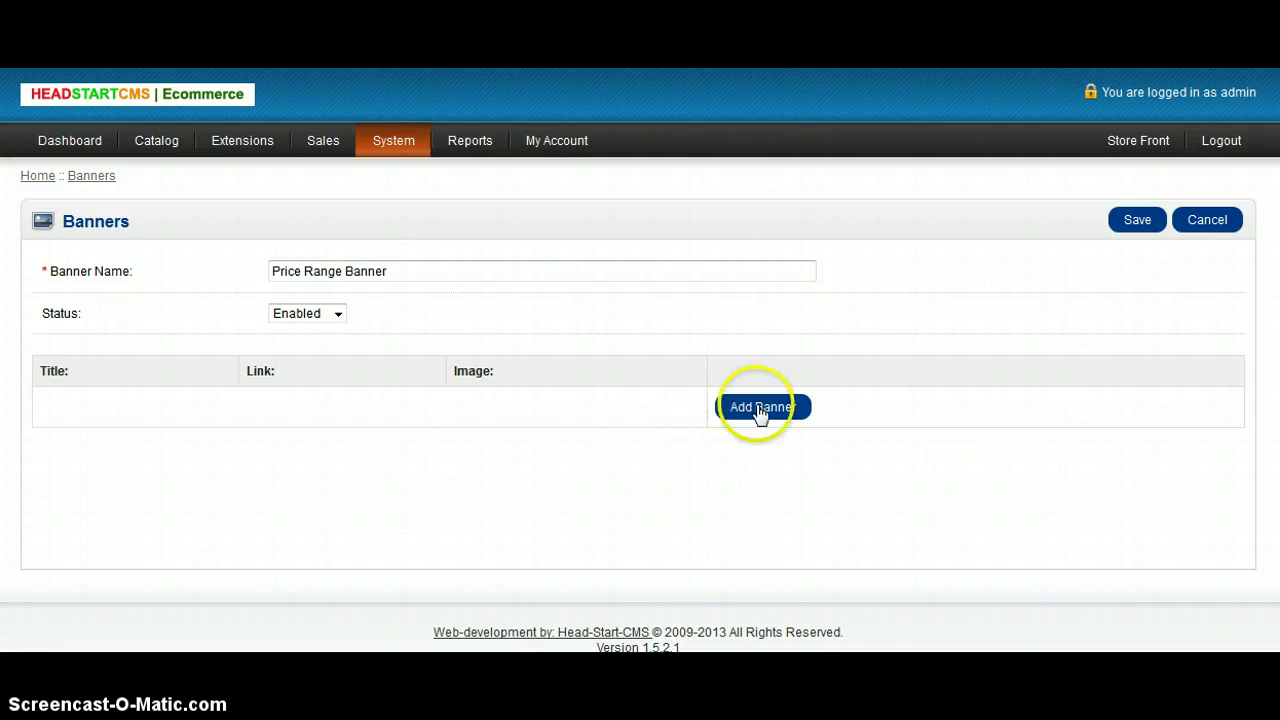
Add a banner row with the copied category URL as its link and "Lowest from Highest" as its title.
{"action": "left_click", "coordinate": [758, 406]}
{"action": "left_click", "coordinate": [419, 462]}
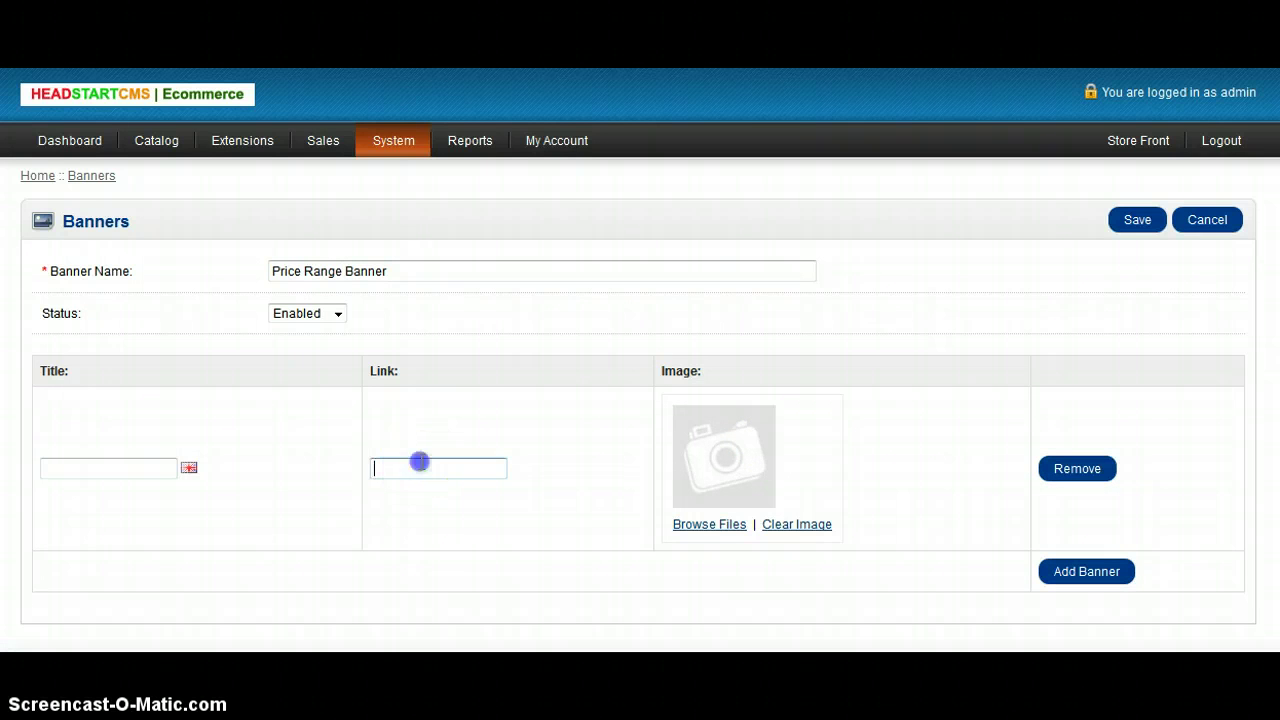
{"action": "key", "text": "ctrl+v"}
{"action": "left_click", "coordinate": [155, 468]}
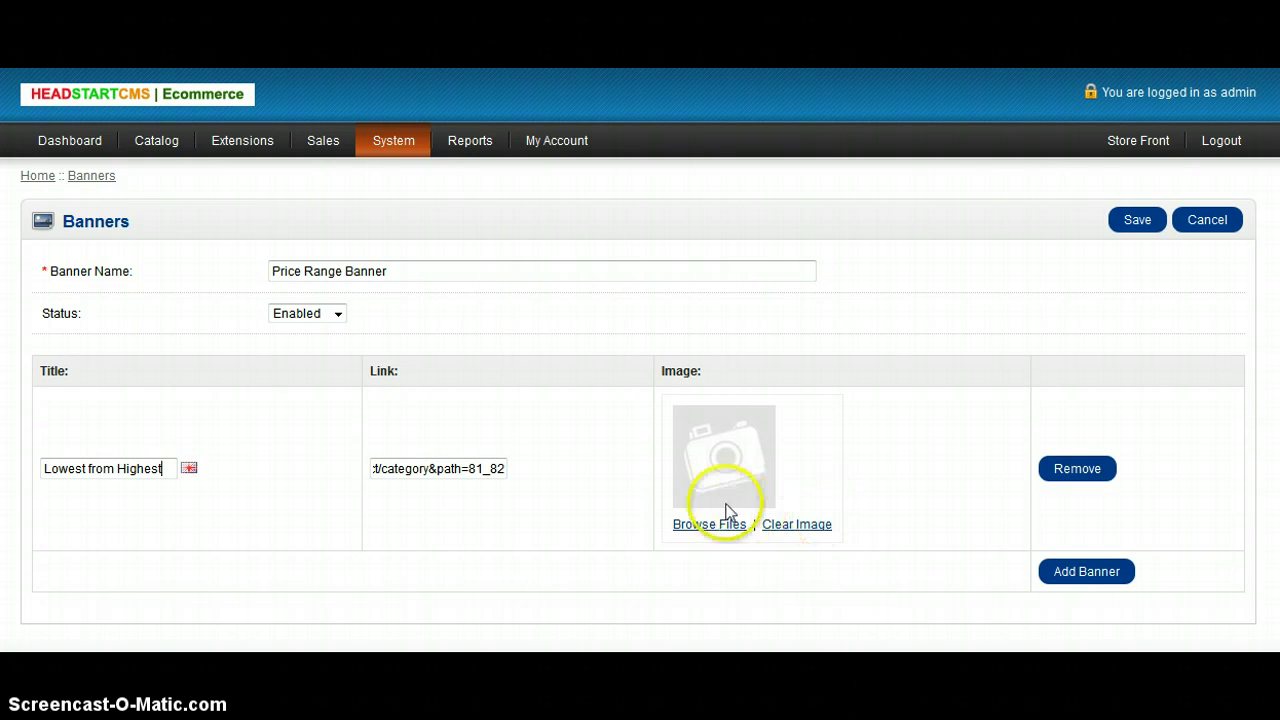
Browse for the banner row's image and expand the root image folder in the Image Manager.
{"action": "left_click", "coordinate": [706, 527]}
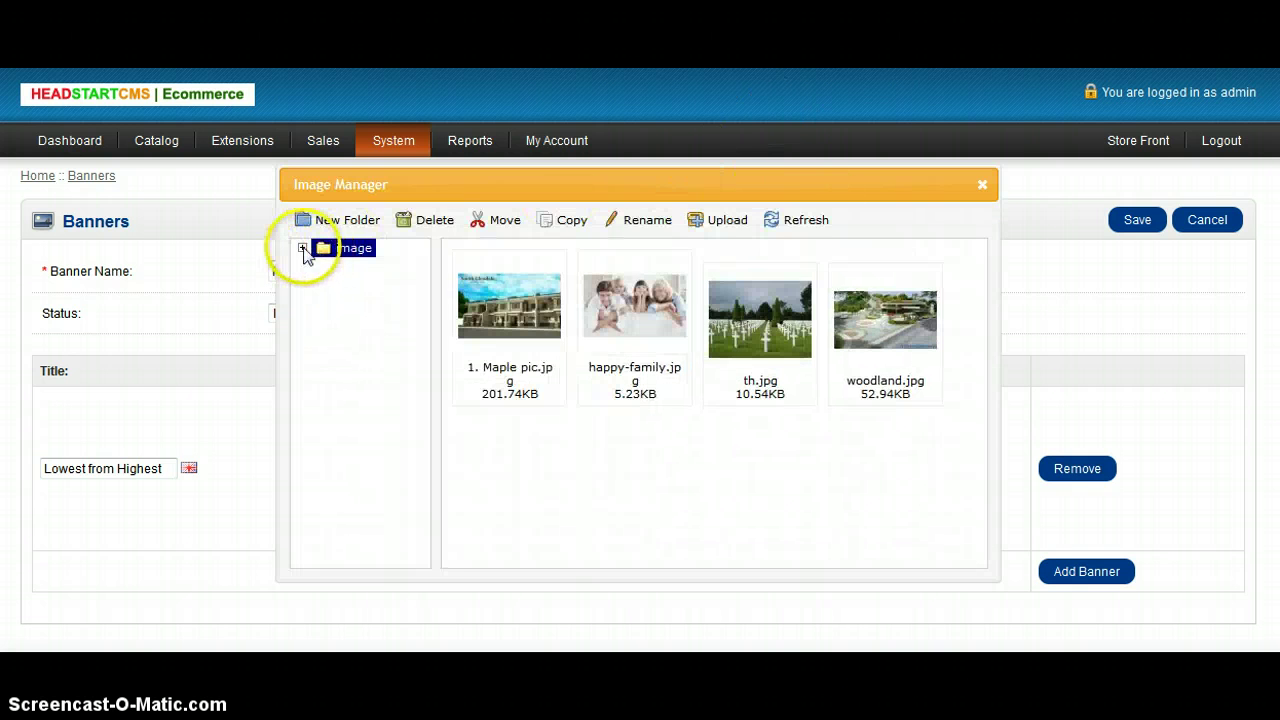
{"action": "left_click", "coordinate": [302, 247]}
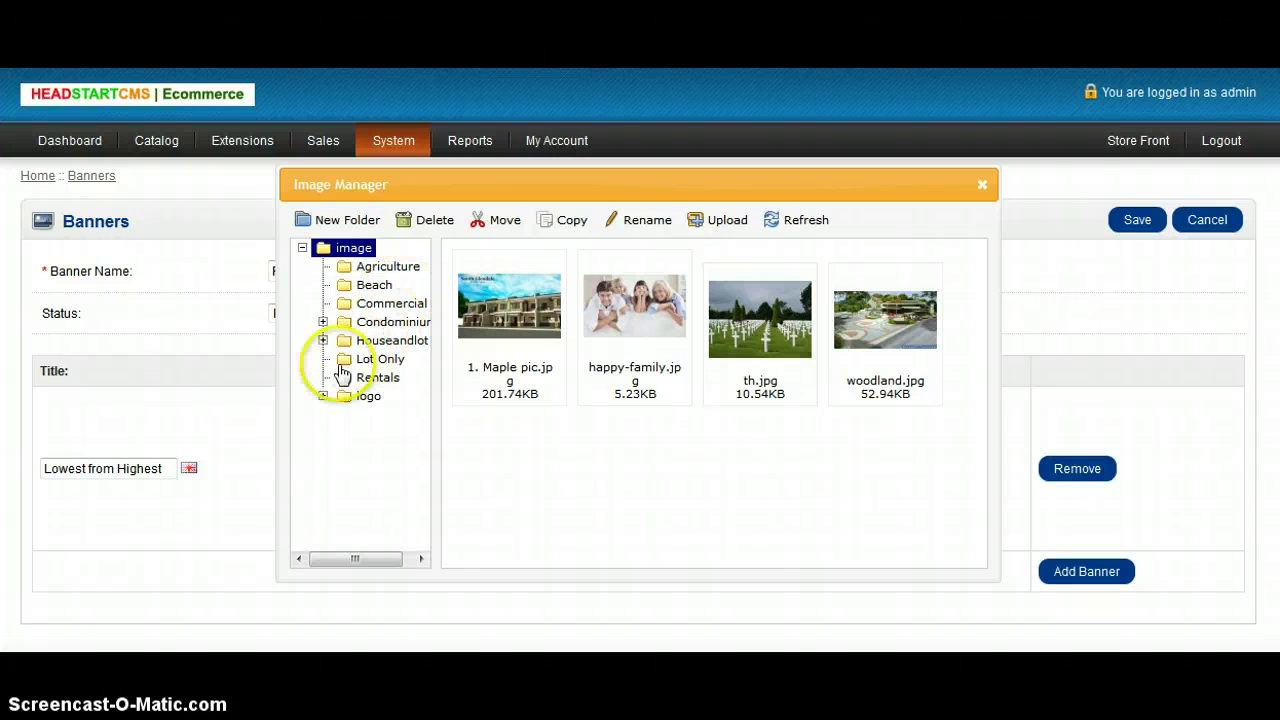
Examine the subfolders under Houseandlot and its Primary_Homes folder, then collapse them again.
{"action": "left_click", "coordinate": [323, 340]}
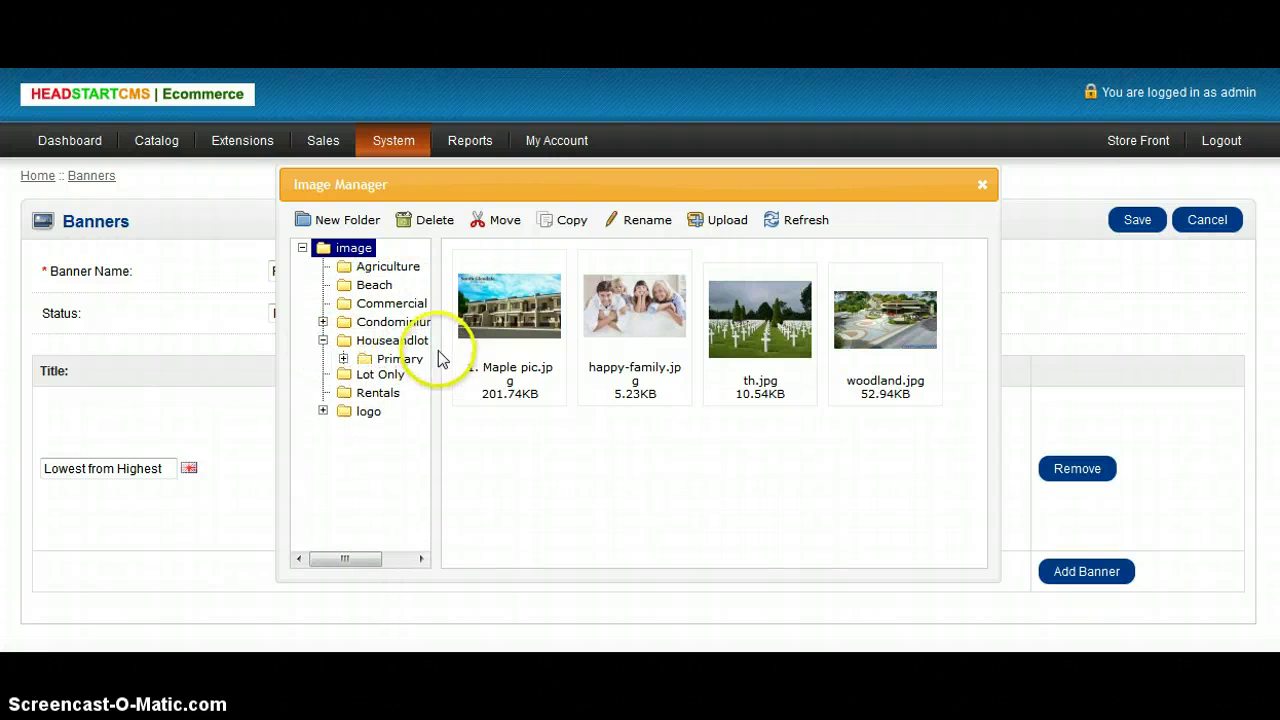
{"action": "left_click", "coordinate": [343, 359]}
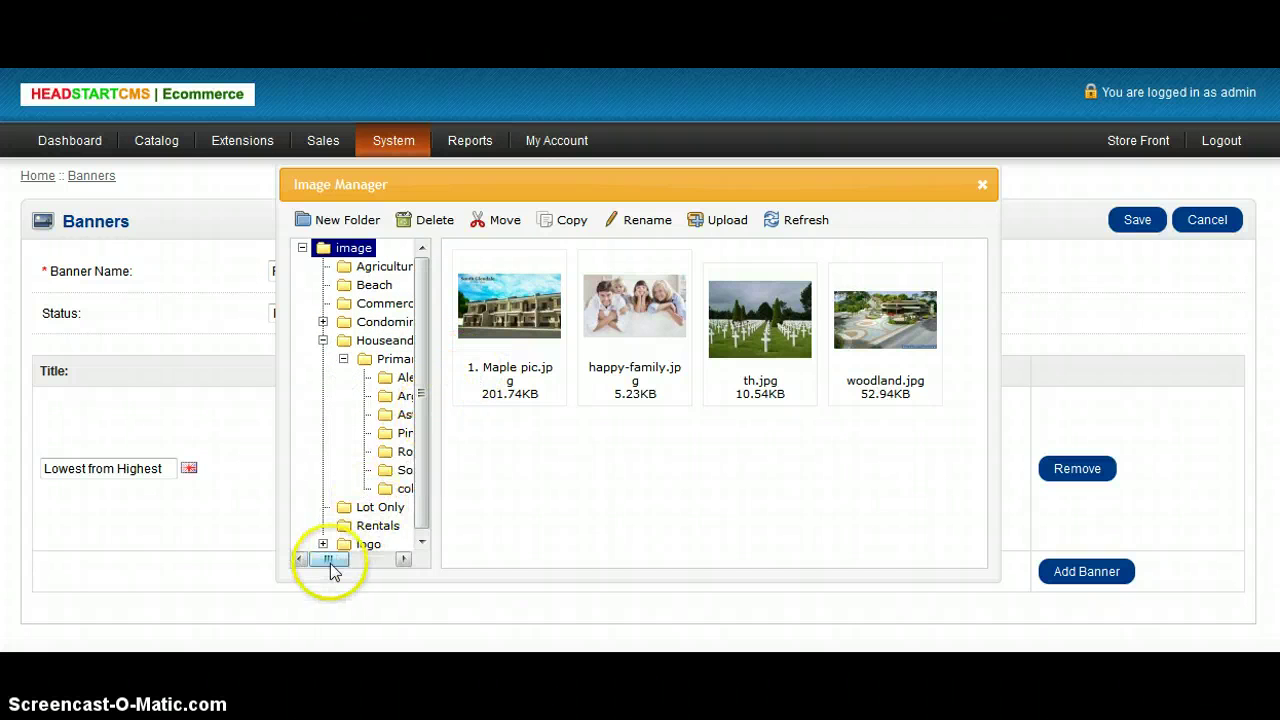
{"action": "left_click_drag", "start_coordinate": [331, 561], "coordinate": [363, 570]}
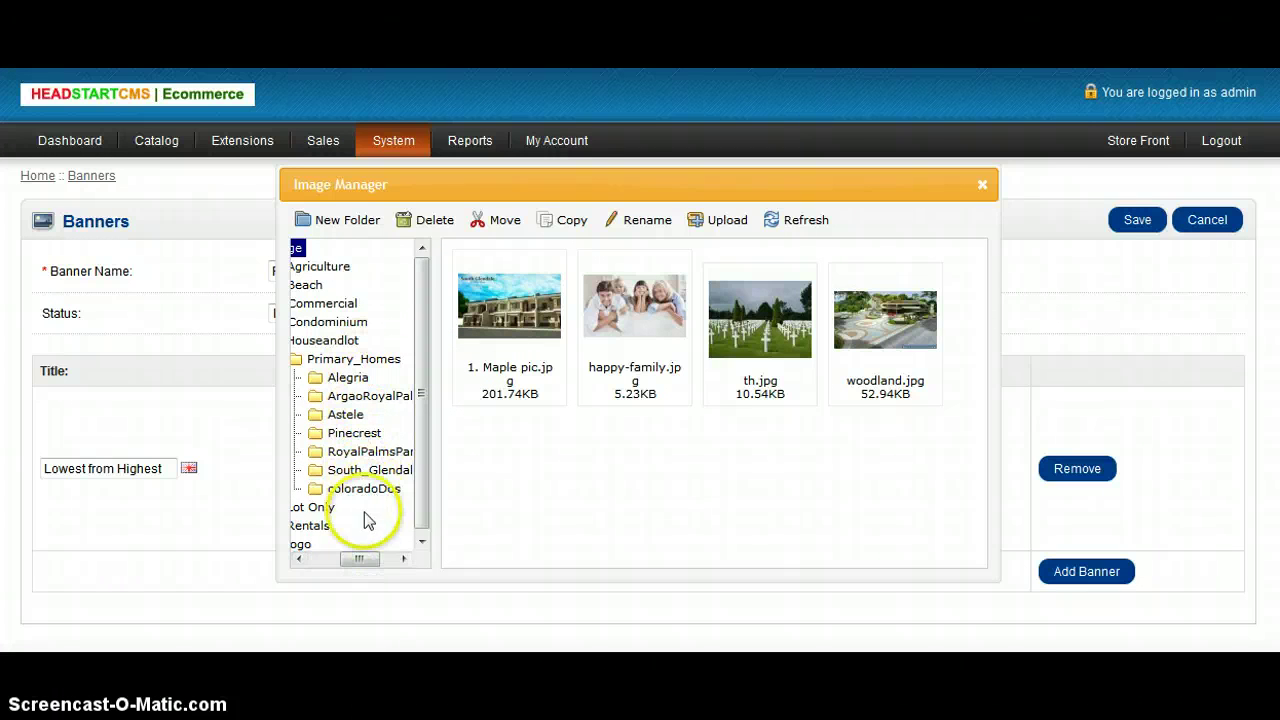
{"action": "left_click_drag", "start_coordinate": [363, 557], "coordinate": [309, 551]}
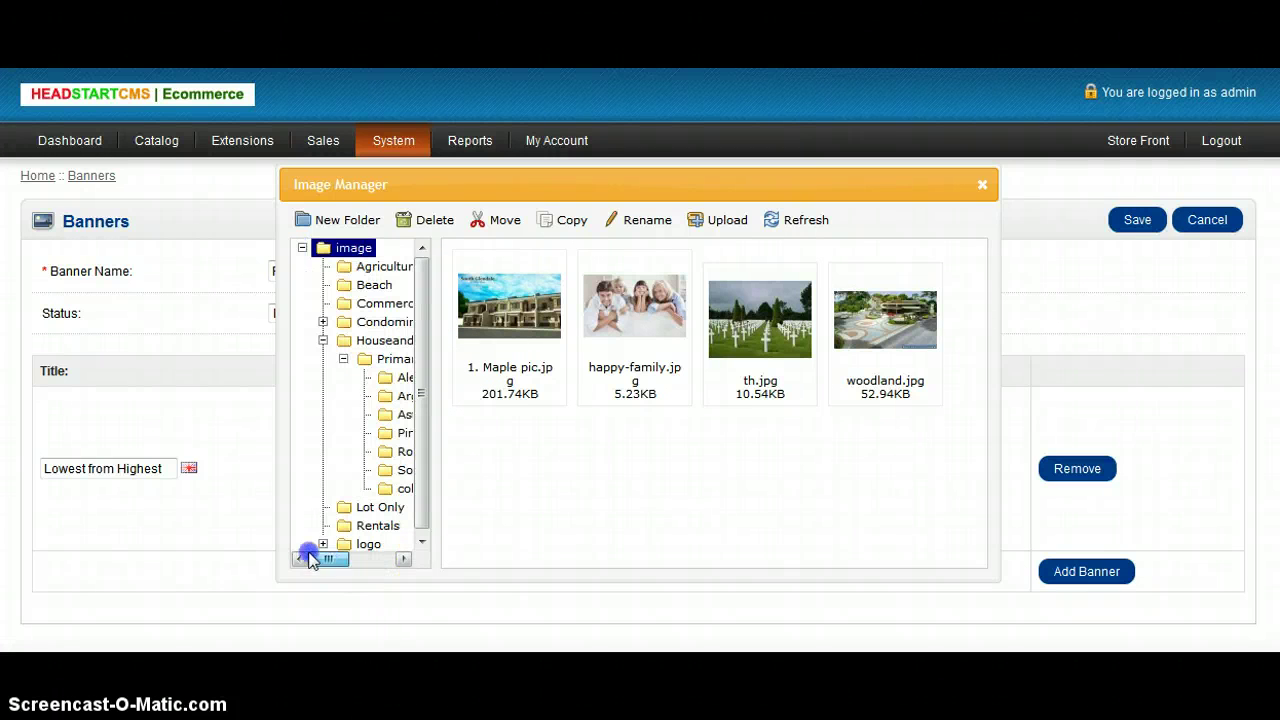
{"action": "left_click", "coordinate": [343, 359]}
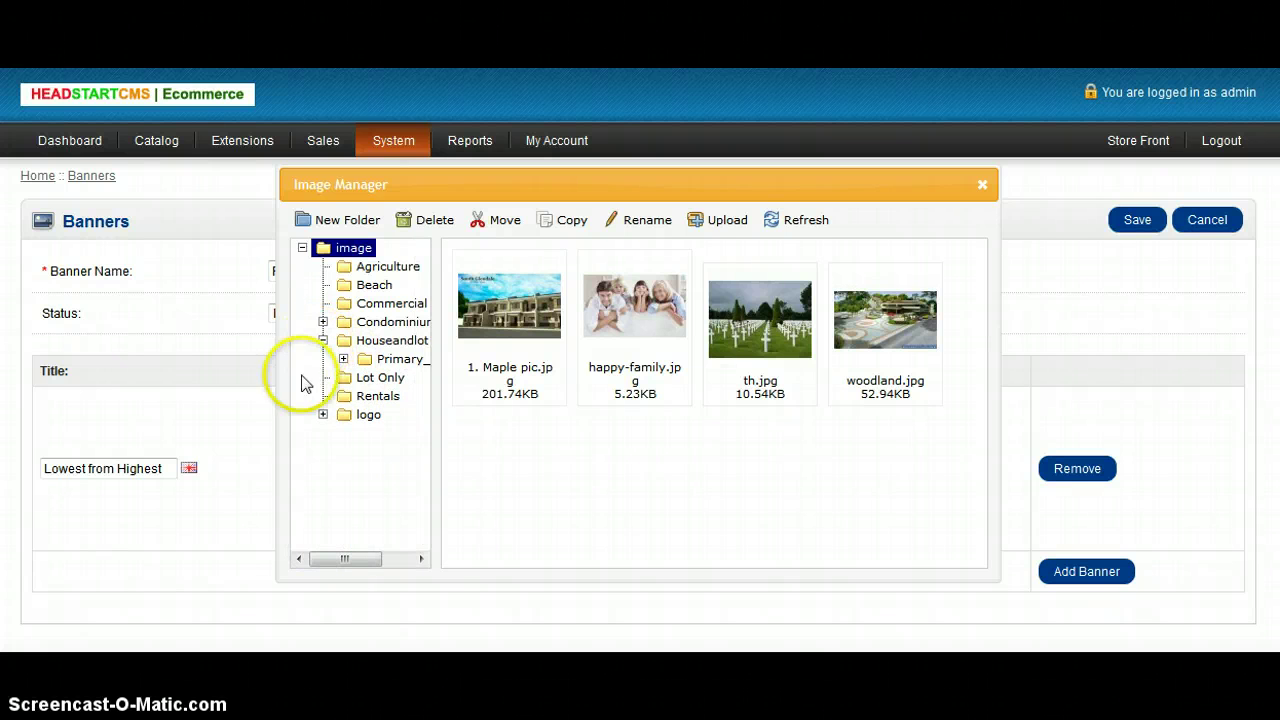
{"action": "left_click", "coordinate": [322, 340]}
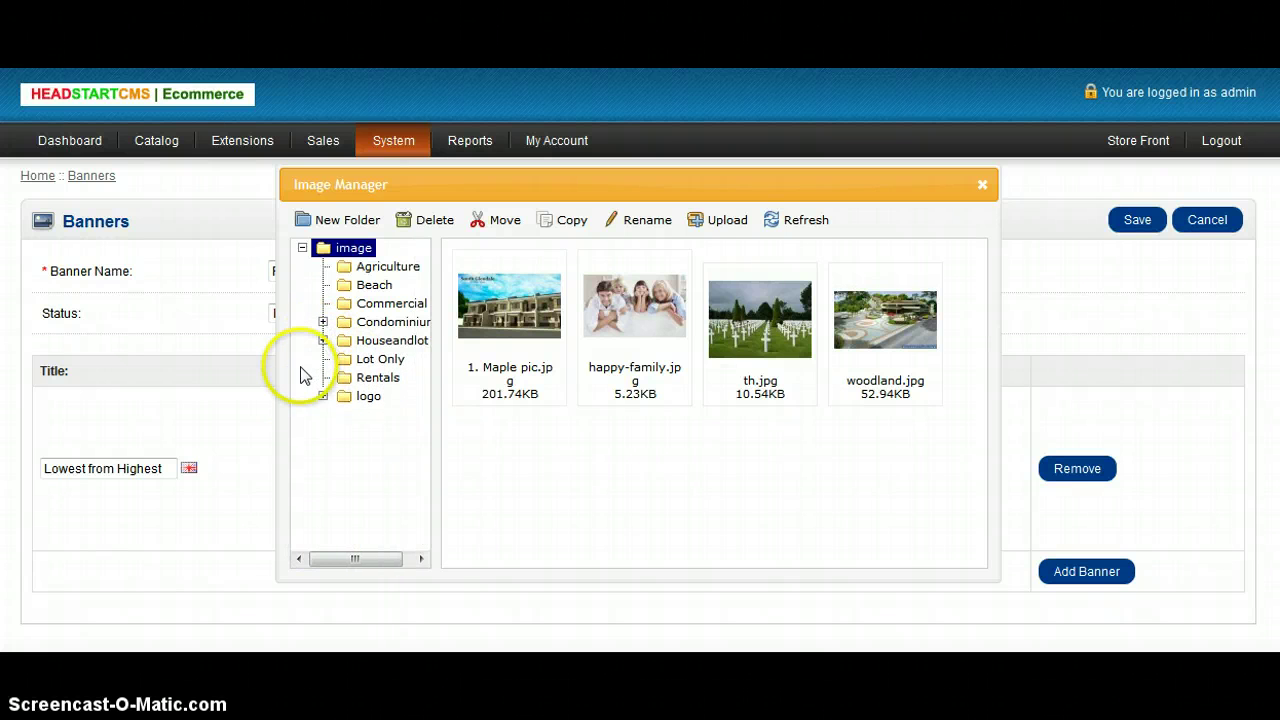
Create a new folder named "banner" inside the root image folder.
{"action": "left_click", "coordinate": [368, 221]}
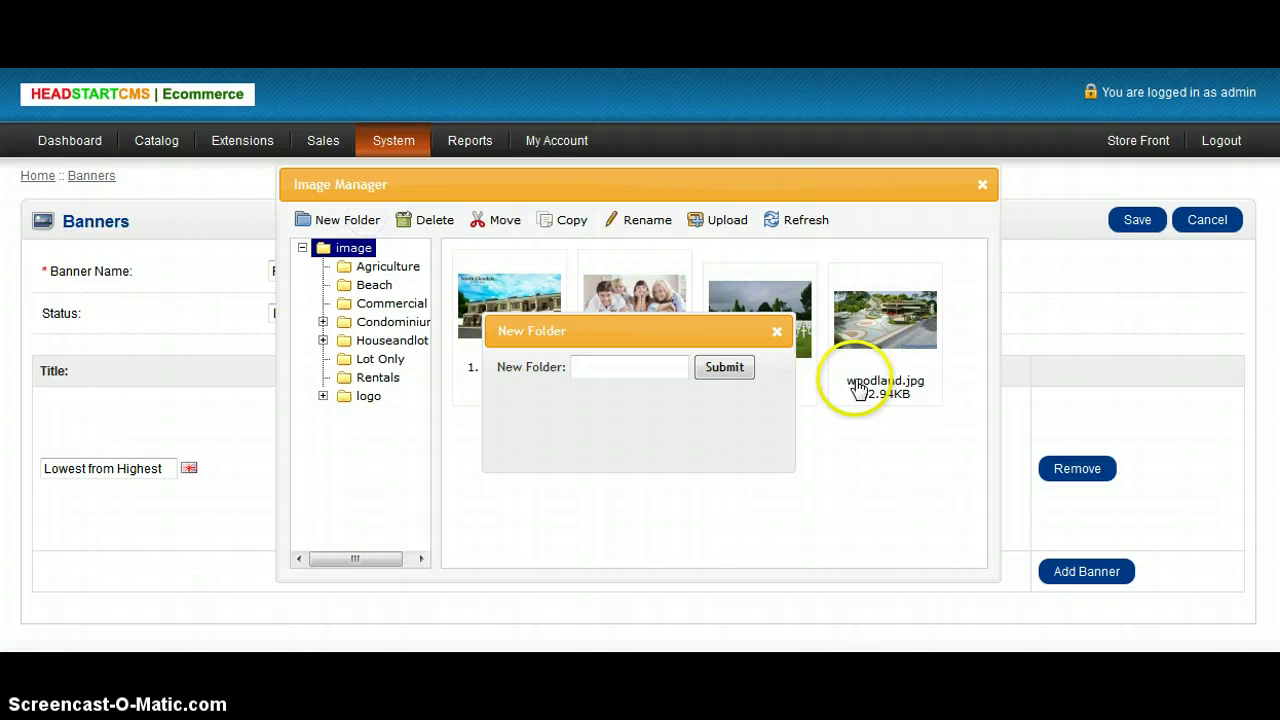
{"action": "type", "text": "banner"}
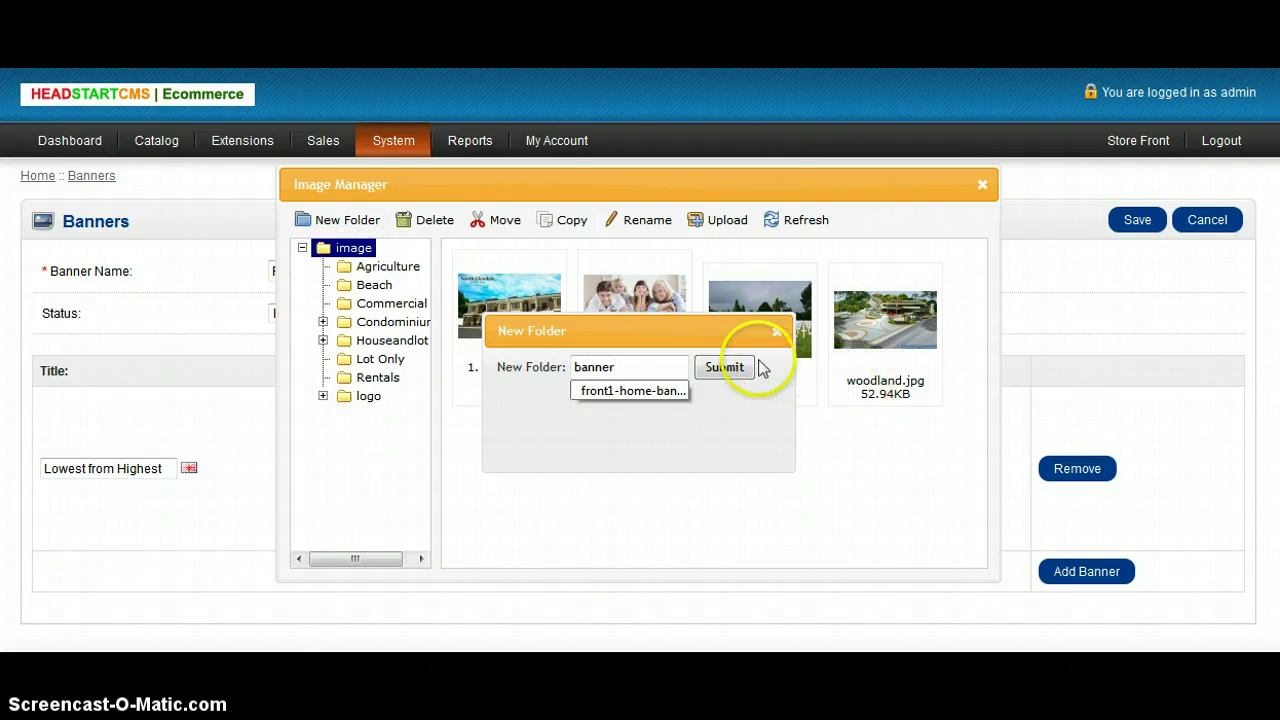
{"action": "left_click", "coordinate": [724, 367]}
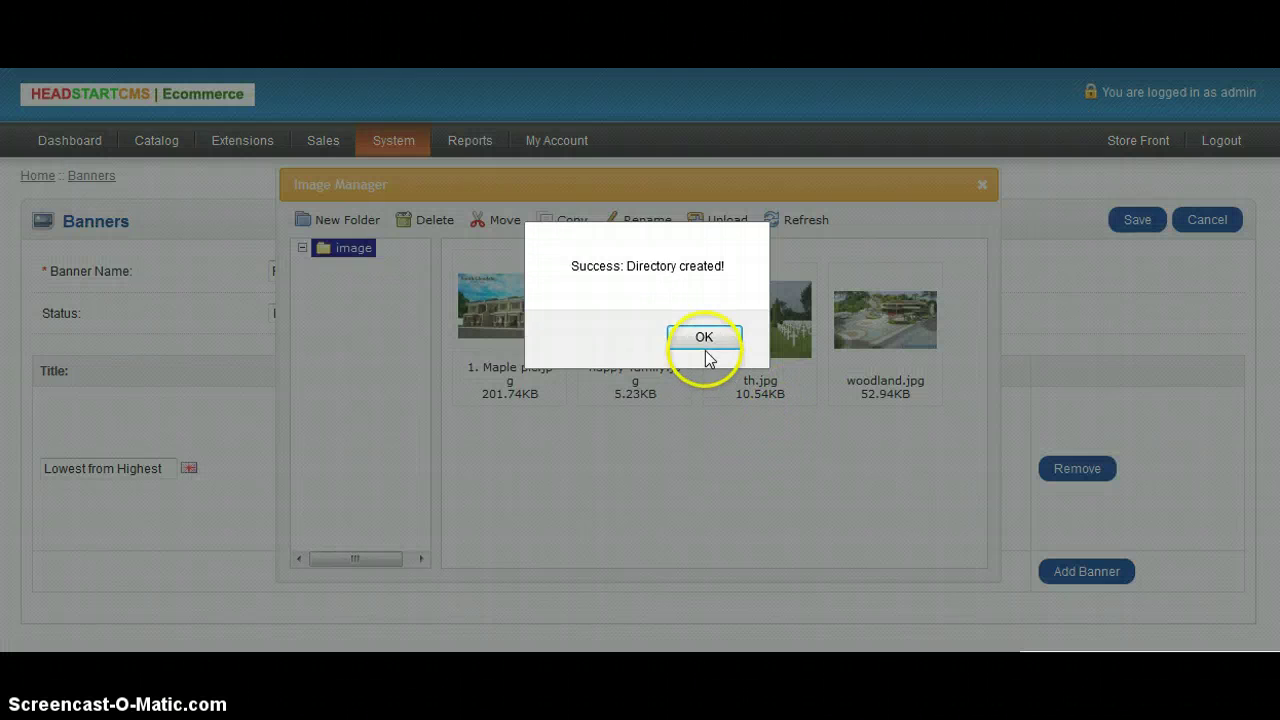
{"action": "left_click", "coordinate": [704, 338]}
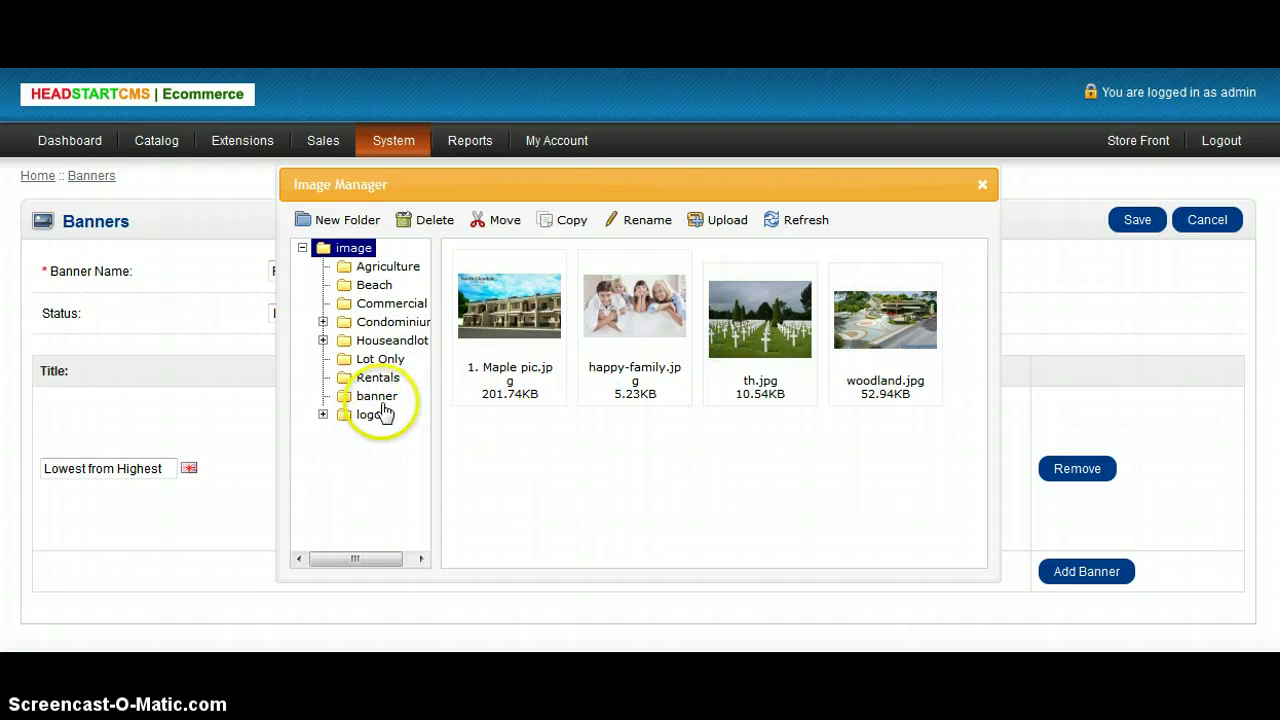
{"action": "left_click", "coordinate": [302, 248]}
{"action": "left_click", "coordinate": [302, 249]}
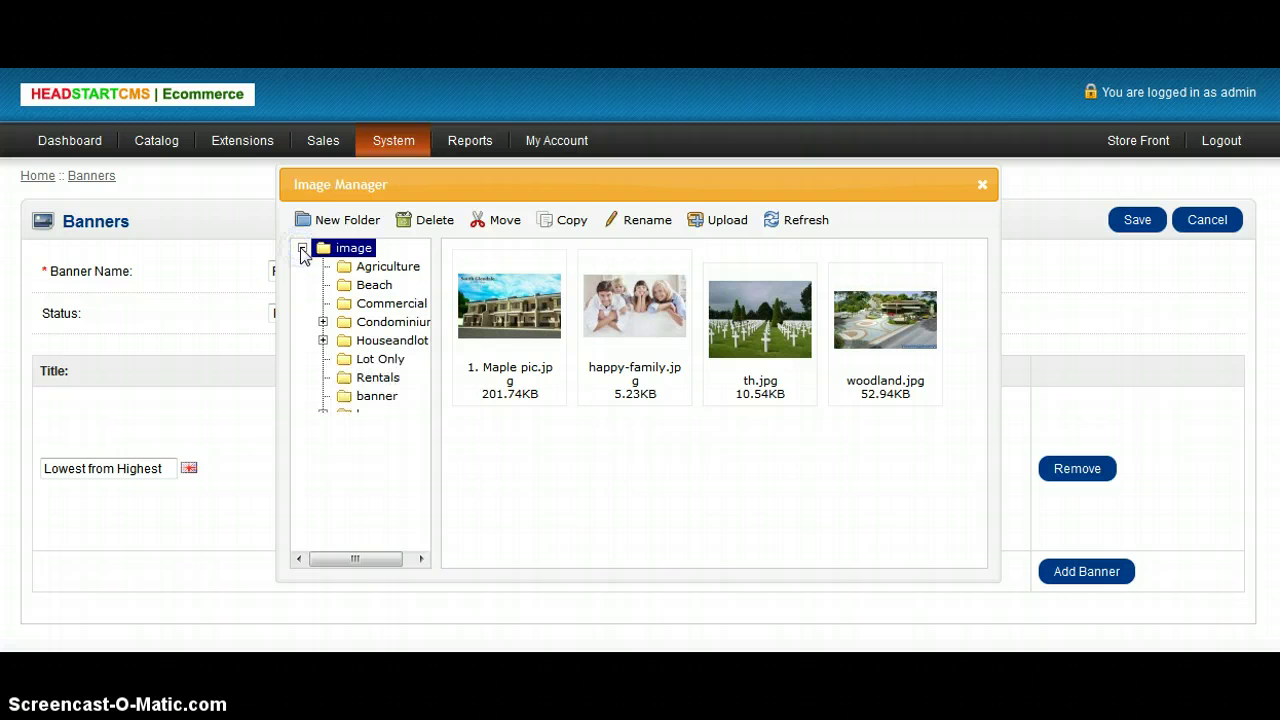
Select the banner folder and start a file upload into it.
{"action": "left_click", "coordinate": [377, 396]}
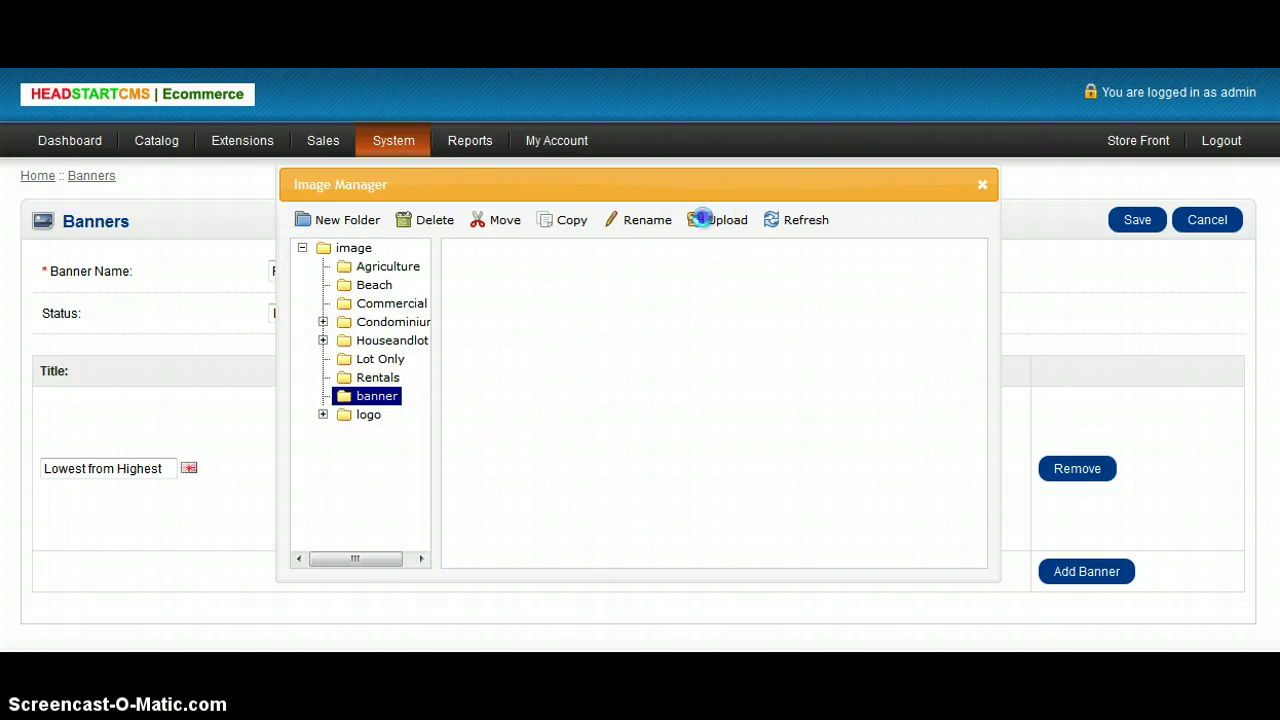
{"action": "left_click", "coordinate": [703, 219]}
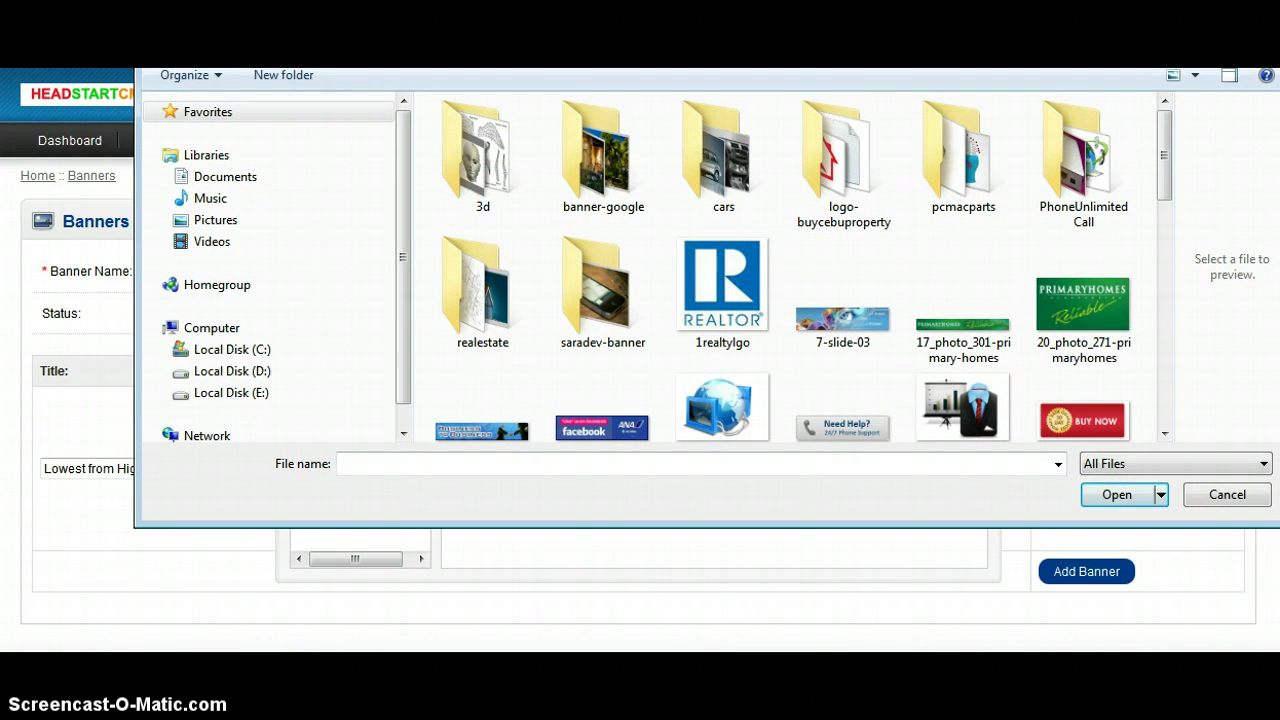
{"action": "left_click", "coordinate": [605, 155]}
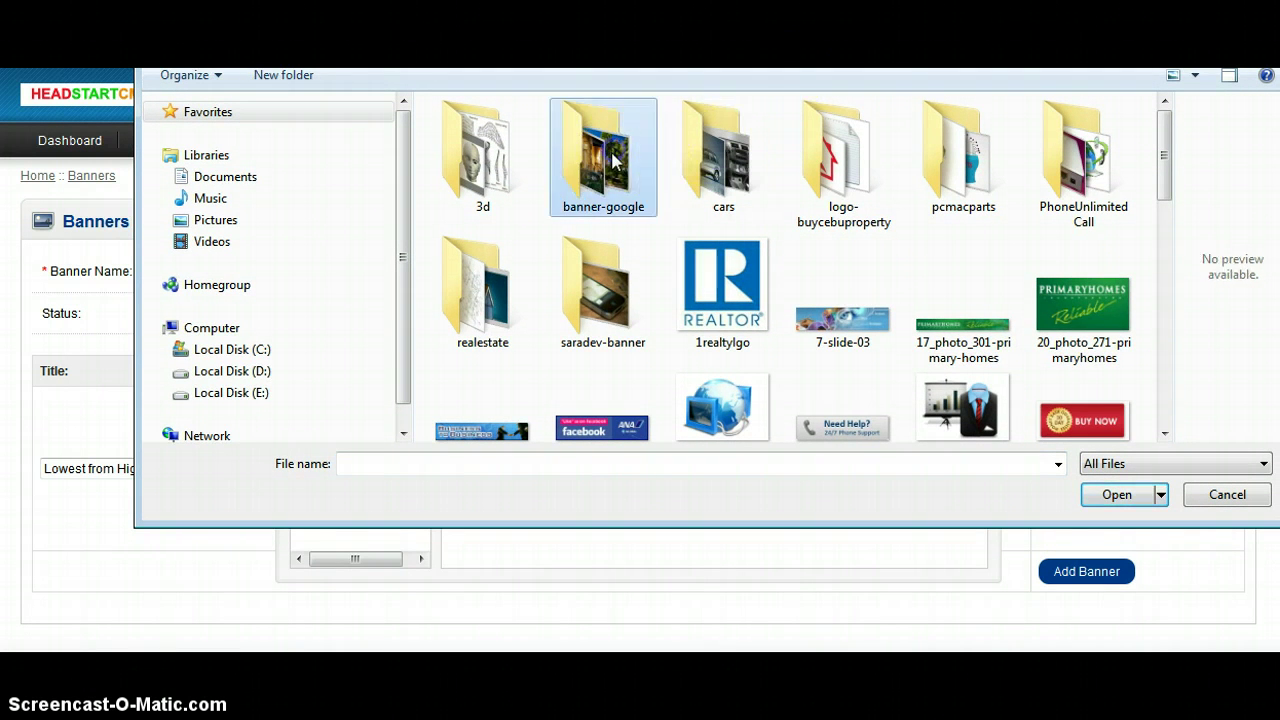
{"action": "left_click", "coordinate": [482, 425]}
{"action": "scroll", "coordinate": [870, 240], "scroll_direction": "down", "scroll_amount": 2}
{"action": "key", "text": "Right"}
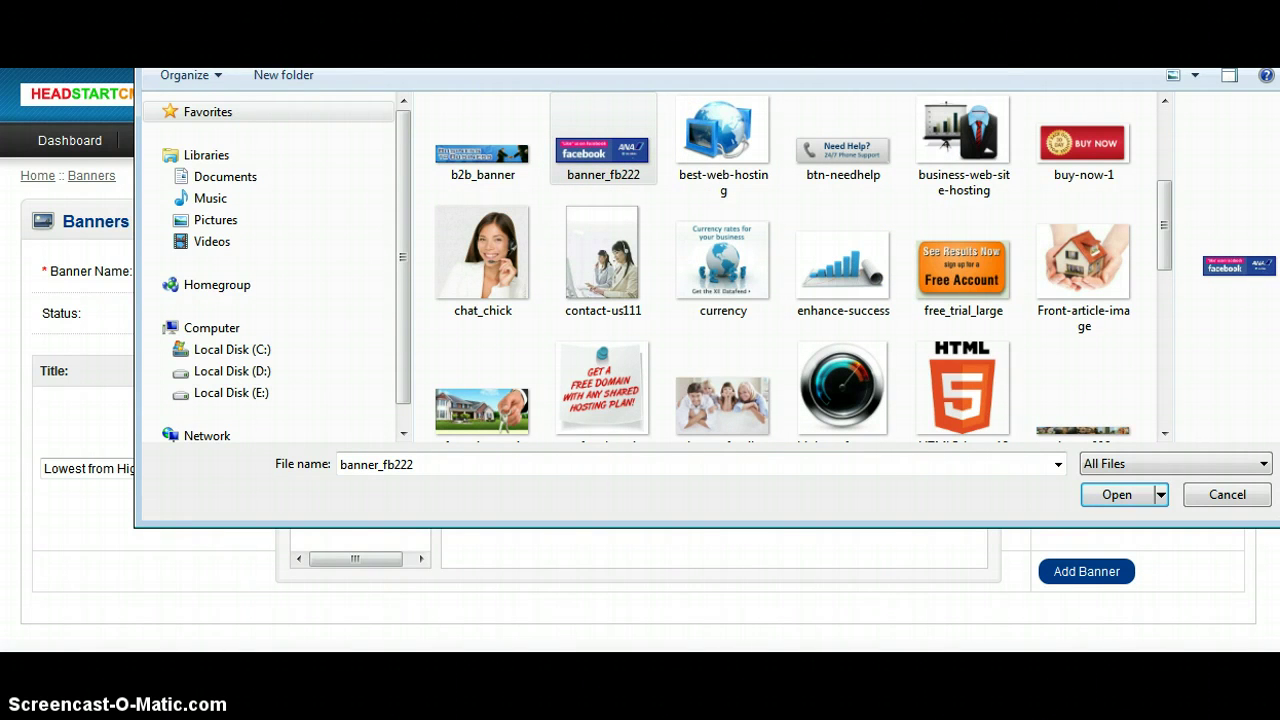
Go up to the parent directory and upload the priceRange image from its buycebuproperty folder.
{"action": "key", "text": "BackSpace"}
{"action": "key", "text": "BackSpace"}
{"action": "key", "text": "BackSpace"}
{"action": "key", "text": "BackSpace"}
{"action": "key", "text": "BackSpace"}
{"action": "key", "text": "BackSpace"}
{"action": "key", "text": "BackSpace"}
{"action": "key", "text": "BackSpace"}
{"action": "key", "text": "BackSpace"}
{"action": "key", "text": "BackSpace"}
{"action": "key", "text": "BackSpace"}
{"action": "key", "text": "BackSpace"}
{"action": "key", "text": "BackSpace"}
{"action": "key", "text": "Return"}
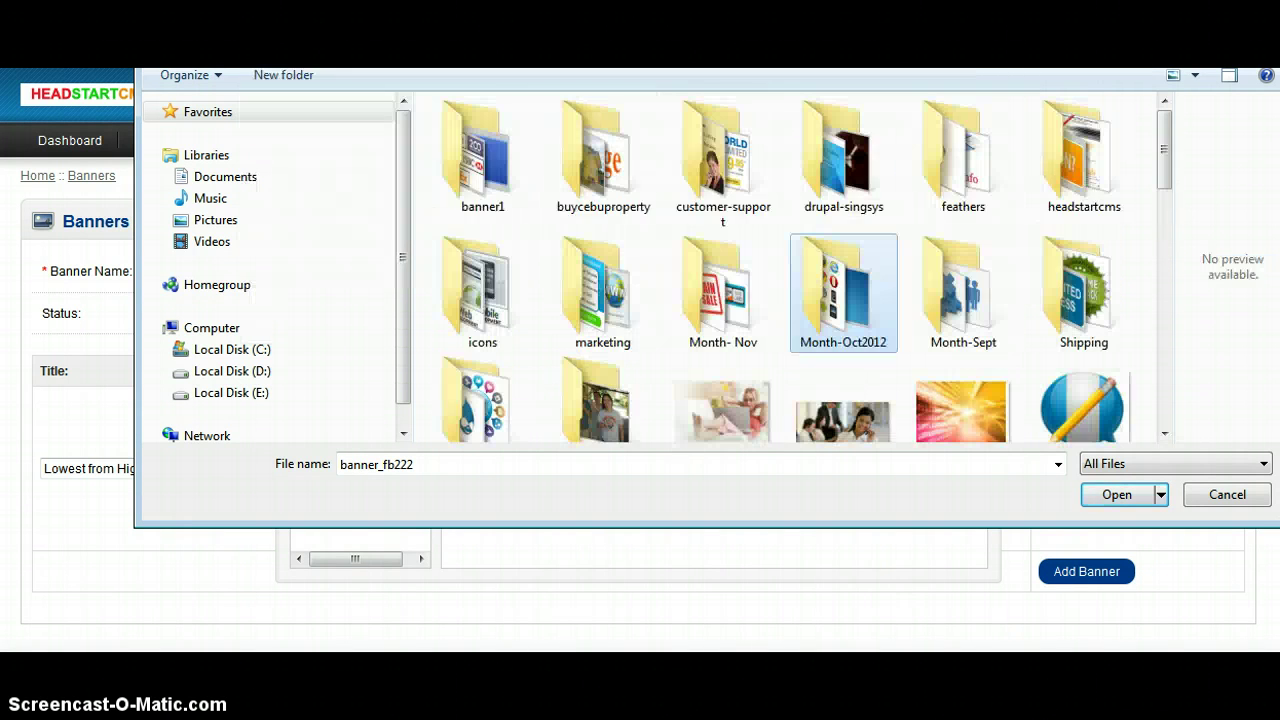
{"action": "double_click", "coordinate": [615, 165]}
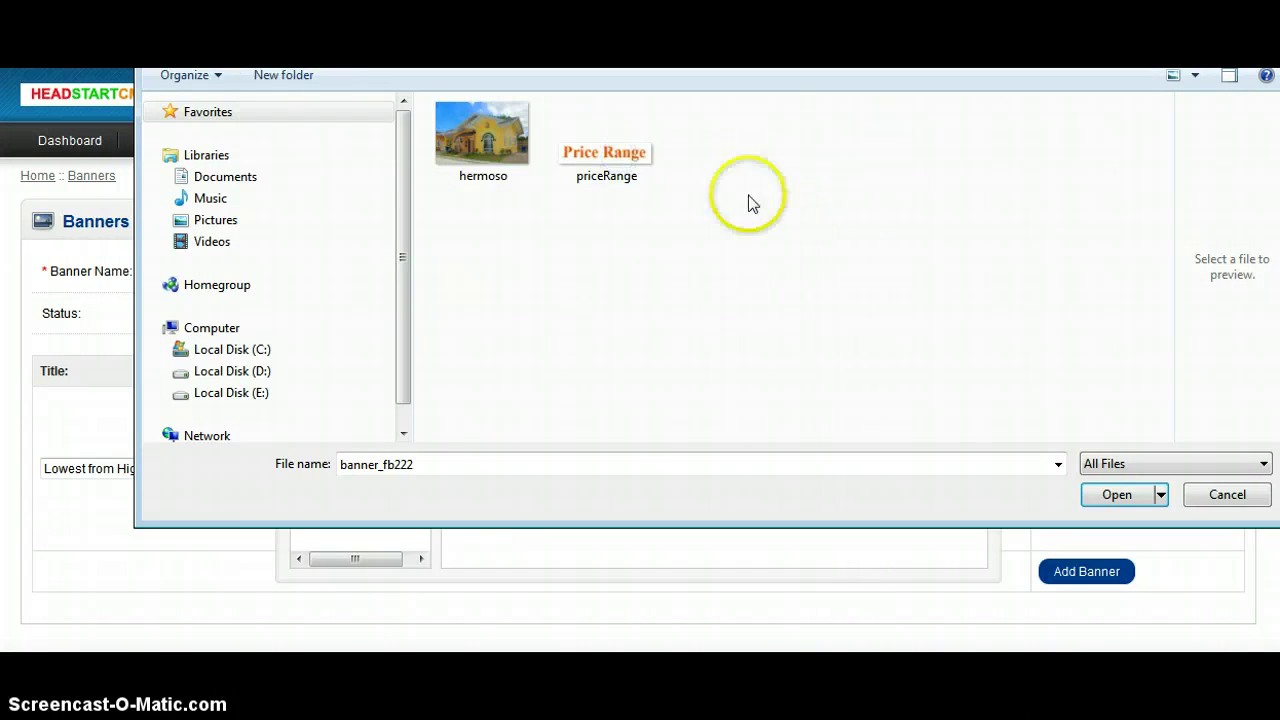
{"action": "double_click", "coordinate": [622, 161]}
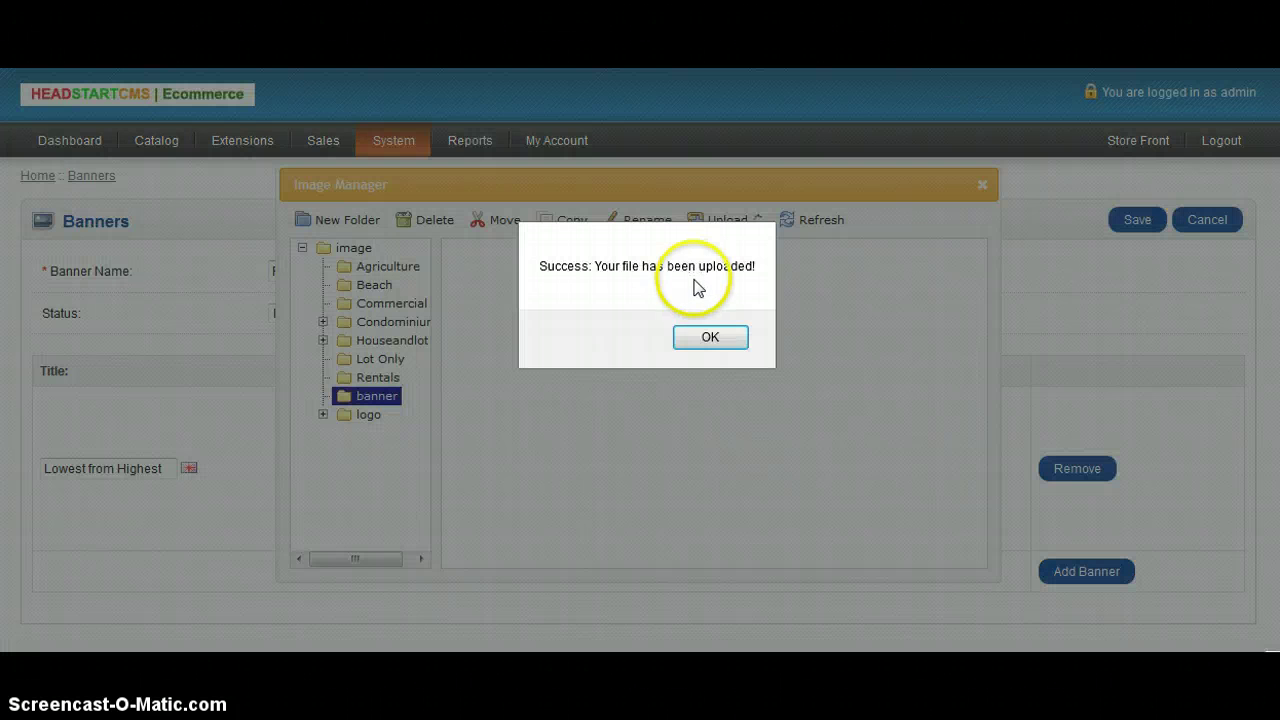
Use priceRange.jpg from the banner folder as the "Lowest from Highest" banner image and save the Price Range Banner.
{"action": "left_click", "coordinate": [700, 338]}
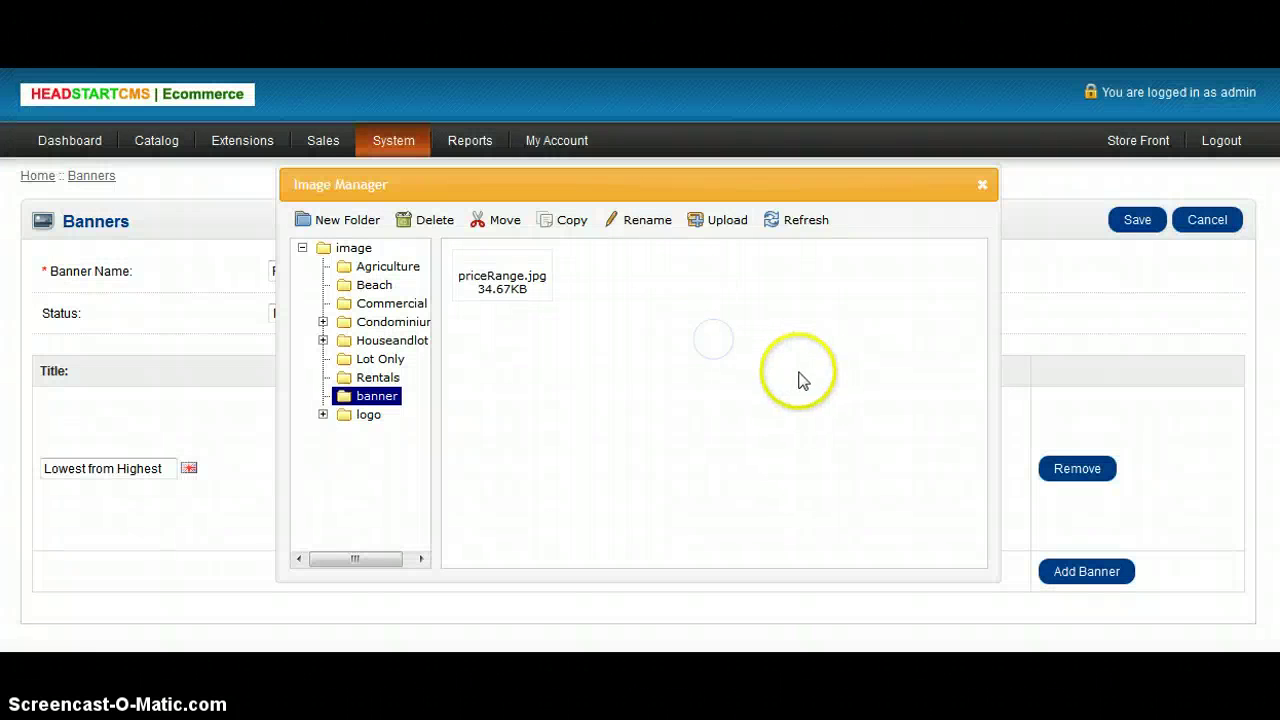
{"action": "double_click", "coordinate": [560, 312]}
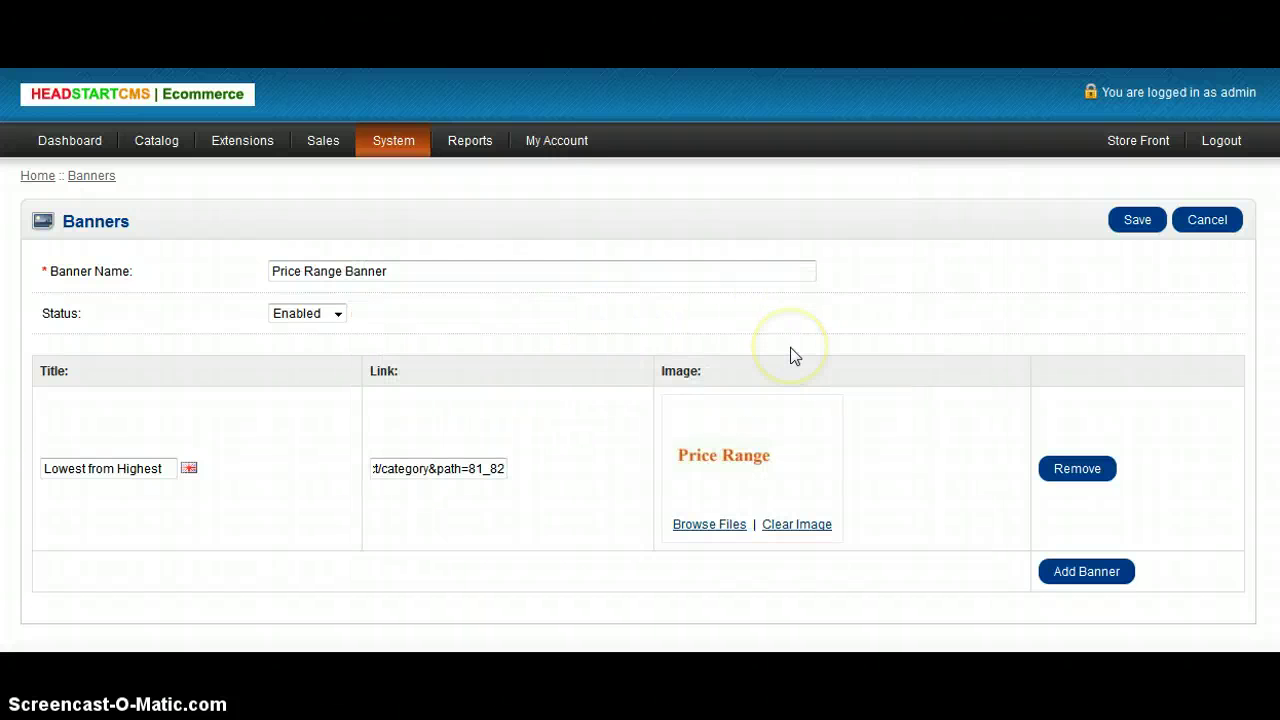
{"action": "left_click", "coordinate": [1141, 222]}
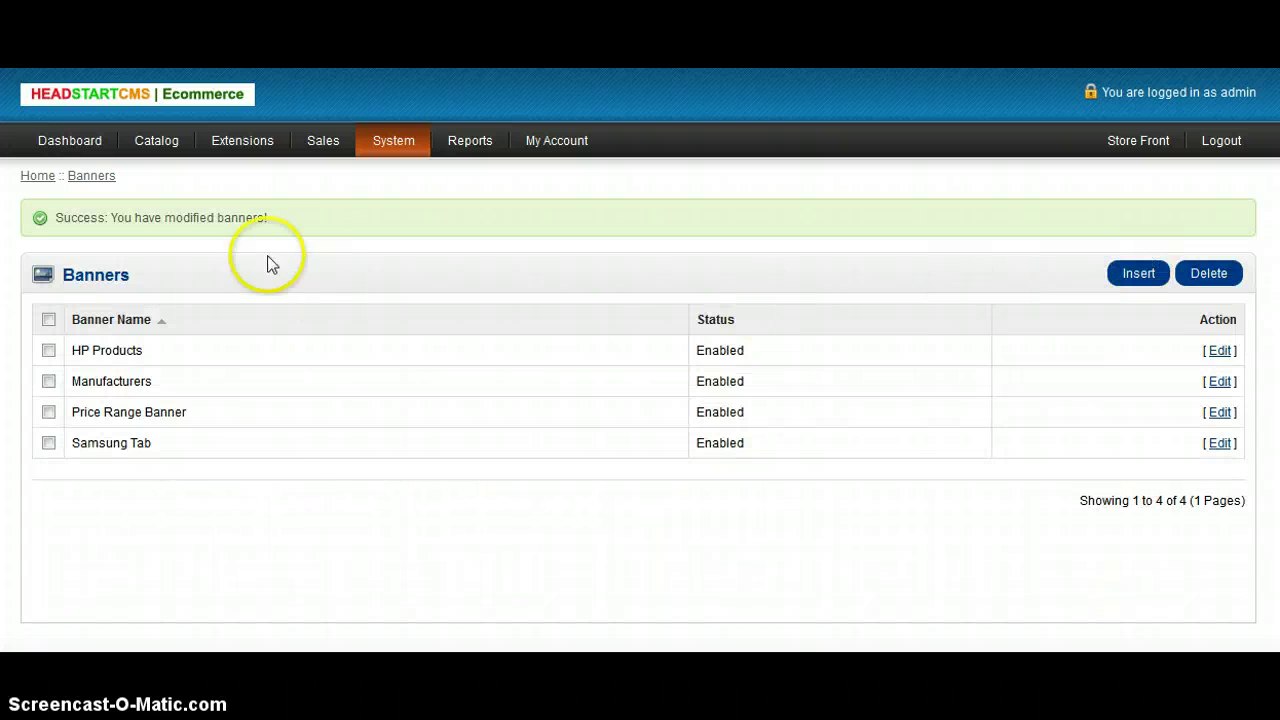
Open the Banner module for editing and add a module entry that uses Price Range Banner.
{"action": "mouse_move", "coordinate": [200, 148]}
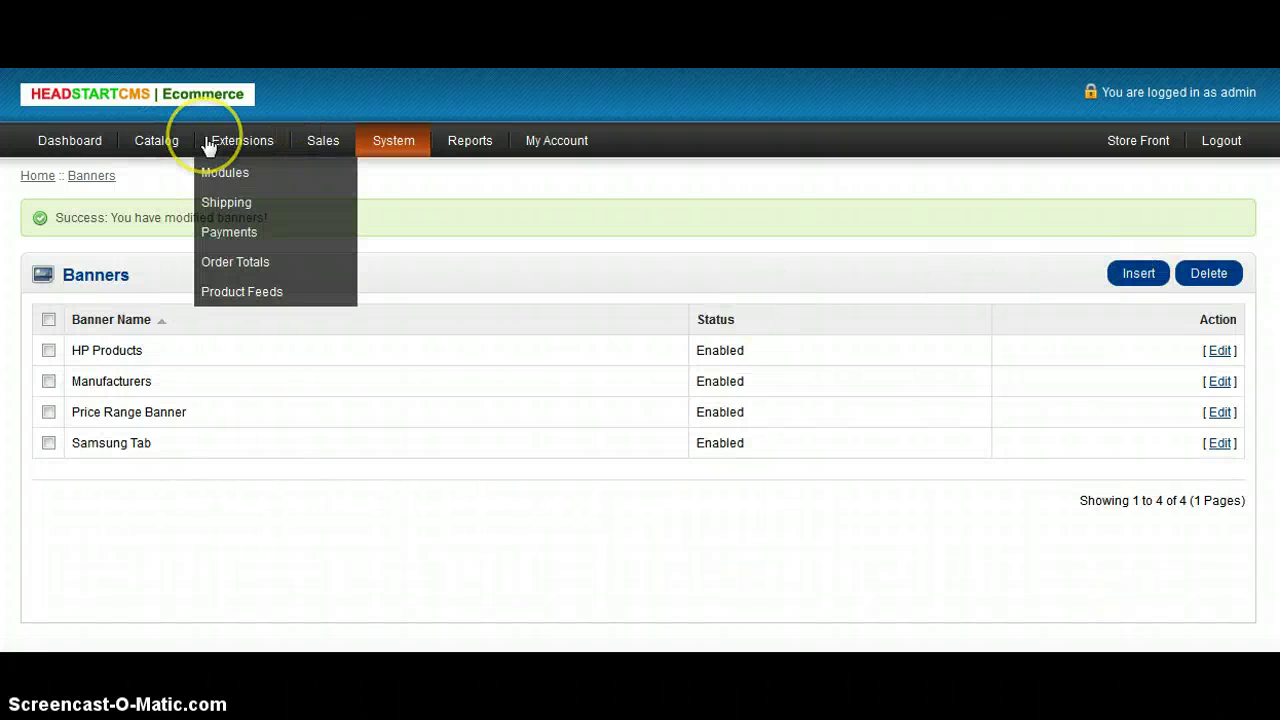
{"action": "left_click", "coordinate": [225, 176]}
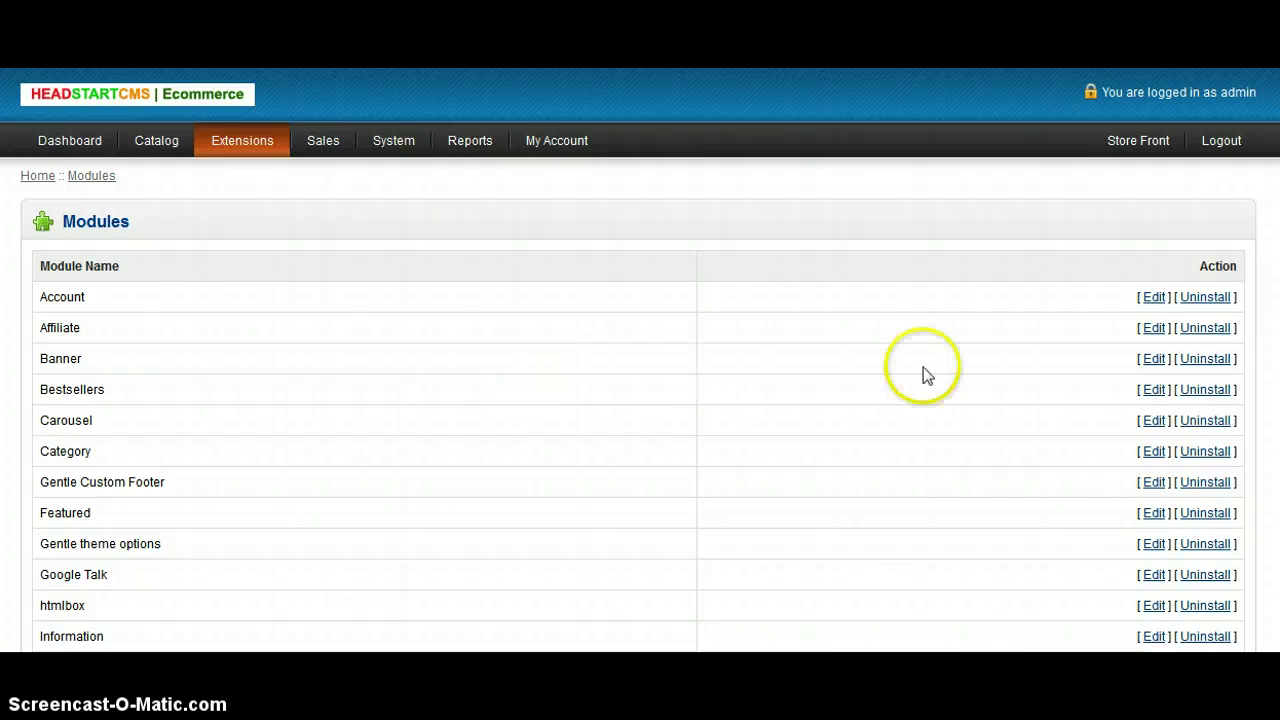
{"action": "left_click", "coordinate": [1153, 359]}
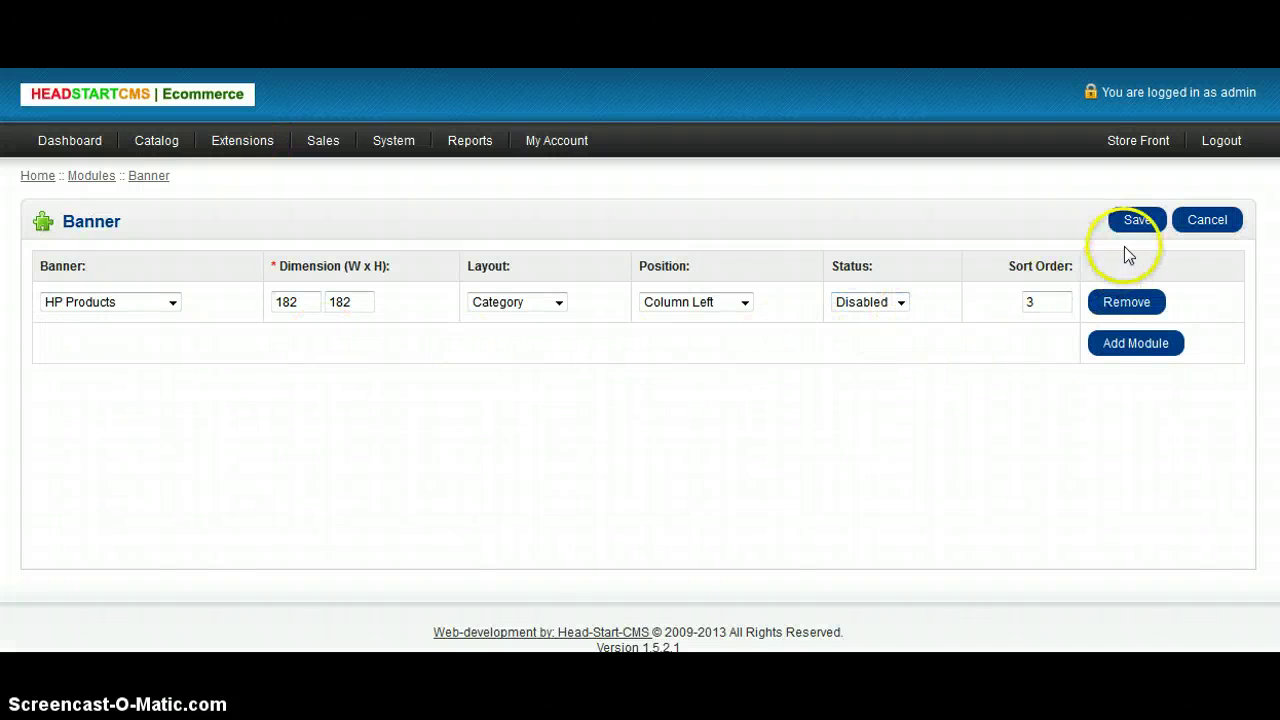
{"action": "left_click", "coordinate": [1116, 345]}
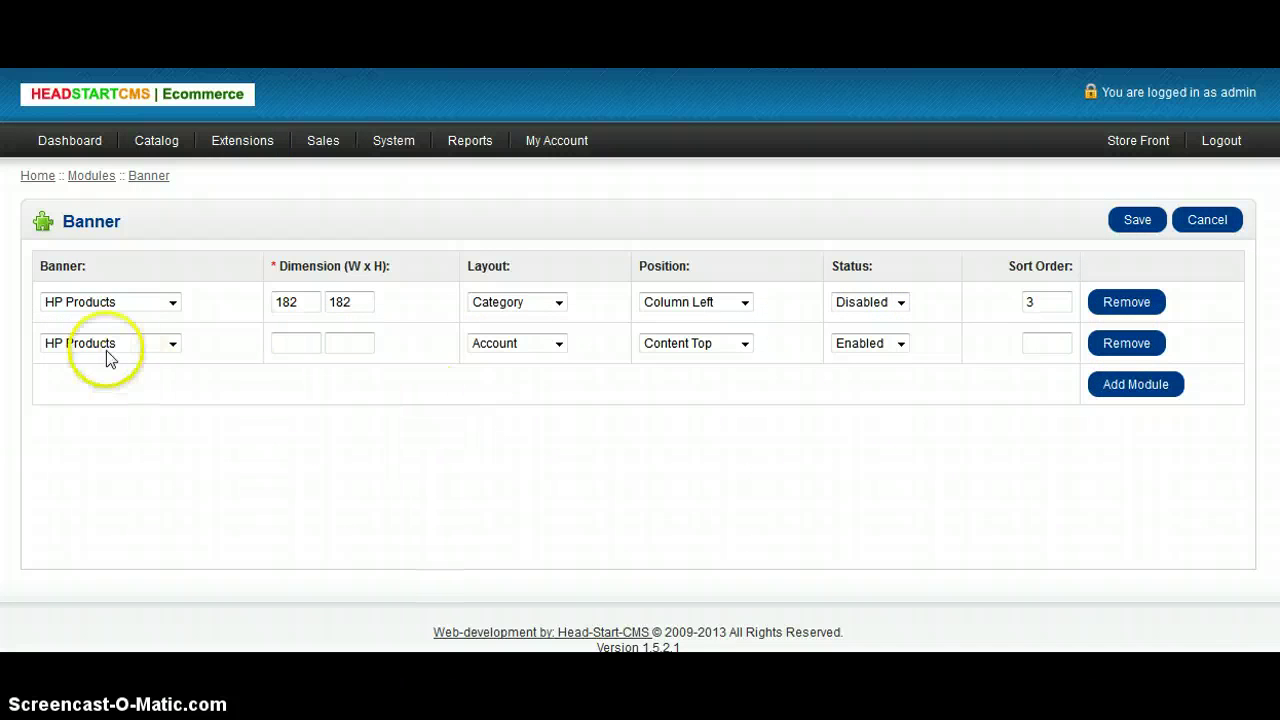
{"action": "left_click", "coordinate": [168, 343]}
{"action": "left_click", "coordinate": [140, 392]}
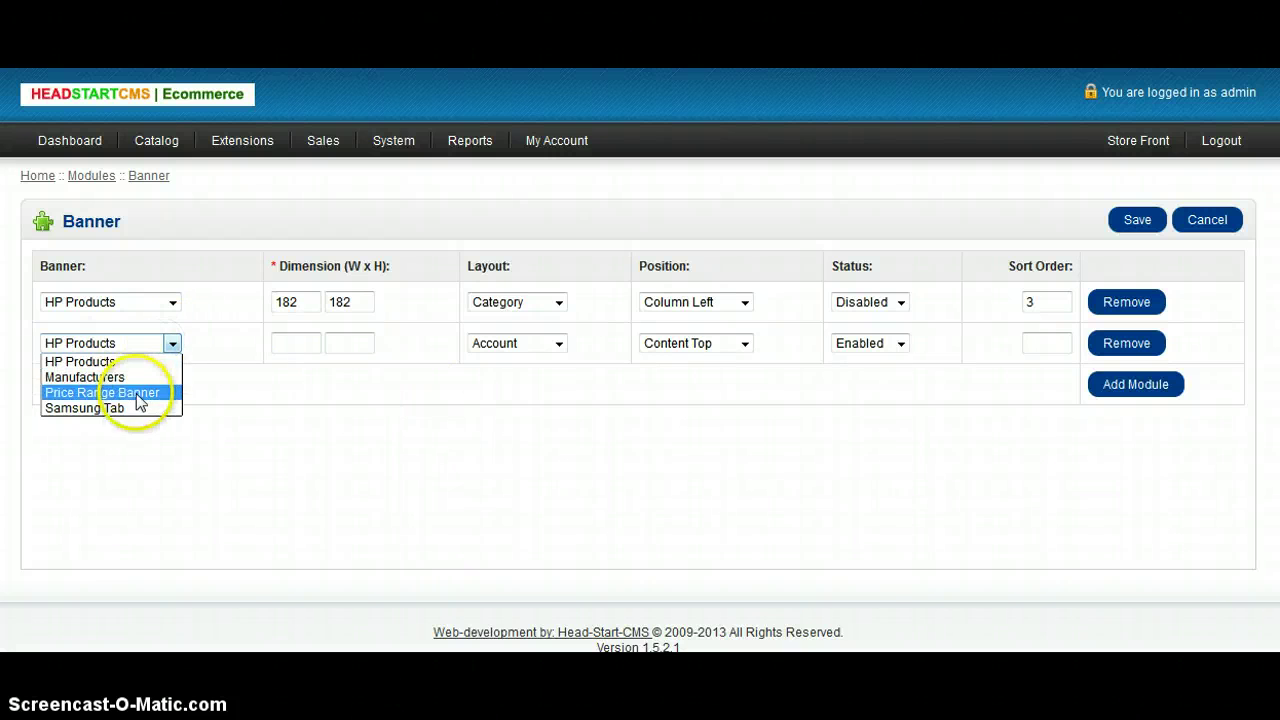
{"action": "left_click", "coordinate": [381, 145]}
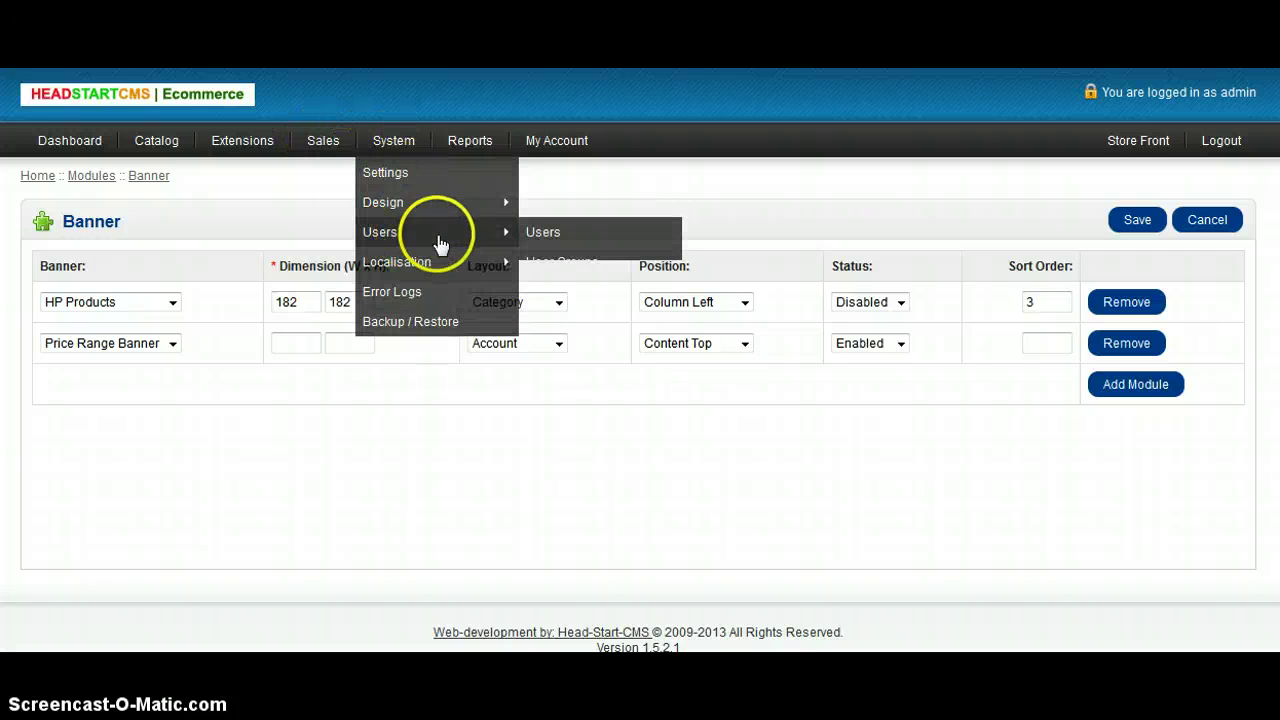
{"action": "mouse_move", "coordinate": [390, 232]}
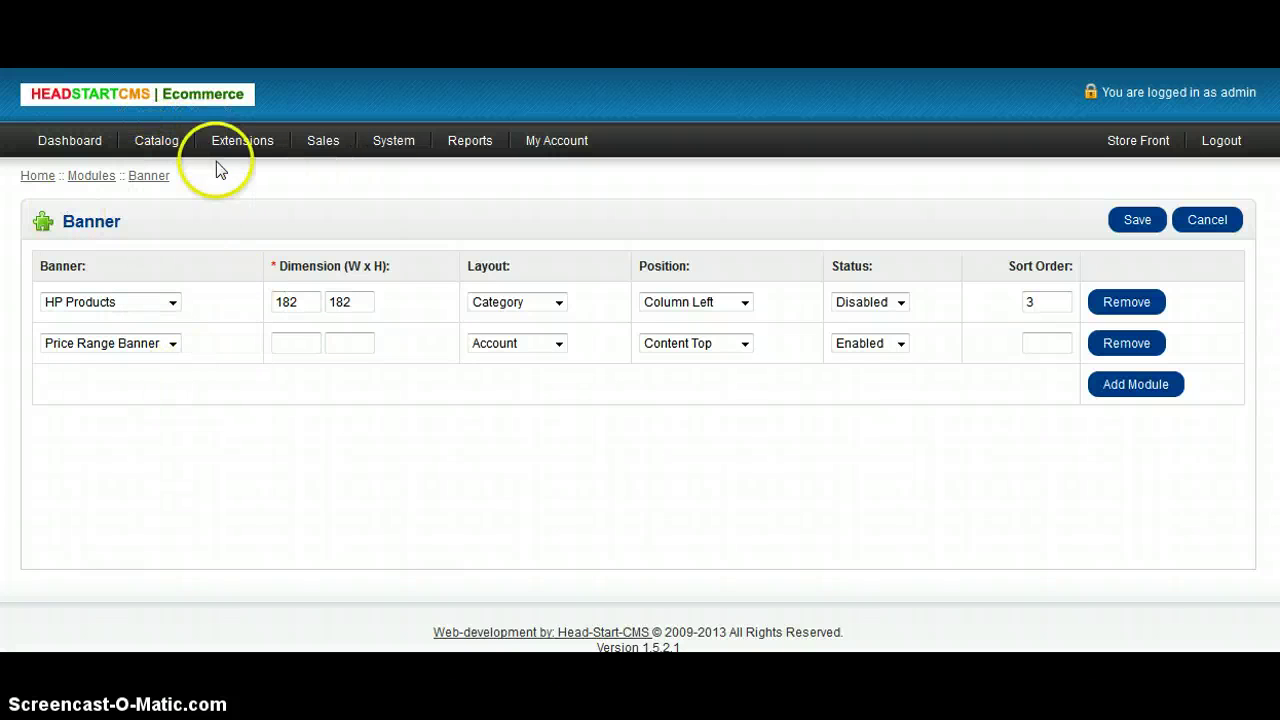
{"action": "mouse_move", "coordinate": [244, 150]}
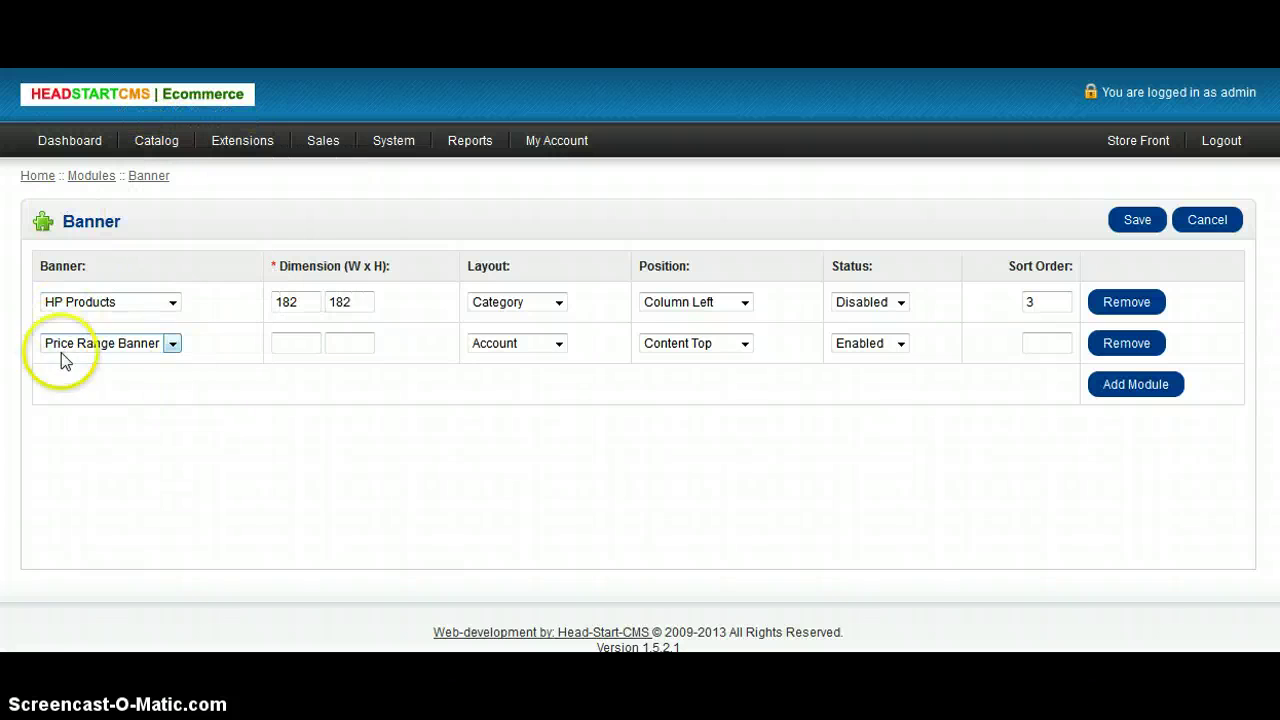
{"action": "left_click", "coordinate": [174, 344]}
{"action": "left_click", "coordinate": [175, 345]}
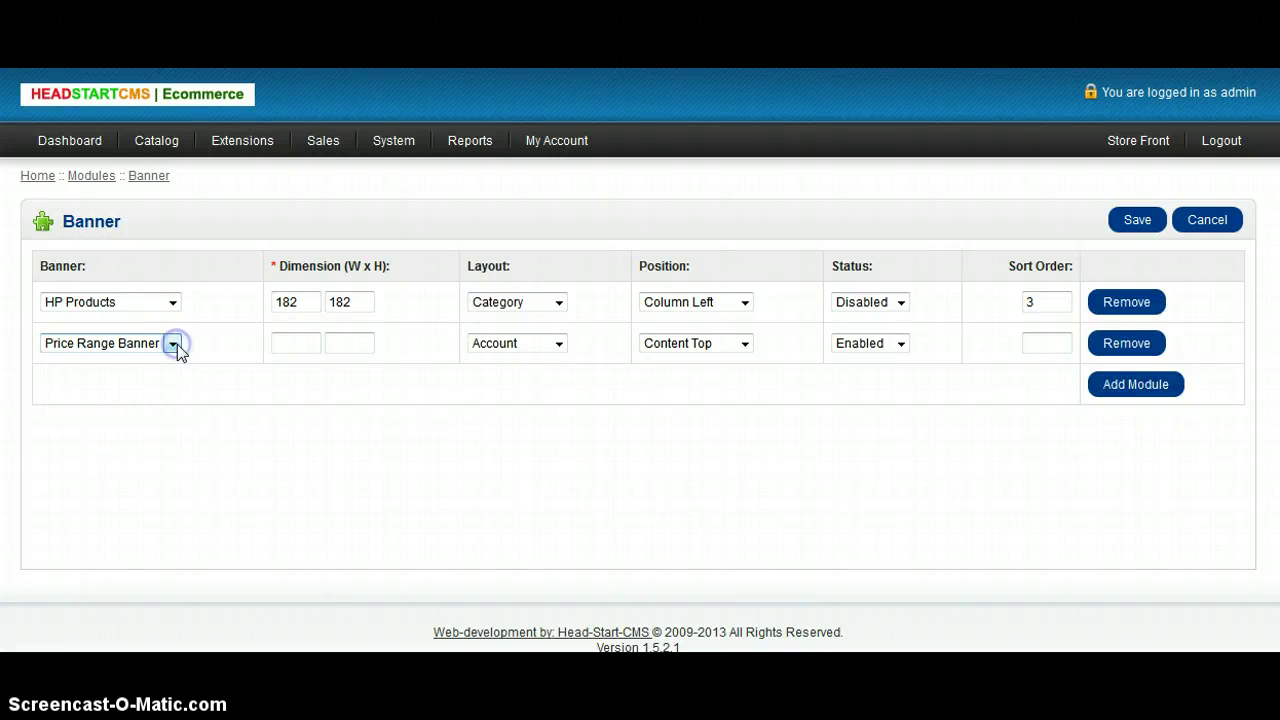
Set the Price Range Banner module's width and height to 182, matching the HP Products entry.
{"action": "left_click", "coordinate": [305, 343]}
{"action": "left_click_drag", "start_coordinate": [306, 302], "coordinate": [244, 302]}
{"action": "key", "text": "ctrl+c"}
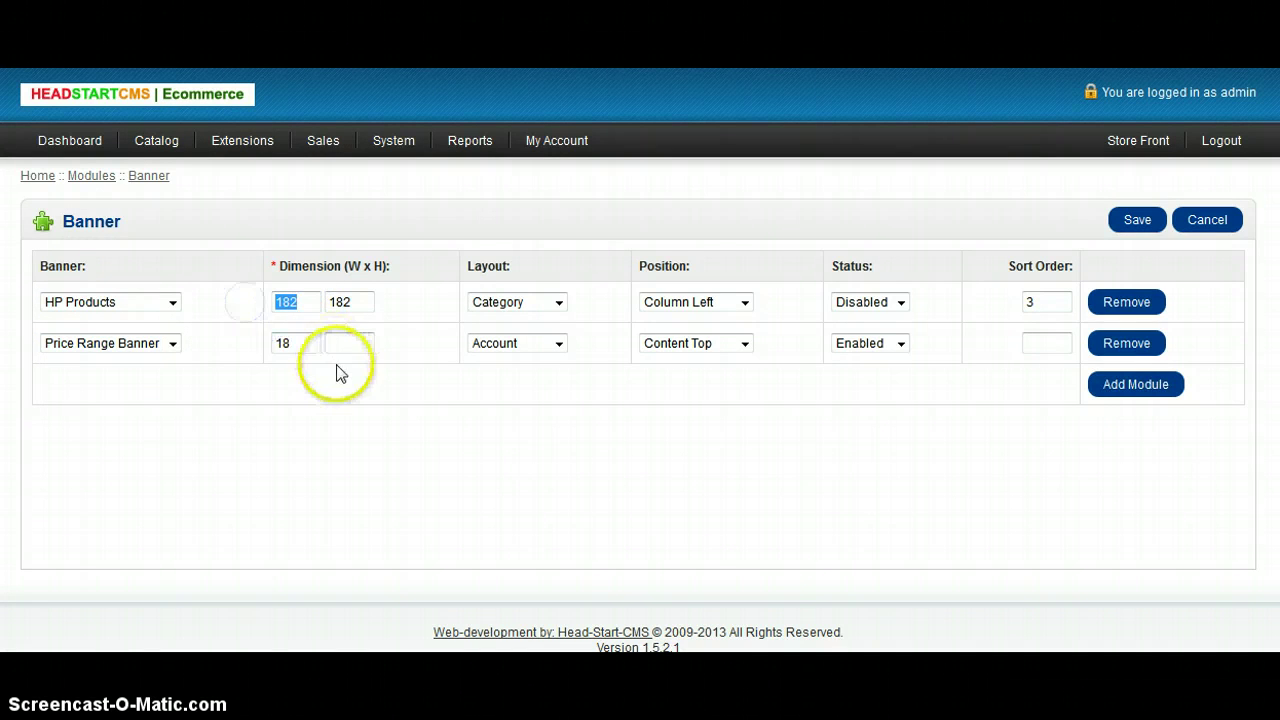
{"action": "left_click_drag", "start_coordinate": [309, 345], "coordinate": [223, 345]}
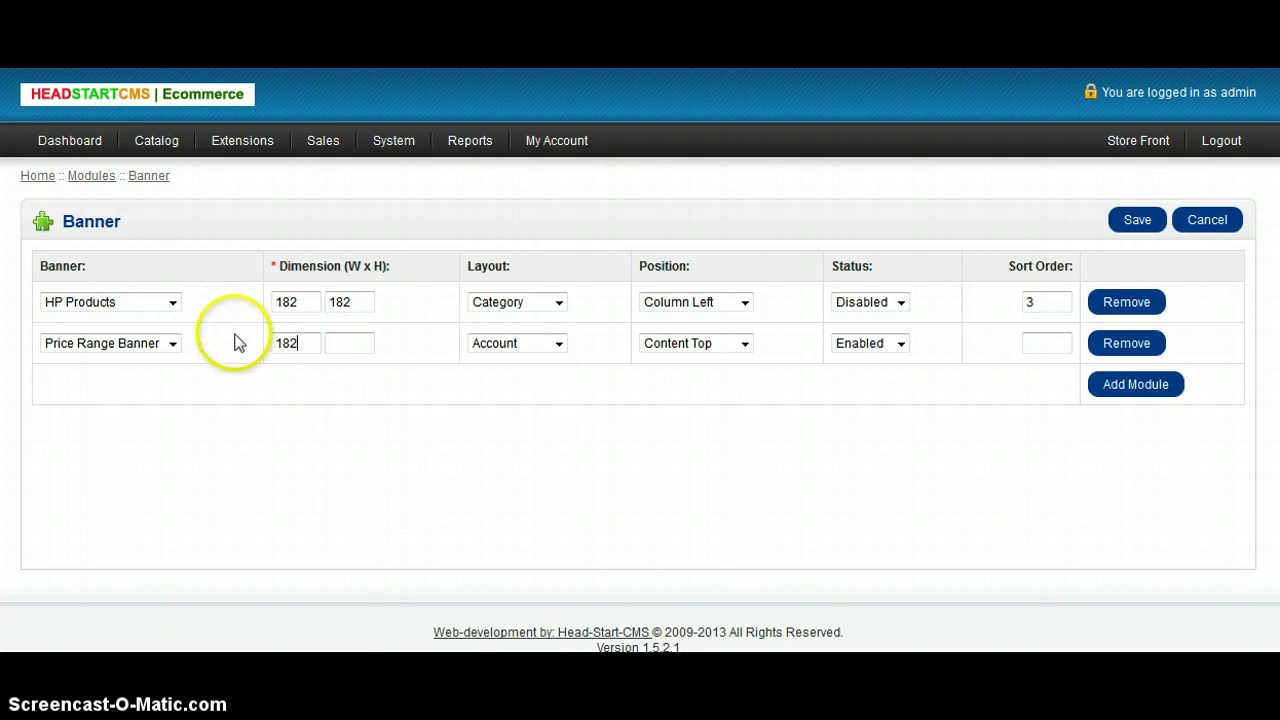
{"action": "left_click", "coordinate": [350, 343]}
{"action": "key", "text": "ctrl+v"}
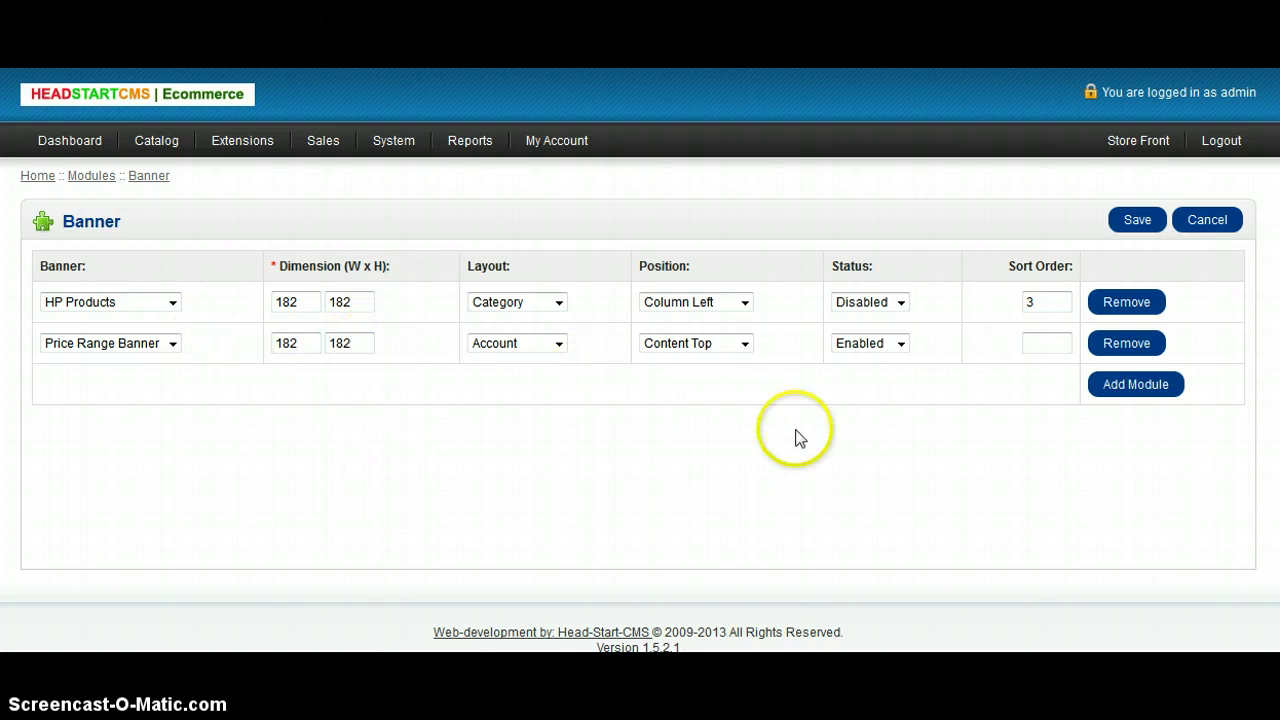
Assign the Price Range Banner module to the Category layout in the Column Right position.
{"action": "left_click", "coordinate": [556, 344]}
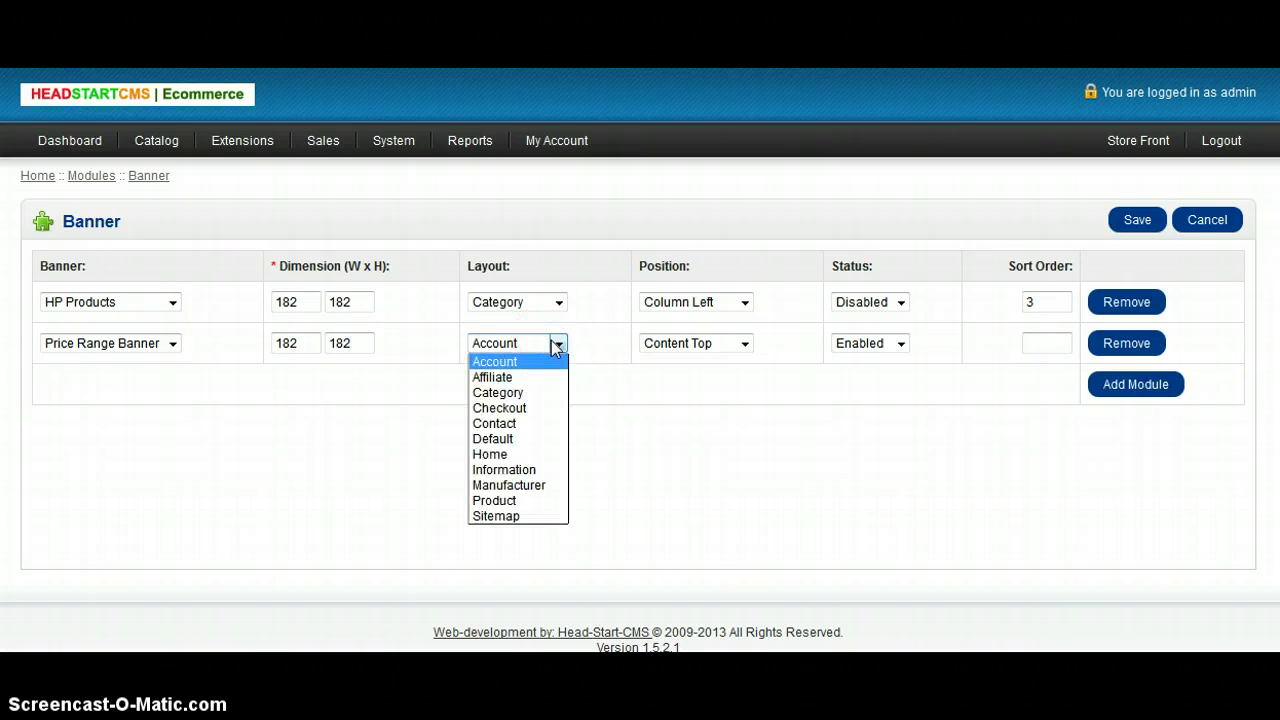
{"action": "left_click", "coordinate": [552, 396]}
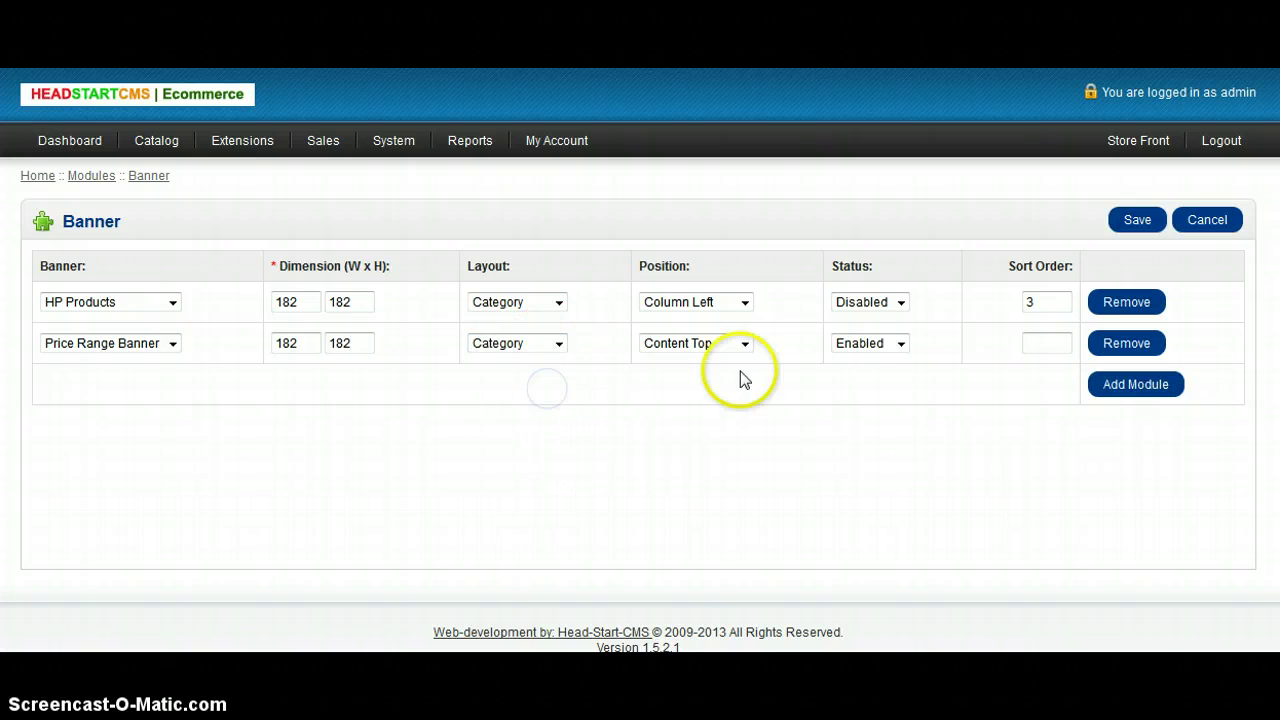
{"action": "left_click", "coordinate": [737, 346]}
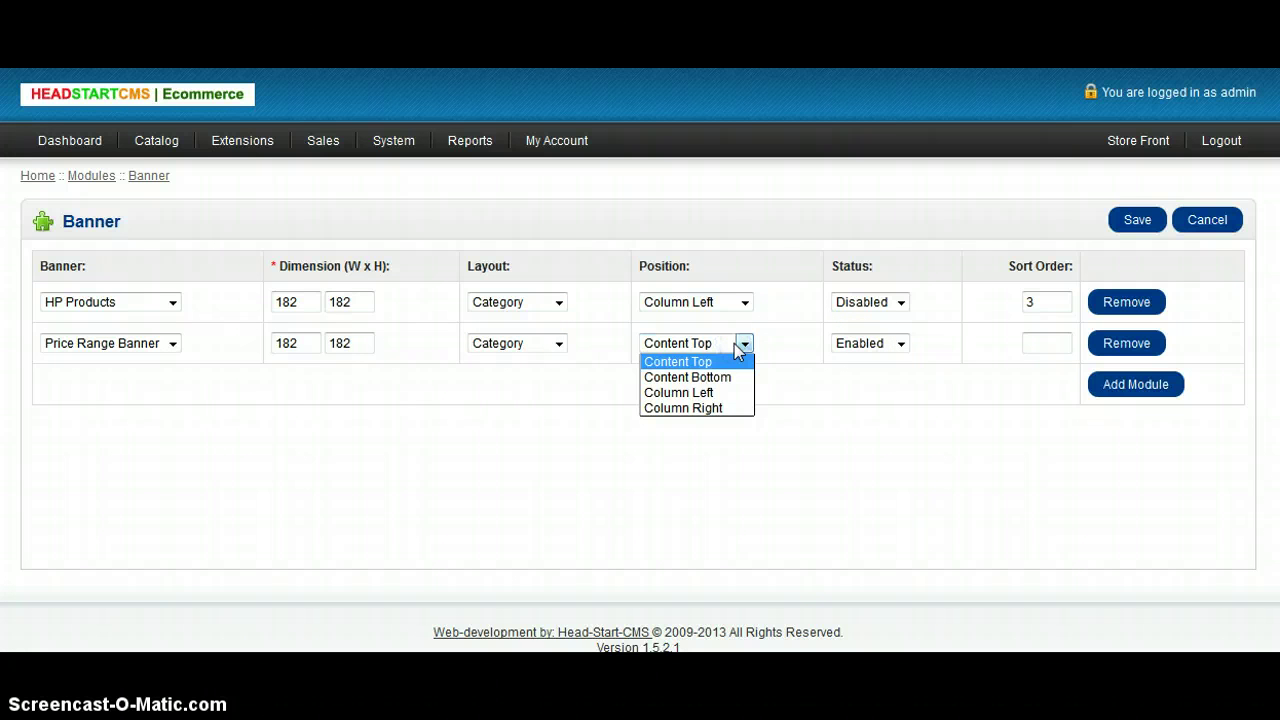
{"action": "left_click", "coordinate": [722, 406]}
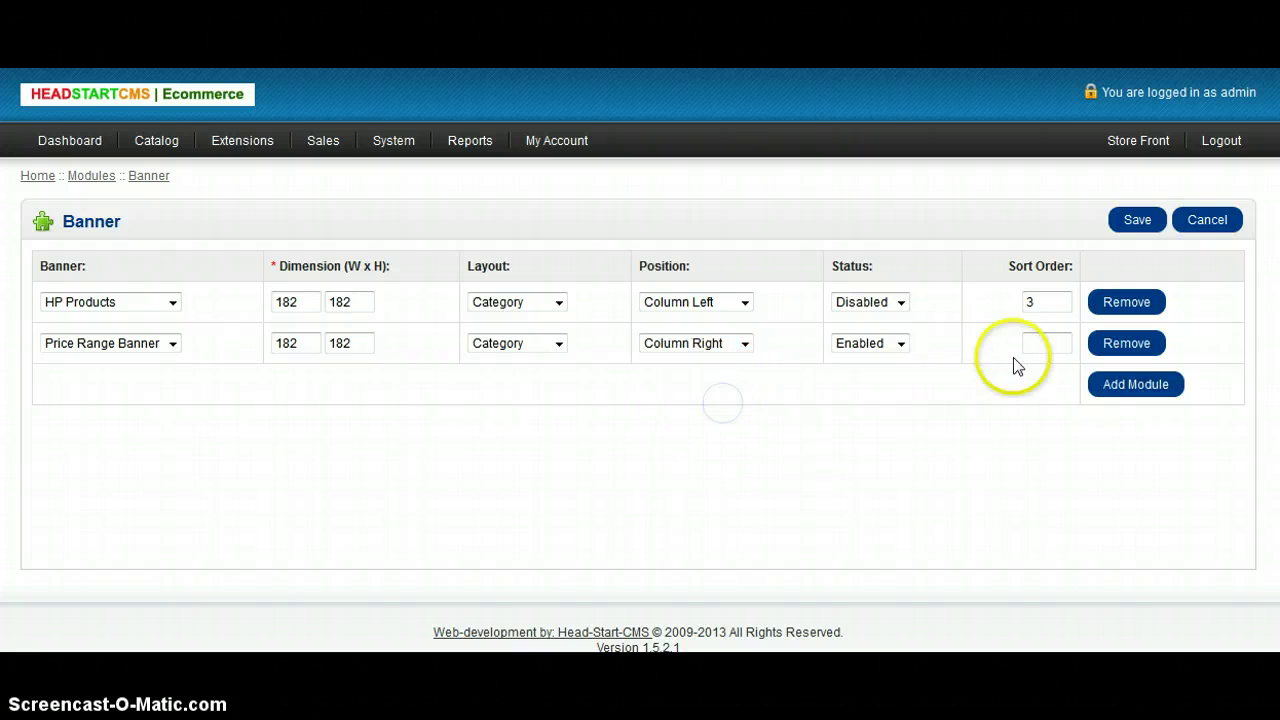
Set the Price Range Banner module's sort order to 3 and save the module settings.
{"action": "left_click", "coordinate": [1045, 342]}
{"action": "left_click", "coordinate": [975, 434]}
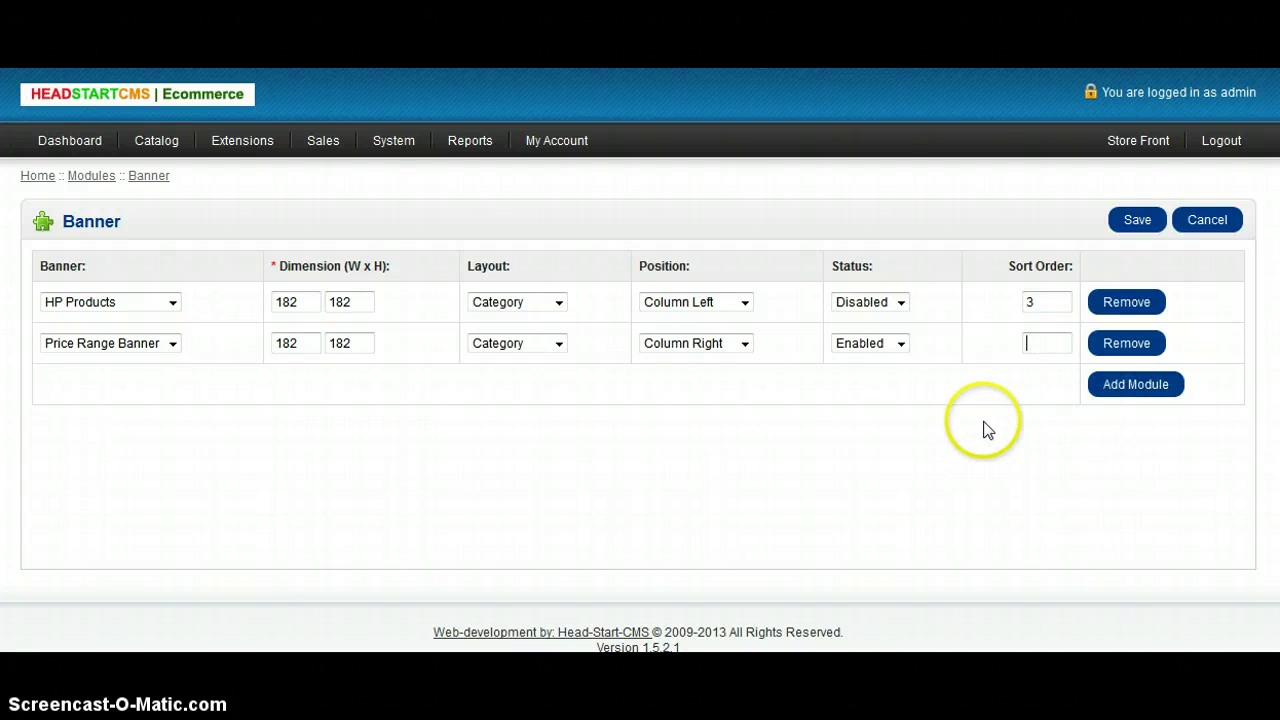
{"action": "type", "text": "3"}
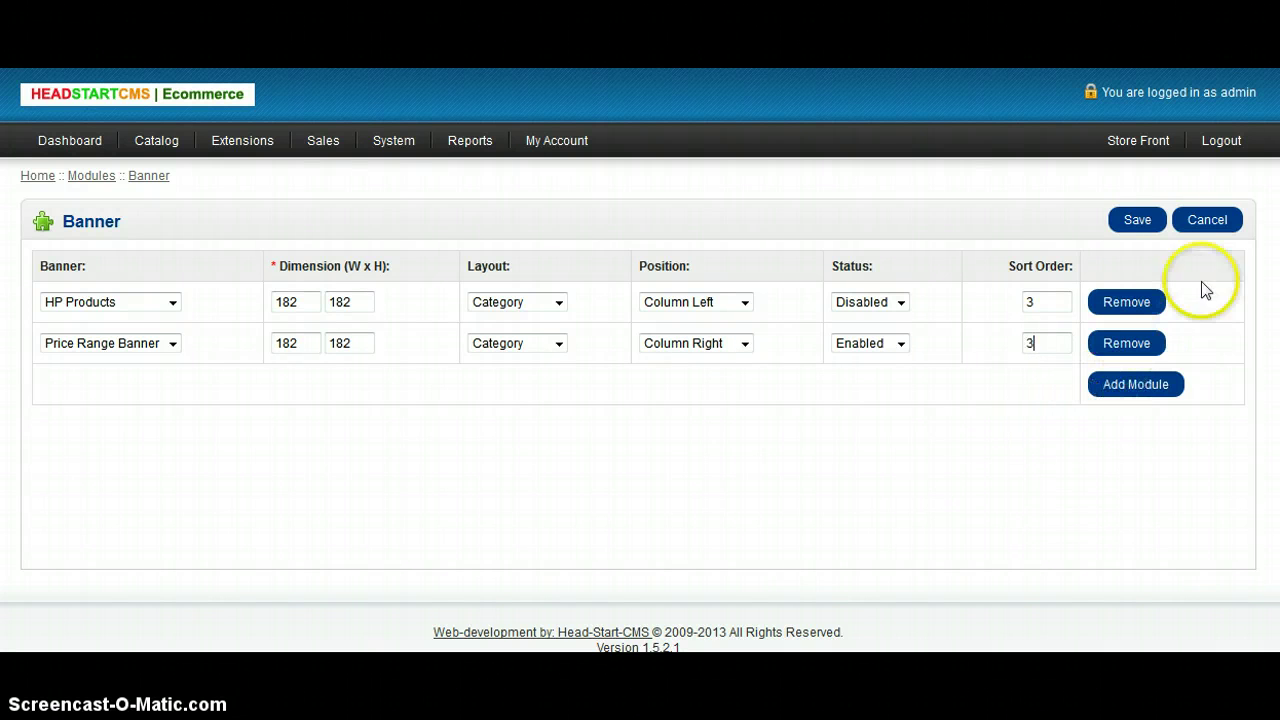
{"action": "left_click", "coordinate": [1139, 222]}
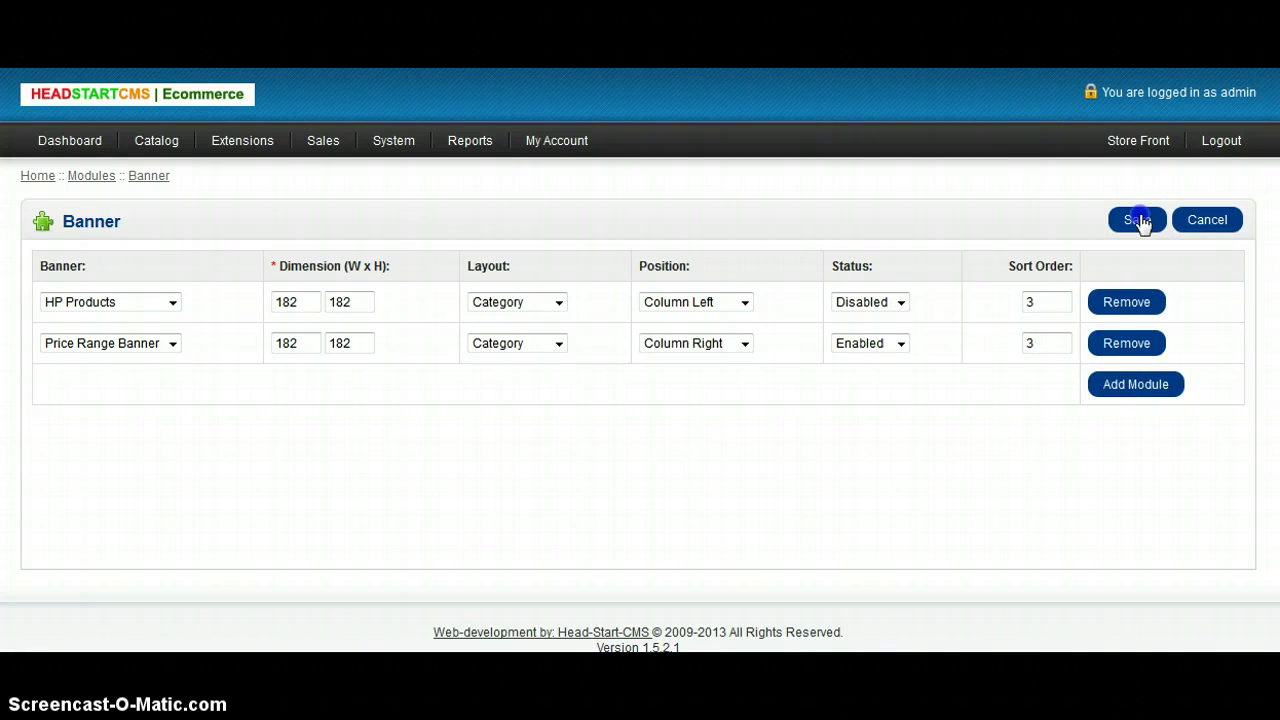
{"action": "left_click", "coordinate": [1140, 222]}
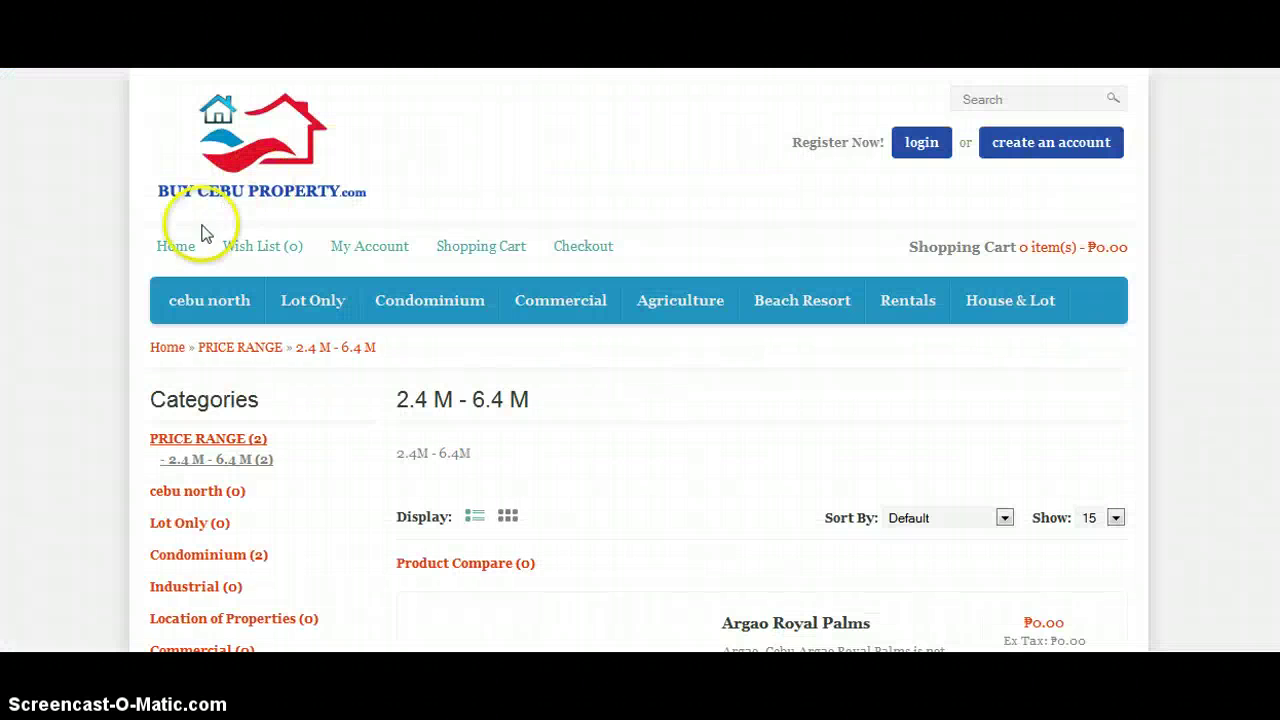
Go to the storefront home page, open the Royal Palms Panglao listing and check its page for the banner.
{"action": "left_click", "coordinate": [174, 249]}
{"action": "left_click", "coordinate": [987, 241]}
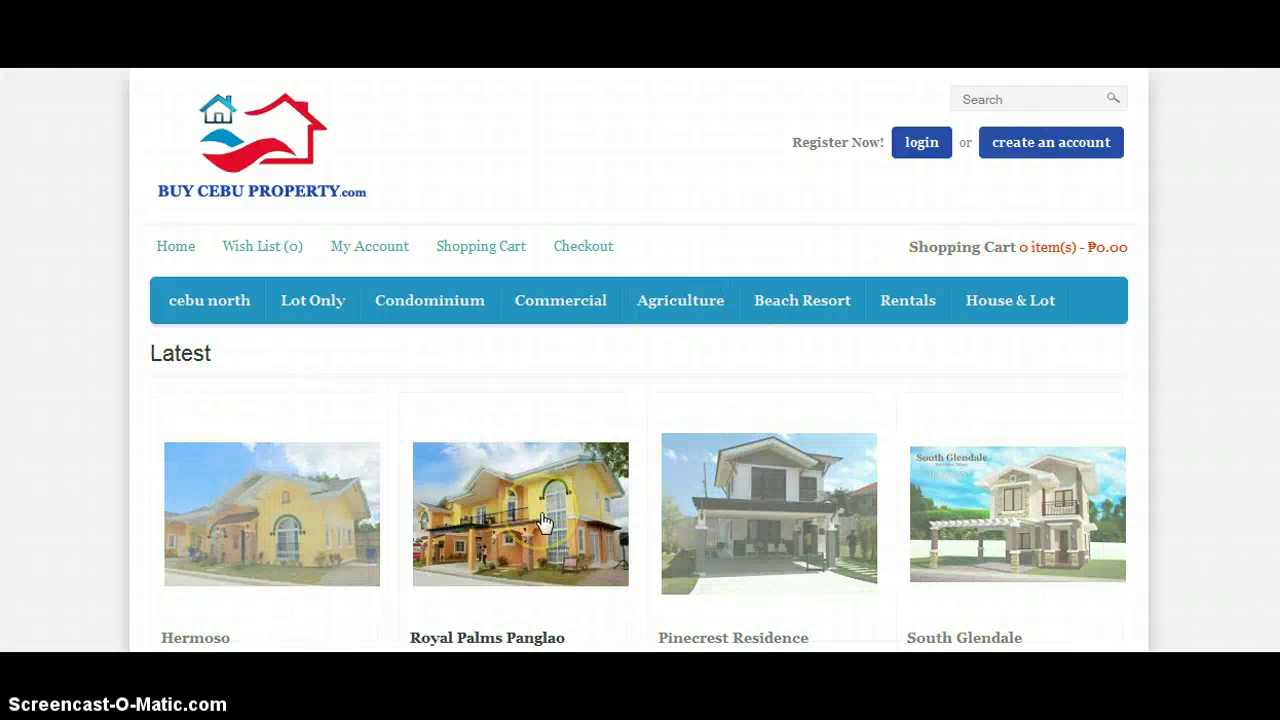
{"action": "scroll", "coordinate": [1250, 464], "scroll_direction": "down", "scroll_amount": 2}
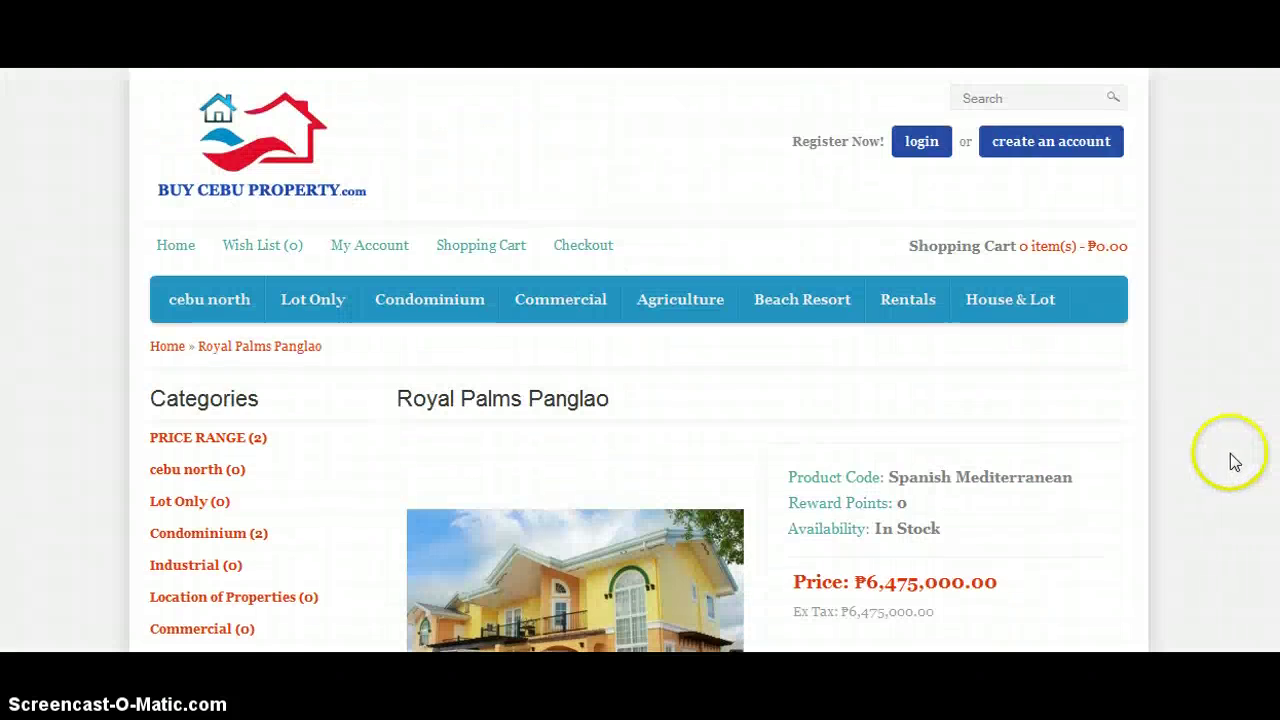
{"action": "scroll", "coordinate": [1232, 455], "scroll_direction": "down", "scroll_amount": 6}
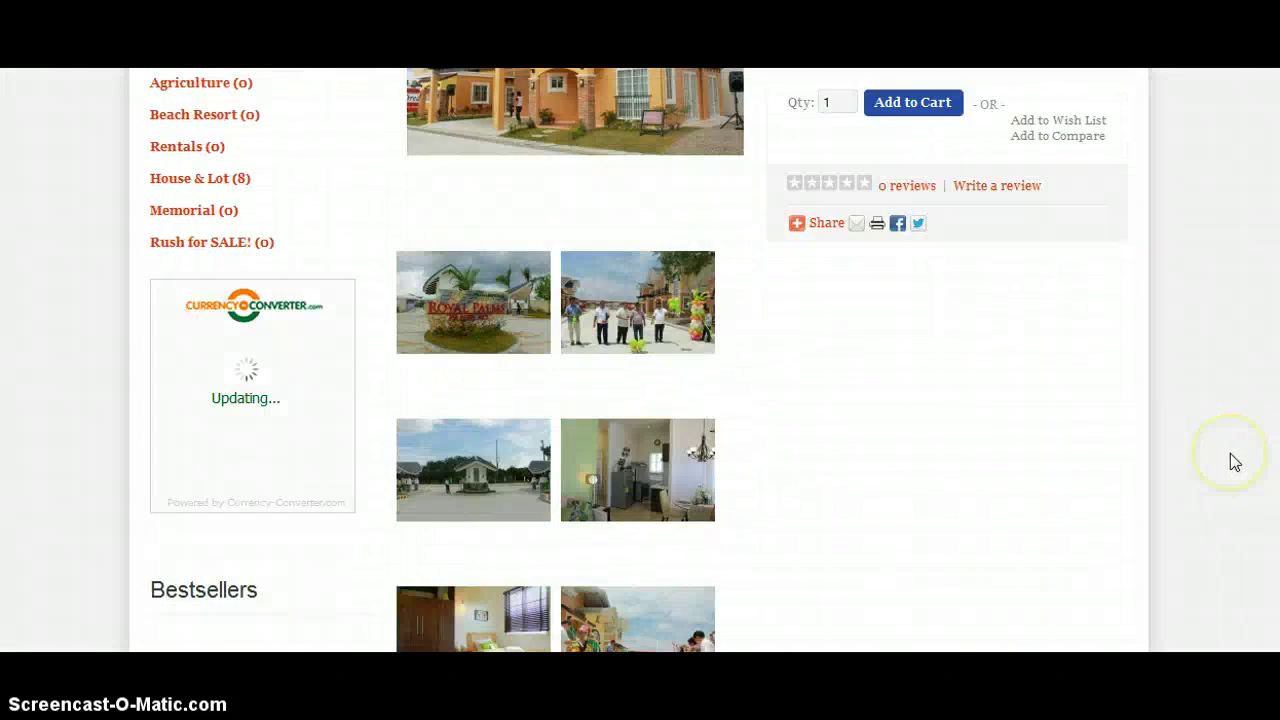
{"action": "scroll", "coordinate": [1235, 463], "scroll_direction": "up", "scroll_amount": 4}
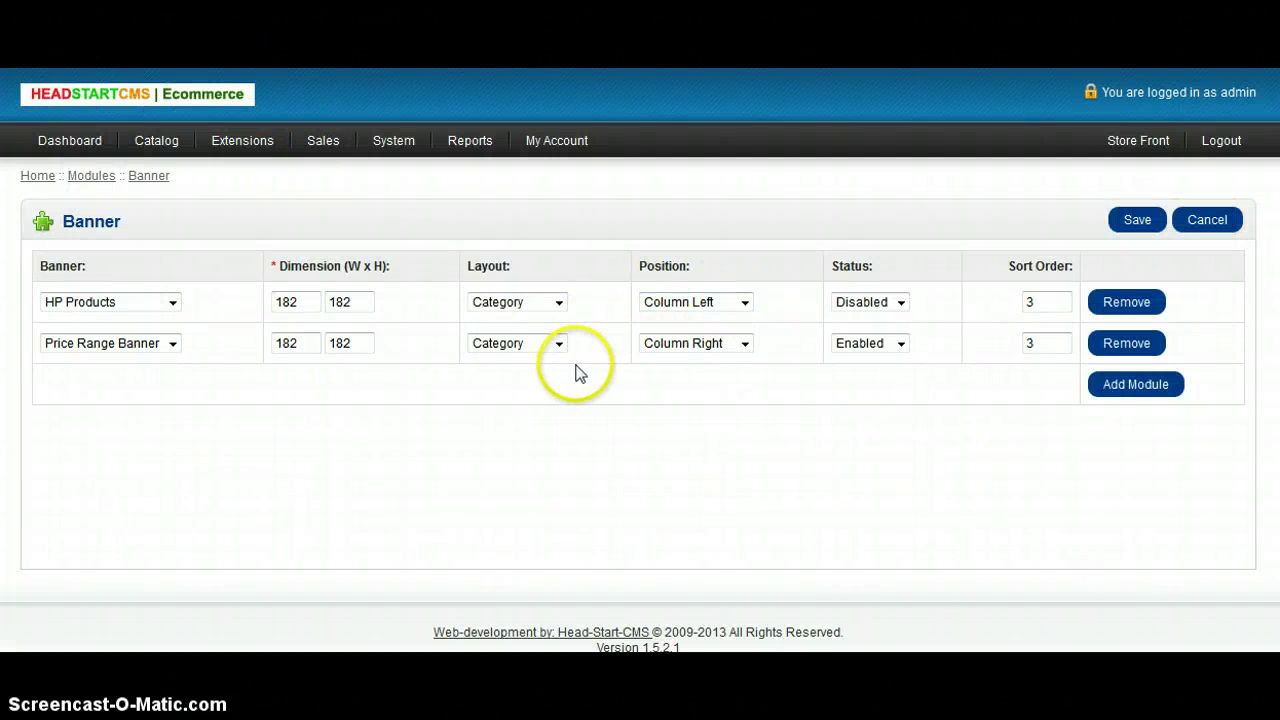
Change the Price Range Banner module's layout to Product and save the module settings.
{"action": "left_click", "coordinate": [559, 344]}
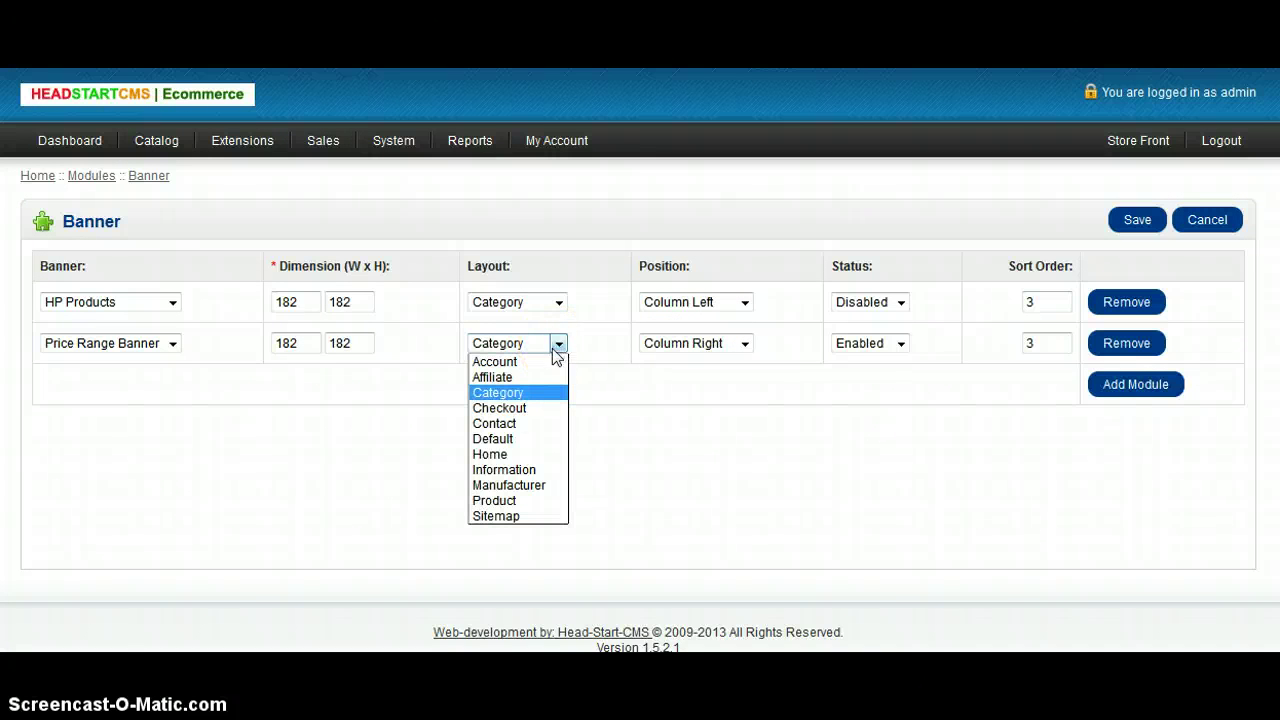
{"action": "left_click", "coordinate": [534, 501]}
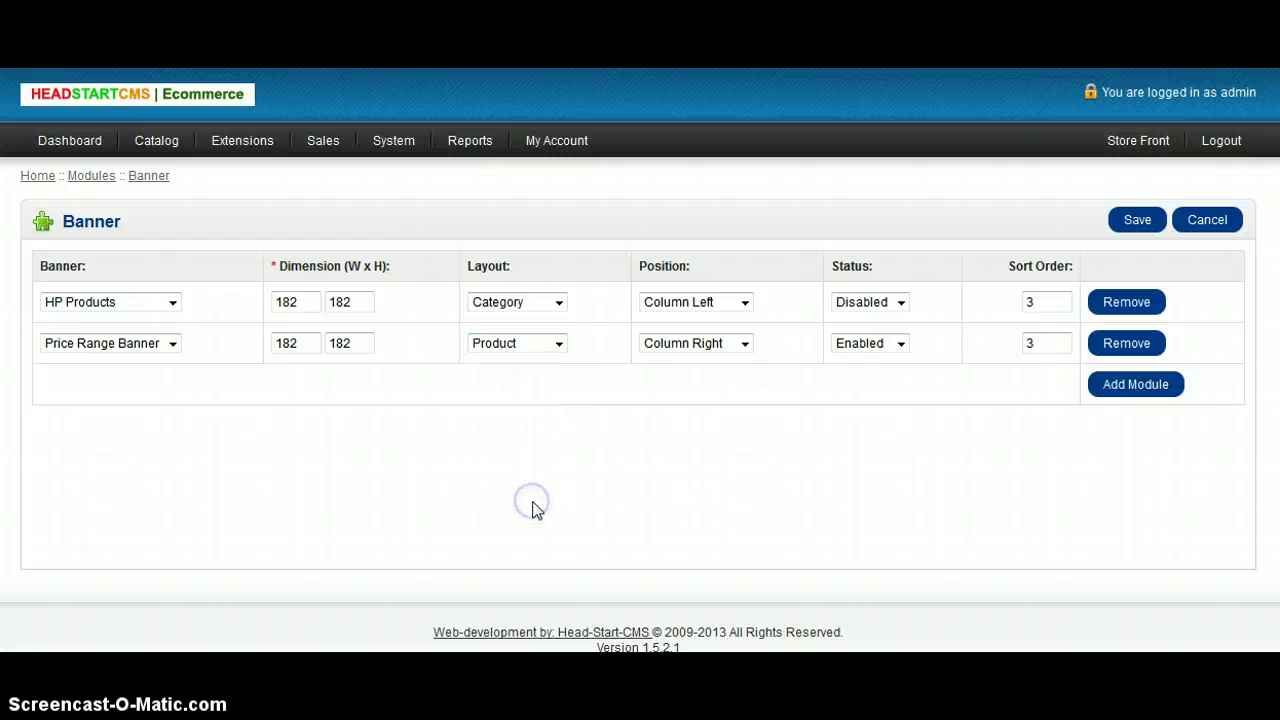
{"action": "left_click", "coordinate": [1136, 220]}
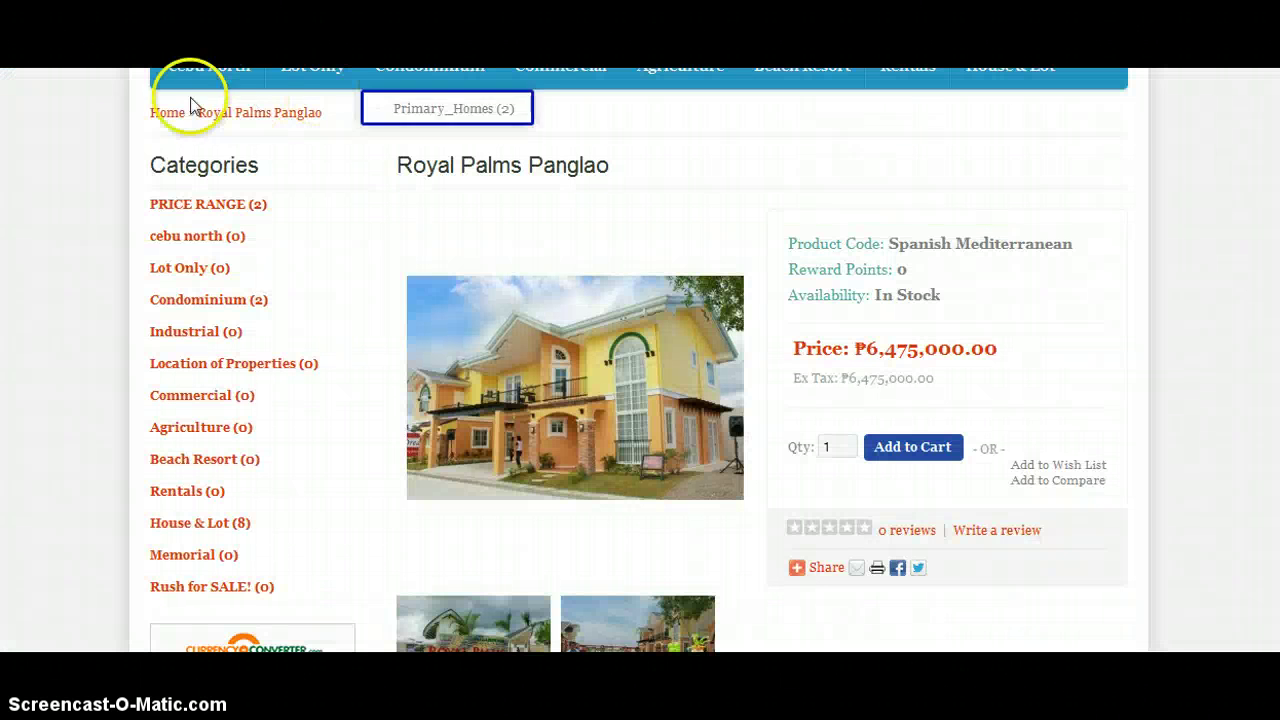
Reload the storefront home page, reopen Royal Palms Panglao and examine the full product page for the price range banner.
{"action": "left_click", "coordinate": [152, 114]}
{"action": "scroll", "coordinate": [1180, 318], "scroll_direction": "down", "scroll_amount": 1}
{"action": "scroll", "coordinate": [1183, 318], "scroll_direction": "down", "scroll_amount": 5}
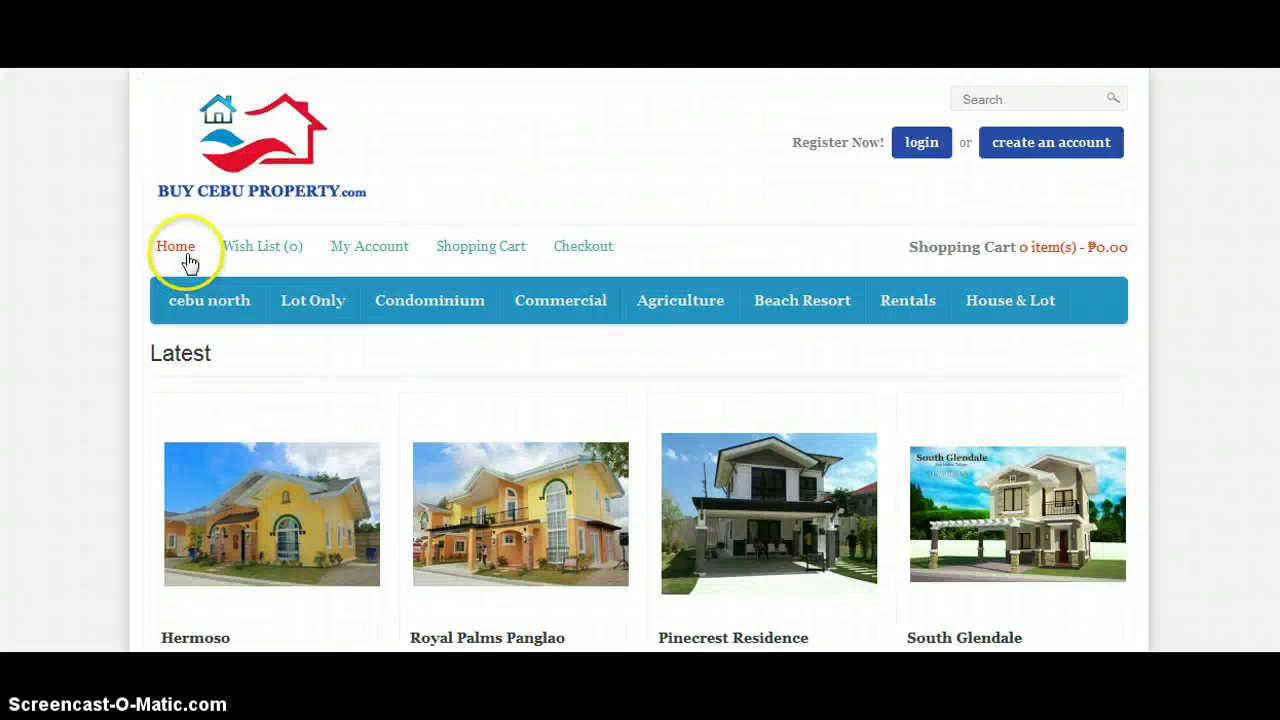
{"action": "scroll", "coordinate": [640, 391], "scroll_direction": "down", "scroll_amount": 3}
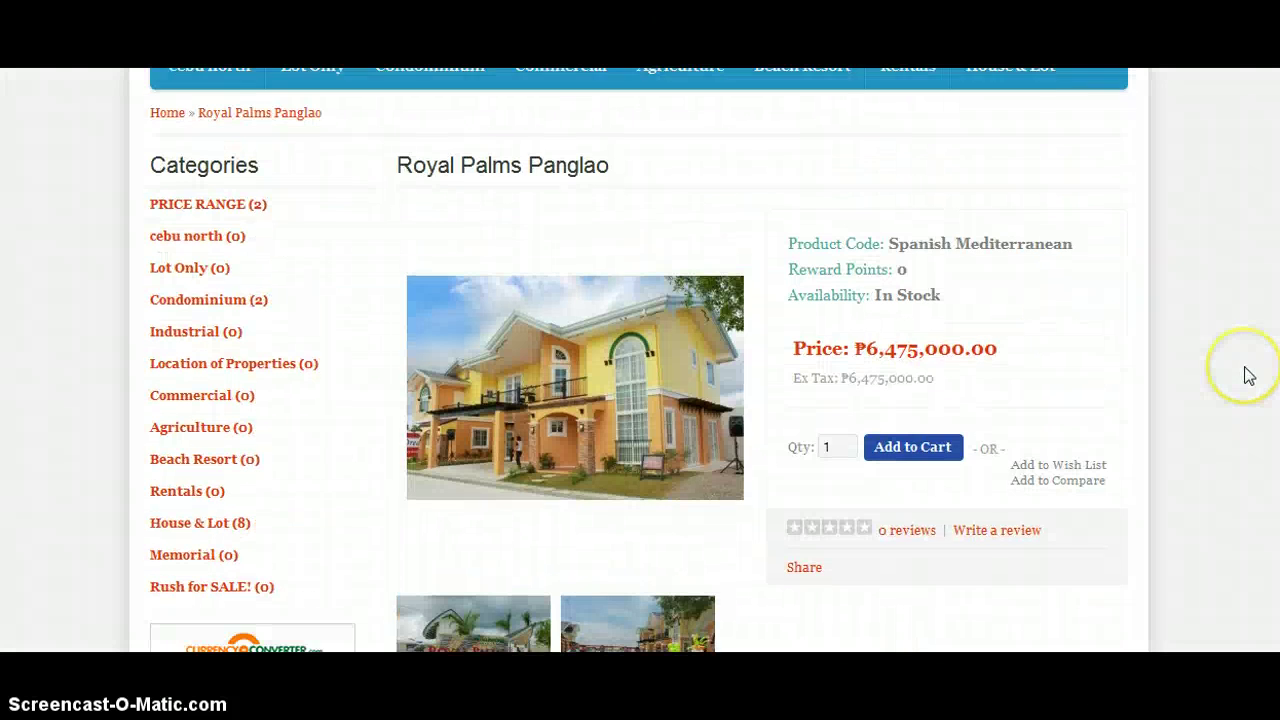
{"action": "scroll", "coordinate": [1243, 371], "scroll_direction": "down", "scroll_amount": 3}
{"action": "scroll", "coordinate": [1243, 371], "scroll_direction": "down", "scroll_amount": 10}
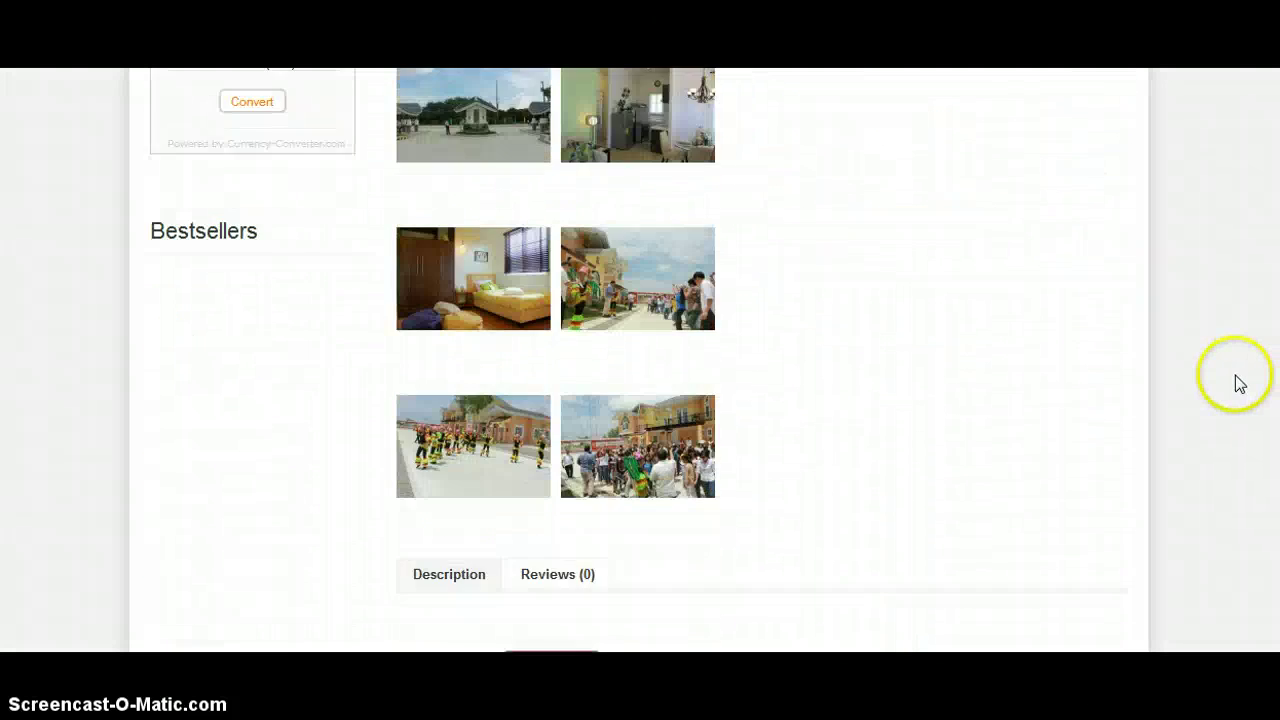
{"action": "scroll", "coordinate": [640, 360], "scroll_direction": "down", "scroll_amount": 10}
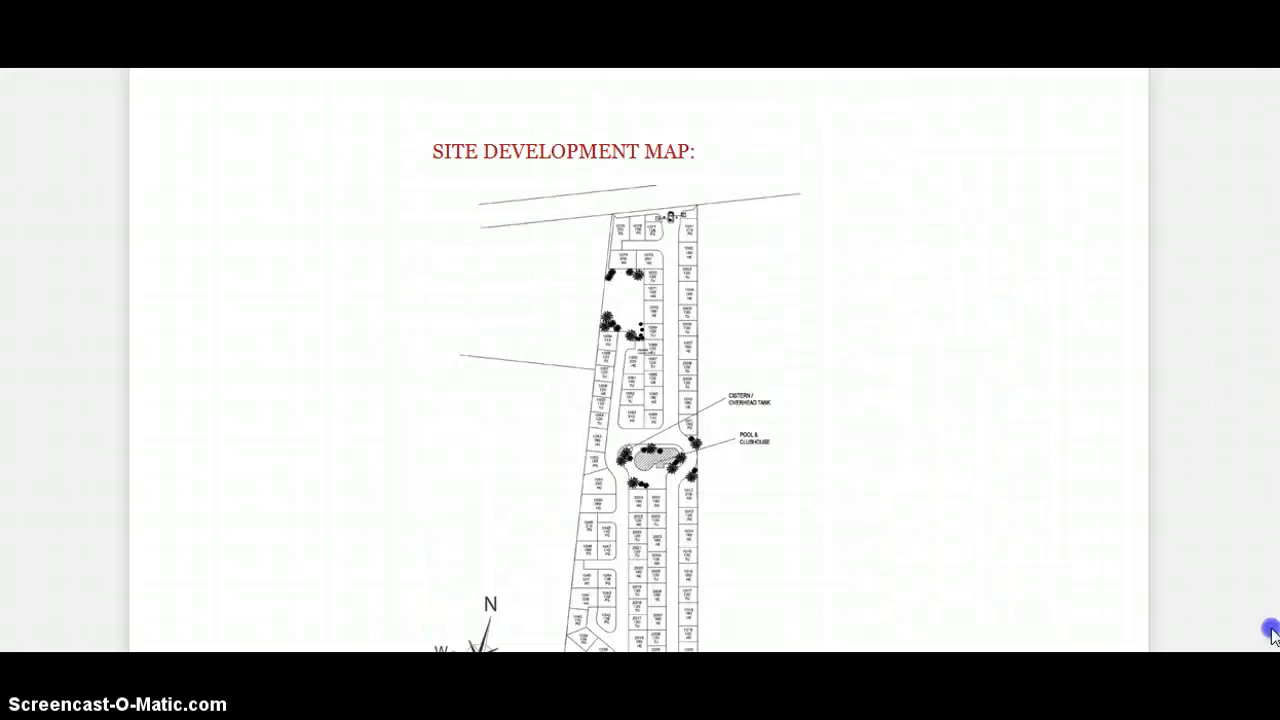
{"action": "scroll", "coordinate": [640, 360], "scroll_direction": "up", "scroll_amount": 20}
{"action": "scroll", "coordinate": [640, 360], "scroll_direction": "down", "scroll_amount": 6}
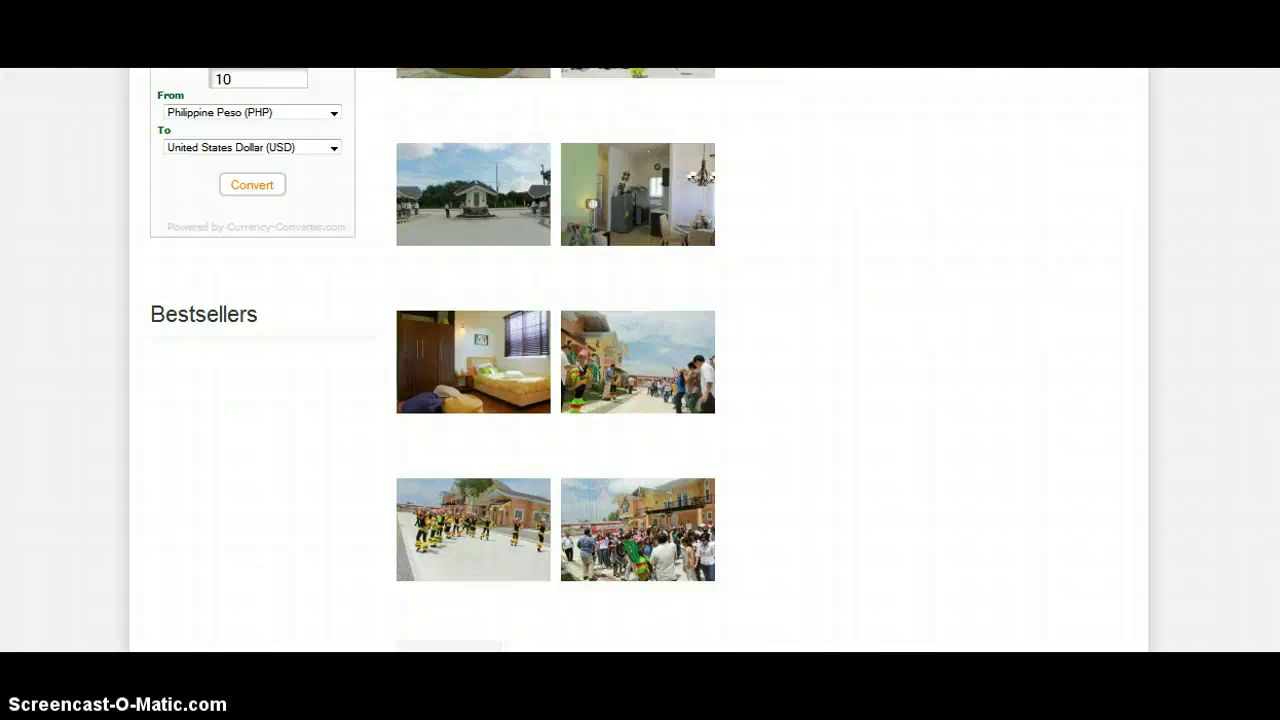
Set the Price Range Banner module to the Category layout, Column Left position and sort order 1, and save the settings.
{"action": "scroll", "coordinate": [640, 360], "scroll_direction": "up", "scroll_amount": 6}
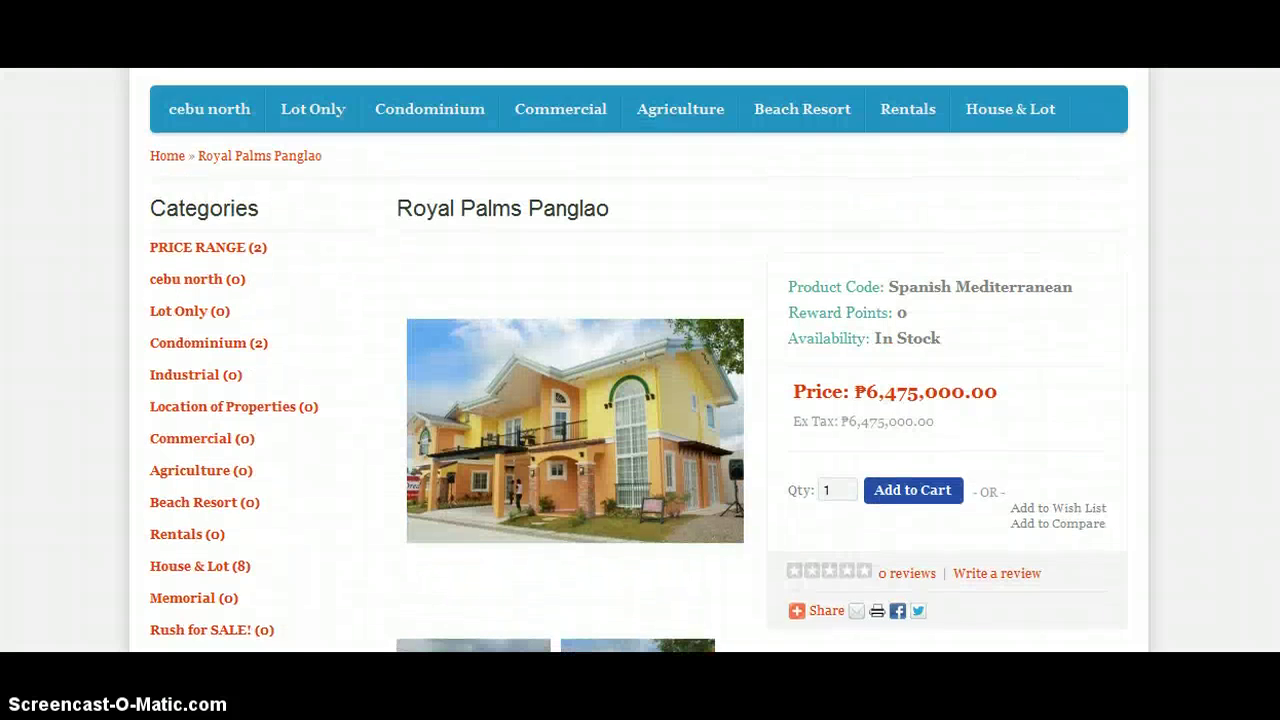
{"action": "scroll", "coordinate": [1246, 166], "scroll_direction": "down", "scroll_amount": 1}
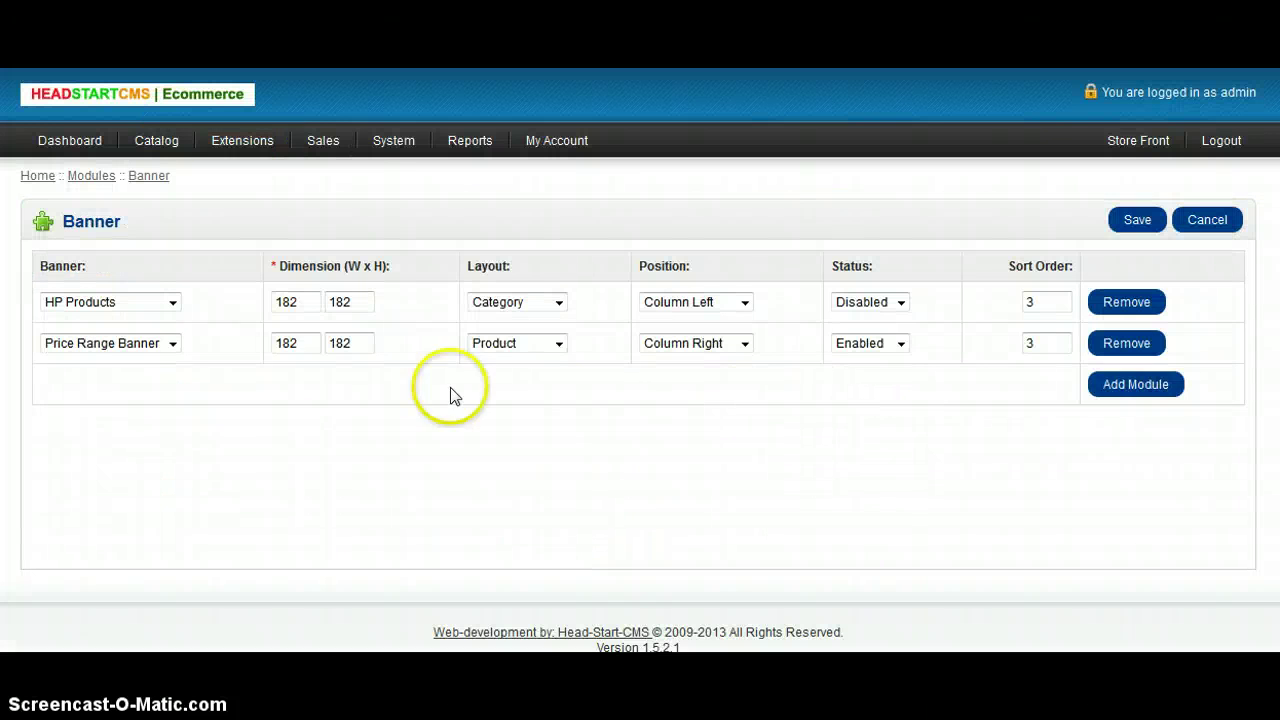
{"action": "left_click", "coordinate": [543, 344]}
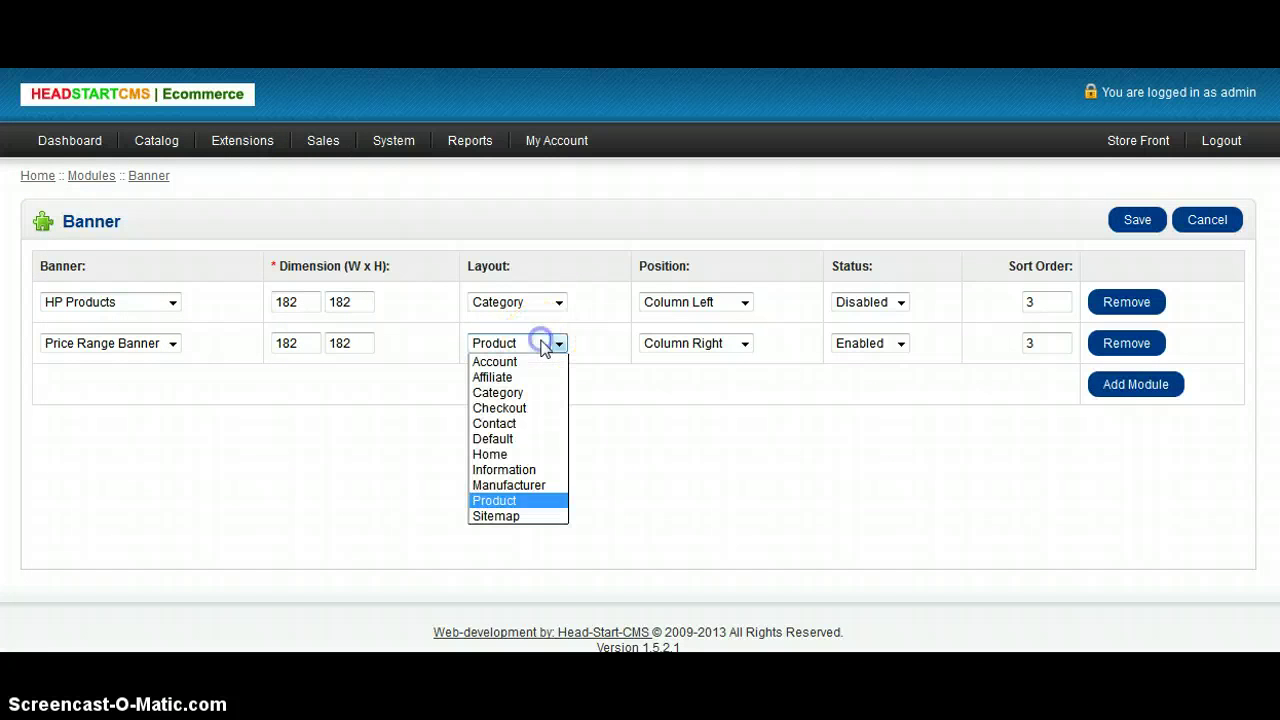
{"action": "left_click", "coordinate": [523, 392]}
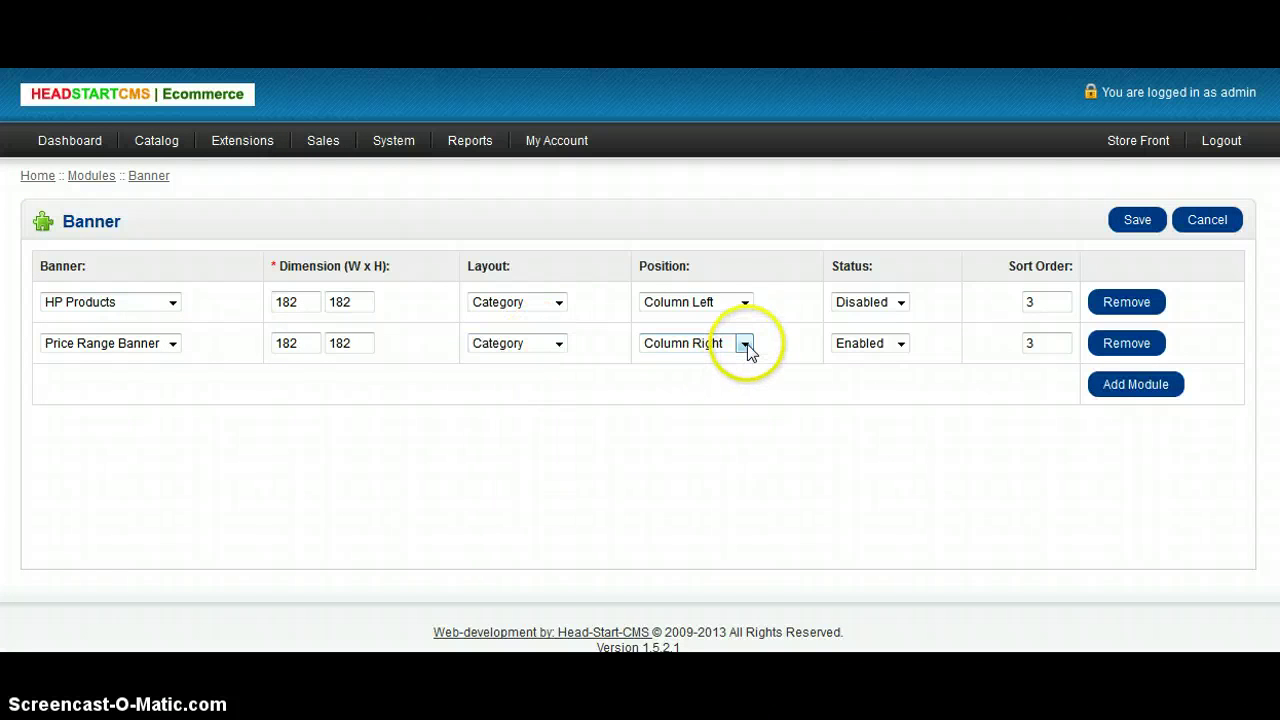
{"action": "left_click", "coordinate": [747, 344]}
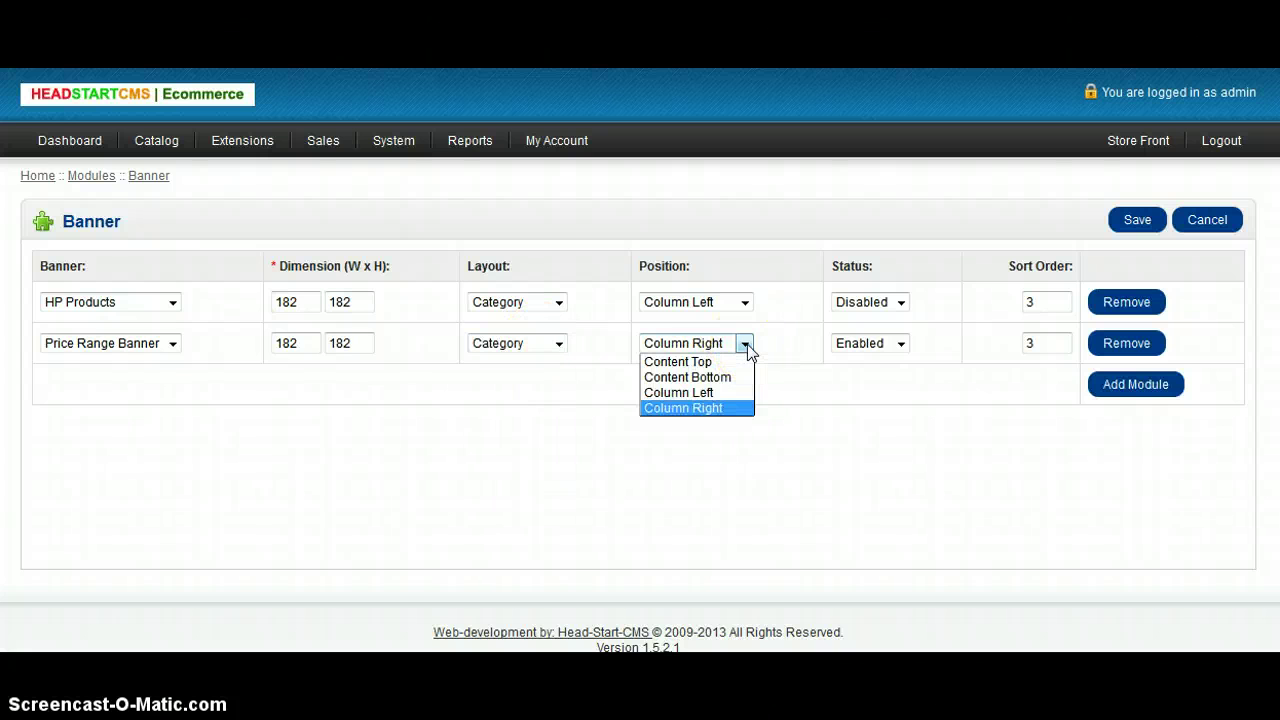
{"action": "left_click", "coordinate": [728, 408]}
{"action": "left_click_drag", "start_coordinate": [1040, 343], "coordinate": [989, 341]}
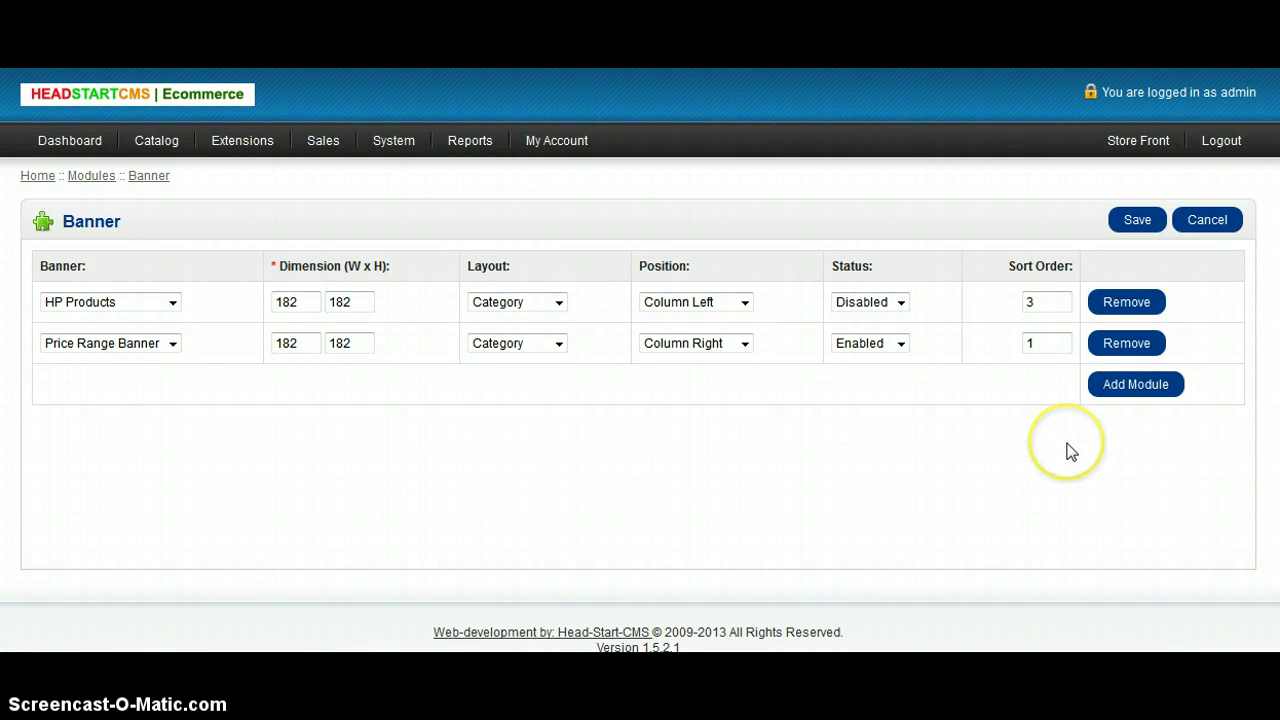
{"action": "left_click", "coordinate": [741, 344]}
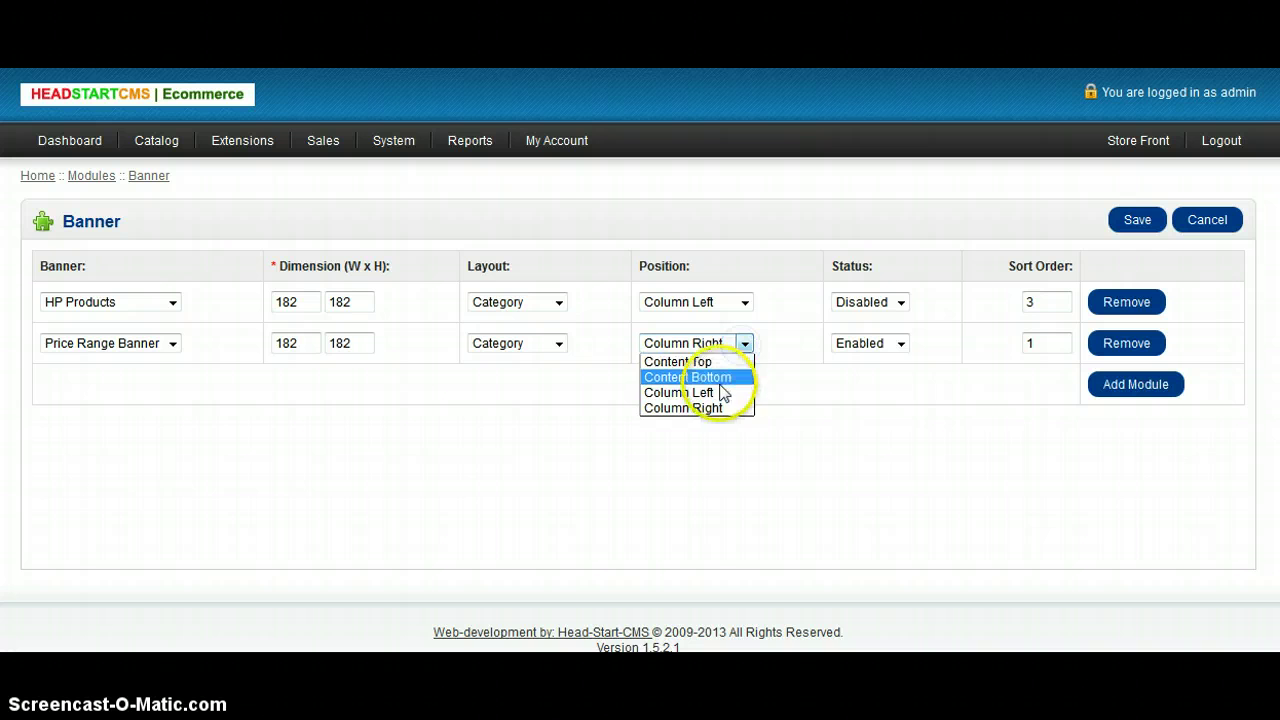
{"action": "left_click", "coordinate": [722, 392]}
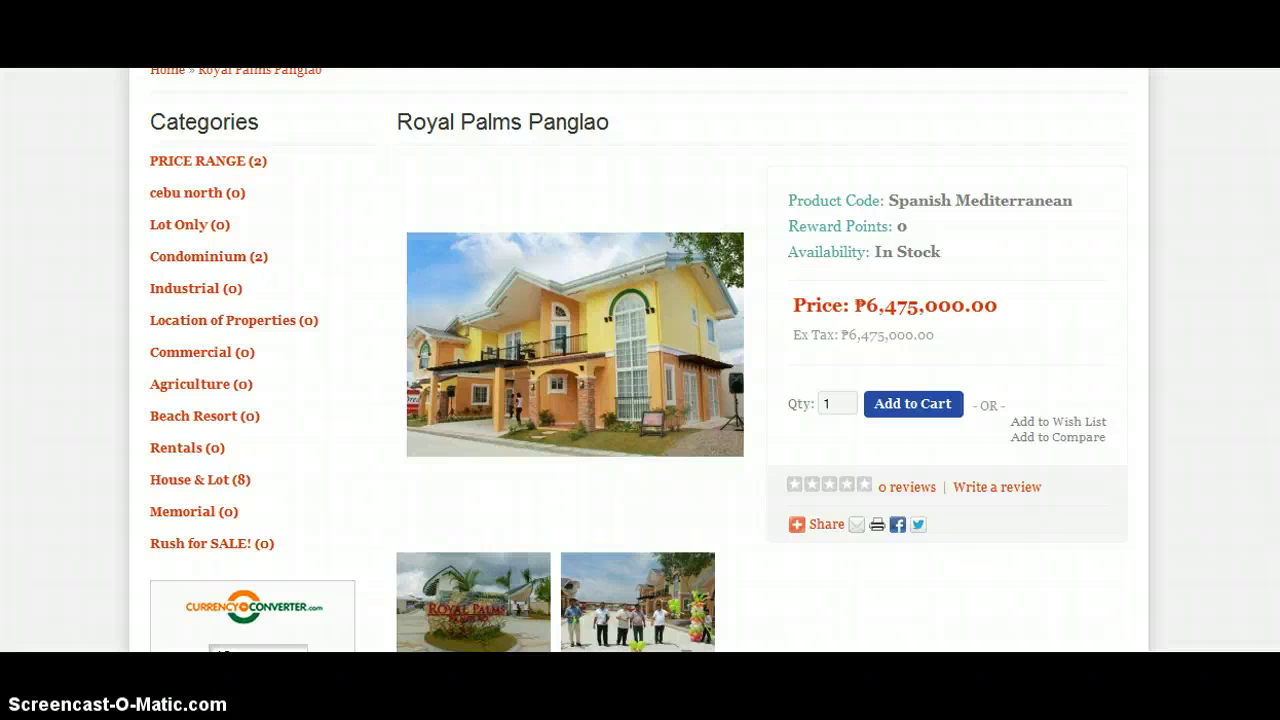
Check the full Royal Palms Panglao page and the storefront home page for the price range banner.
{"action": "scroll", "coordinate": [1014, 194], "scroll_direction": "up", "scroll_amount": 3}
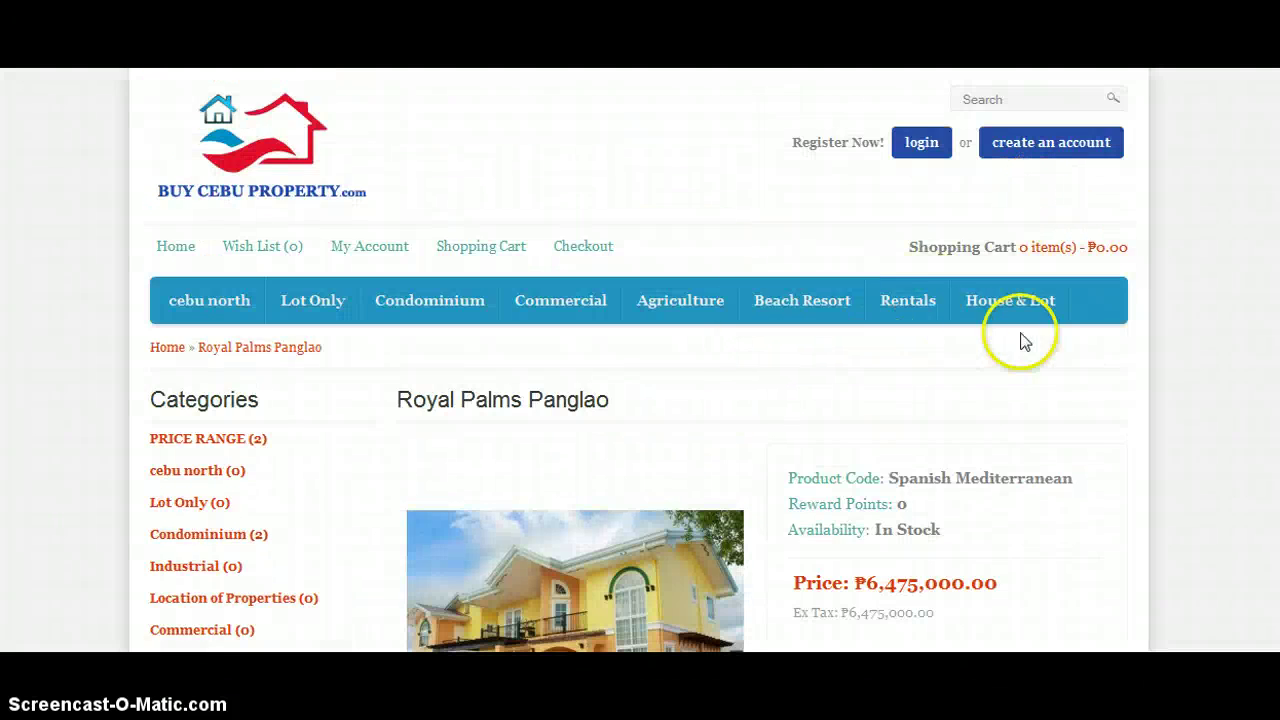
{"action": "scroll", "coordinate": [1022, 342], "scroll_direction": "down", "scroll_amount": 15}
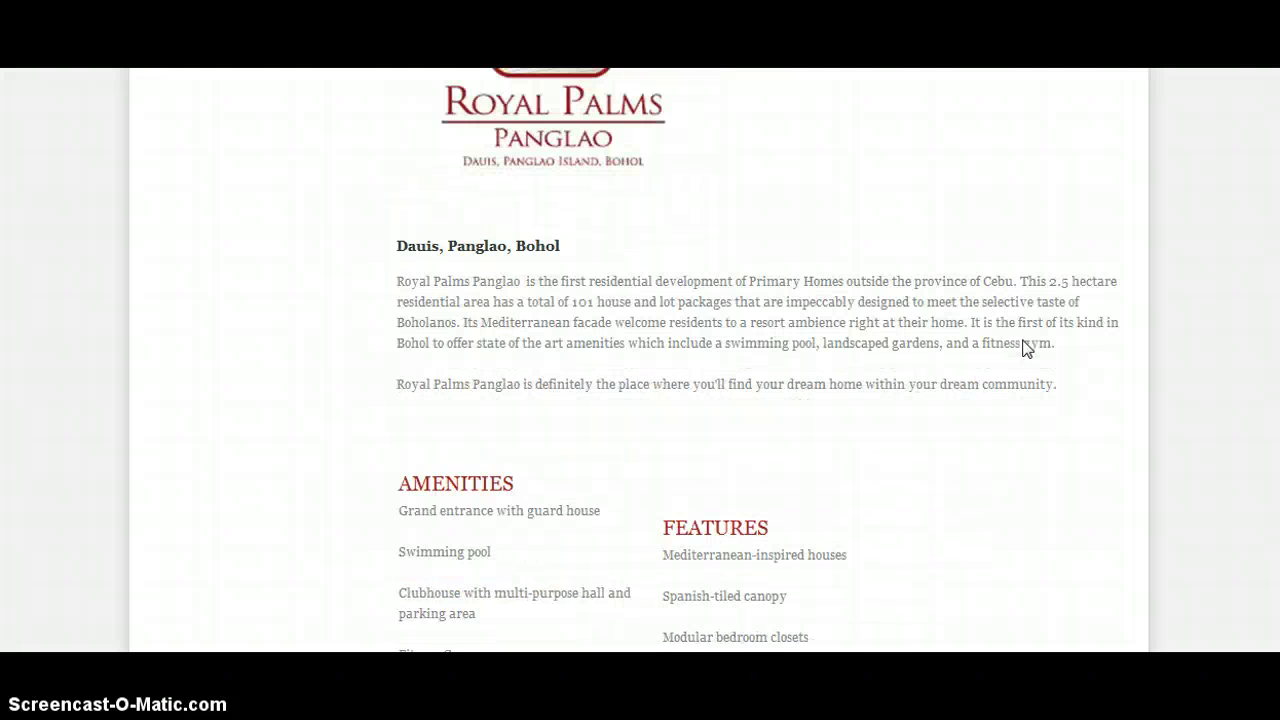
{"action": "scroll", "coordinate": [736, 360], "scroll_direction": "down", "scroll_amount": 10}
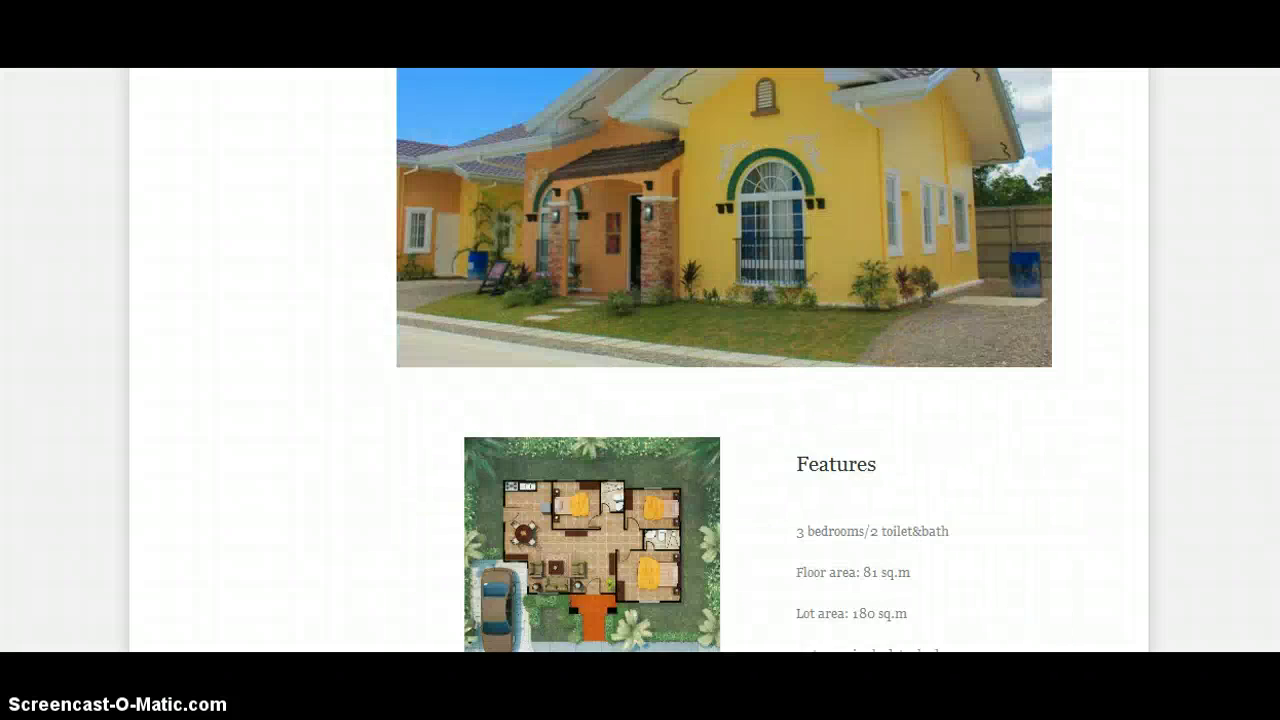
{"action": "key", "text": "Home"}
{"action": "left_click", "coordinate": [173, 245]}
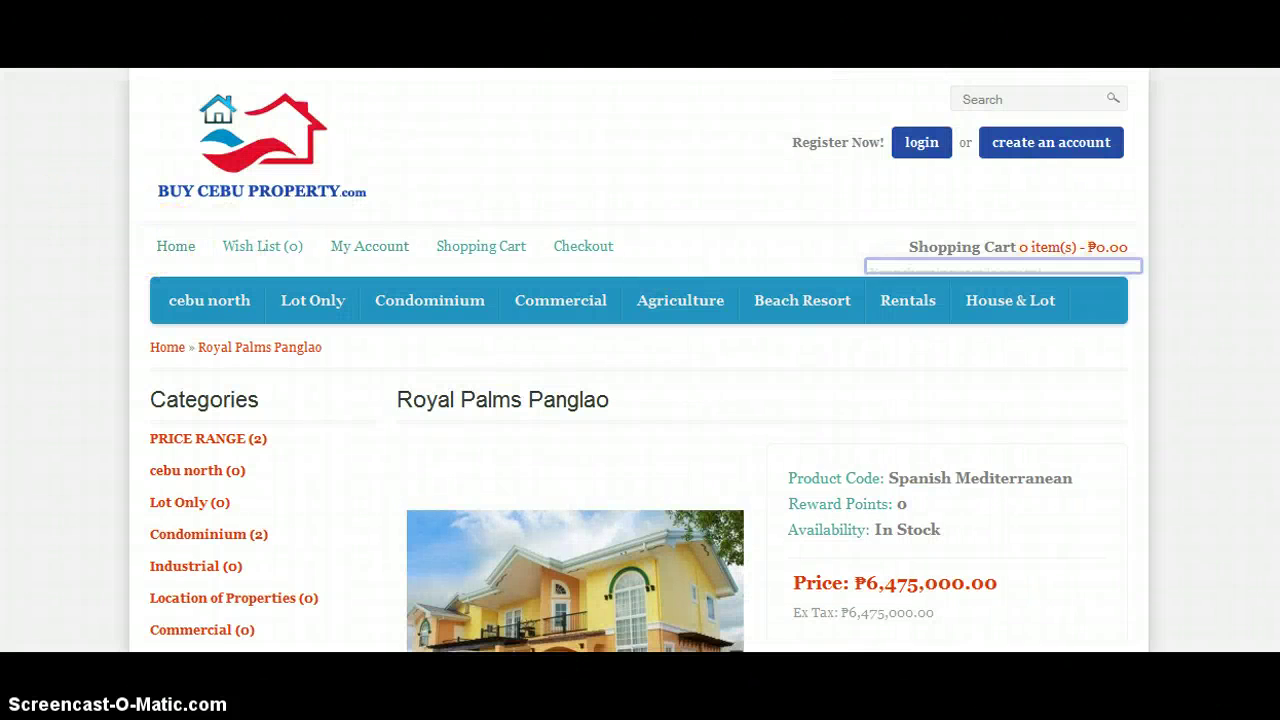
{"action": "scroll", "coordinate": [1236, 262], "scroll_direction": "down", "scroll_amount": 9}
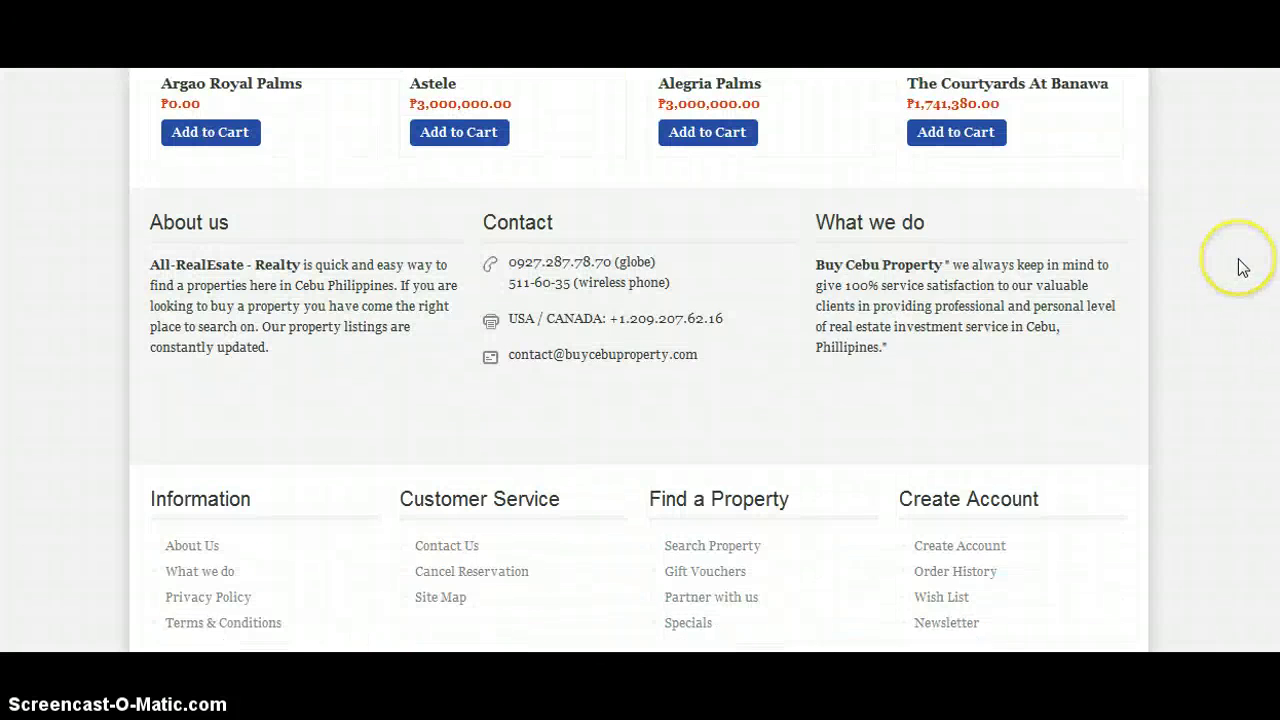
{"action": "scroll", "coordinate": [1236, 265], "scroll_direction": "up", "scroll_amount": 4}
Reopen the Banner module settings, change the Price Range Banner's layout to Home and save.
{"action": "key", "text": "ctrl+Tab"}
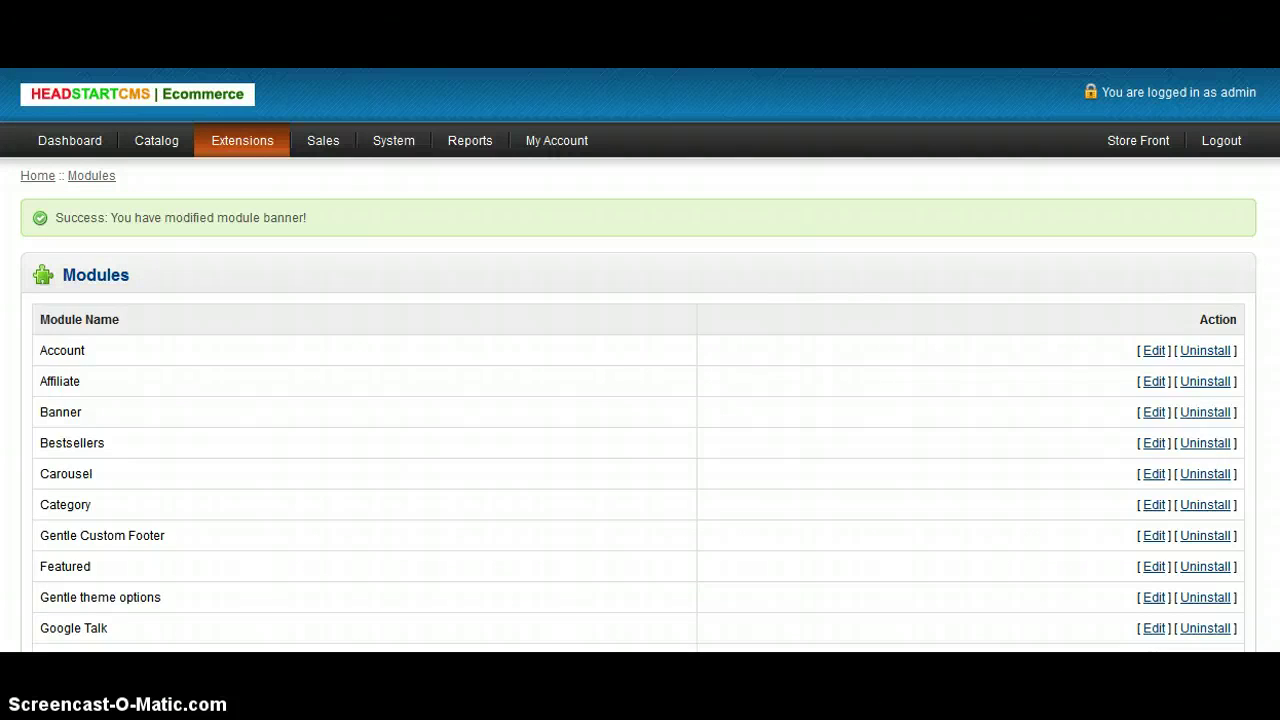
{"action": "key", "text": "alt+Left"}
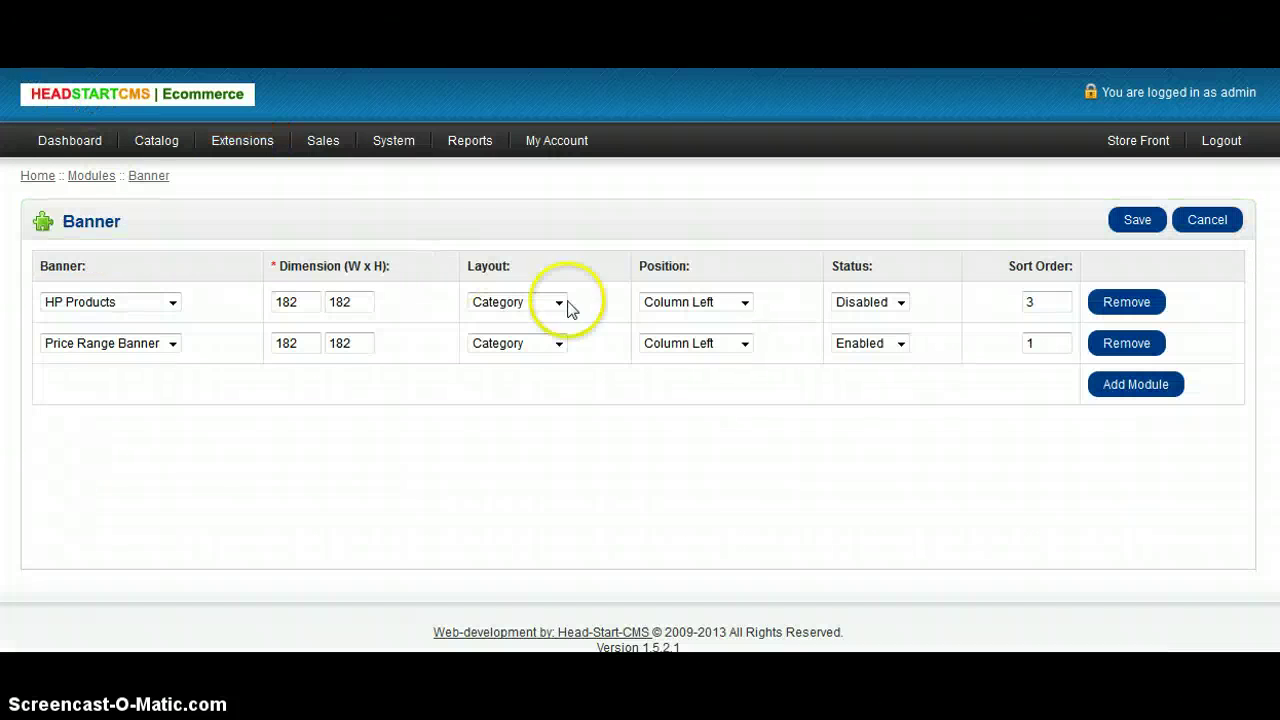
{"action": "left_click", "coordinate": [900, 345]}
{"action": "left_click", "coordinate": [902, 355]}
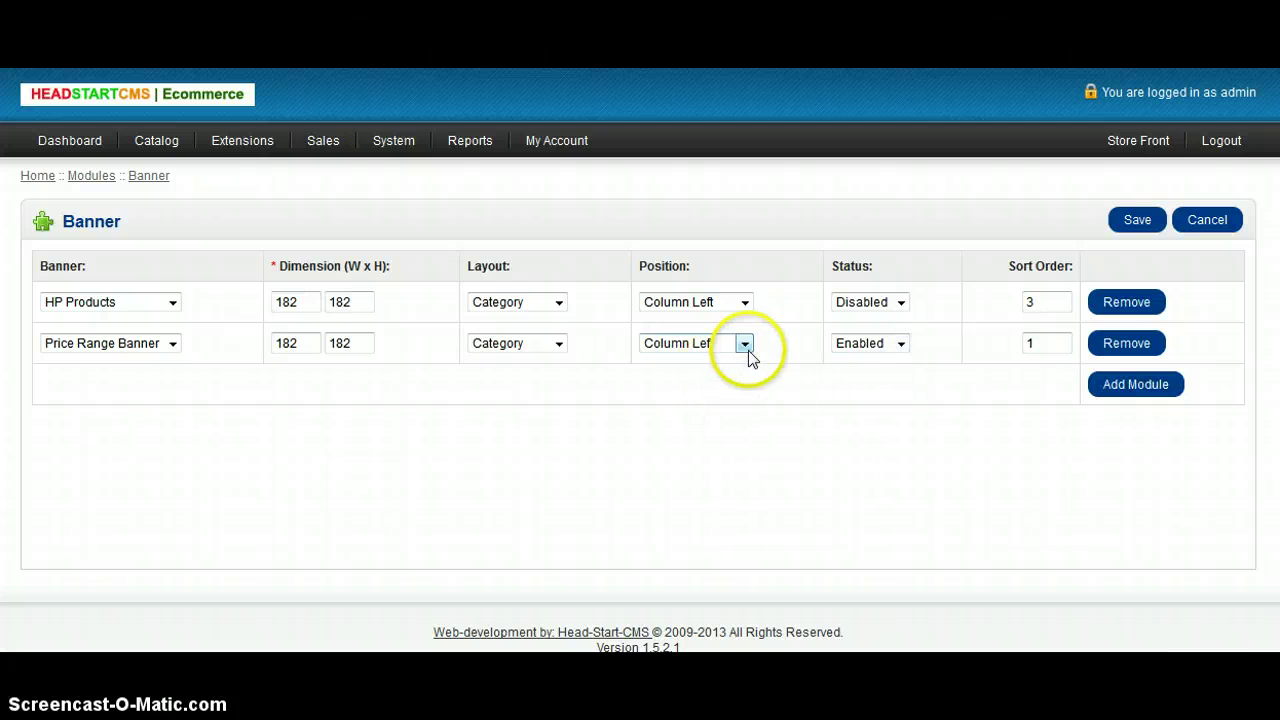
{"action": "left_click", "coordinate": [548, 350]}
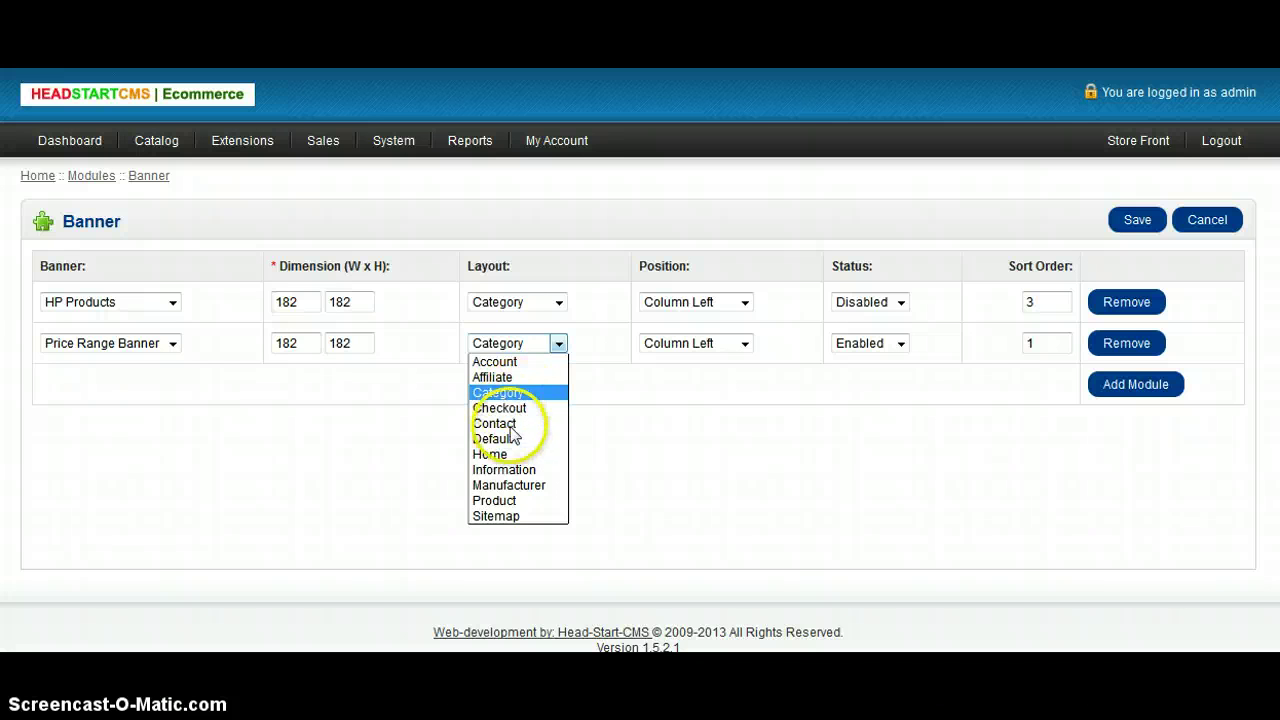
{"action": "left_click", "coordinate": [511, 454]}
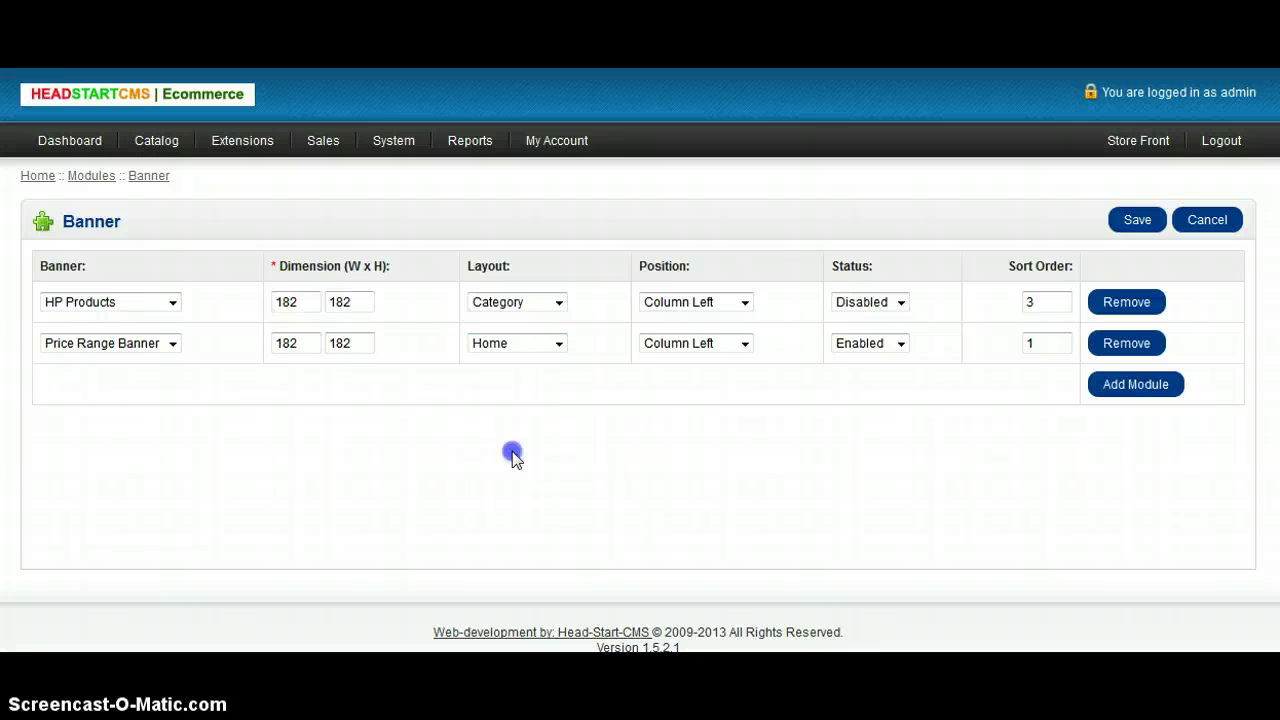
{"action": "left_click", "coordinate": [1116, 220]}
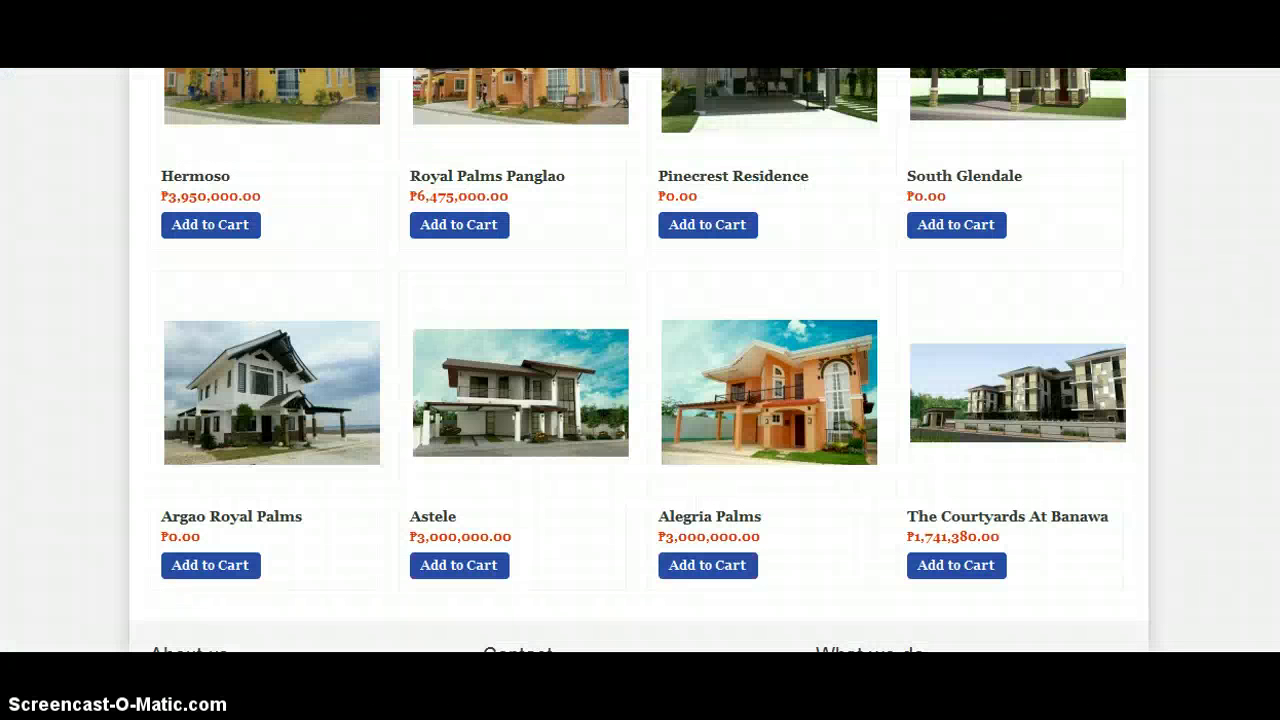
Reload the storefront home page, examine where the Price Range banner appears, and check the Royal Palms Panglao page for it.
{"action": "key", "text": "F5"}
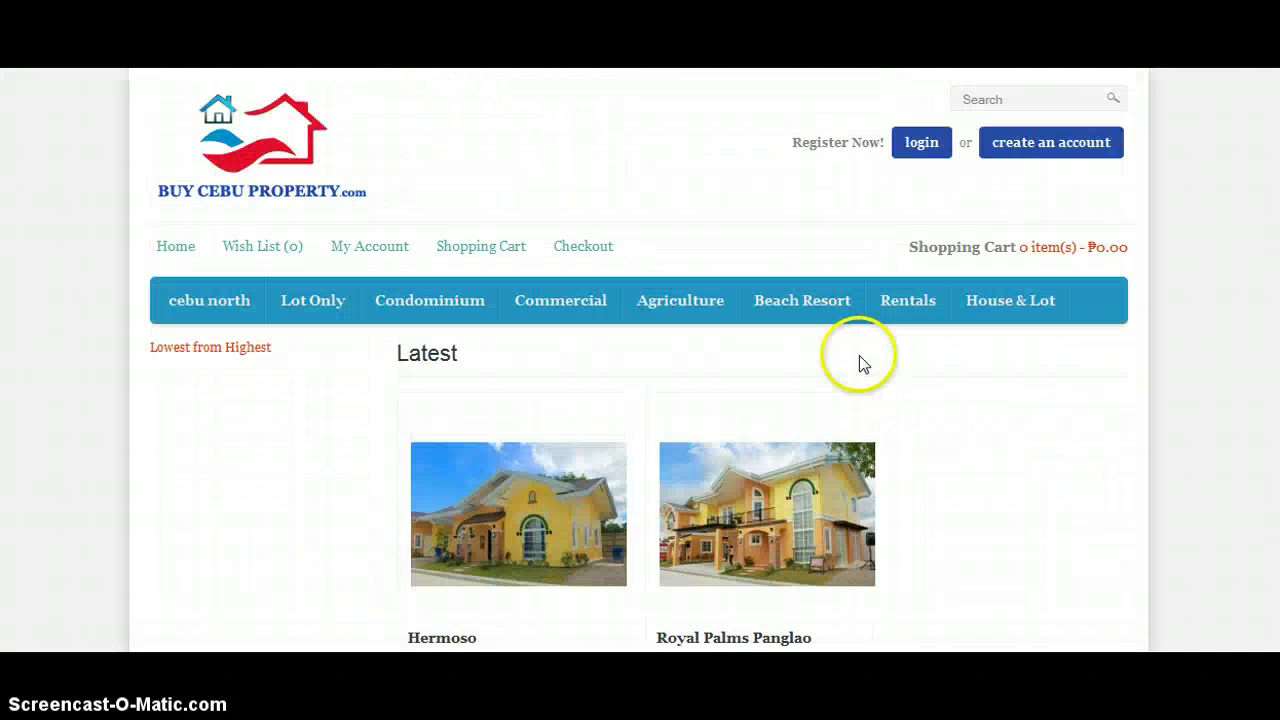
{"action": "scroll", "coordinate": [700, 345], "scroll_direction": "down", "scroll_amount": 3}
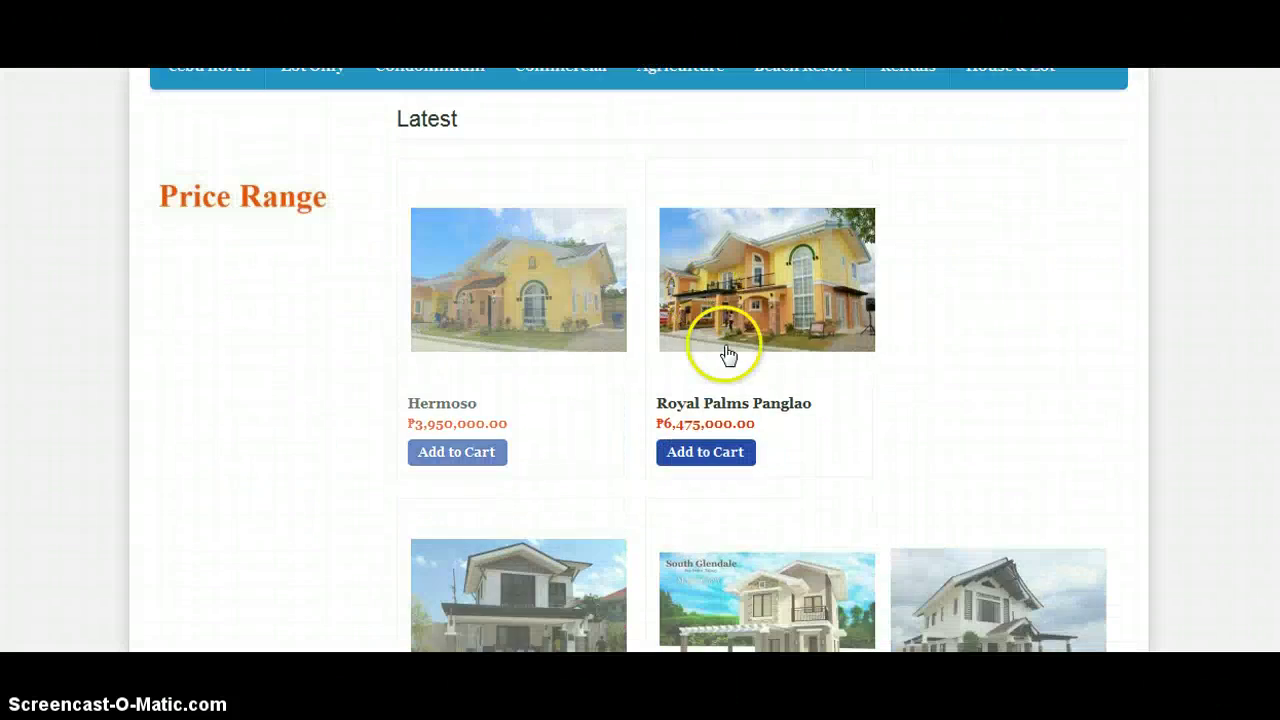
{"action": "scroll", "coordinate": [514, 371], "scroll_direction": "up", "scroll_amount": 3}
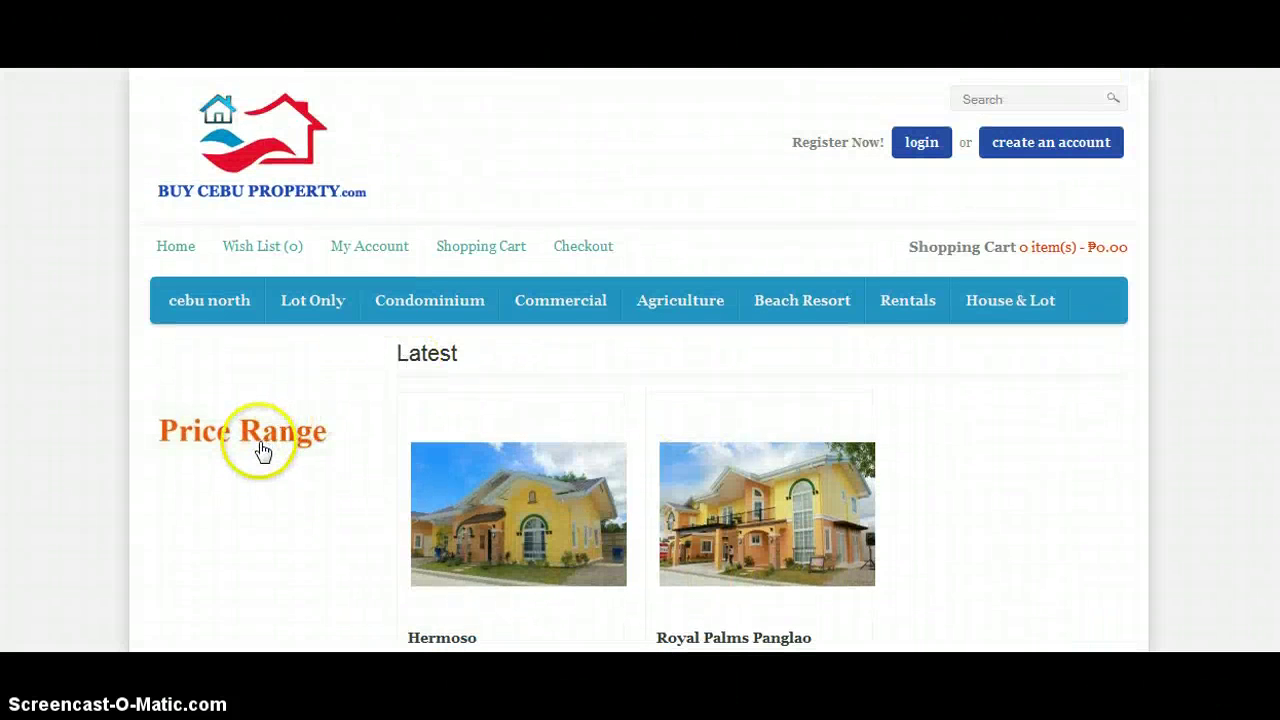
{"action": "scroll", "coordinate": [1071, 380], "scroll_direction": "down", "scroll_amount": 5}
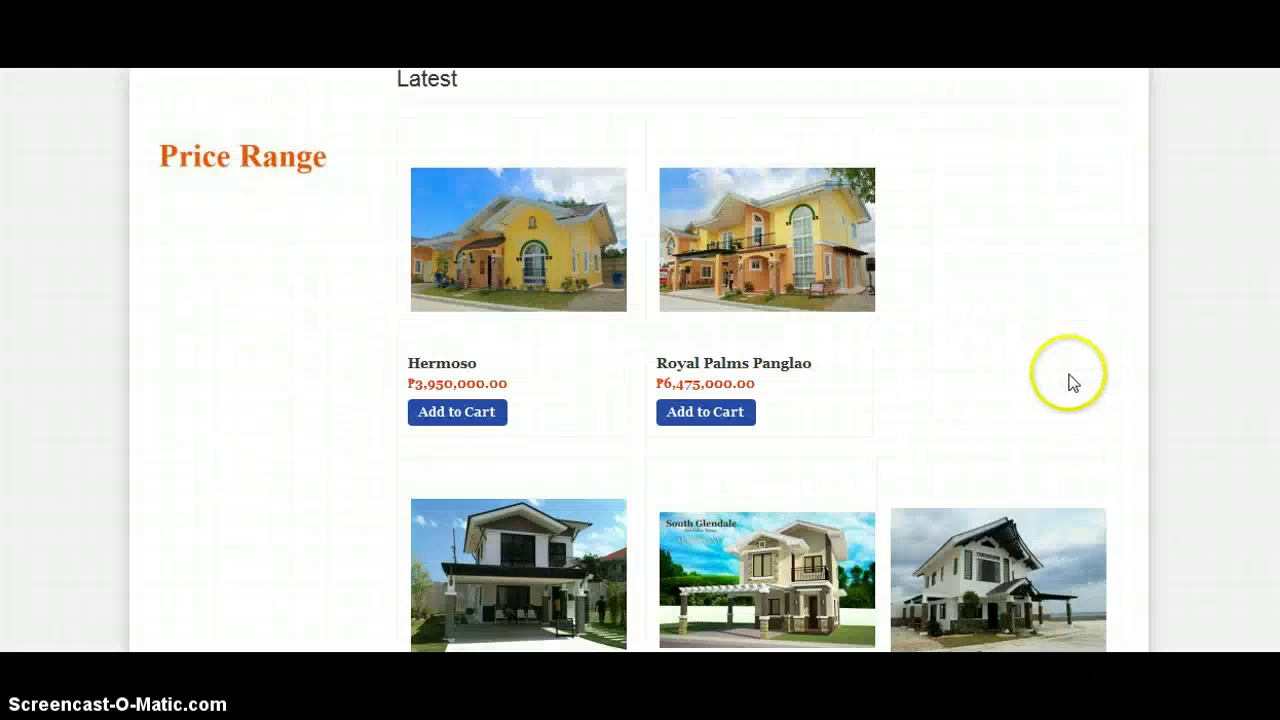
{"action": "scroll", "coordinate": [1071, 389], "scroll_direction": "up", "scroll_amount": 3}
{"action": "scroll", "coordinate": [1071, 389], "scroll_direction": "up", "scroll_amount": 2}
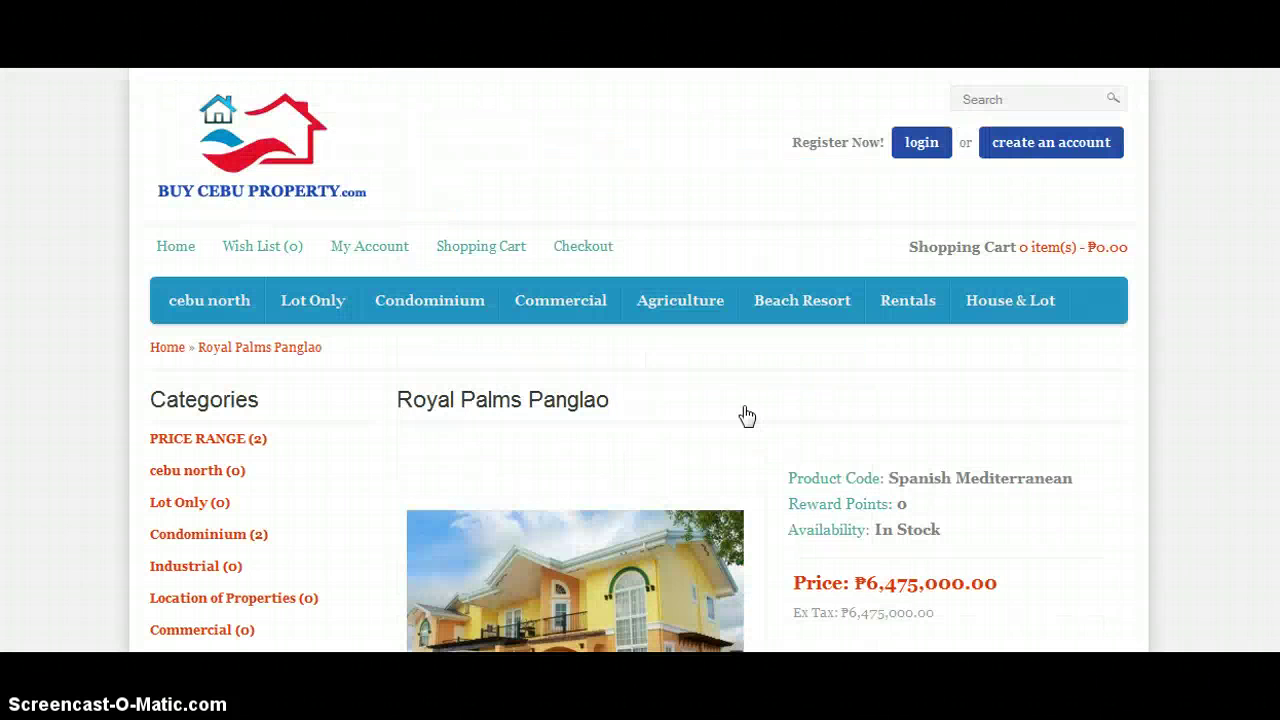
{"action": "scroll", "coordinate": [741, 422], "scroll_direction": "down", "scroll_amount": 10}
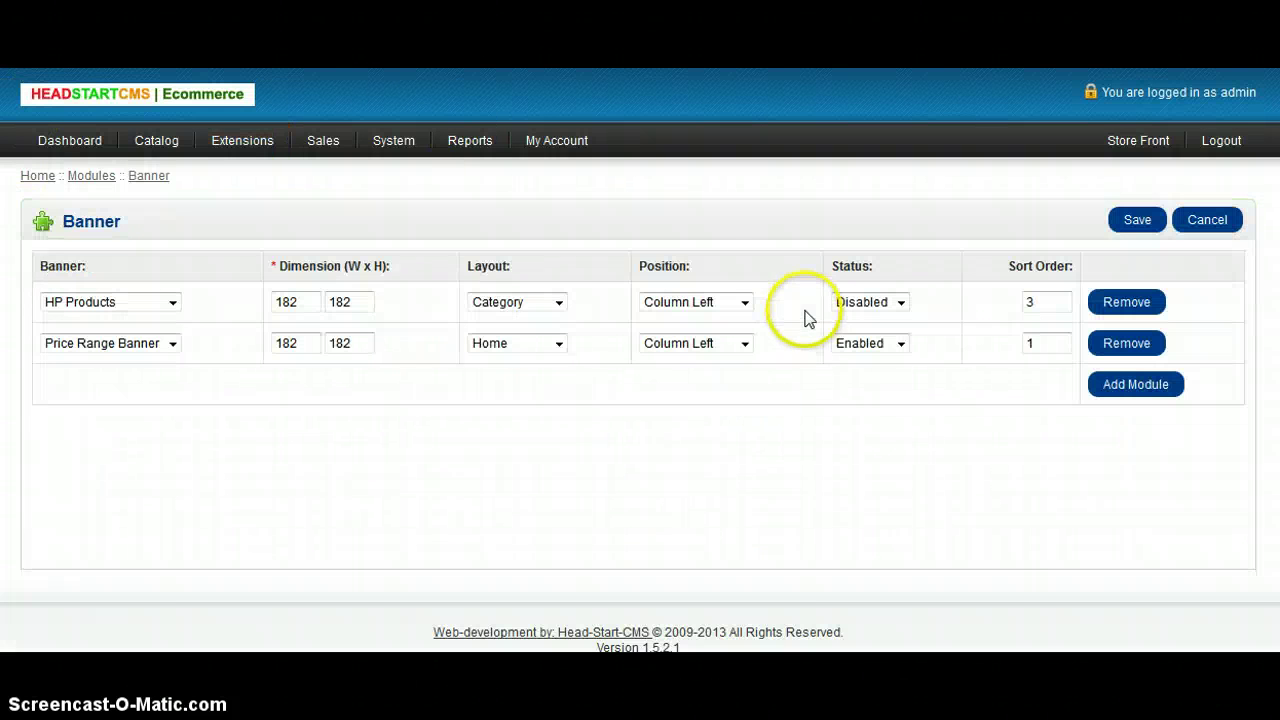
Set the Price Range Banner module's layout back to Category and save the module settings.
{"action": "left_click", "coordinate": [558, 346]}
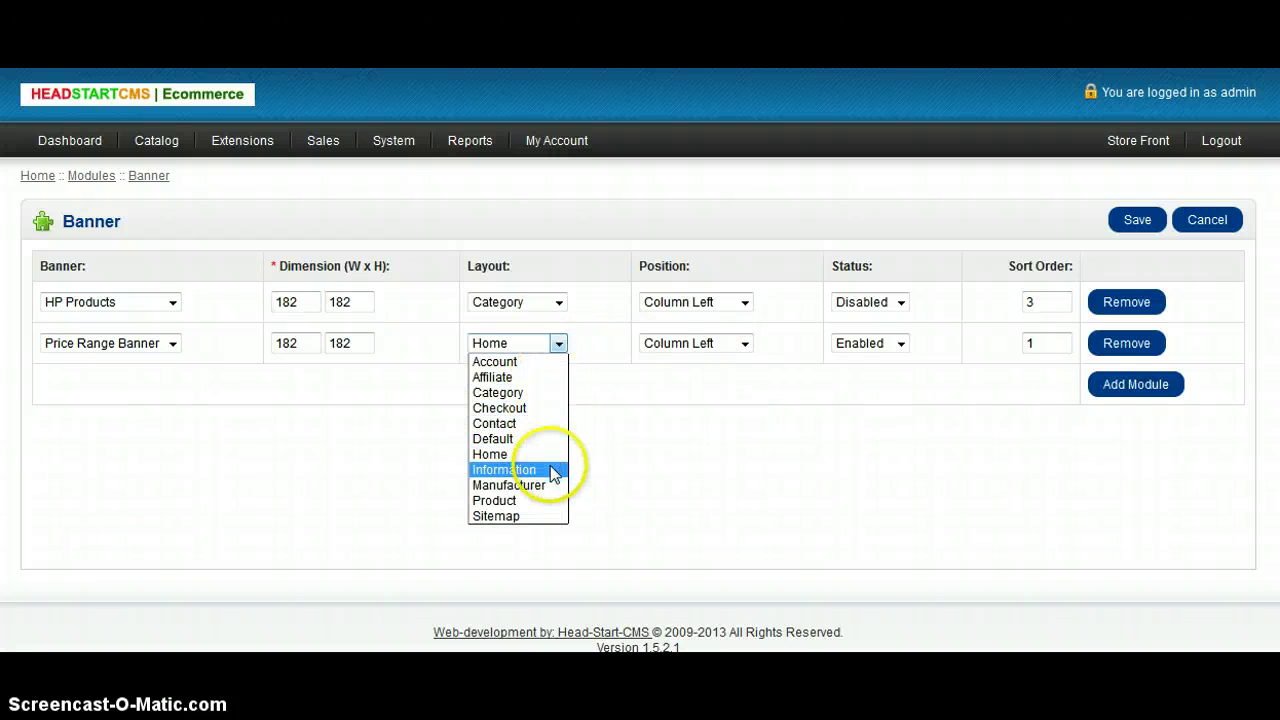
{"action": "left_click", "coordinate": [519, 392]}
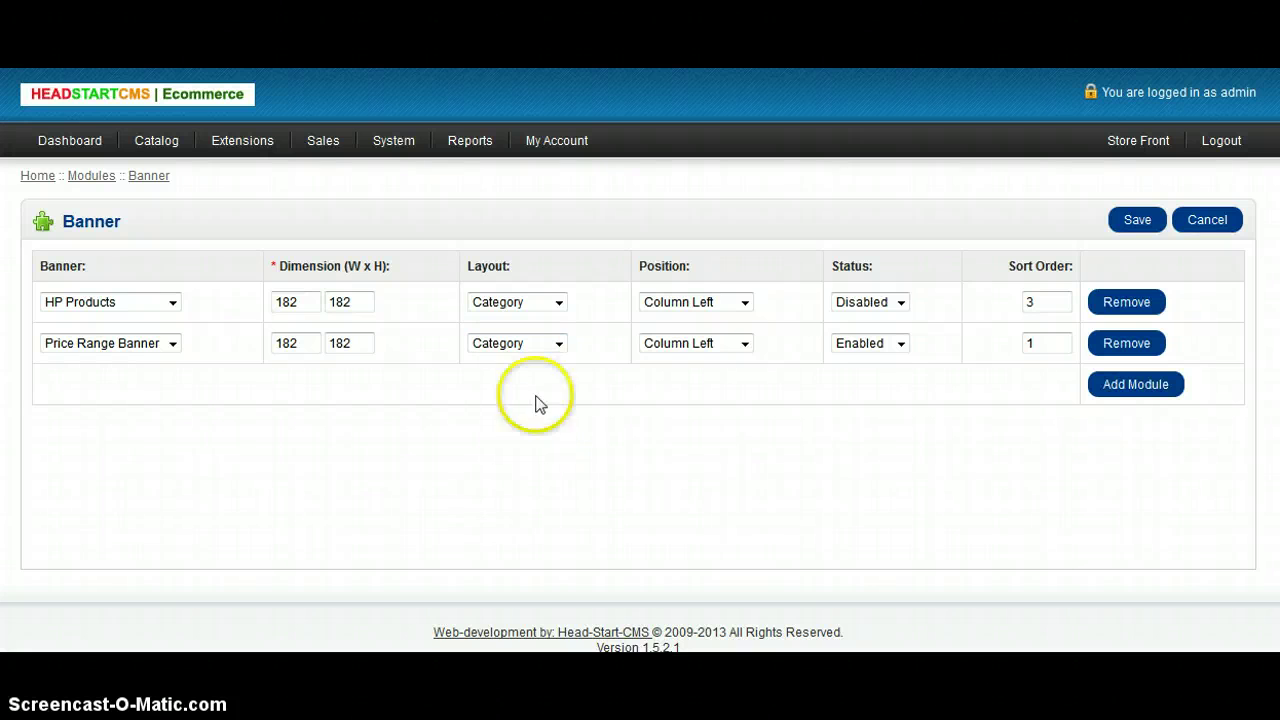
{"action": "left_click", "coordinate": [1138, 221]}
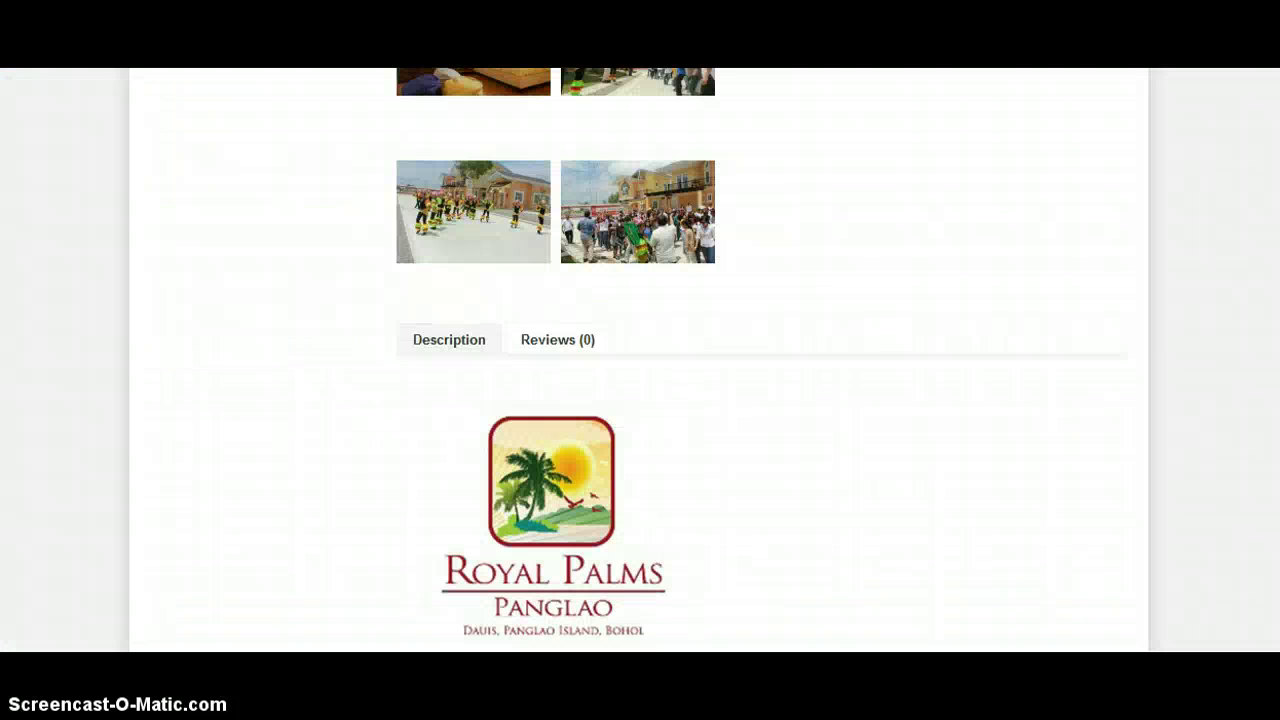
Return to the storefront home page, reopen Royal Palms Panglao and examine its sidebar and description for the banner.
{"action": "scroll", "coordinate": [911, 337], "scroll_direction": "up", "scroll_amount": 6}
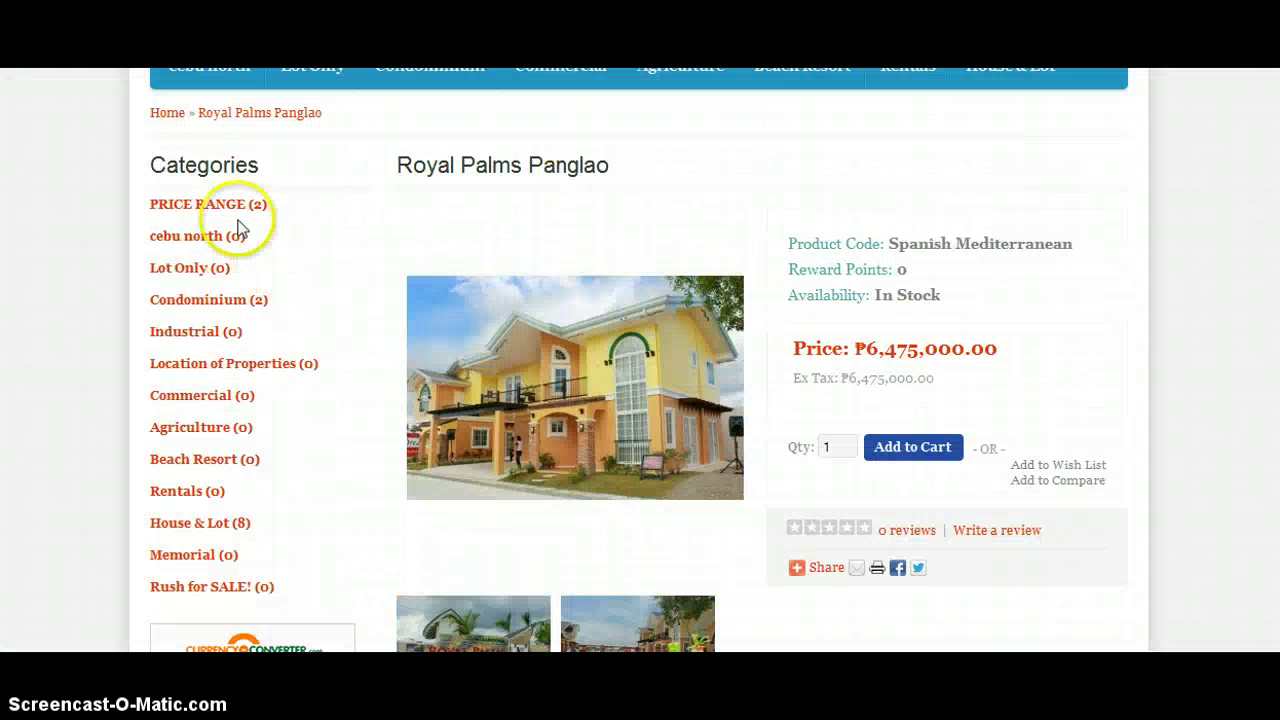
{"action": "left_click", "coordinate": [180, 116]}
{"action": "scroll", "coordinate": [1100, 375], "scroll_direction": "up", "scroll_amount": 3}
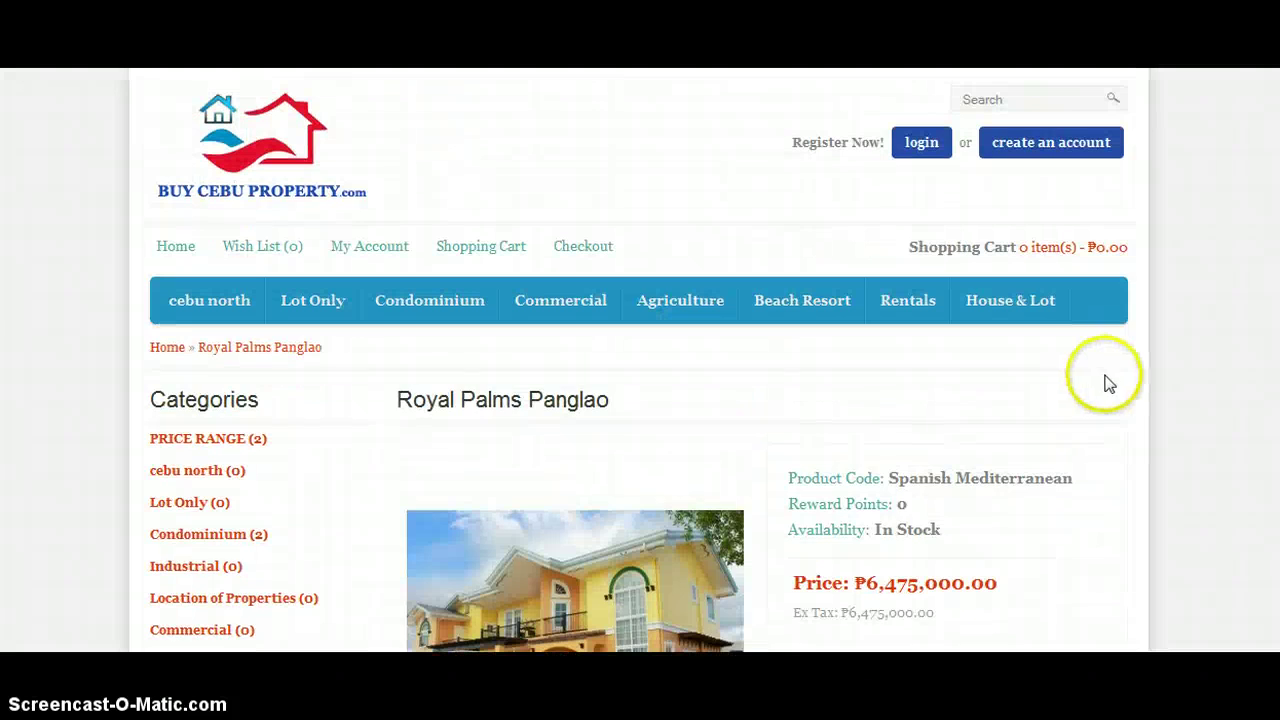
{"action": "scroll", "coordinate": [960, 394], "scroll_direction": "down", "scroll_amount": 5}
{"action": "scroll", "coordinate": [777, 371], "scroll_direction": "up", "scroll_amount": 3}
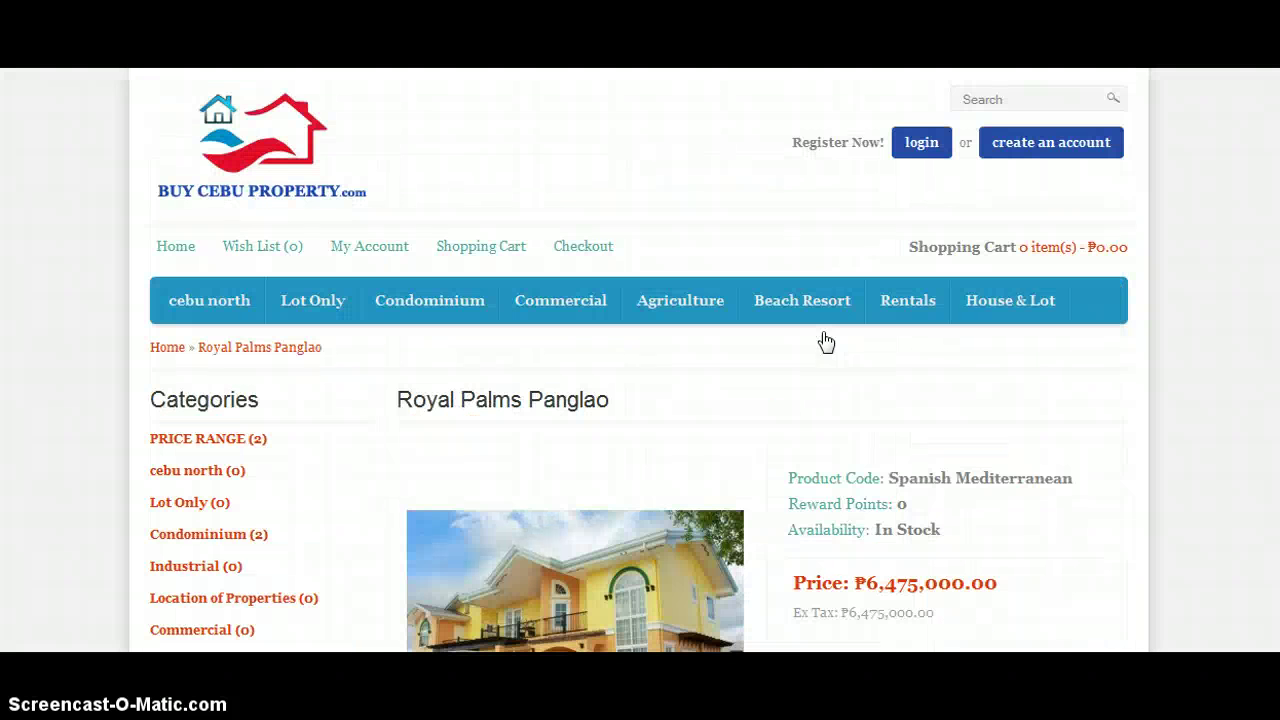
{"action": "scroll", "coordinate": [820, 345], "scroll_direction": "down", "scroll_amount": 8}
{"action": "left_click", "coordinate": [820, 351]}
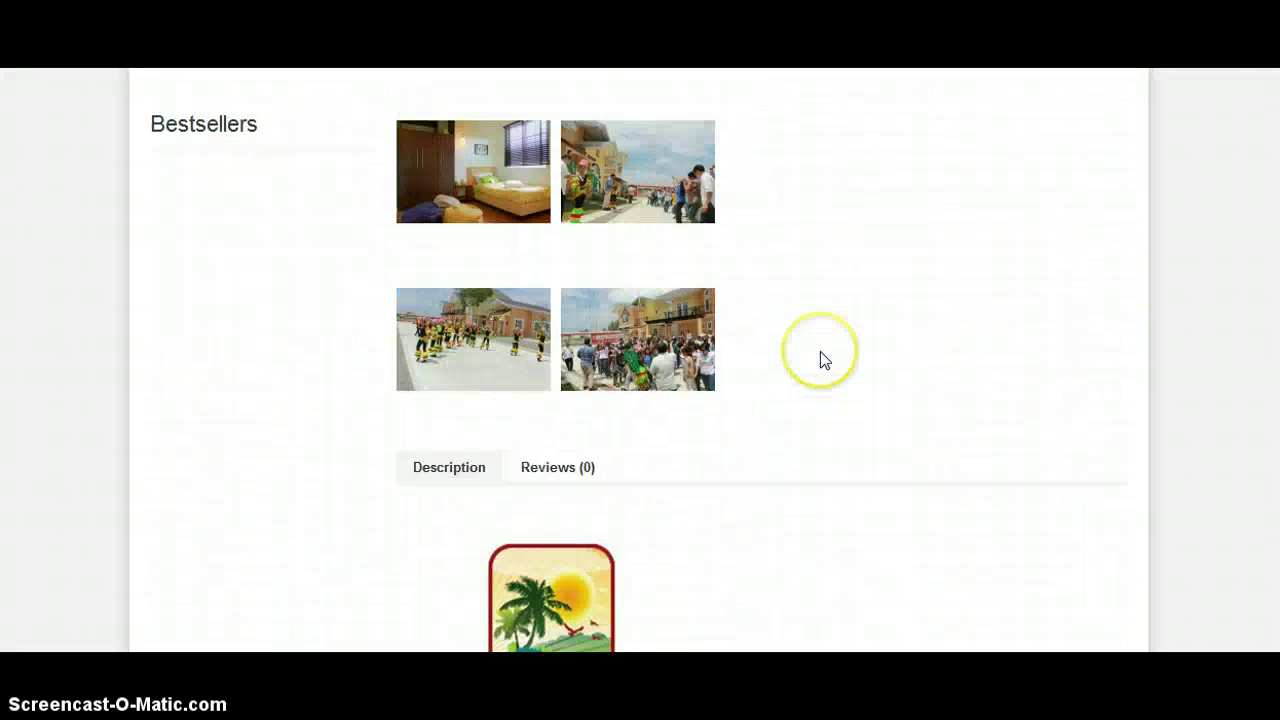
{"action": "scroll", "coordinate": [820, 351], "scroll_direction": "down", "scroll_amount": 2}
{"action": "scroll", "coordinate": [654, 371], "scroll_direction": "up", "scroll_amount": 10}
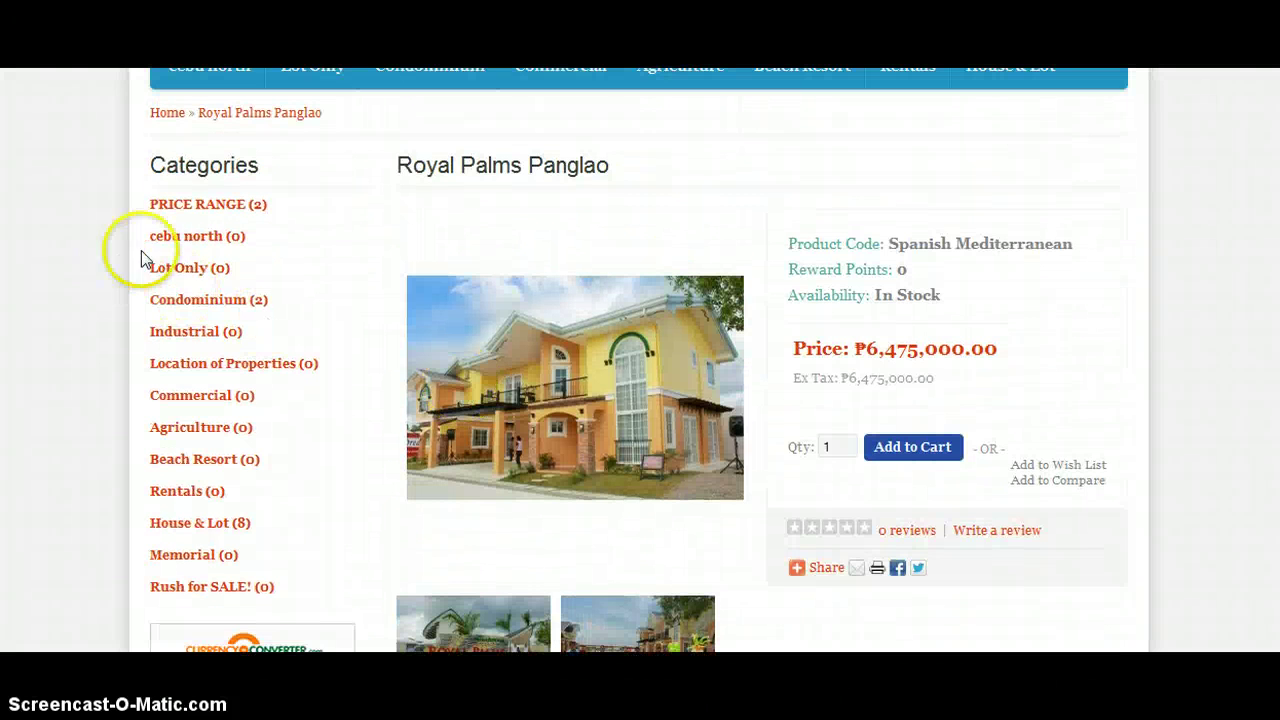
{"action": "scroll", "coordinate": [734, 330], "scroll_direction": "down", "scroll_amount": 6}
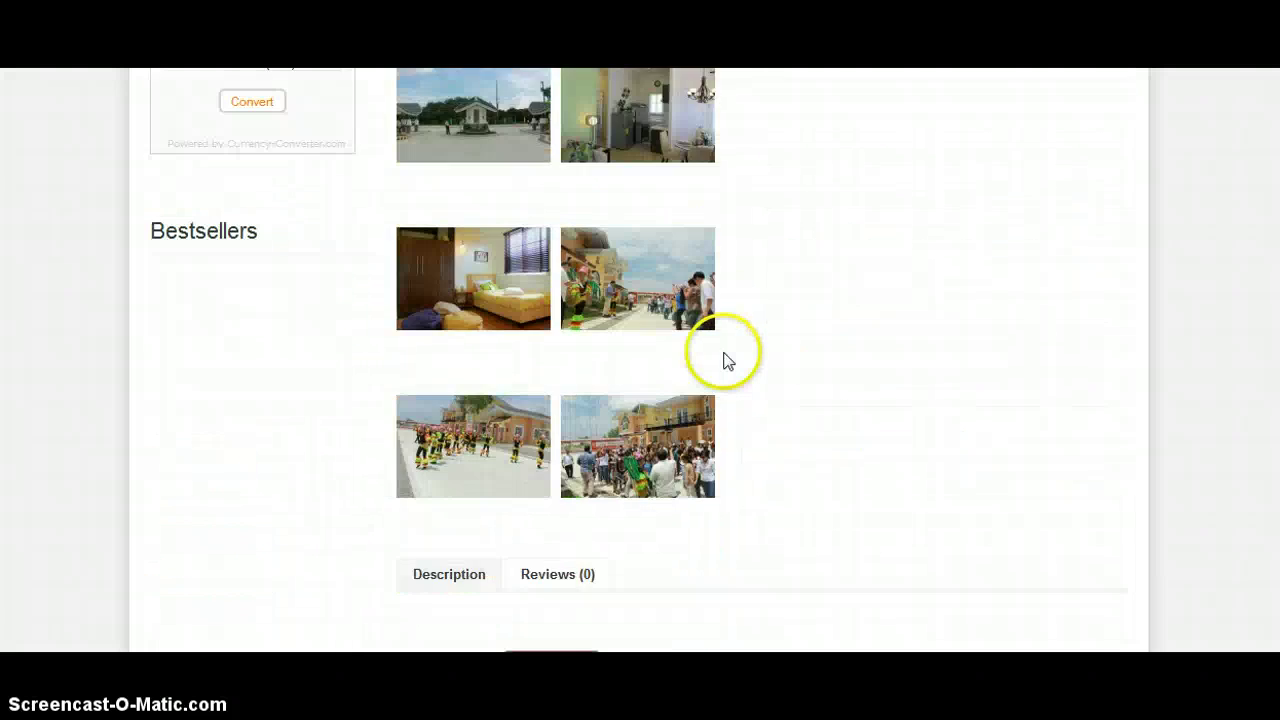
{"action": "scroll", "coordinate": [727, 362], "scroll_direction": "down", "scroll_amount": 10}
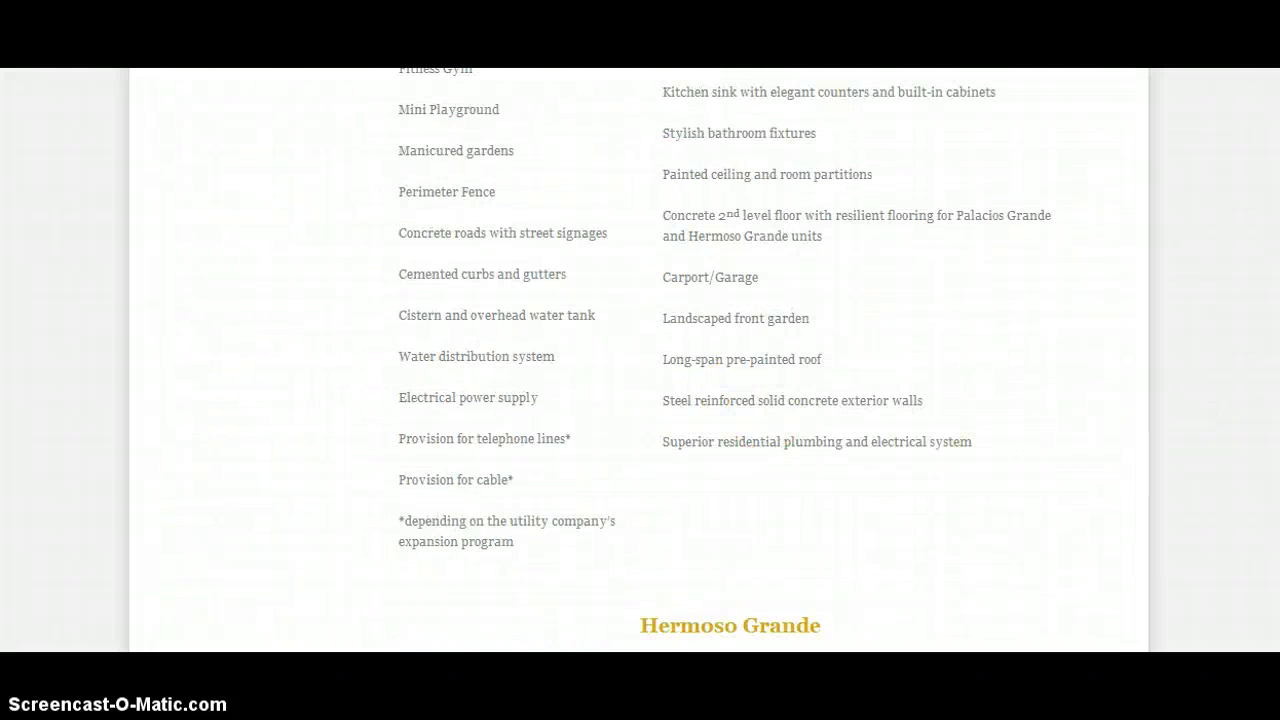
Return to the Banner module settings and set the Price Range Banner's layout to Home.
{"action": "scroll", "coordinate": [727, 362], "scroll_direction": "down", "scroll_amount": 5}
{"action": "scroll", "coordinate": [673, 262], "scroll_direction": "up", "scroll_amount": 20}
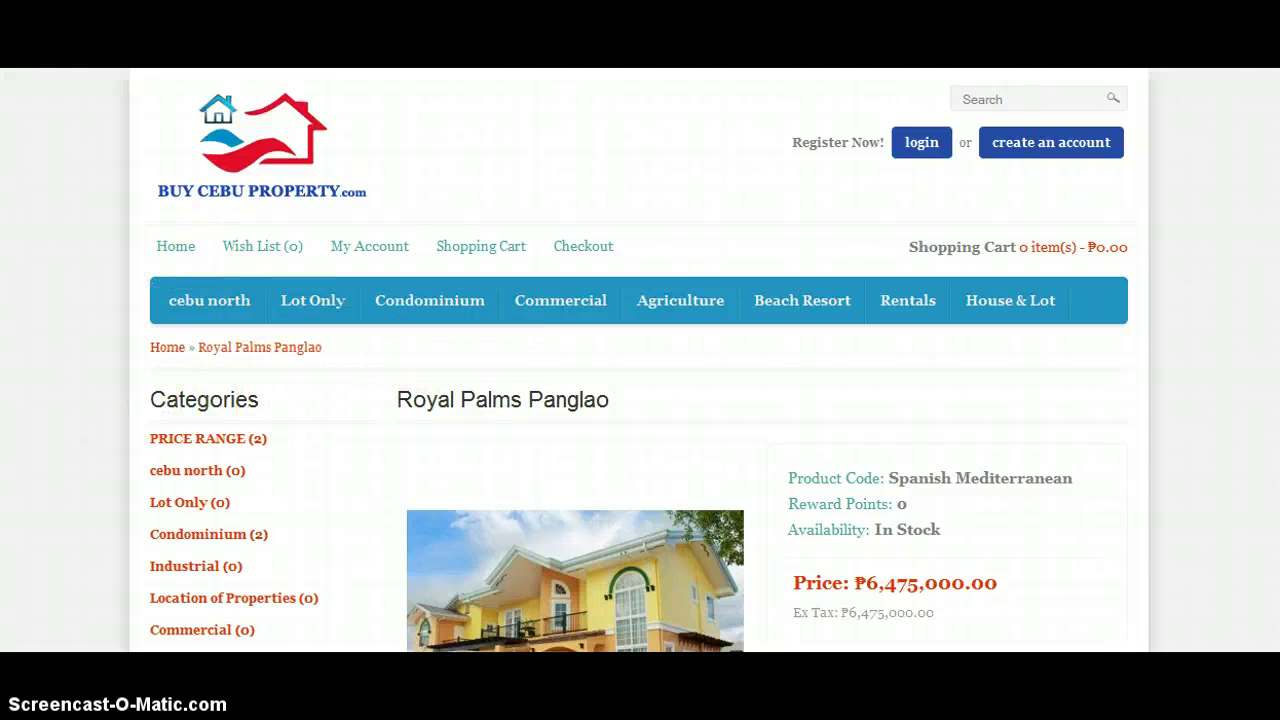
{"action": "key", "text": "ctrl+Tab"}
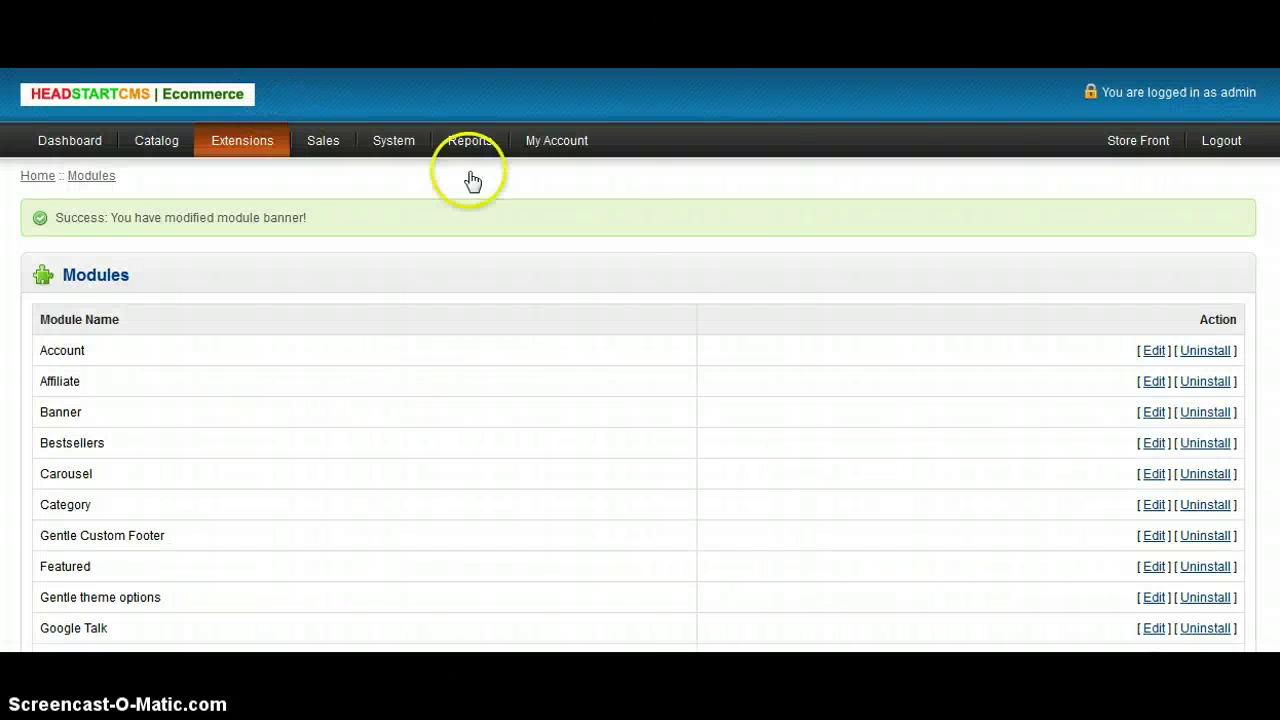
{"action": "left_click", "coordinate": [557, 343]}
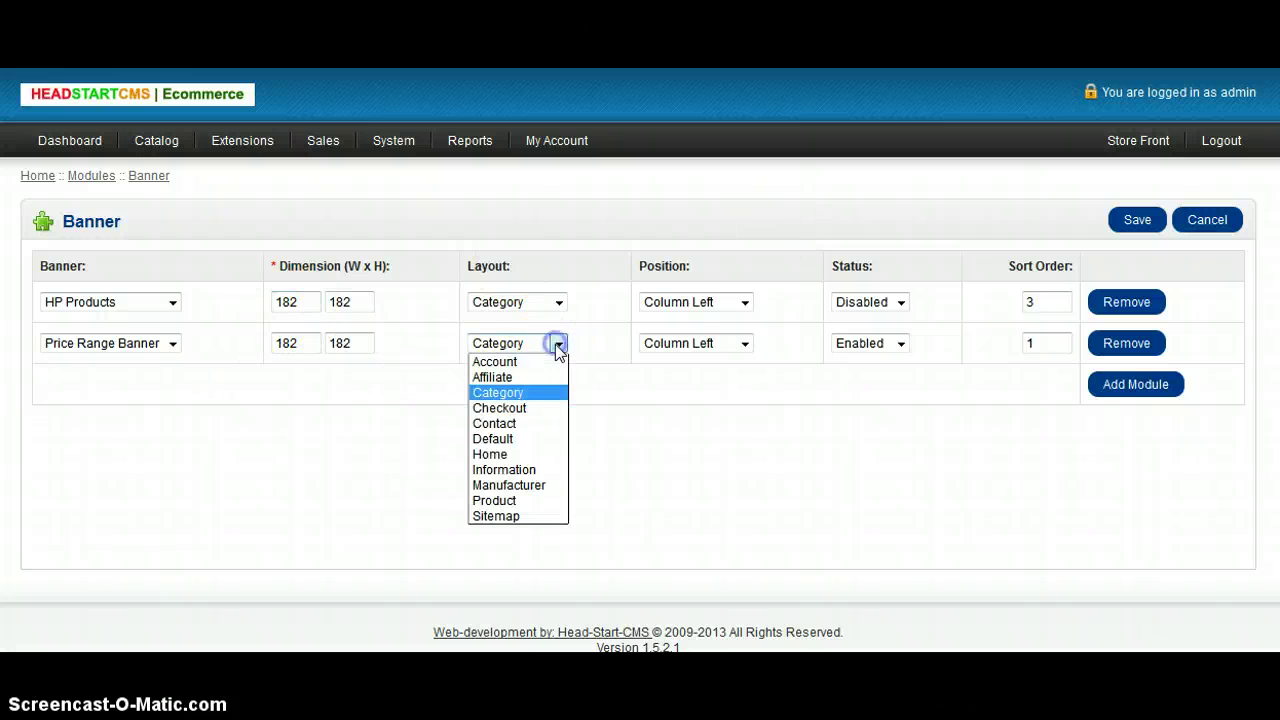
{"action": "left_click", "coordinate": [533, 454]}
Set the Price Range Banner's dimensions to 200 wide by 100 high and save the module settings.
{"action": "left_click", "coordinate": [302, 343]}
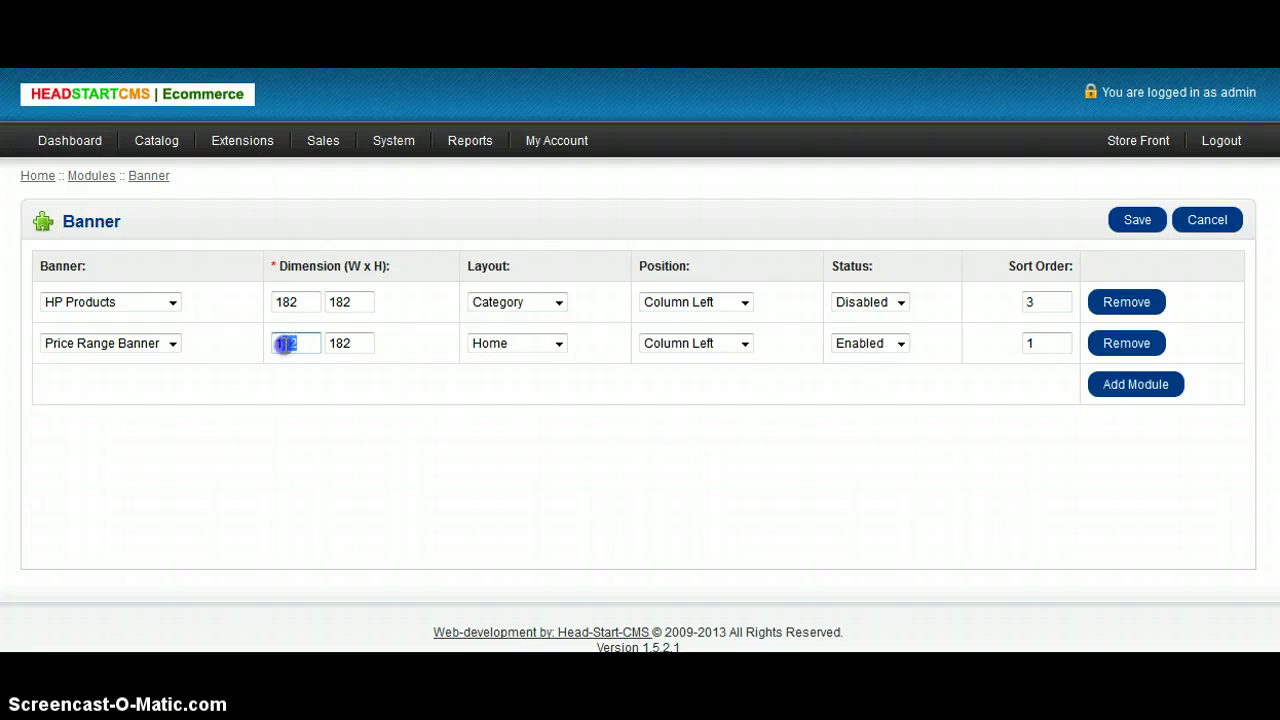
{"action": "type", "text": "100"}
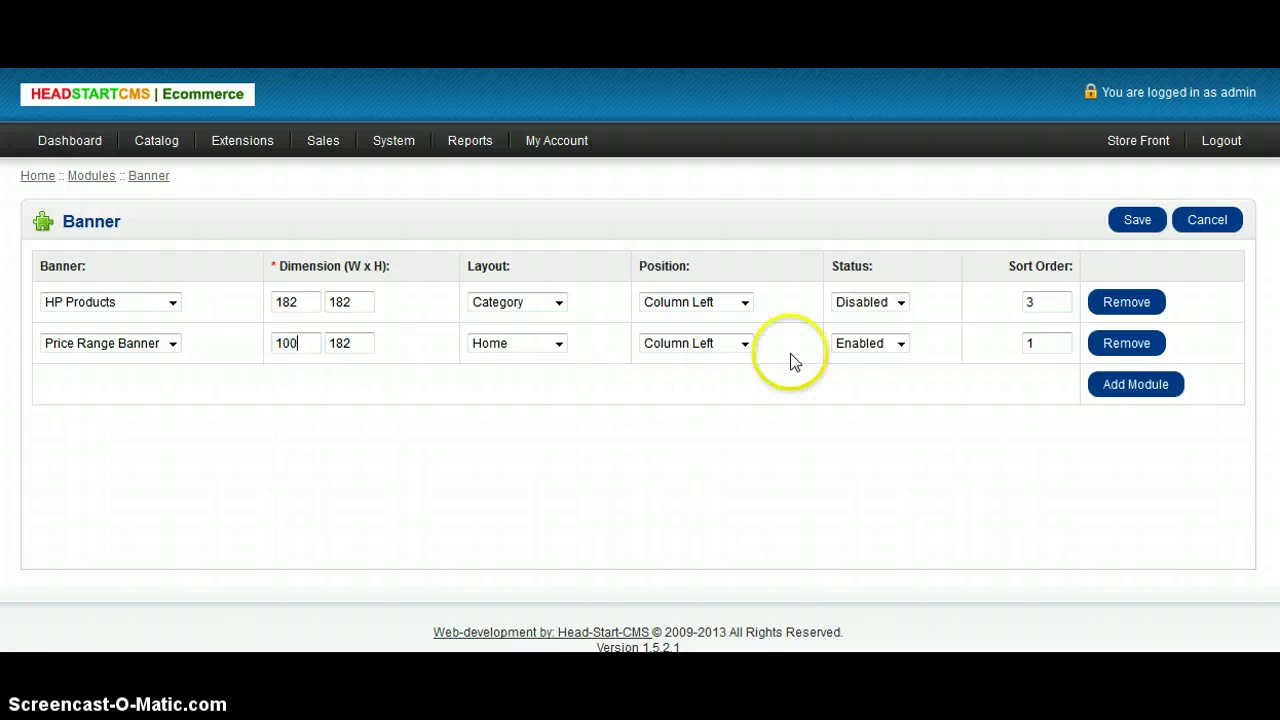
{"action": "double_click", "coordinate": [337, 343]}
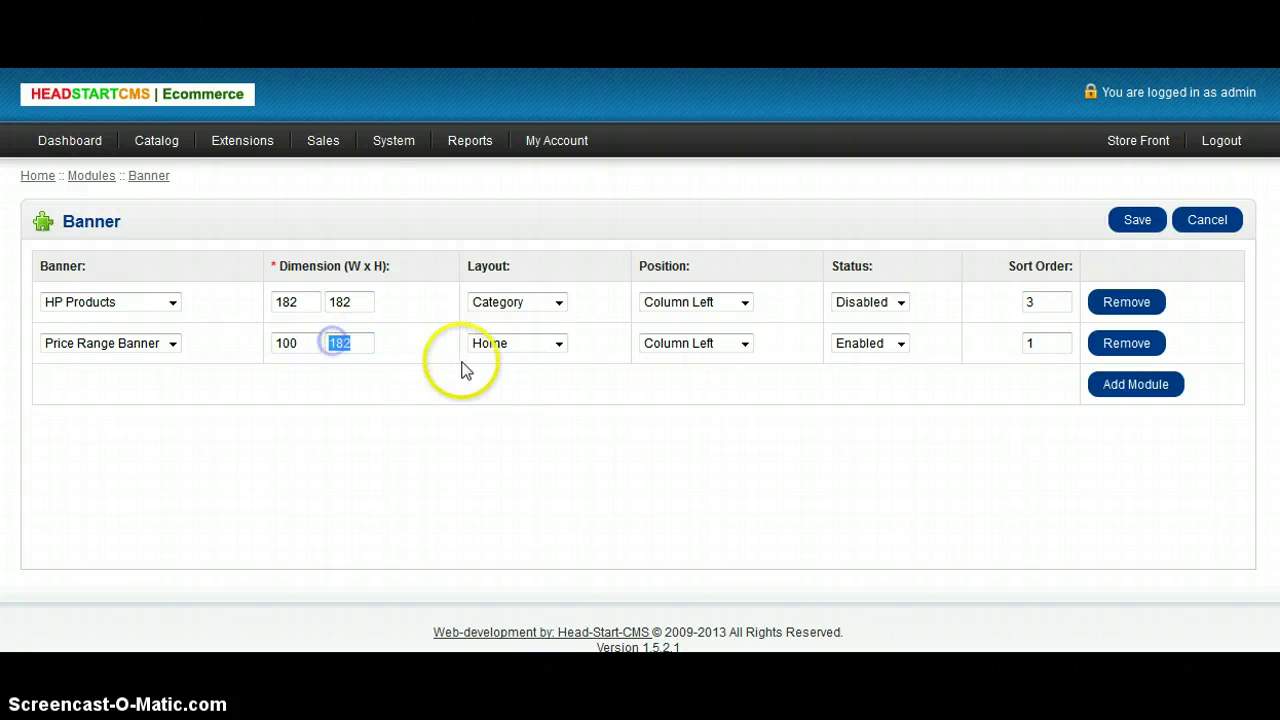
{"action": "key", "text": "BackSpace"}
{"action": "type", "text": "100"}
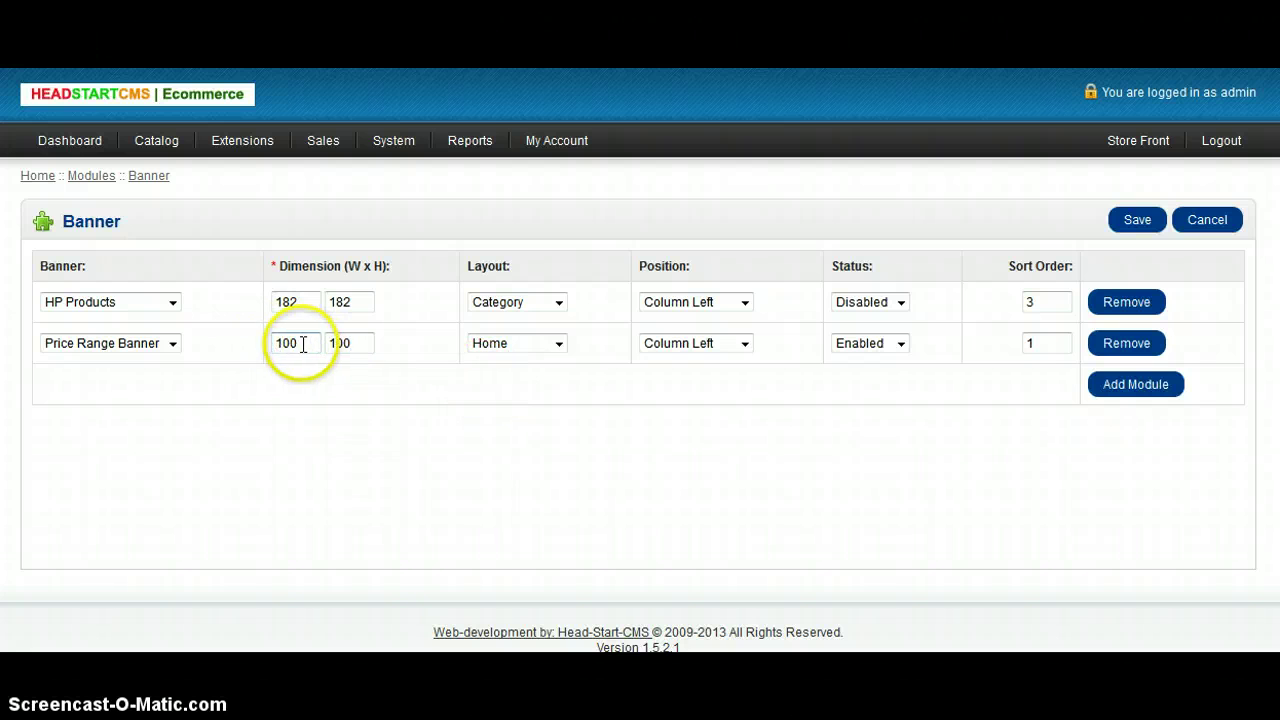
{"action": "left_click_drag", "start_coordinate": [300, 344], "coordinate": [228, 348]}
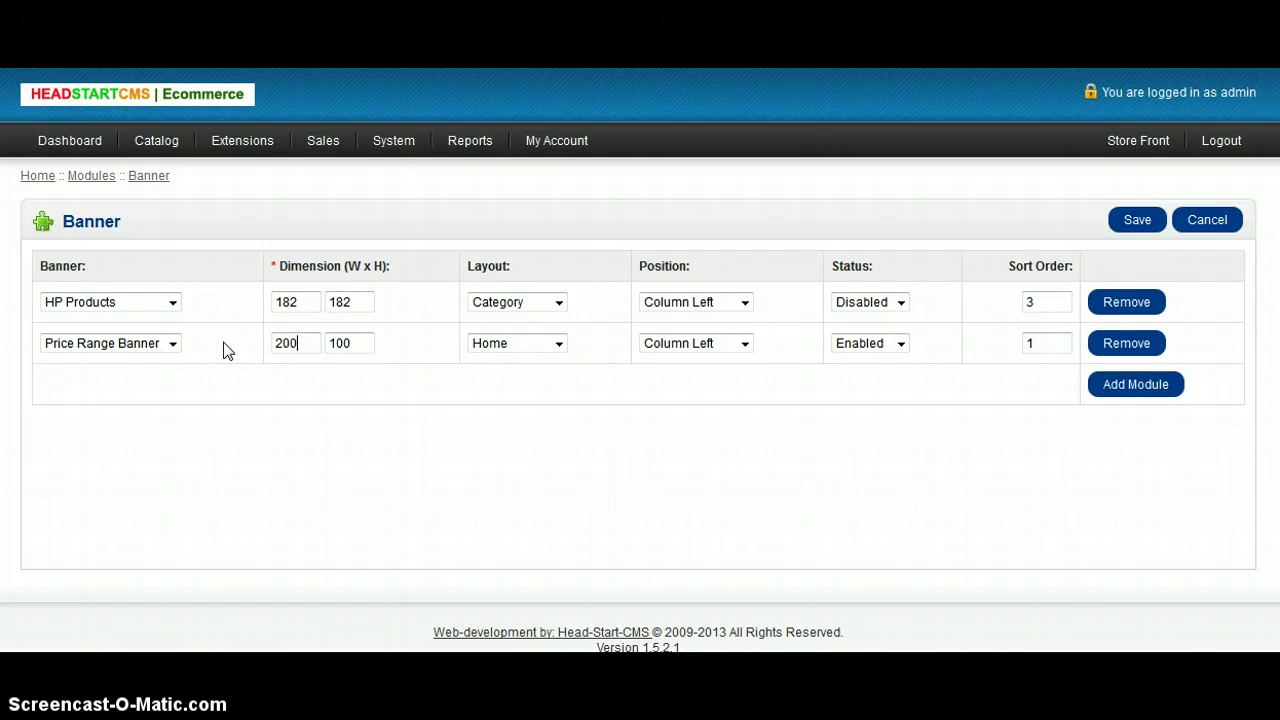
{"action": "type", "text": "200"}
{"action": "left_click", "coordinate": [1140, 222]}
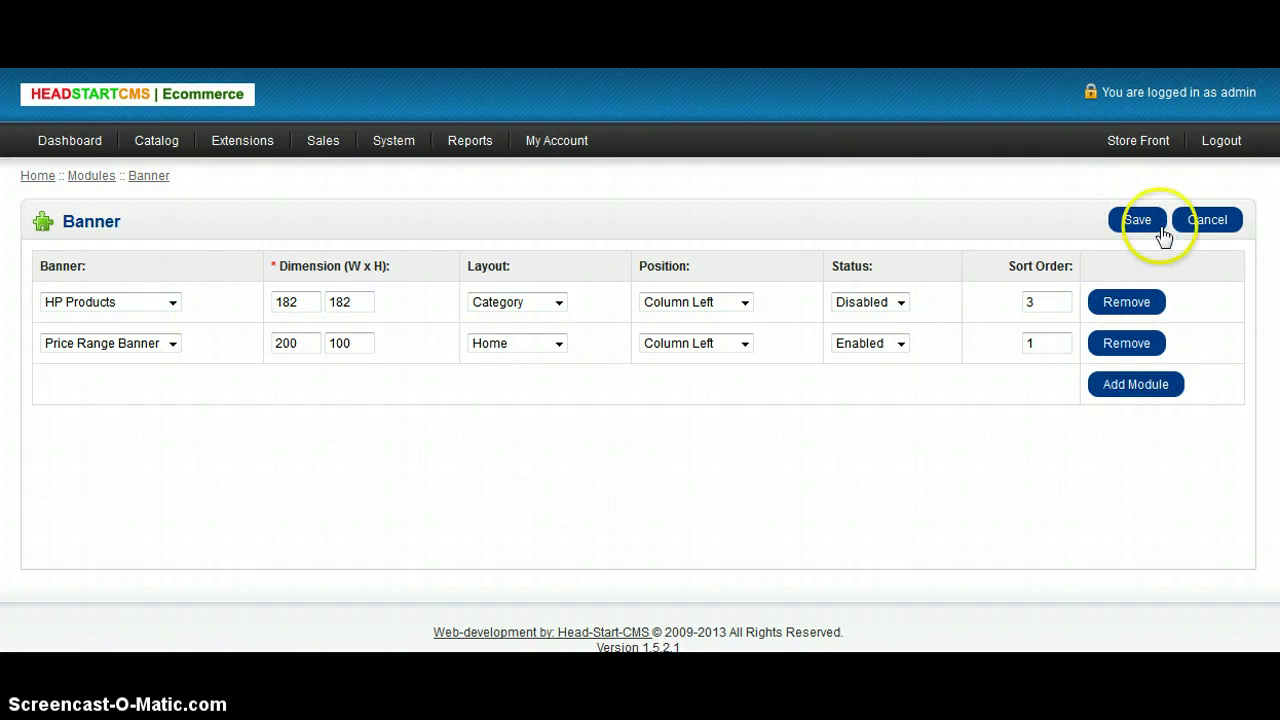
Open the storefront home page and examine the resized Price Range banner beside the latest properties.
{"action": "left_click", "coordinate": [1136, 143]}
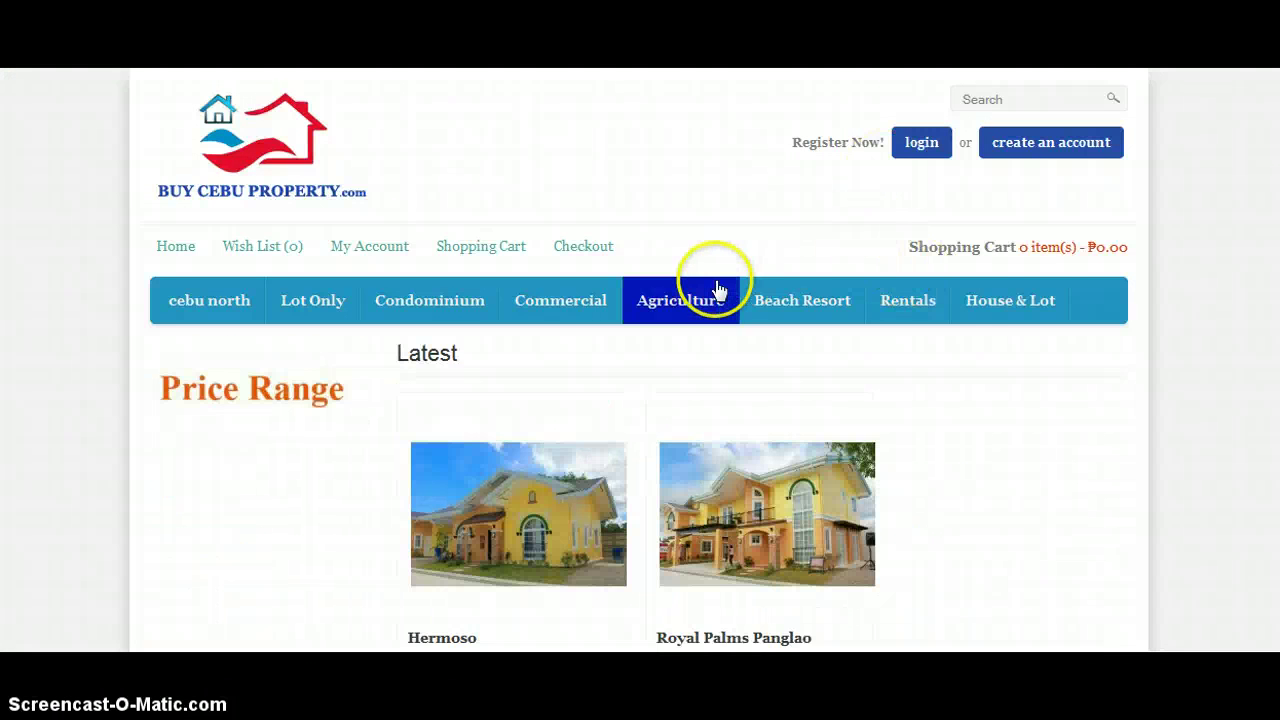
{"action": "scroll", "coordinate": [974, 314], "scroll_direction": "down", "scroll_amount": 3}
{"action": "scroll", "coordinate": [1000, 313], "scroll_direction": "up", "scroll_amount": 3}
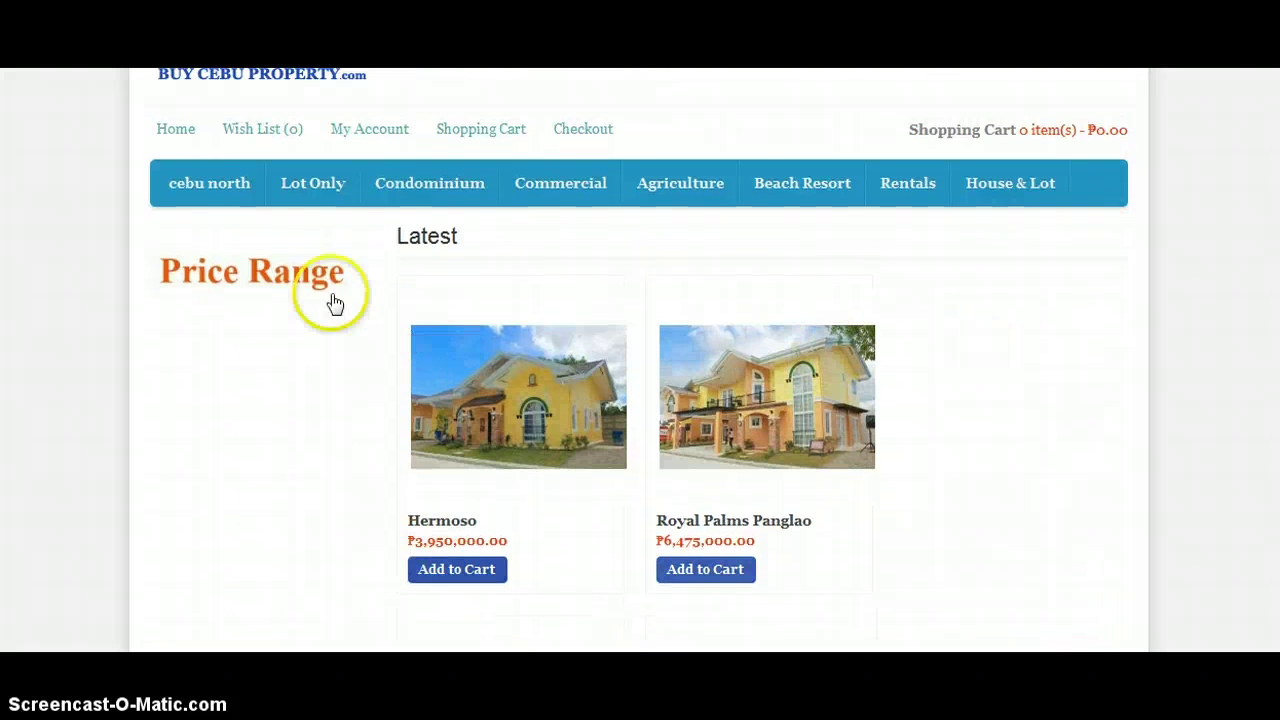
{"action": "scroll", "coordinate": [834, 329], "scroll_direction": "up", "scroll_amount": 1}
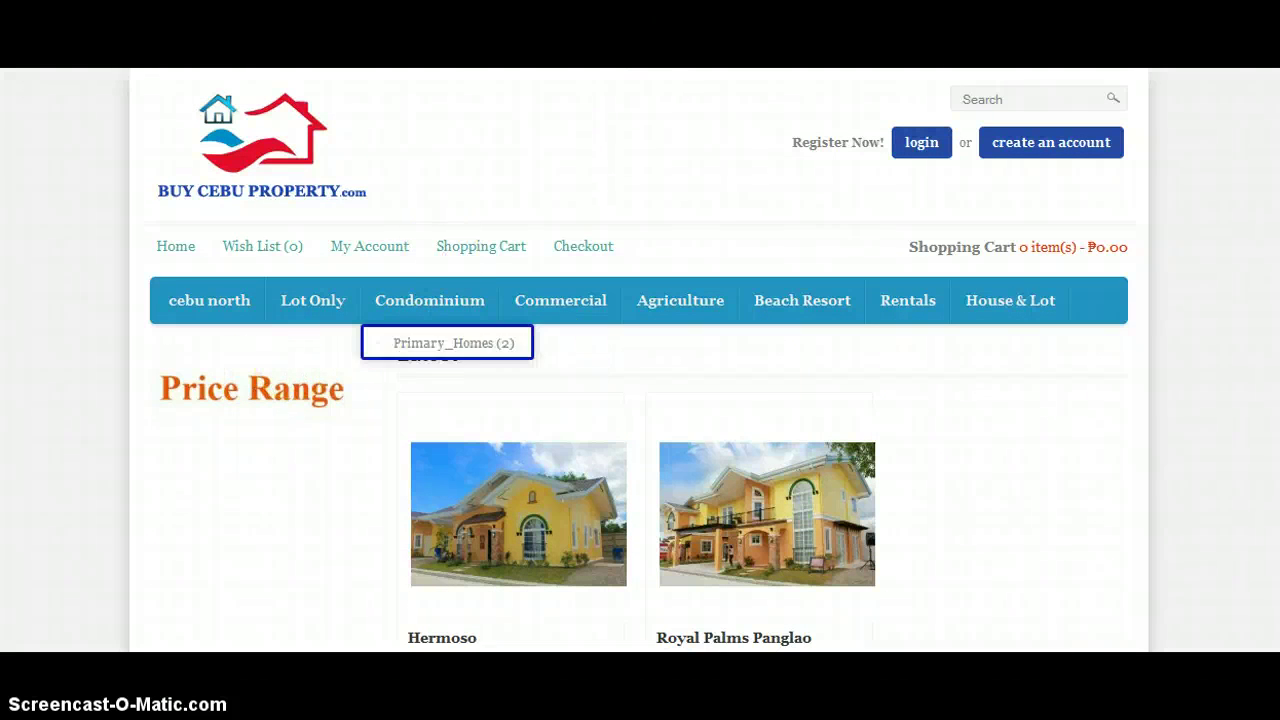
Reopen the Banner module settings, give the Price Range Banner sort order 4 and layout Category, and save.
{"action": "key", "text": "ctrl+Tab"}
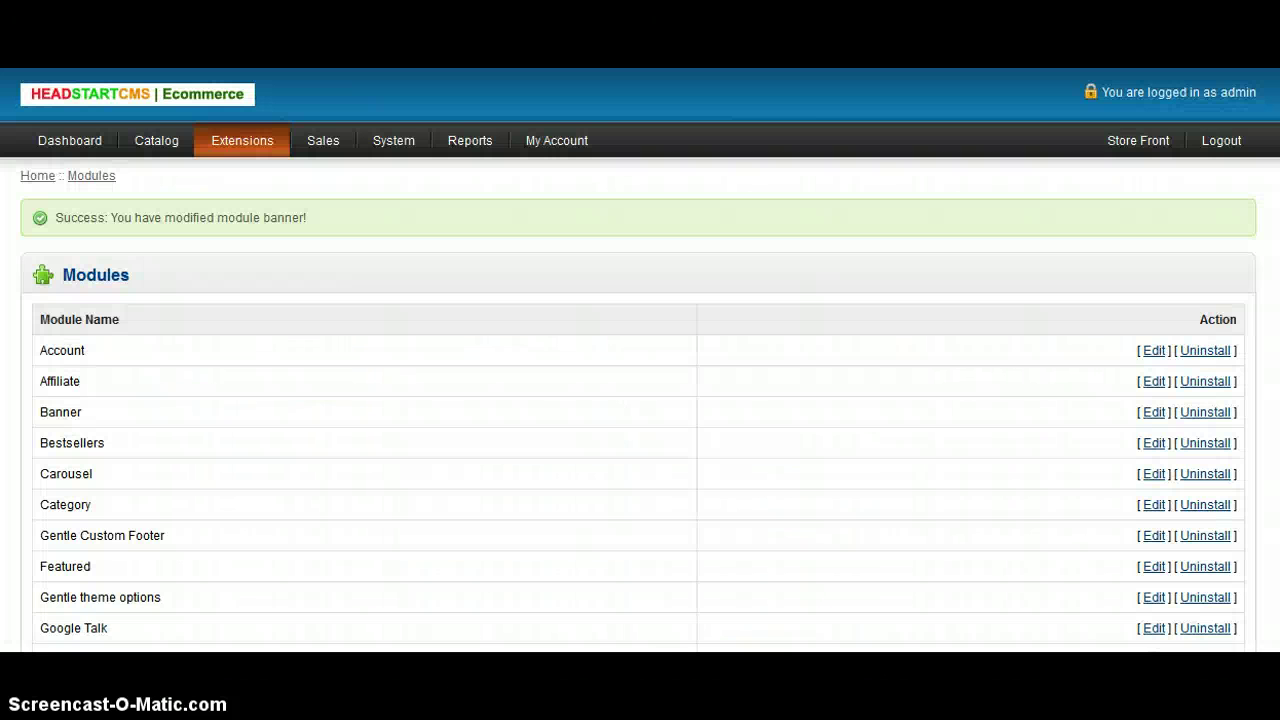
{"action": "key", "text": "alt+Left"}
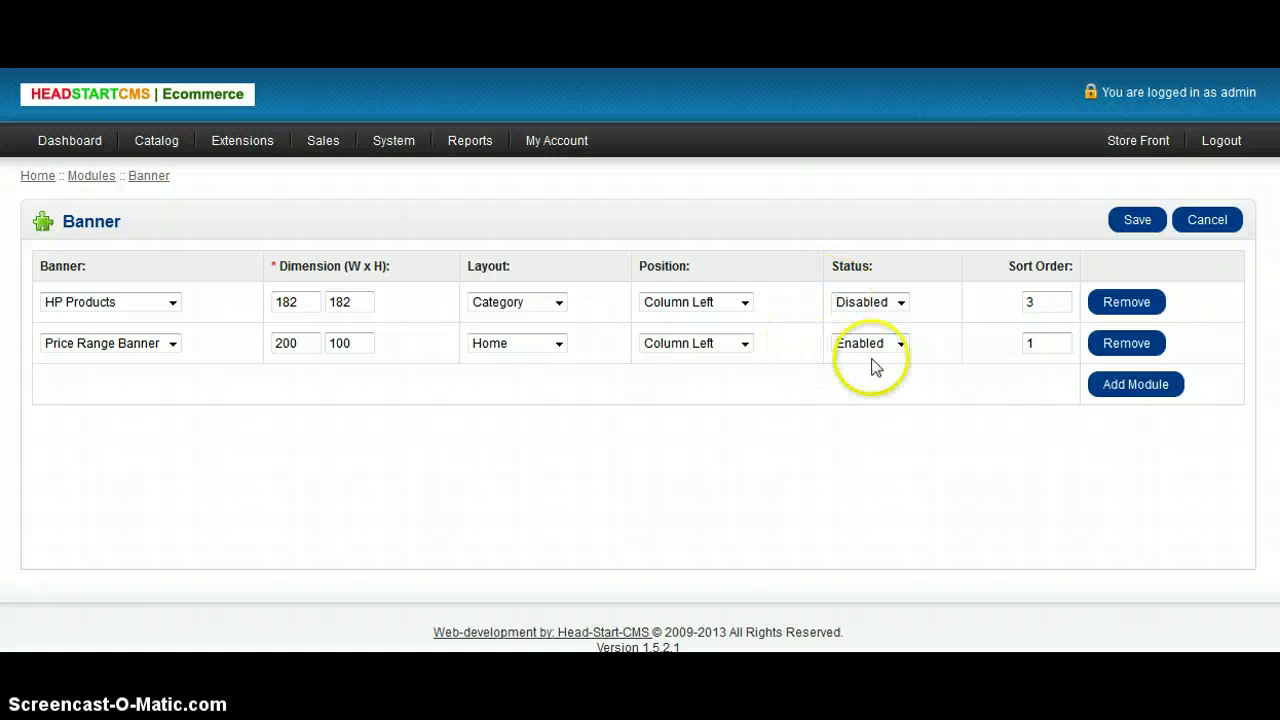
{"action": "left_click", "coordinate": [1029, 345]}
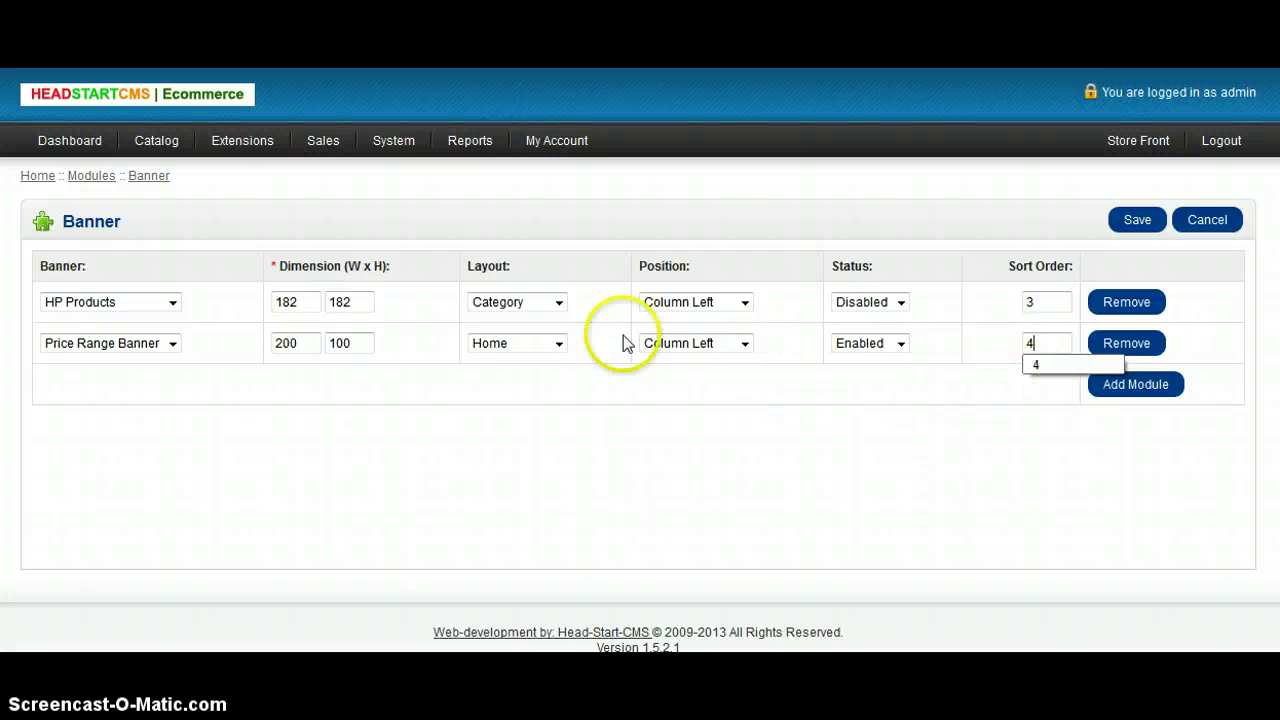
{"action": "left_click", "coordinate": [557, 344]}
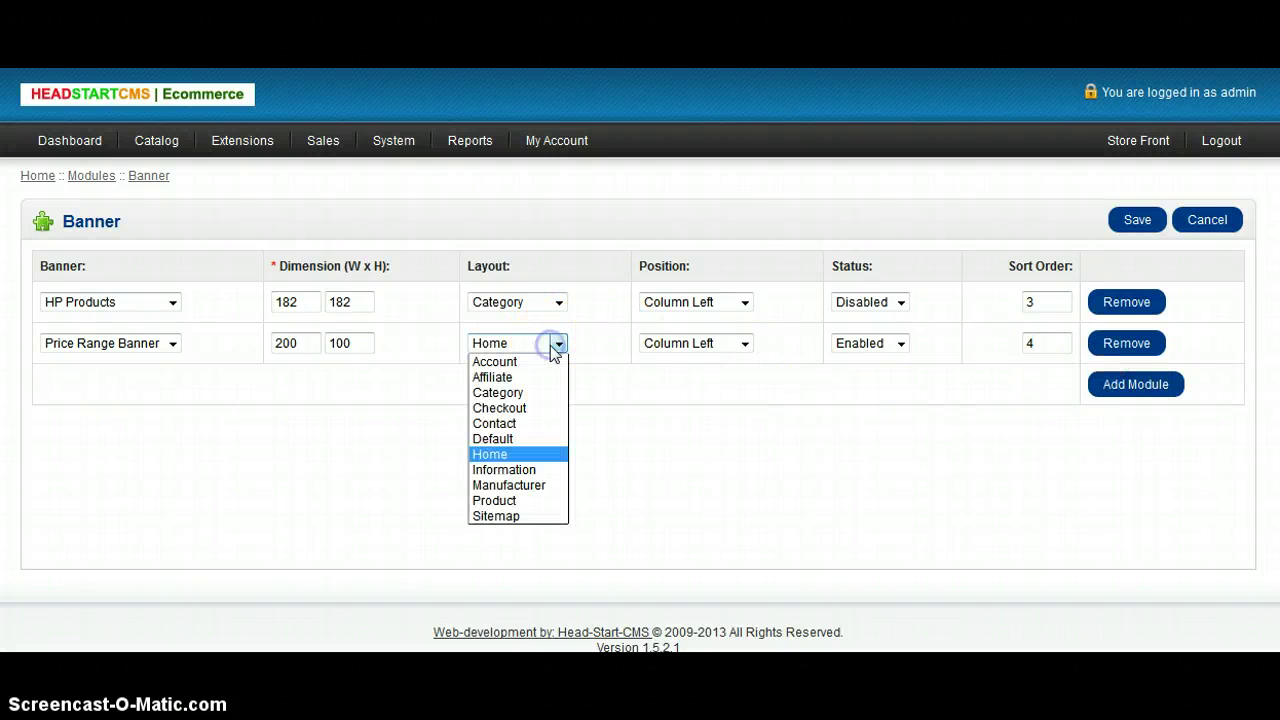
{"action": "left_click", "coordinate": [532, 397]}
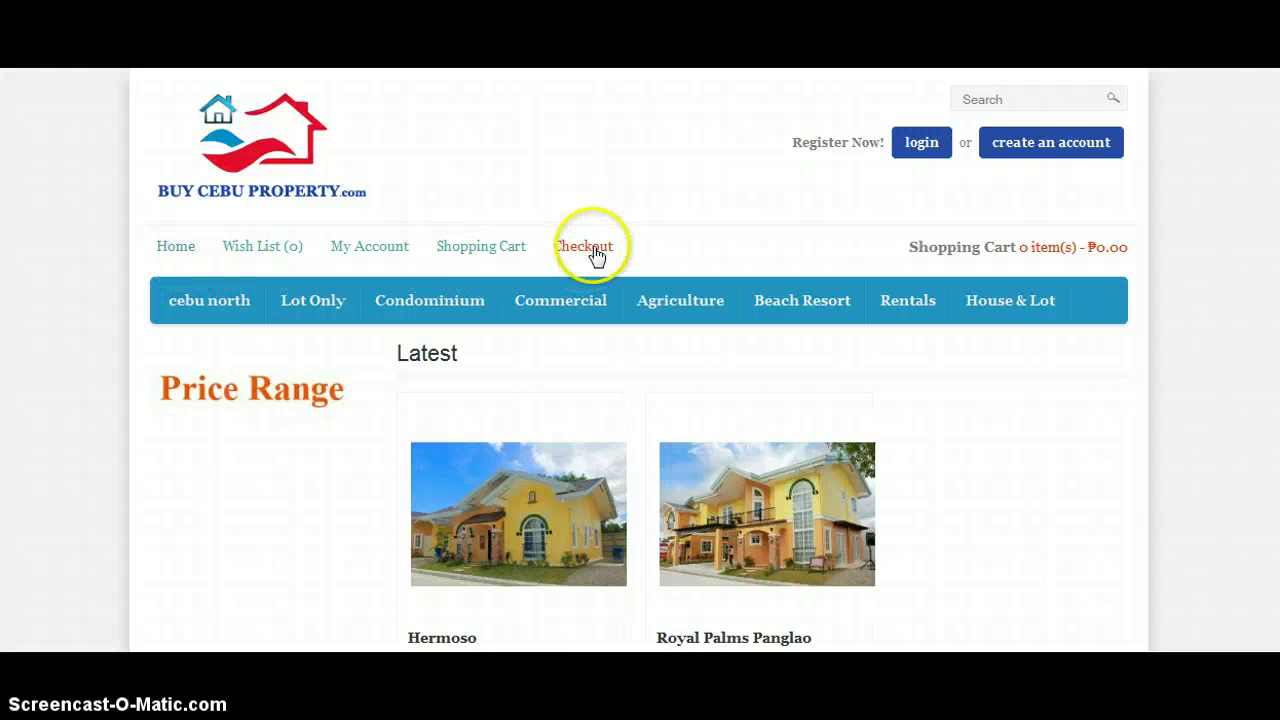
Check the storefront home page, open Royal Palms Panglao and examine its sidebar and description for the Price Range banner.
{"action": "scroll", "coordinate": [575, 260], "scroll_direction": "down", "scroll_amount": 2}
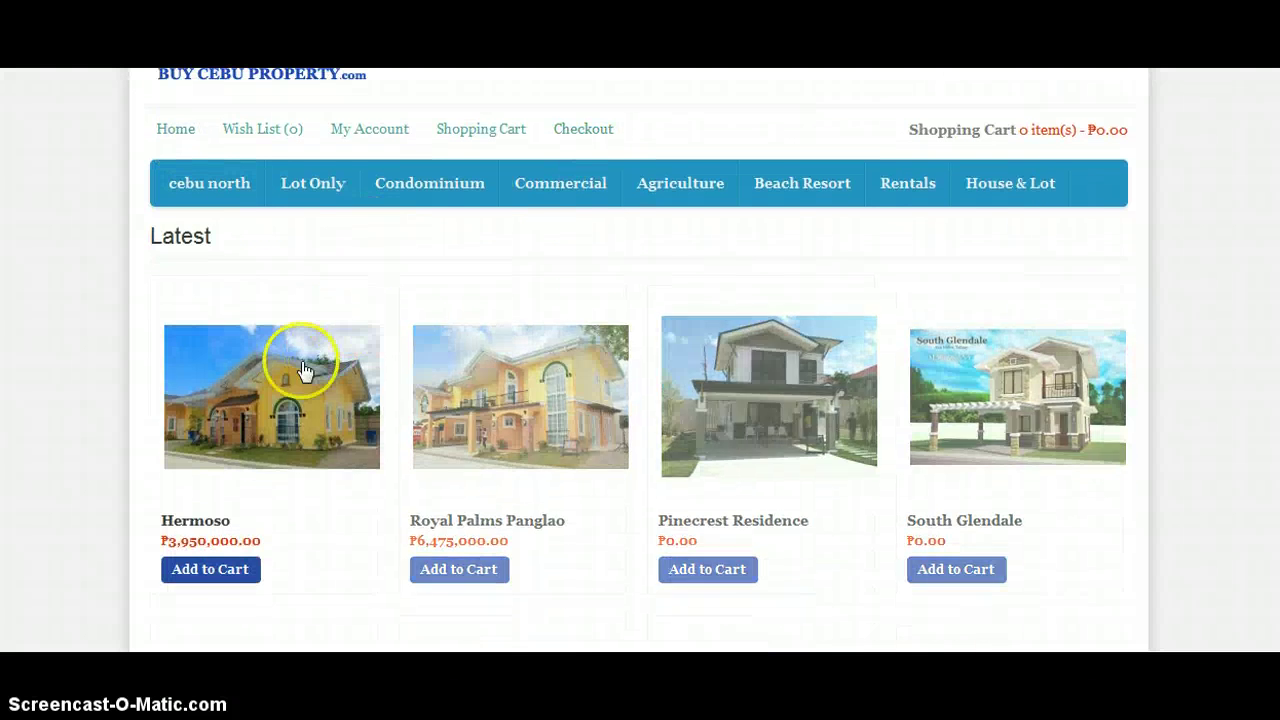
{"action": "left_click", "coordinate": [473, 369]}
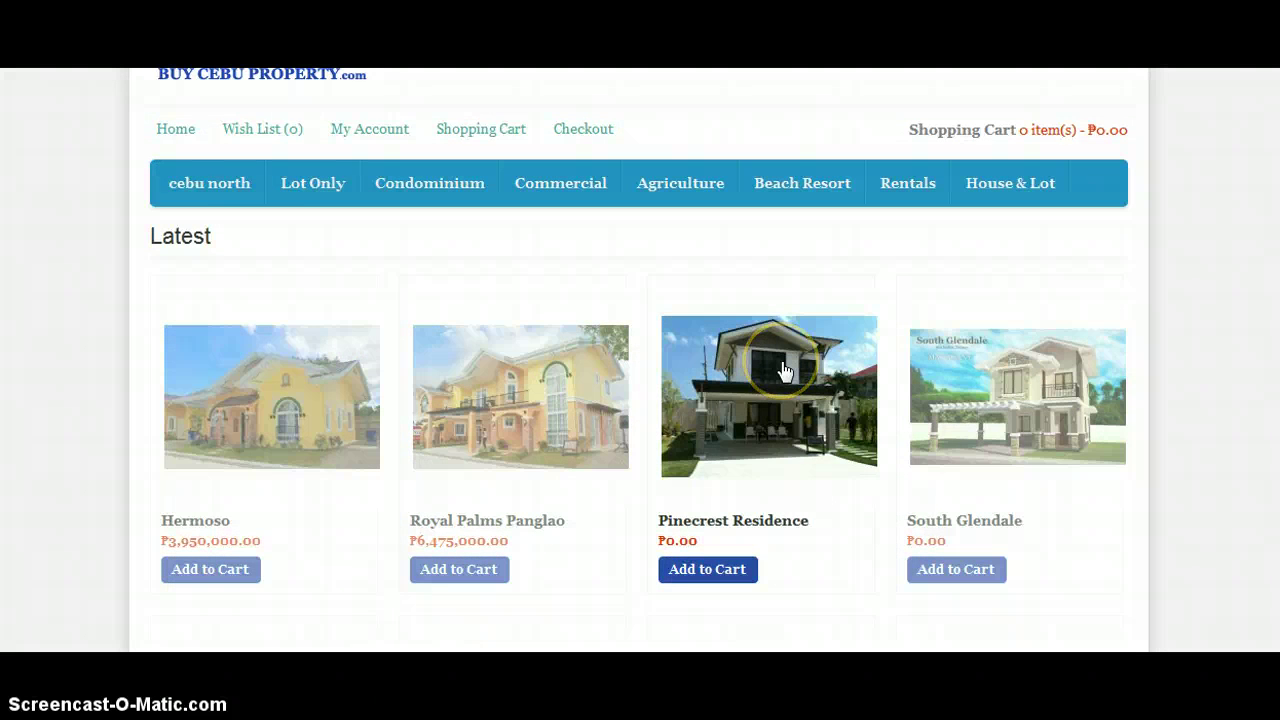
{"action": "scroll", "coordinate": [780, 370], "scroll_direction": "down", "scroll_amount": 8}
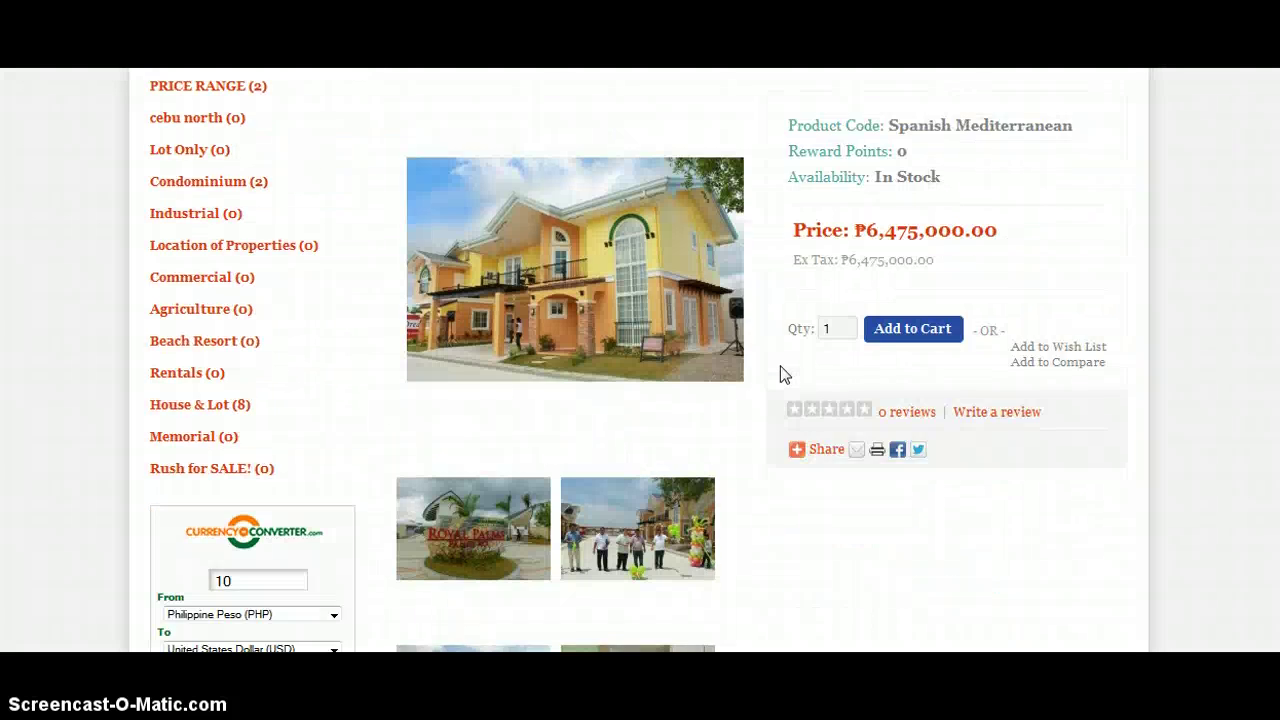
{"action": "scroll", "coordinate": [784, 374], "scroll_direction": "down", "scroll_amount": 10}
{"action": "left_click", "coordinate": [1051, 486]}
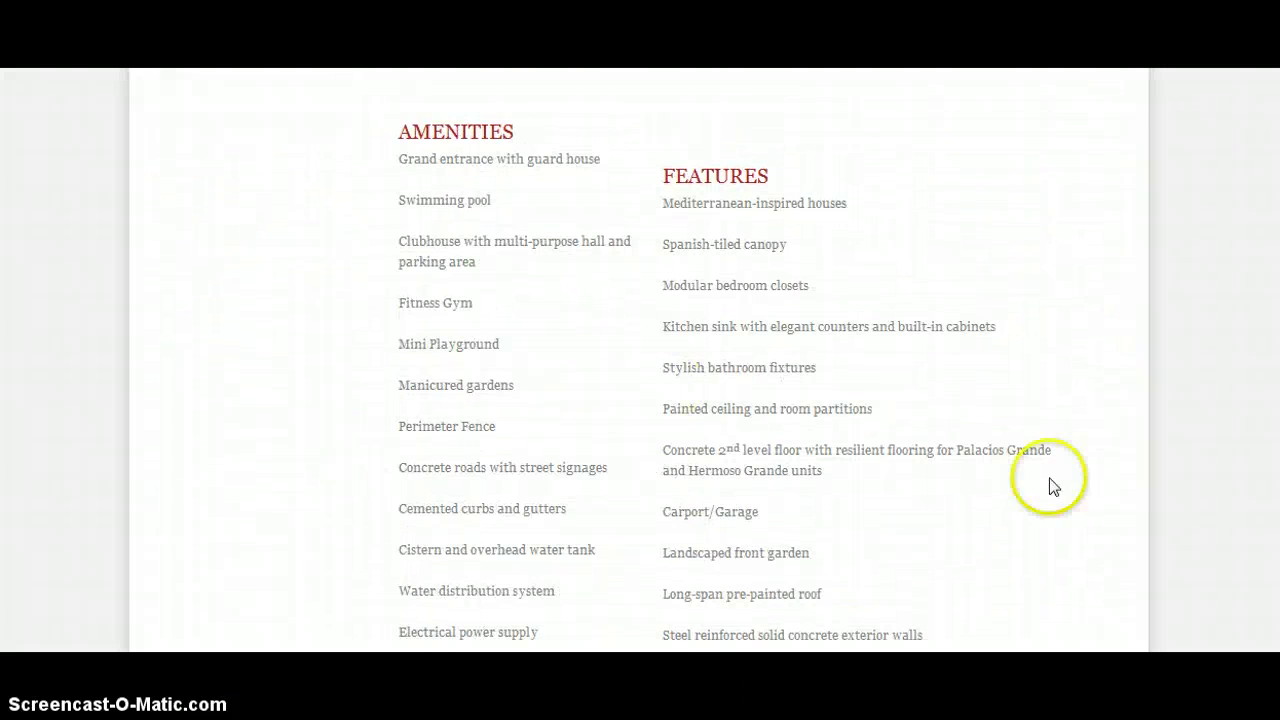
{"action": "scroll", "coordinate": [1271, 375], "scroll_direction": "up", "scroll_amount": 18}
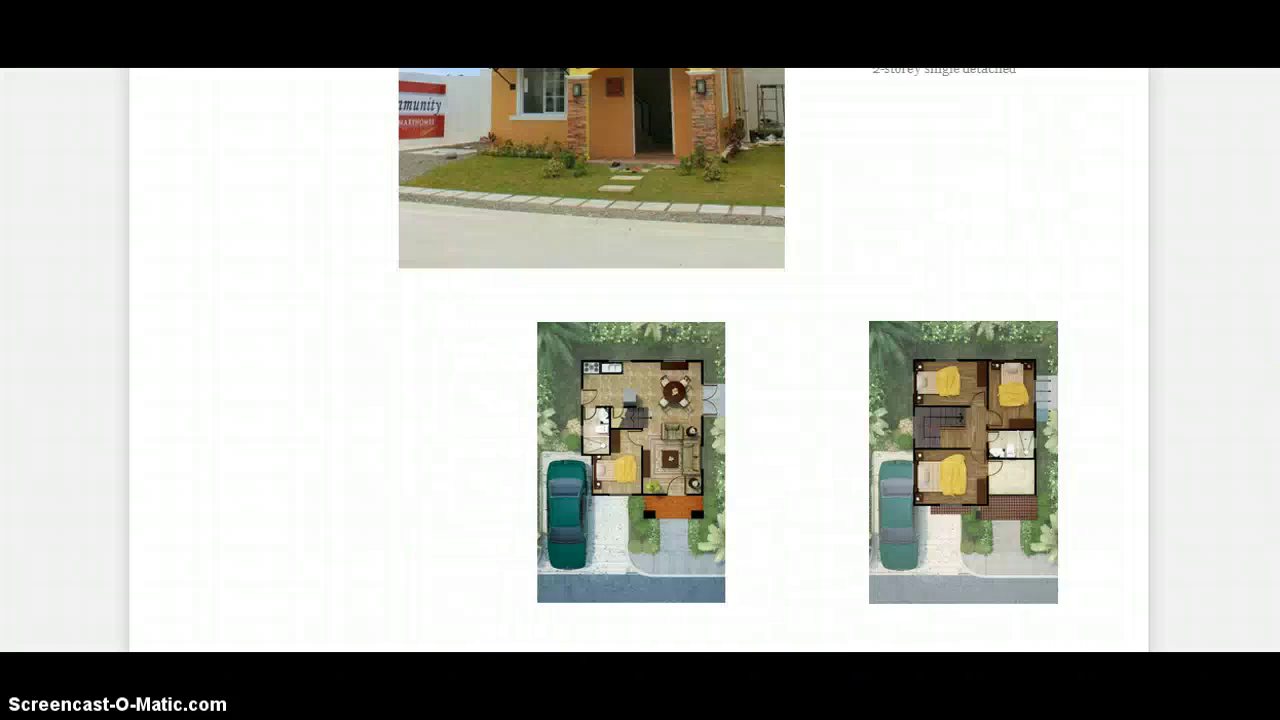
{"action": "scroll", "coordinate": [943, 451], "scroll_direction": "down", "scroll_amount": 4}
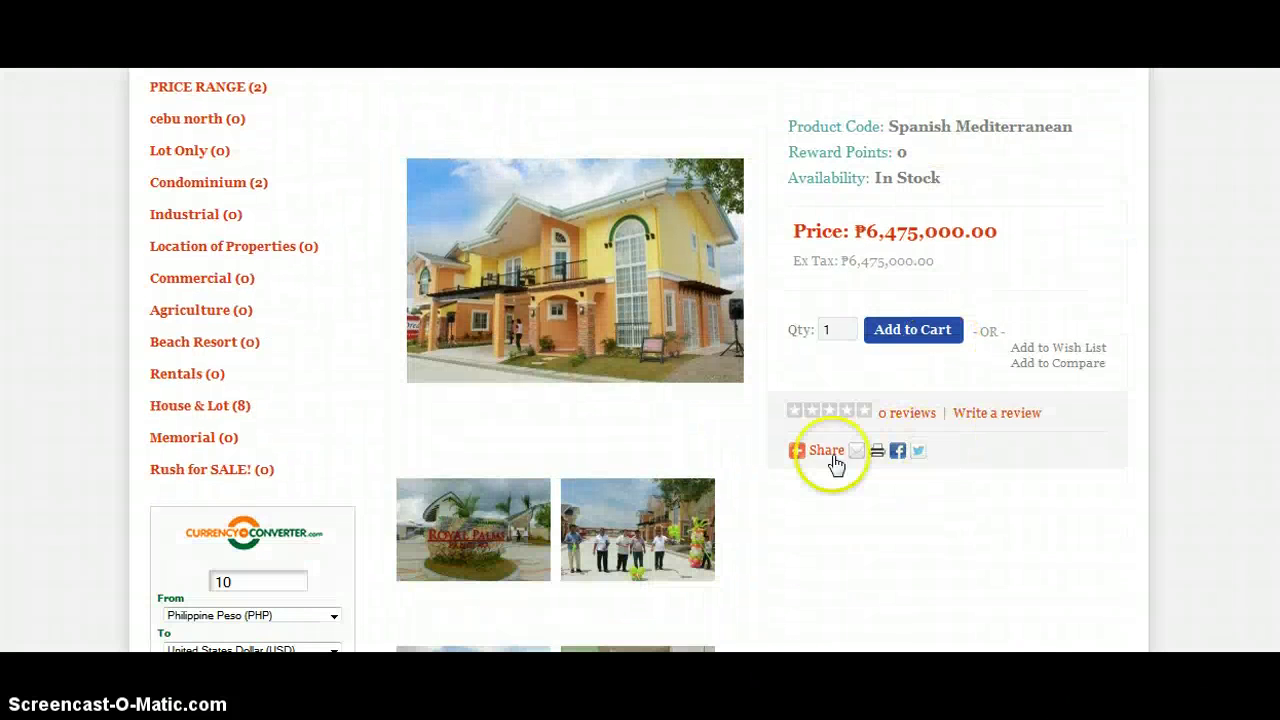
{"action": "mouse_move", "coordinate": [828, 455]}
{"action": "scroll", "coordinate": [1171, 491], "scroll_direction": "down", "scroll_amount": 10}
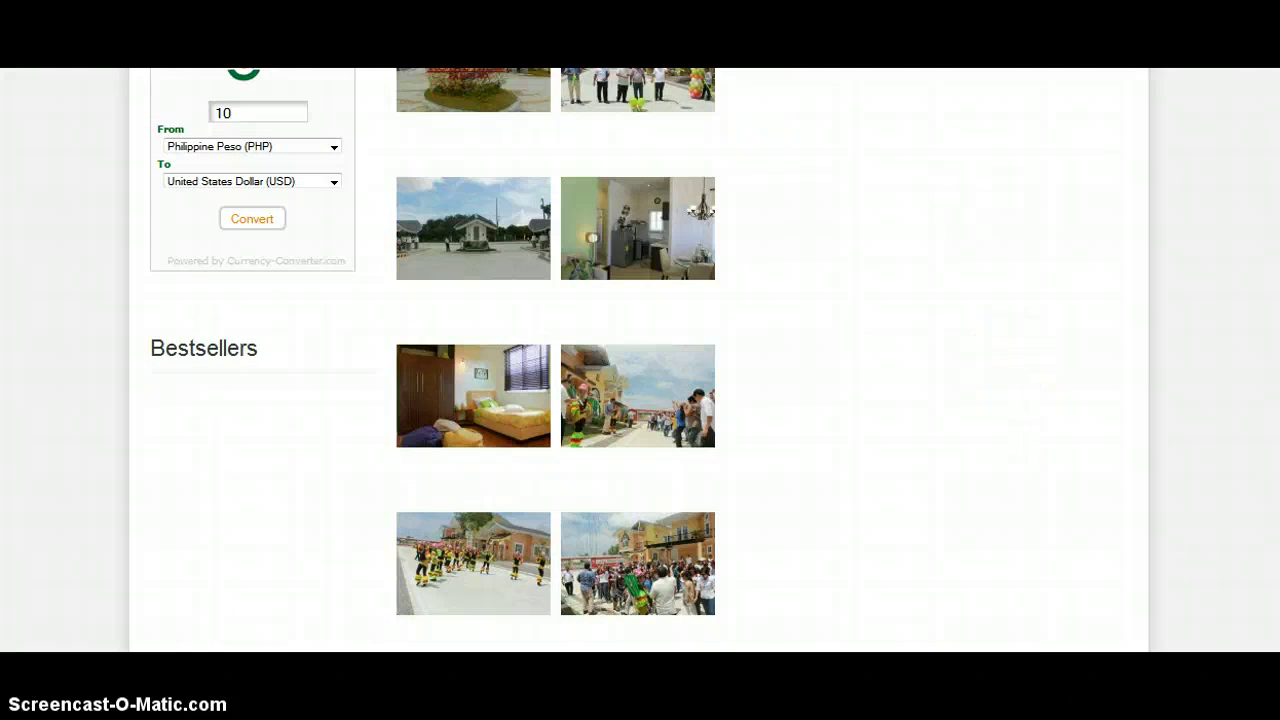
Reopen the Banner module settings, set the Price Range Banner's layout to Product and its sort order to 1, and save.
{"action": "key", "text": "ctrl+Tab"}
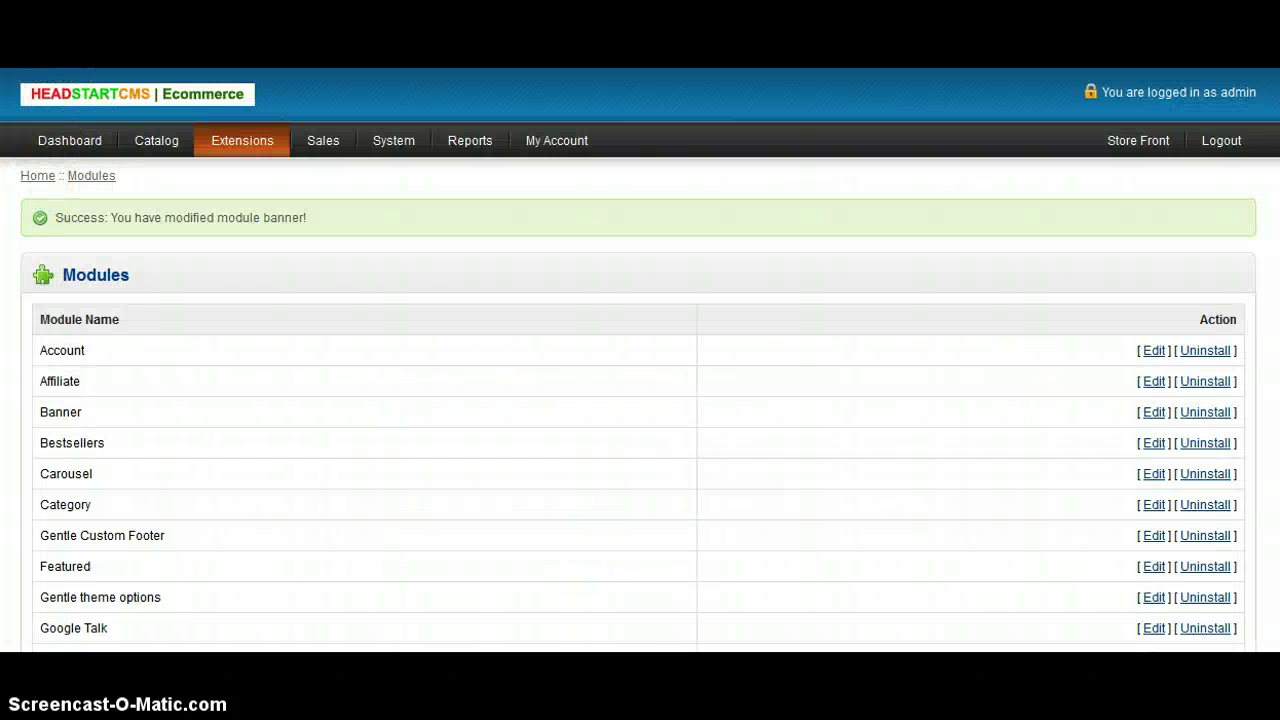
{"action": "key", "text": "alt+Left"}
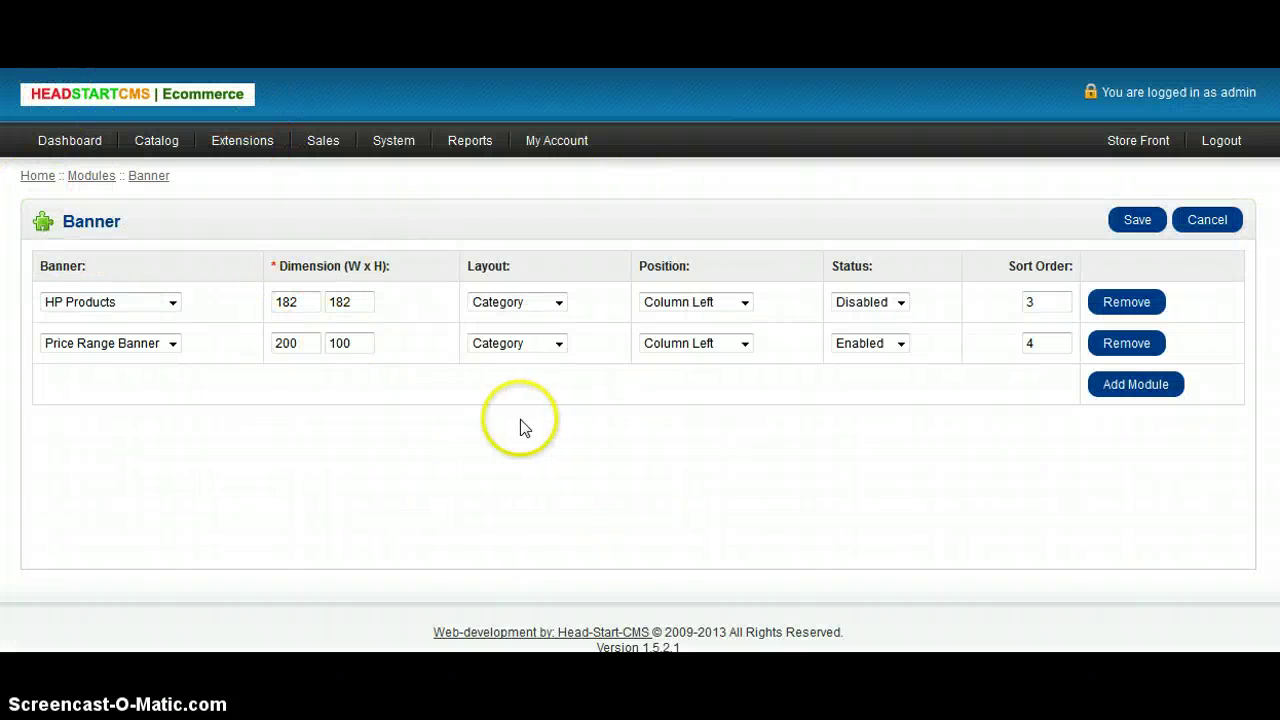
{"action": "left_click", "coordinate": [307, 343]}
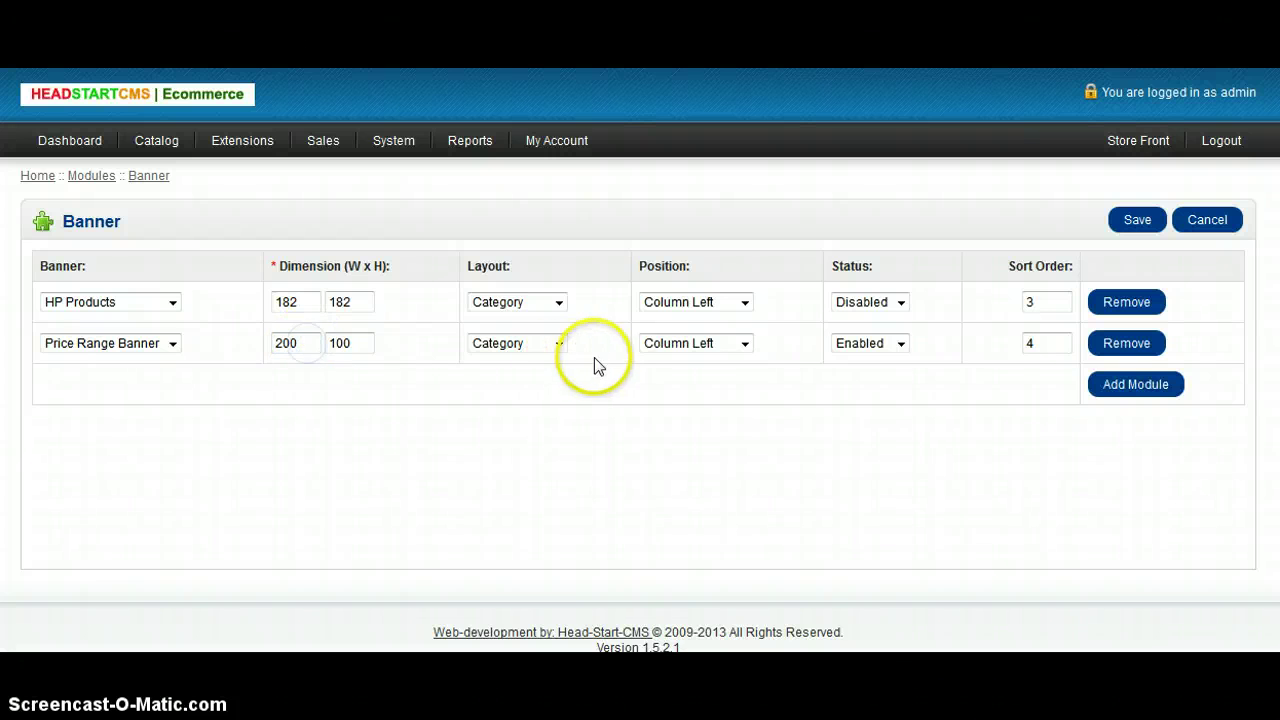
{"action": "left_click", "coordinate": [557, 344]}
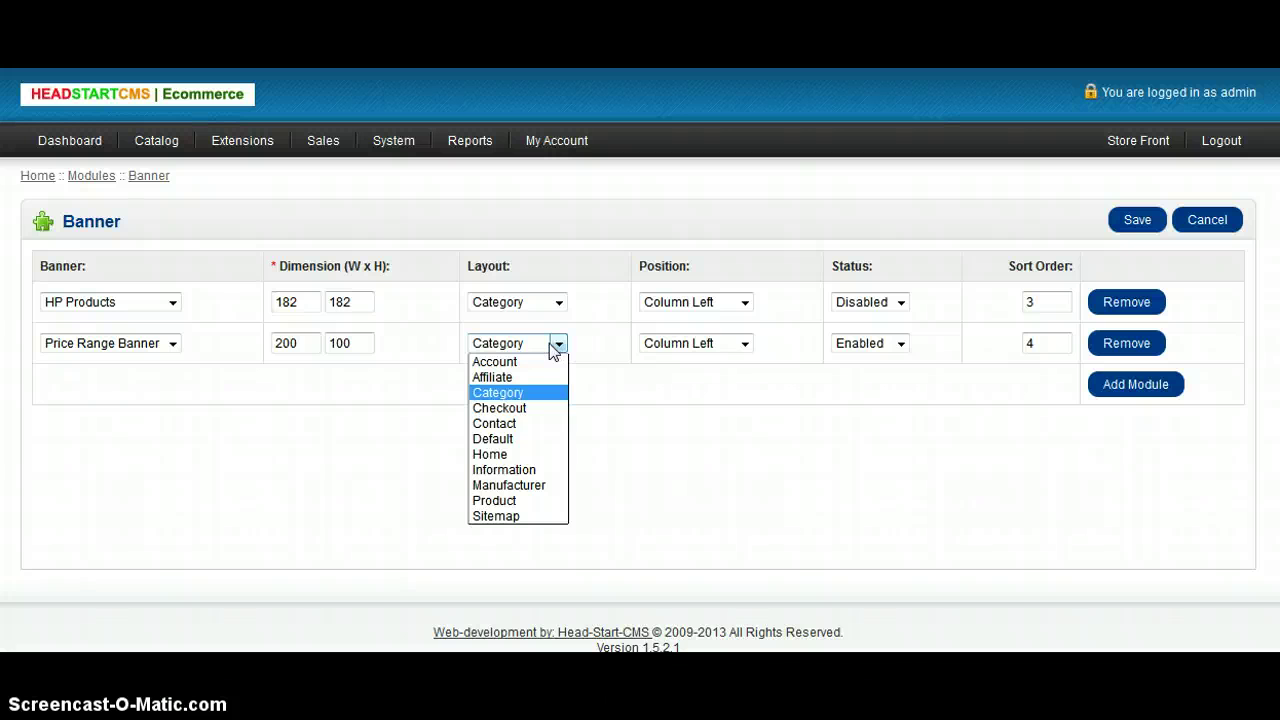
{"action": "left_click", "coordinate": [517, 502]}
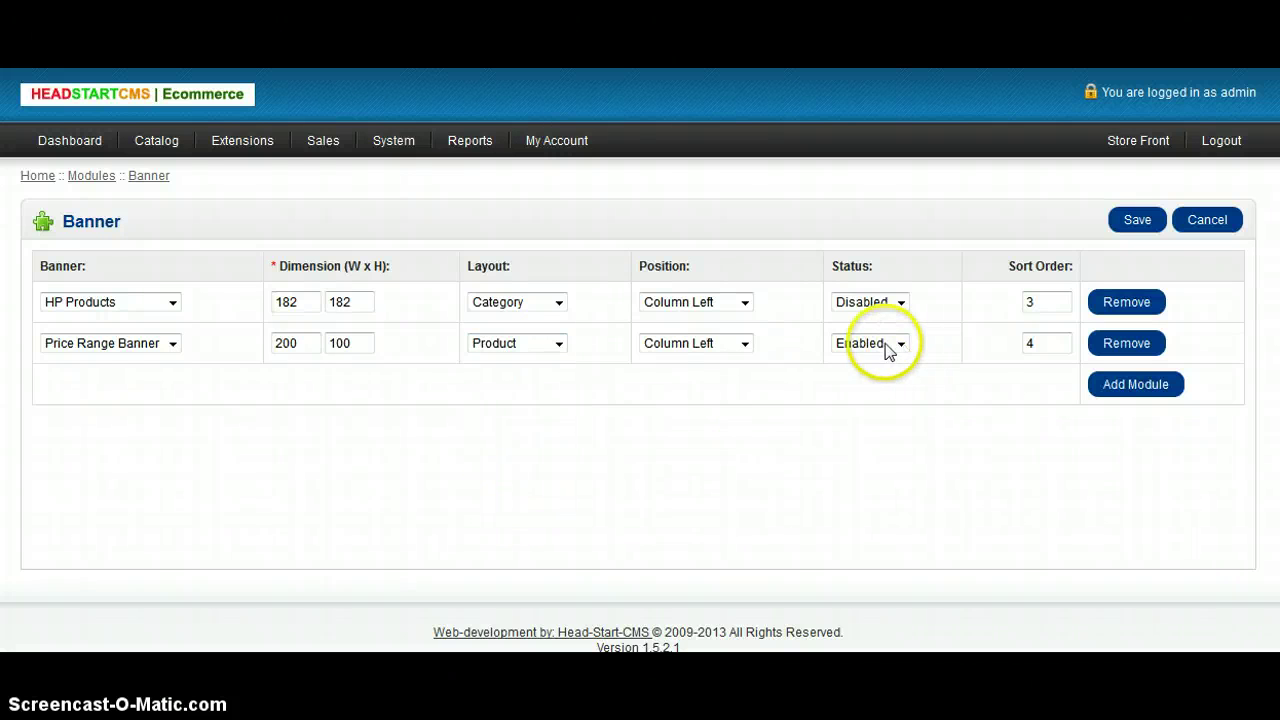
{"action": "left_click", "coordinate": [886, 344]}
{"action": "left_click", "coordinate": [886, 348]}
{"action": "left_click", "coordinate": [1053, 343]}
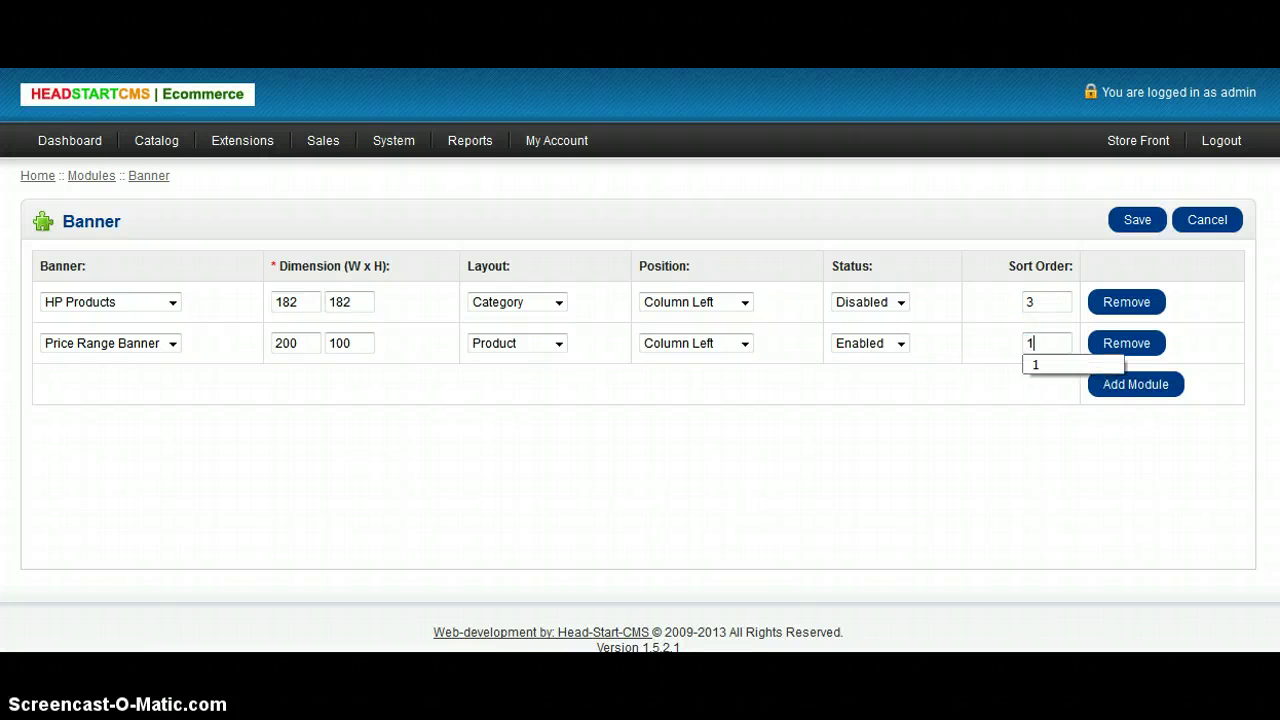
{"action": "left_click", "coordinate": [1141, 221]}
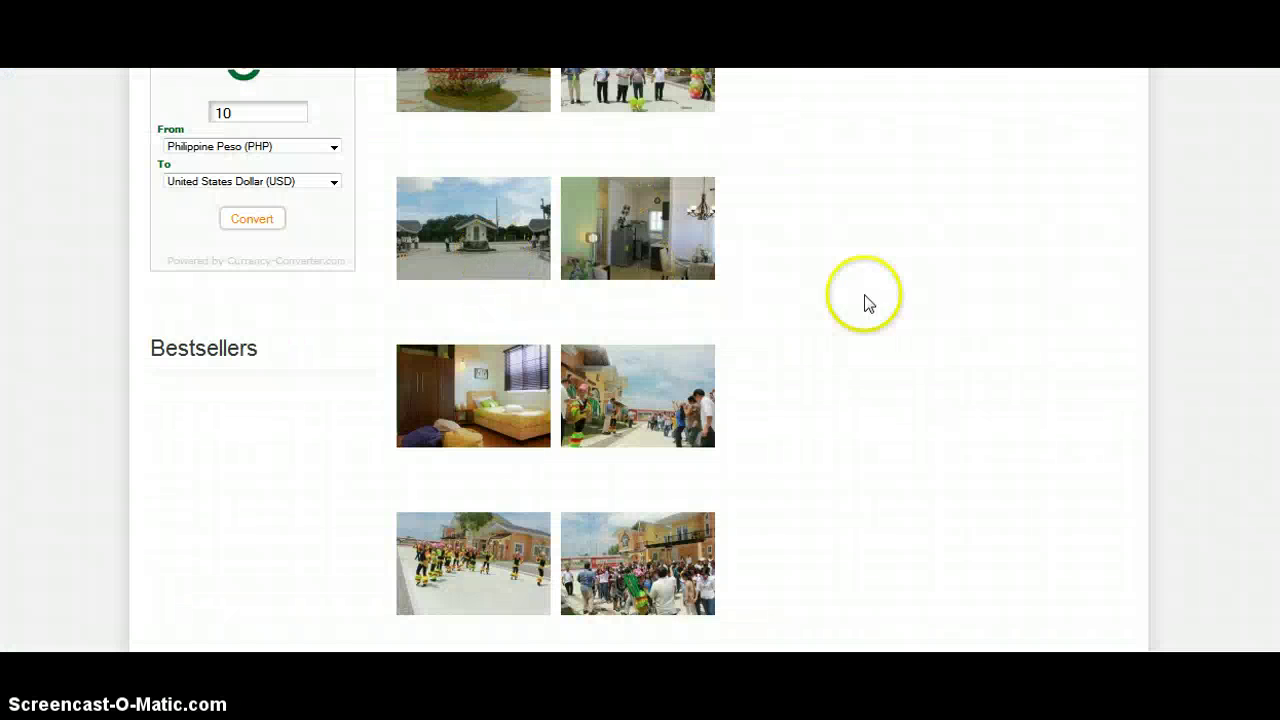
Check the Royal Palms Panglao and Condominium storefront pages for the Price Range banner, and return to the admin's module list.
{"action": "scroll", "coordinate": [863, 297], "scroll_direction": "up", "scroll_amount": 10}
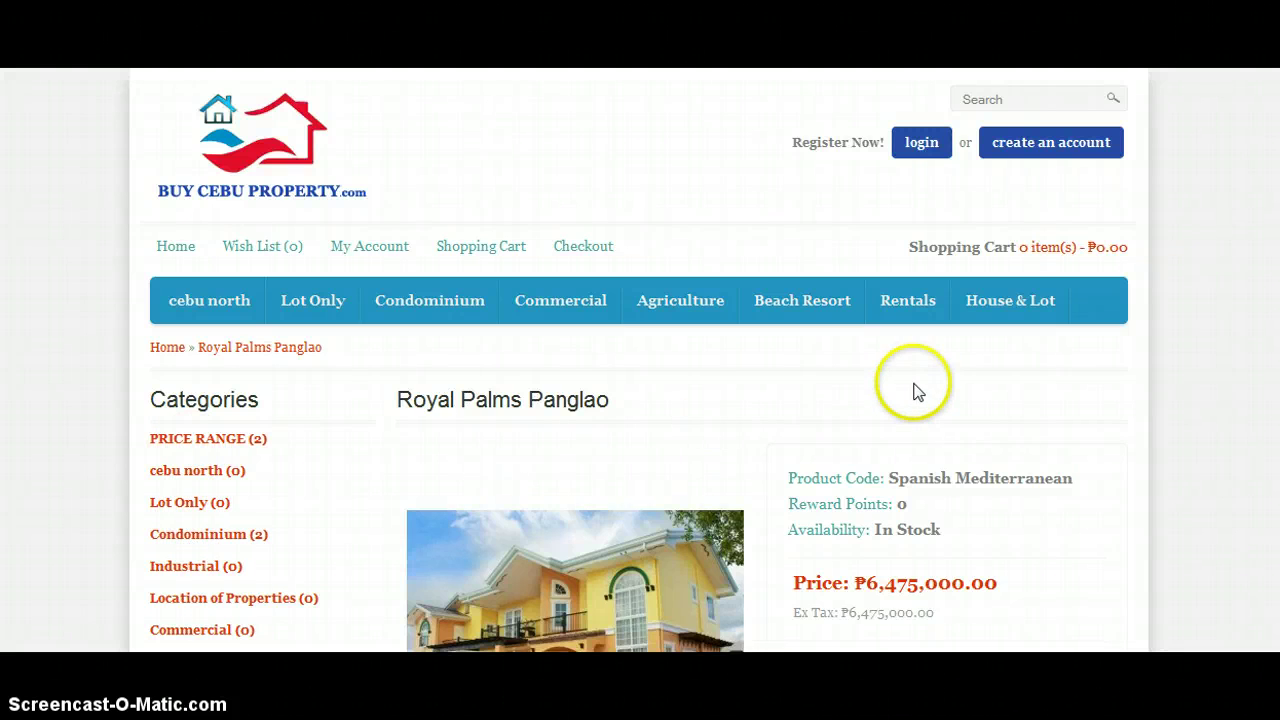
{"action": "scroll", "coordinate": [1214, 371], "scroll_direction": "down", "scroll_amount": 8}
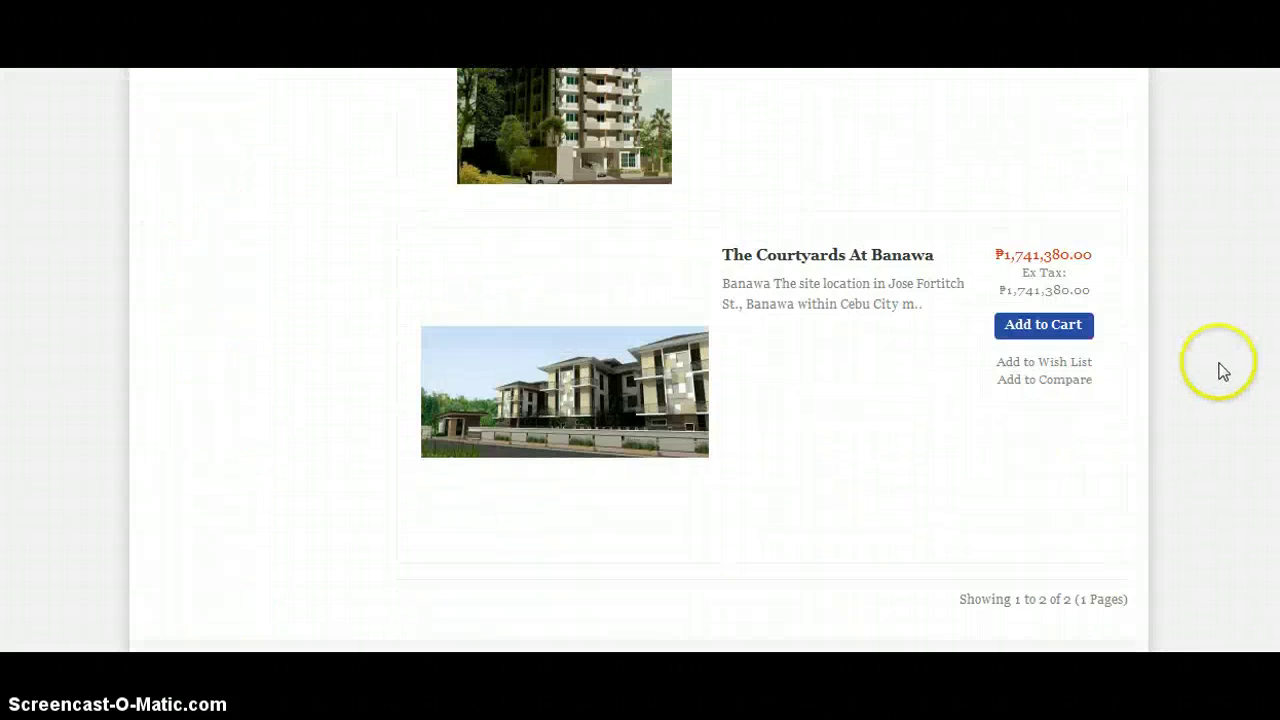
{"action": "scroll", "coordinate": [1222, 370], "scroll_direction": "up", "scroll_amount": 1}
{"action": "scroll", "coordinate": [640, 360], "scroll_direction": "down", "scroll_amount": 4}
{"action": "scroll", "coordinate": [640, 360], "scroll_direction": "up", "scroll_amount": 8}
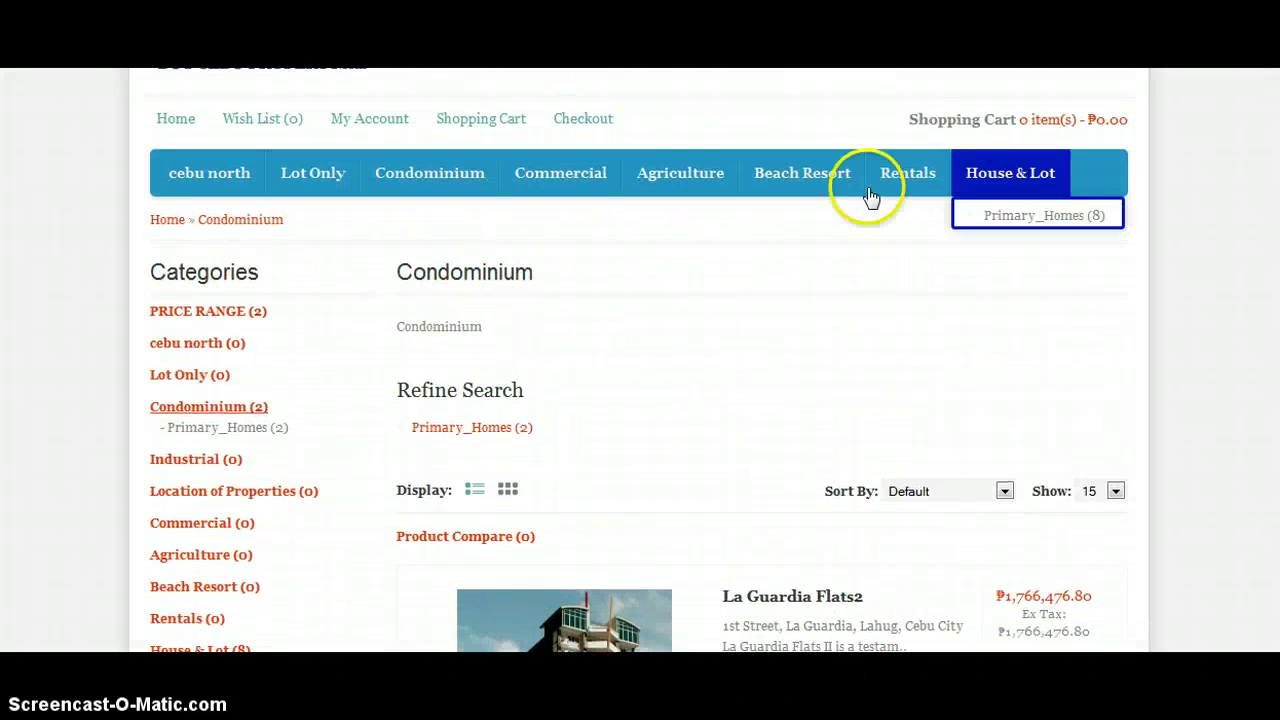
{"action": "key", "text": "ctrl+Tab"}
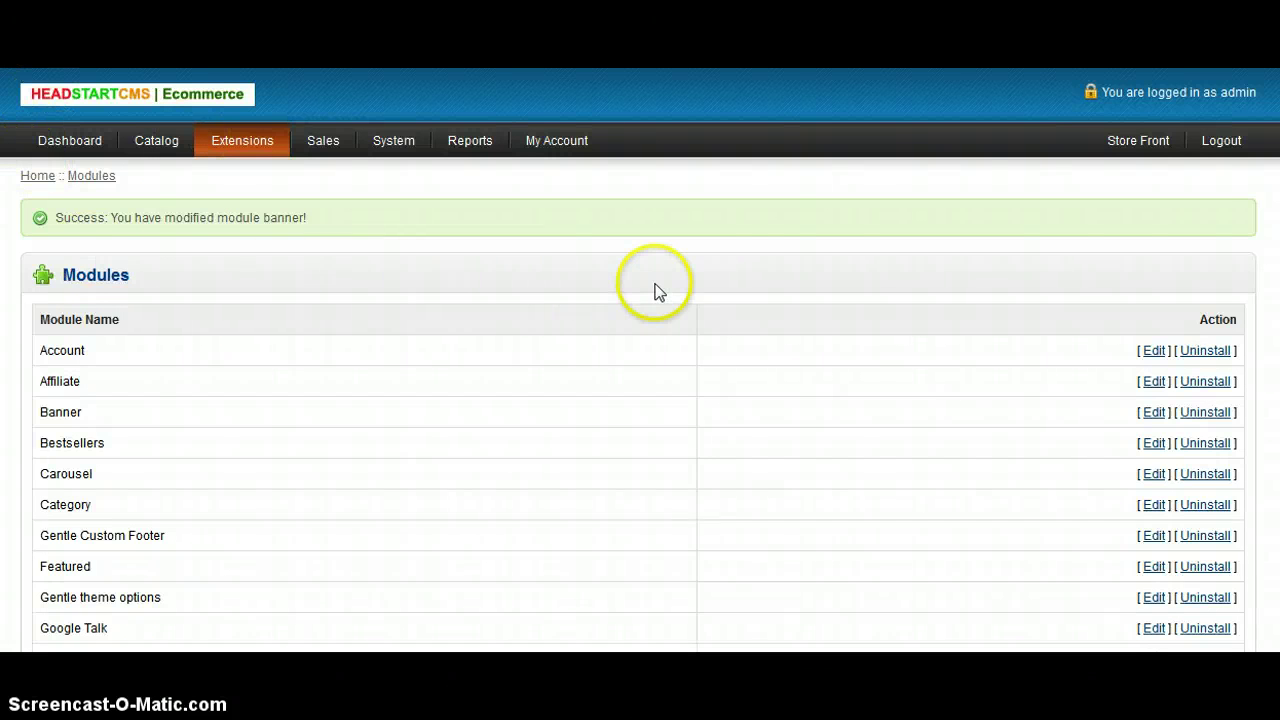
Reopen the Banner module settings, set the Price Range Banner to layout Category, position Column Right and sort order 4, and save.
{"action": "key", "text": "ctrl+Tab"}
{"action": "left_click", "coordinate": [150, 345]}
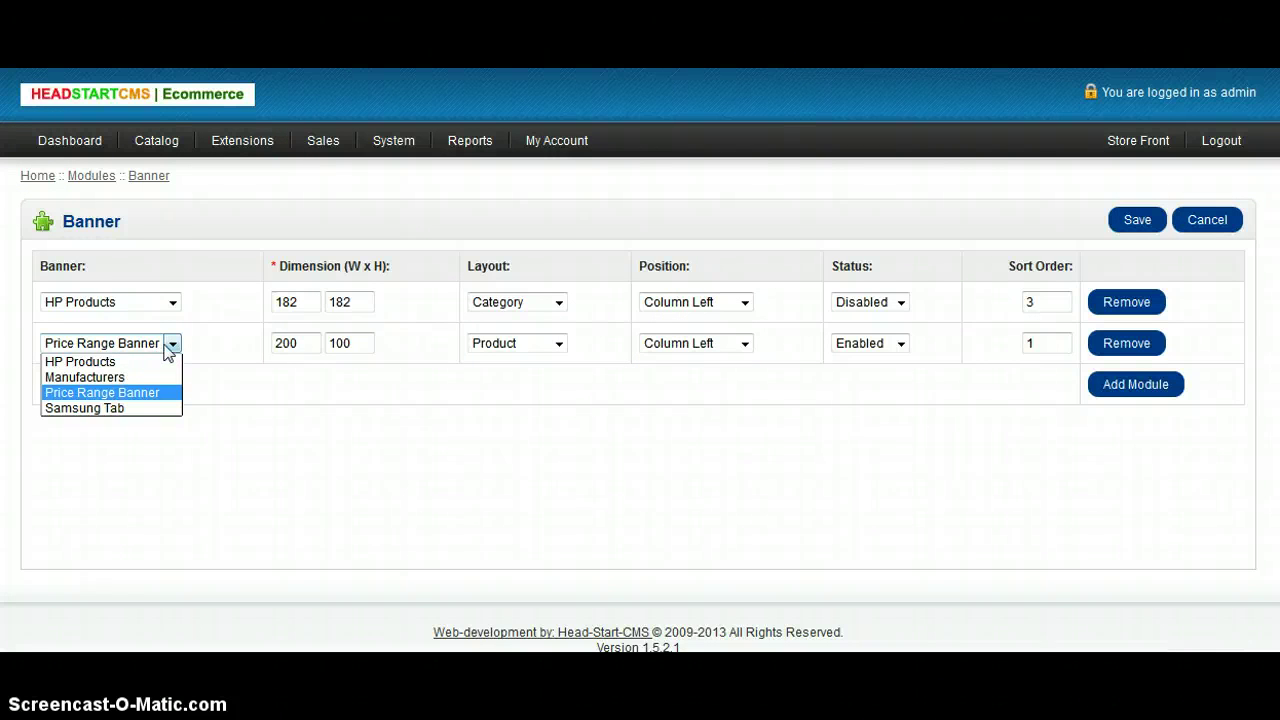
{"action": "left_click", "coordinate": [168, 350]}
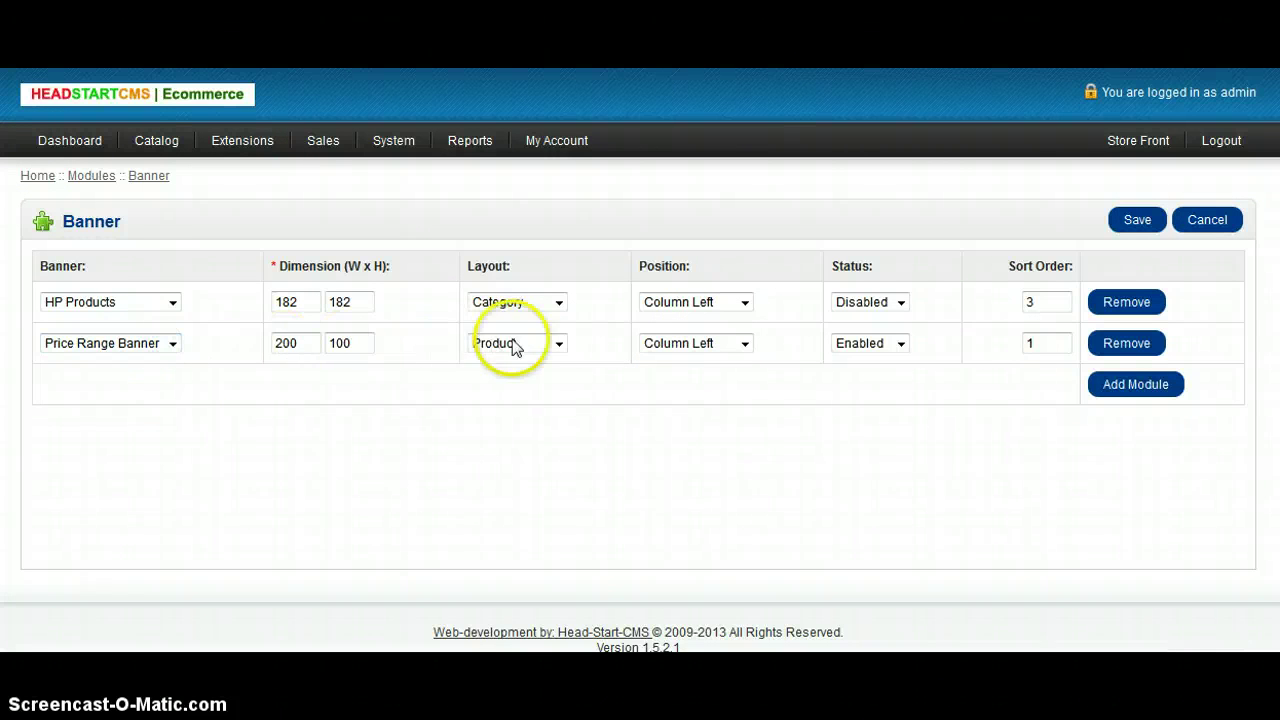
{"action": "left_click", "coordinate": [557, 343]}
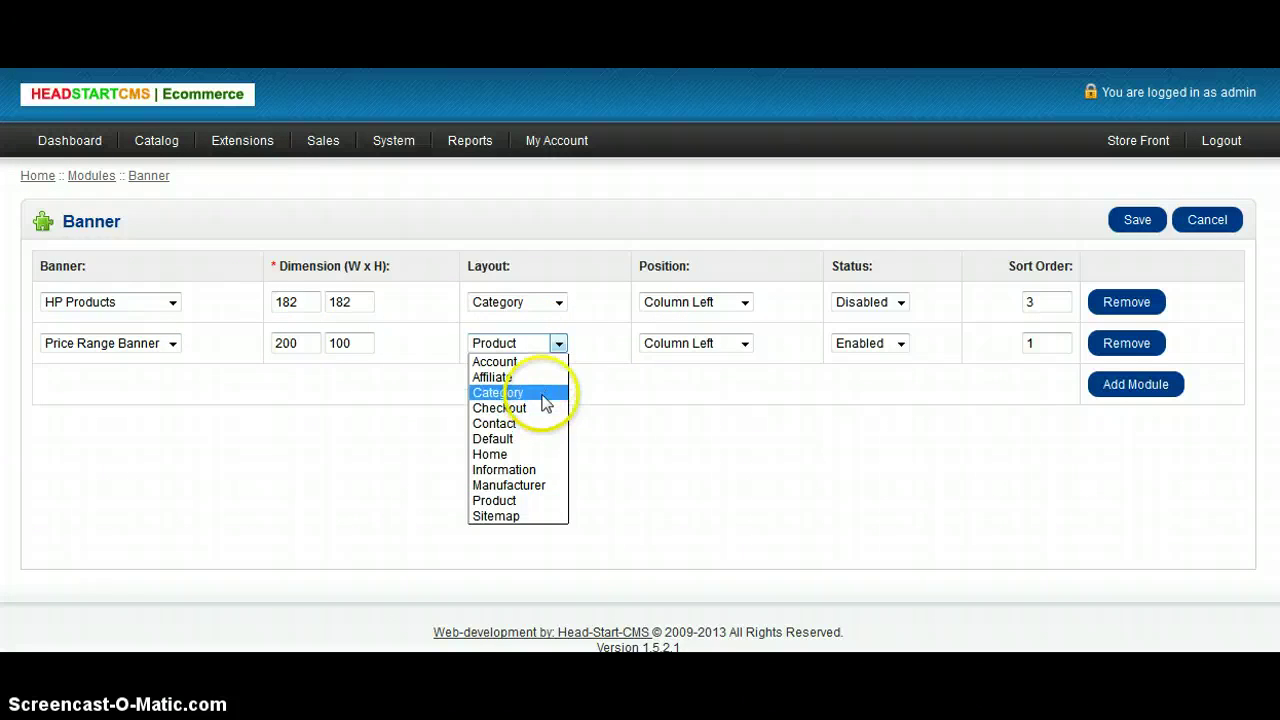
{"action": "left_click", "coordinate": [543, 395]}
{"action": "left_click", "coordinate": [745, 345]}
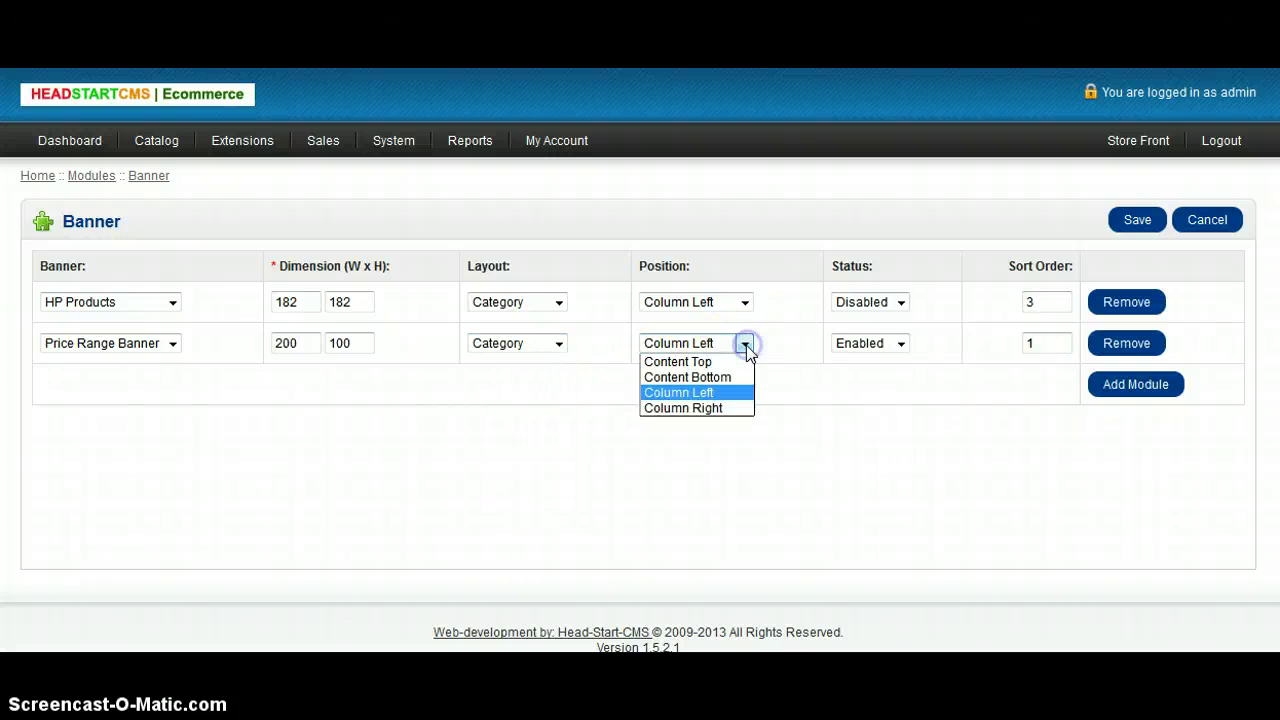
{"action": "left_click", "coordinate": [723, 408]}
{"action": "left_click", "coordinate": [900, 345]}
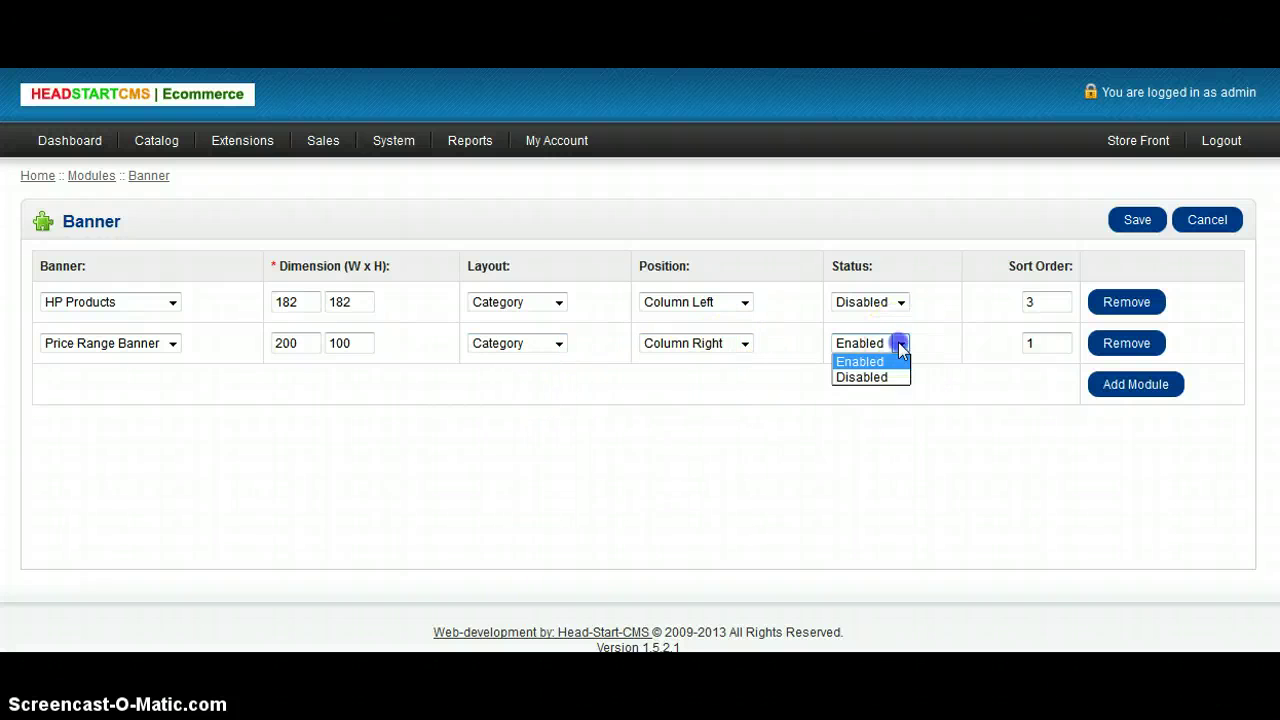
{"action": "left_click", "coordinate": [1000, 352]}
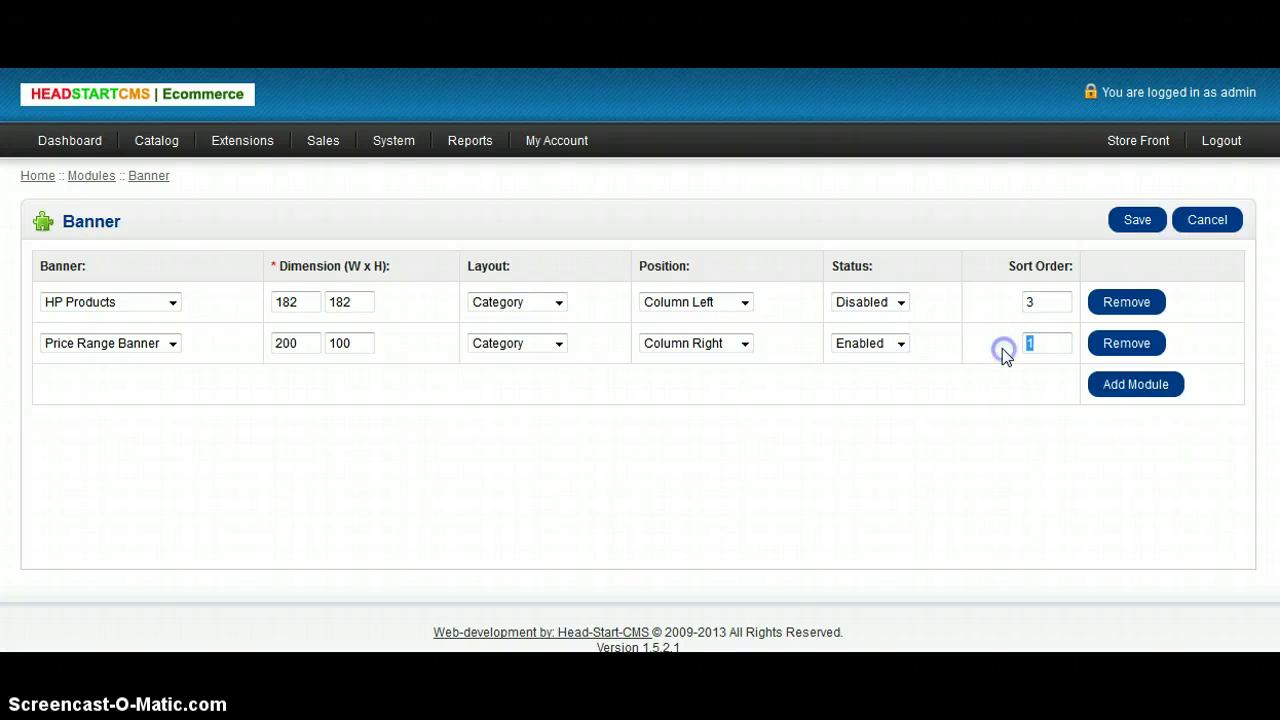
{"action": "type", "text": "4"}
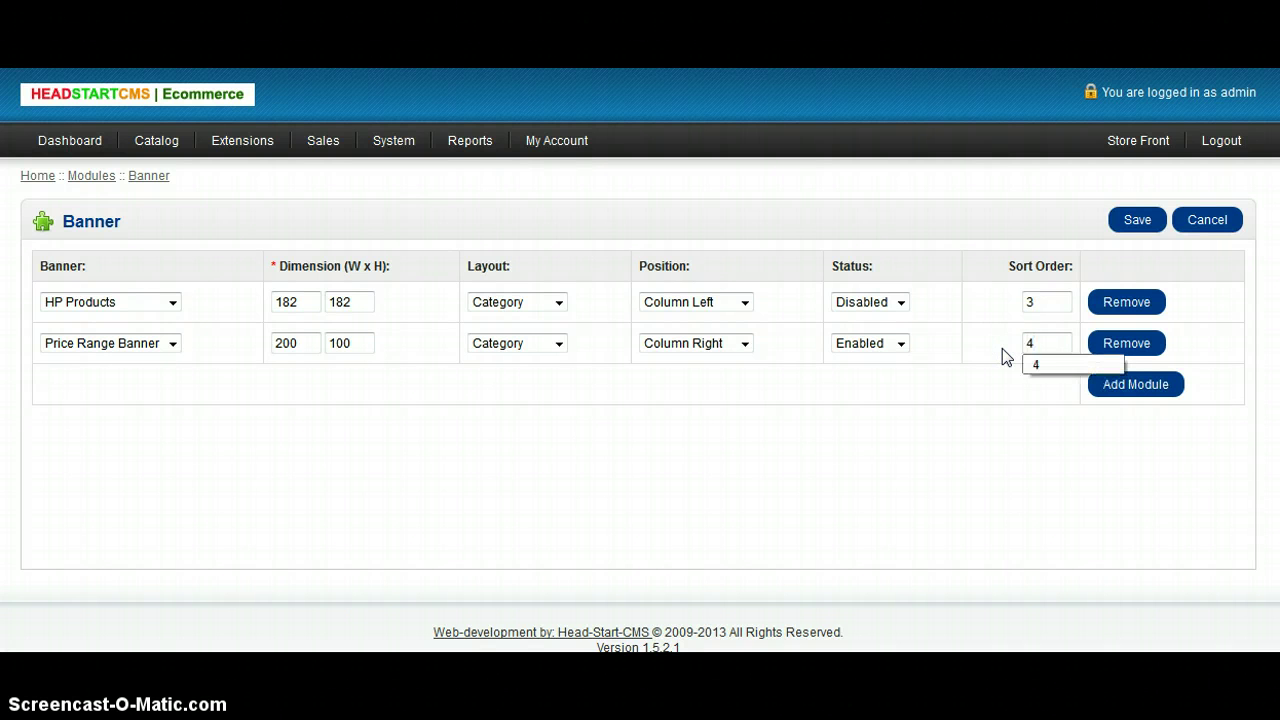
{"action": "left_click", "coordinate": [1141, 219]}
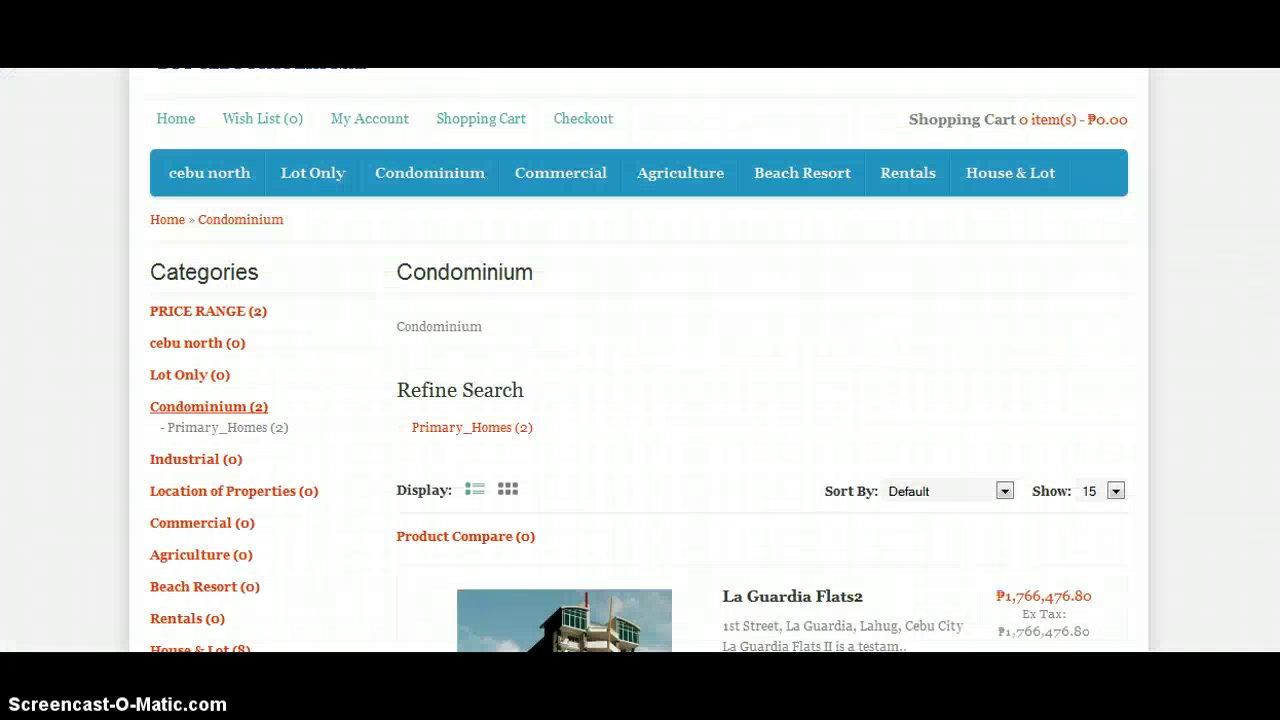
Check the storefront home page and the Royal Palms Panglao product page for the Price Range banner.
{"action": "left_click", "coordinate": [162, 226]}
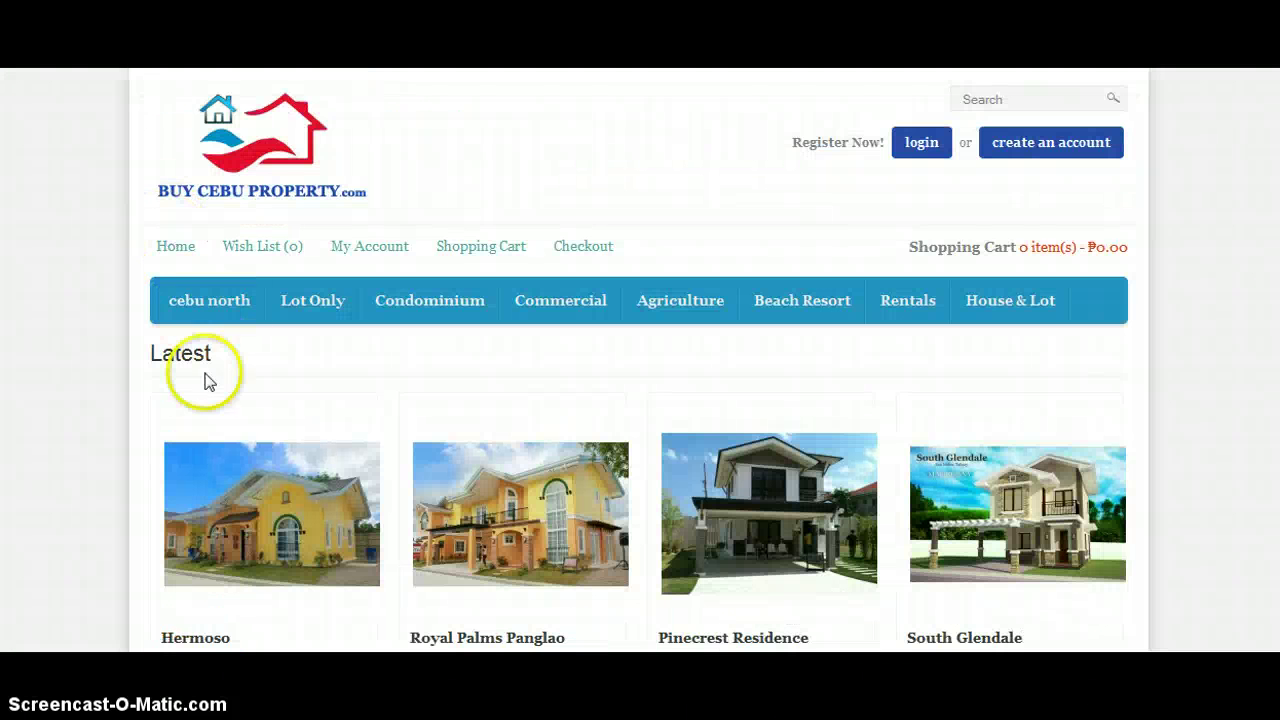
{"action": "scroll", "coordinate": [808, 434], "scroll_direction": "down", "scroll_amount": 3}
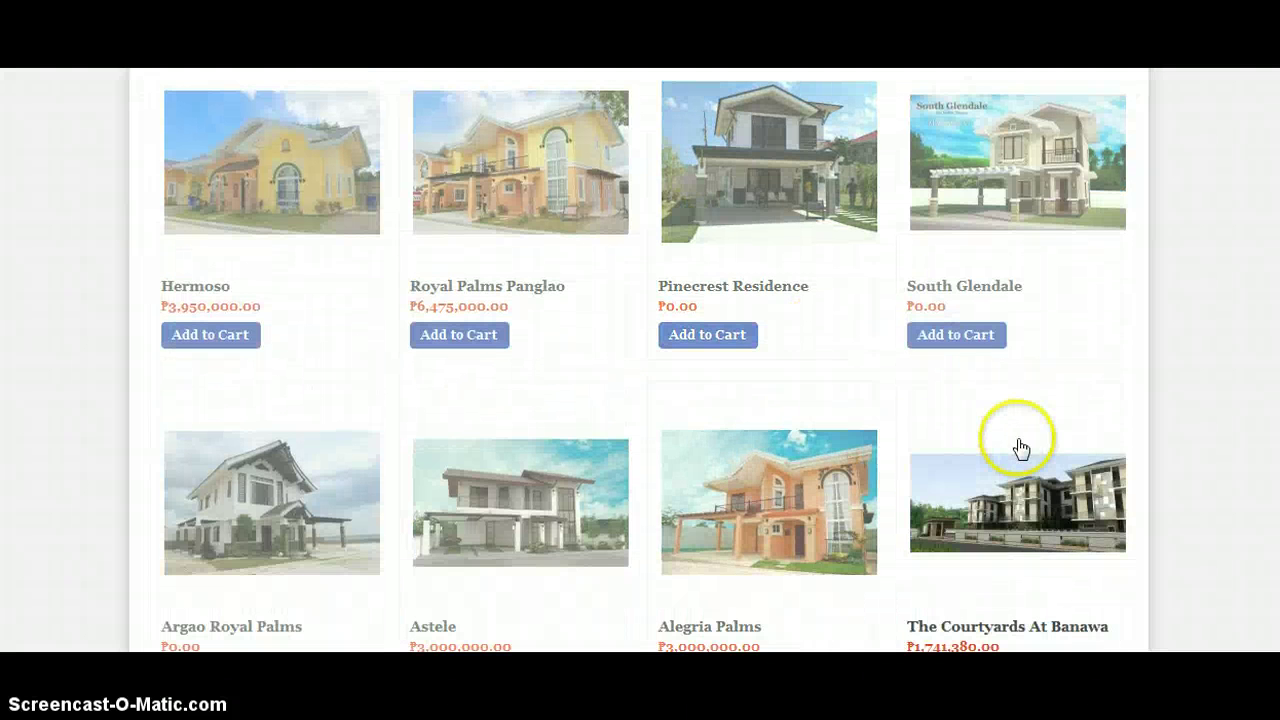
{"action": "key", "text": "alt+Left"}
{"action": "scroll", "coordinate": [1118, 449], "scroll_direction": "down", "scroll_amount": 3}
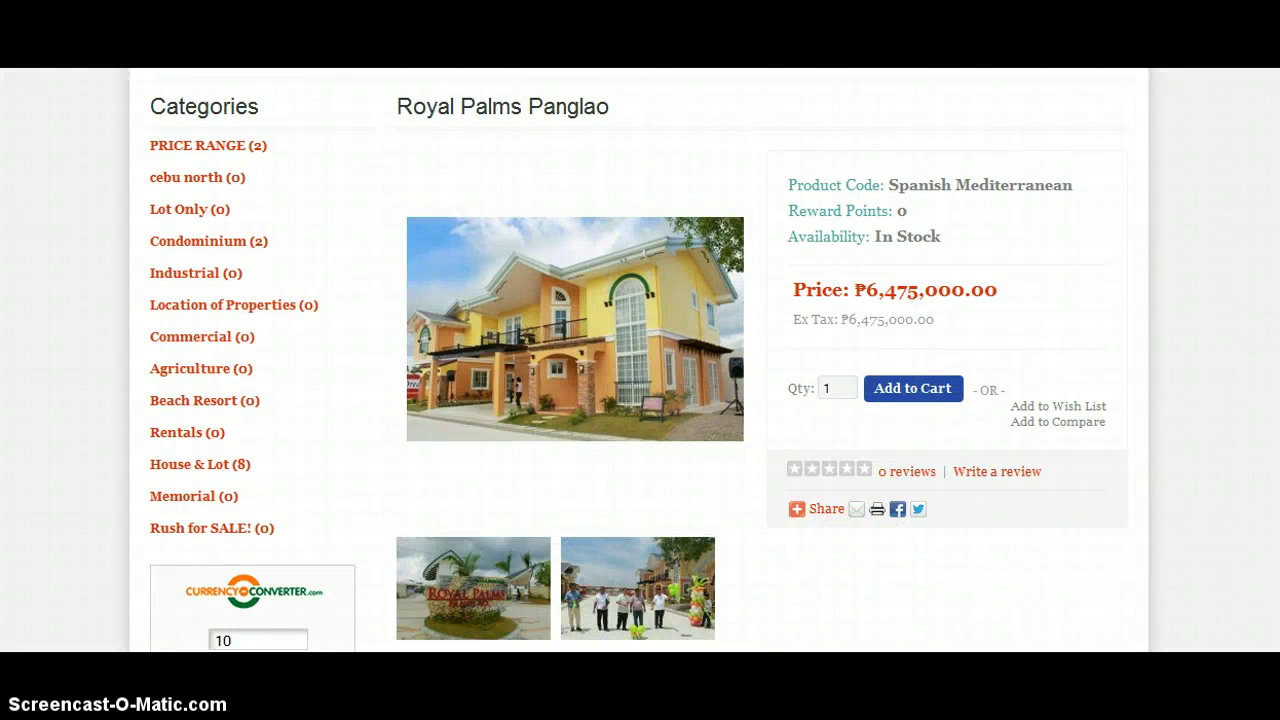
{"action": "scroll", "coordinate": [640, 360], "scroll_direction": "down", "scroll_amount": 5}
{"action": "scroll", "coordinate": [640, 360], "scroll_direction": "up", "scroll_amount": 3}
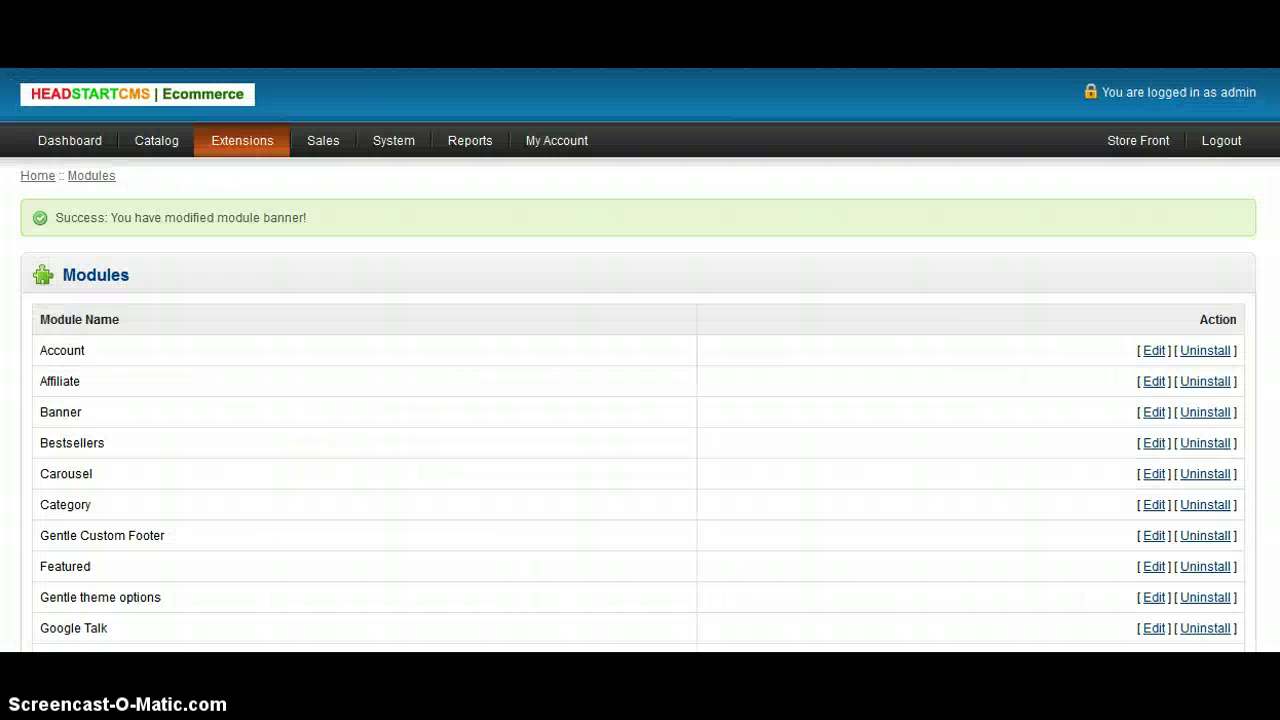
Look through the admin's module list, examining the Slideshow and htmlbox module settings, and return to the list.
{"action": "mouse_move", "coordinate": [245, 145]}
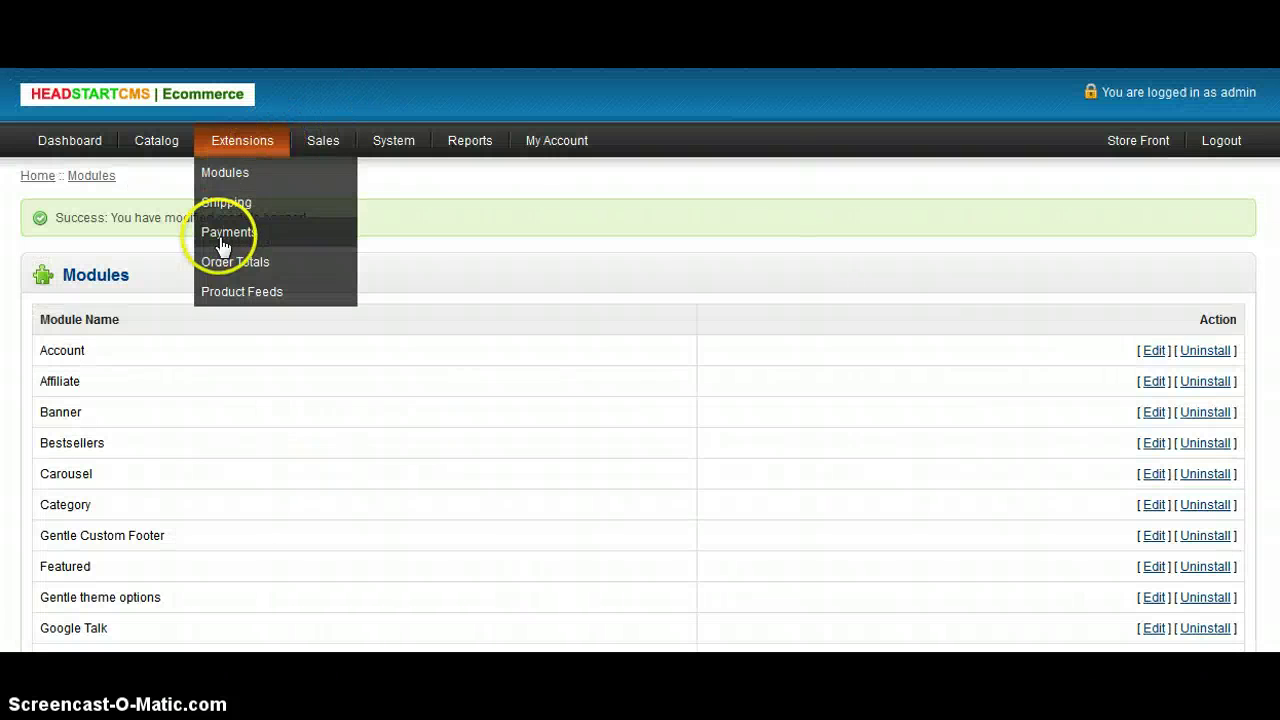
{"action": "left_click", "coordinate": [228, 174]}
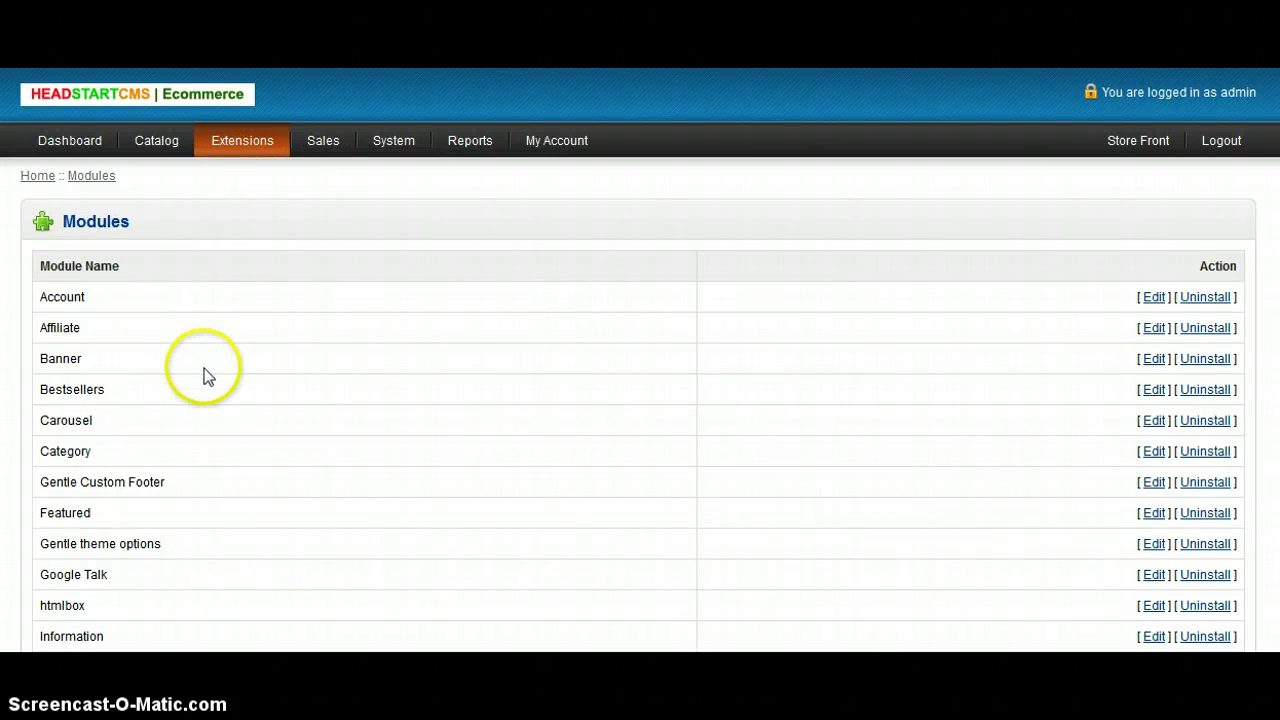
{"action": "scroll", "coordinate": [214, 369], "scroll_direction": "down", "scroll_amount": 2}
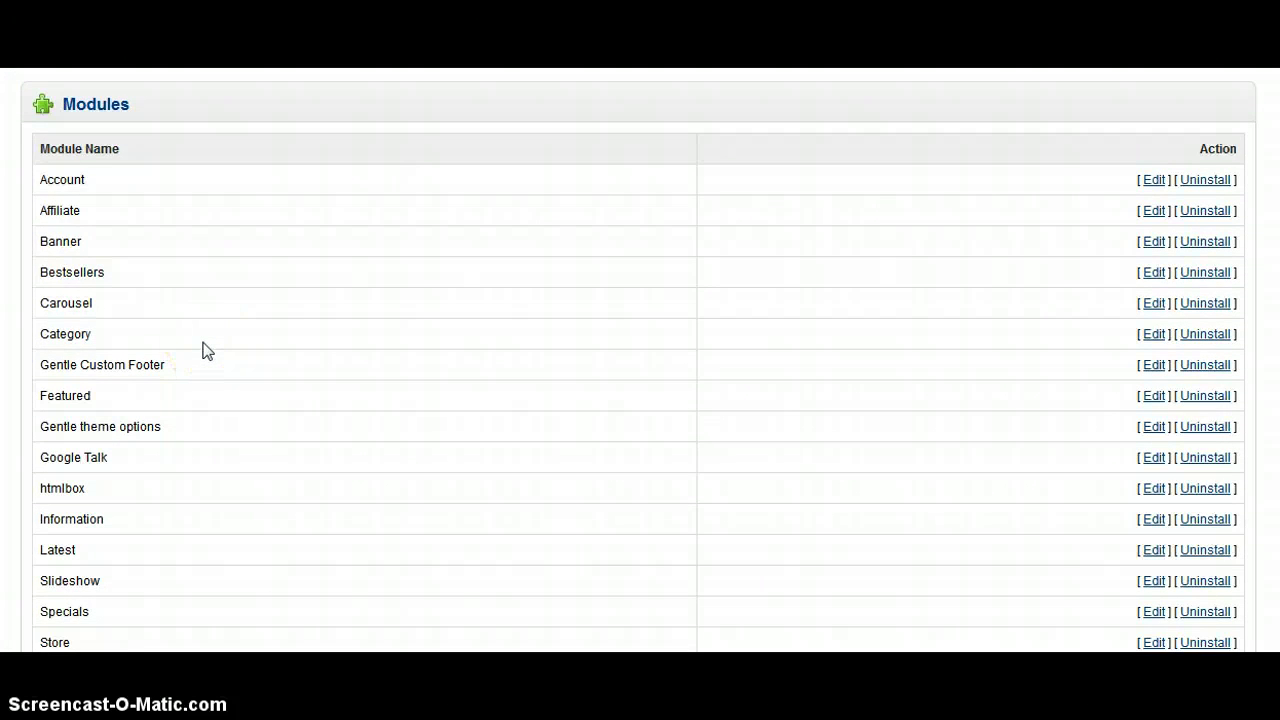
{"action": "scroll", "coordinate": [202, 350], "scroll_direction": "down", "scroll_amount": 3}
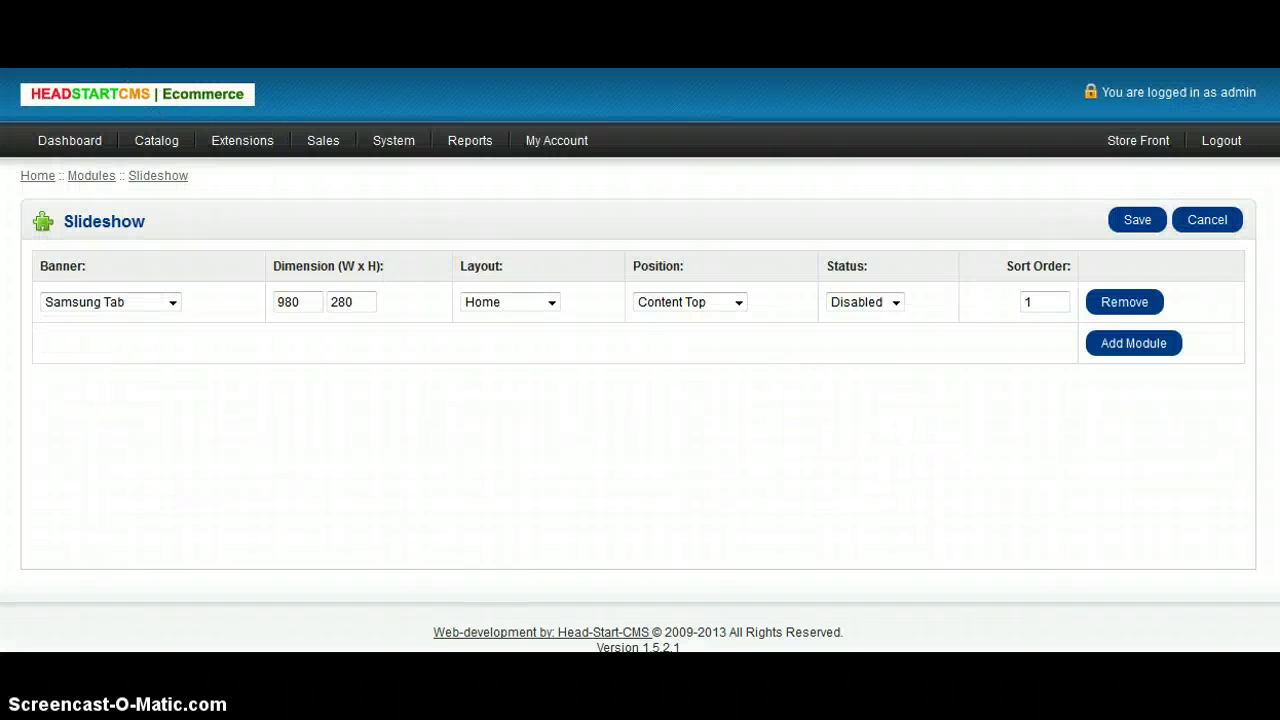
{"action": "key", "text": "alt+Left"}
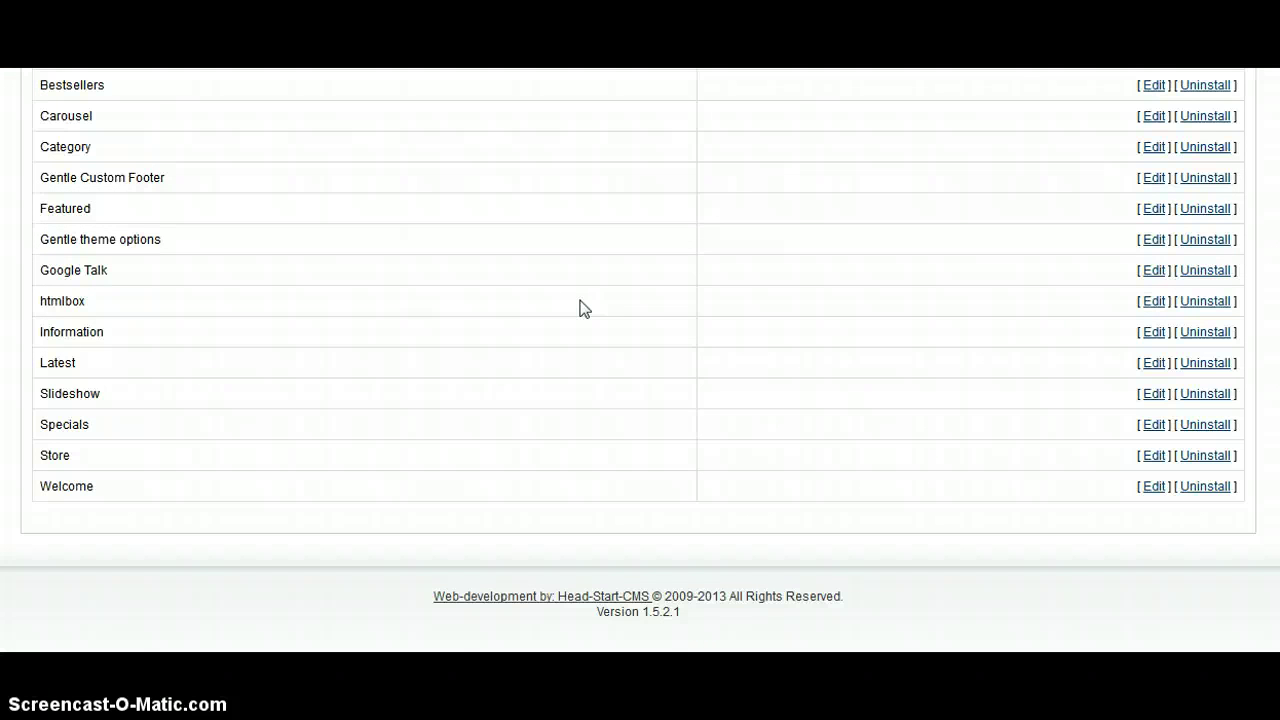
{"action": "left_click", "coordinate": [1153, 301]}
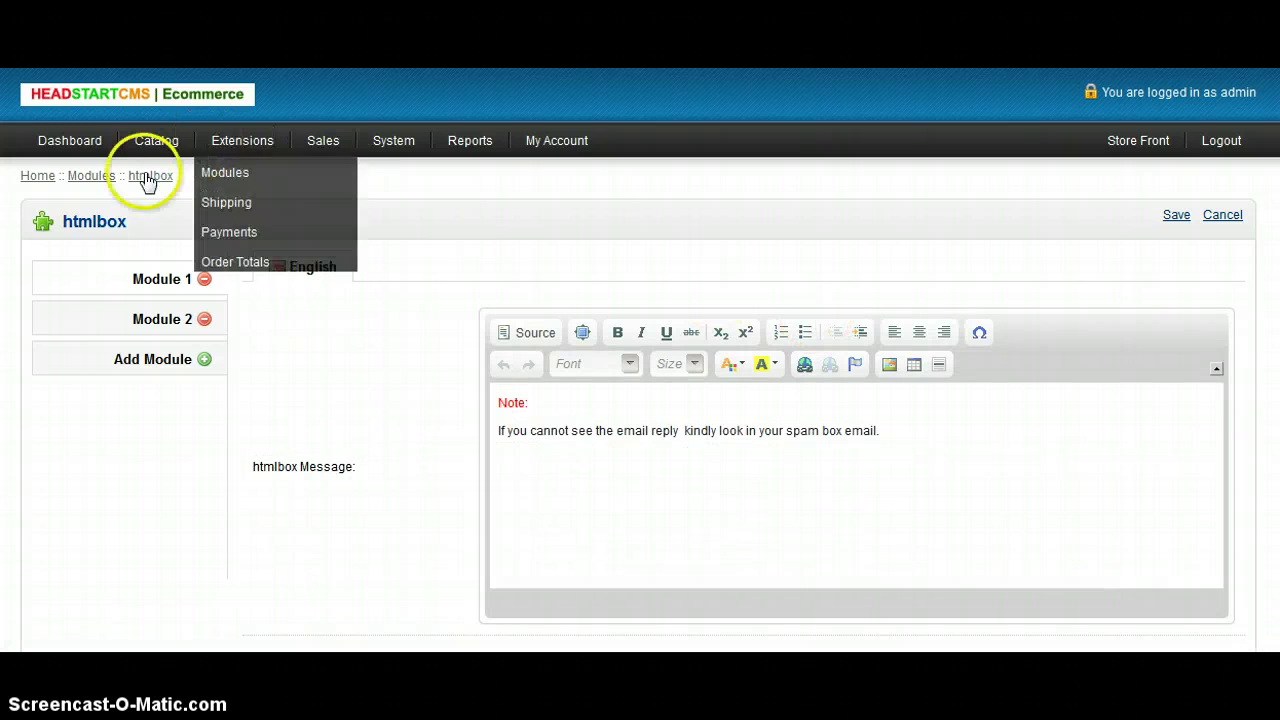
{"action": "left_click", "coordinate": [86, 323]}
{"action": "left_click", "coordinate": [78, 272]}
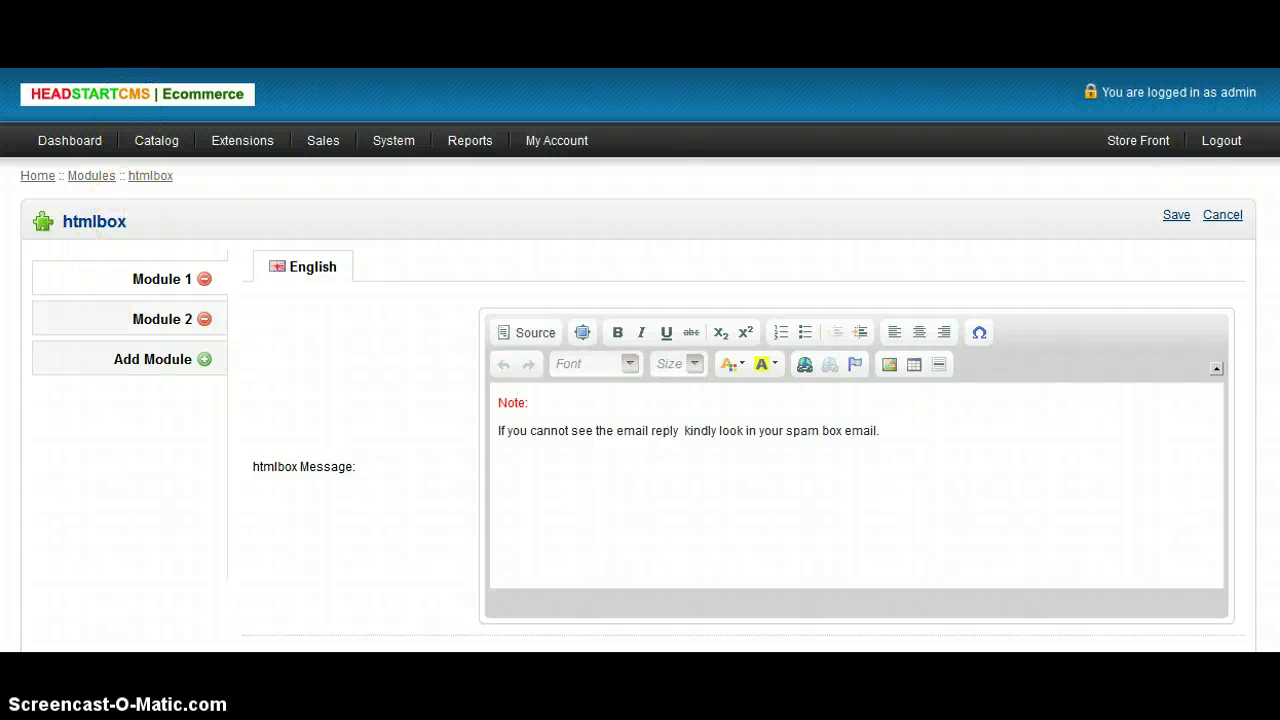
{"action": "key", "text": "alt+Left"}
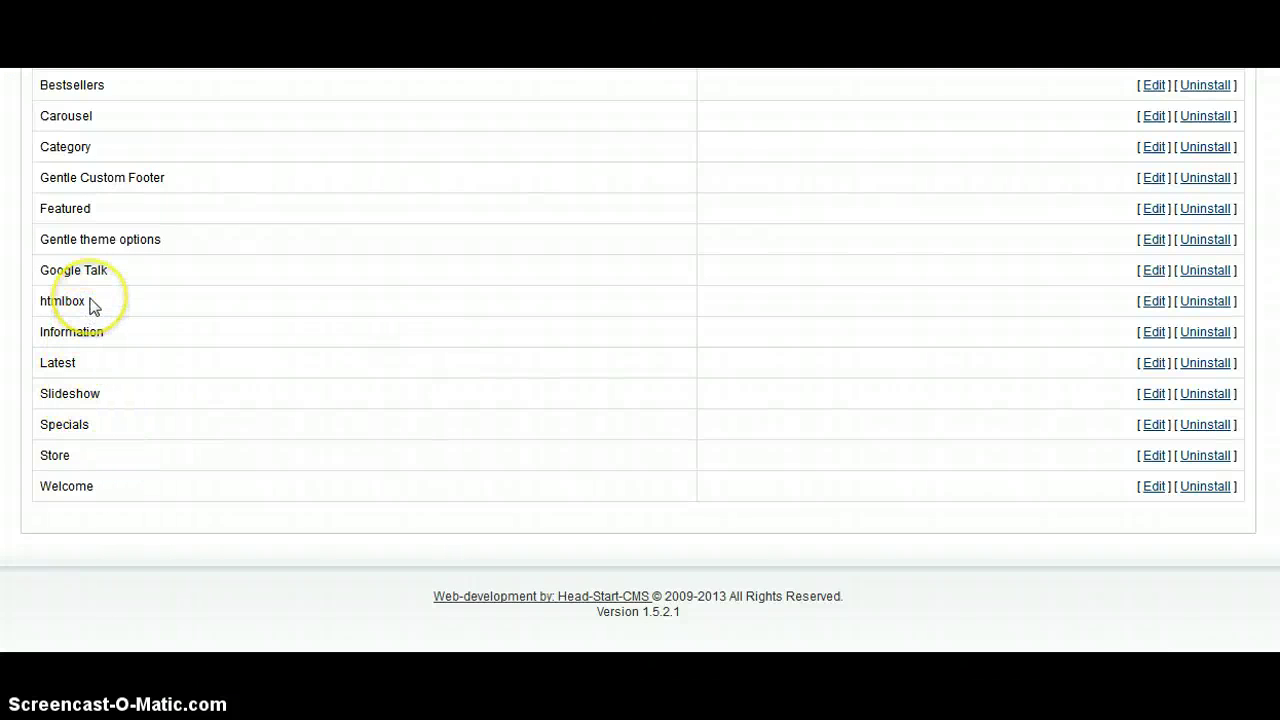
Reopen the Banner module settings, set the Price Range Banner's width to 100, layout to Home and sort order to 1, and save.
{"action": "scroll", "coordinate": [90, 305], "scroll_direction": "up", "scroll_amount": 2}
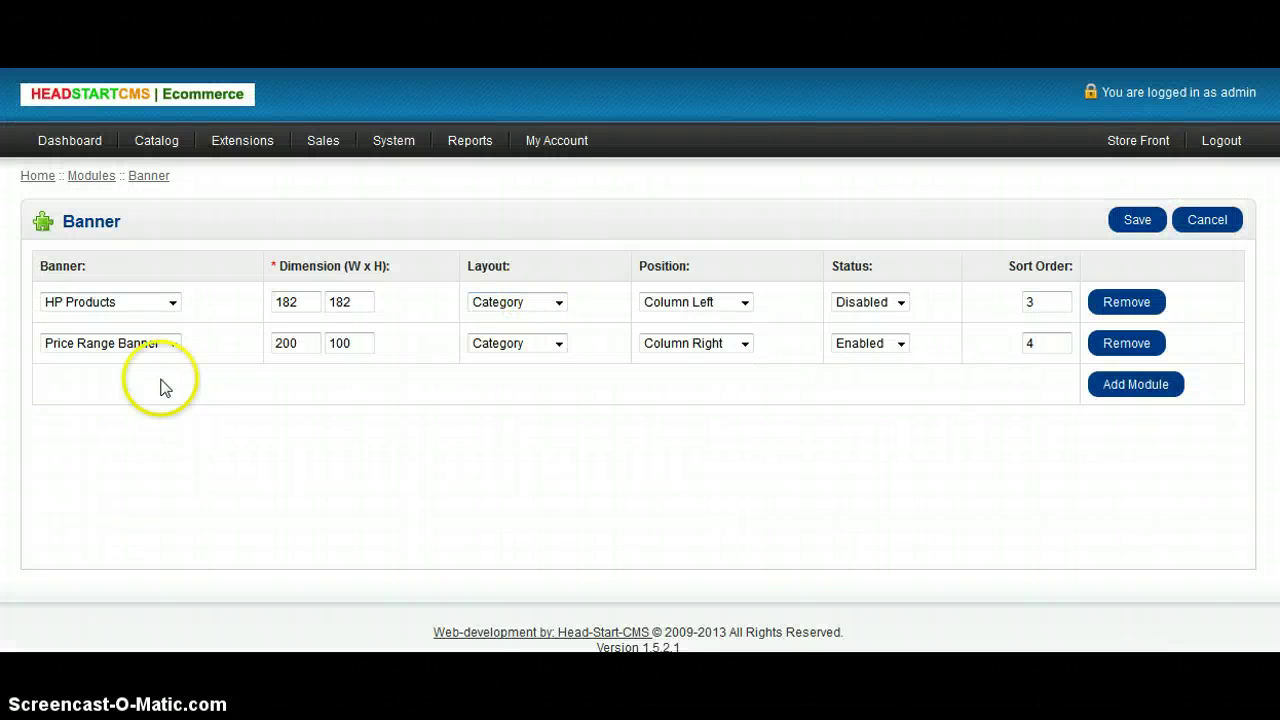
{"action": "left_click_drag", "start_coordinate": [314, 345], "coordinate": [263, 344]}
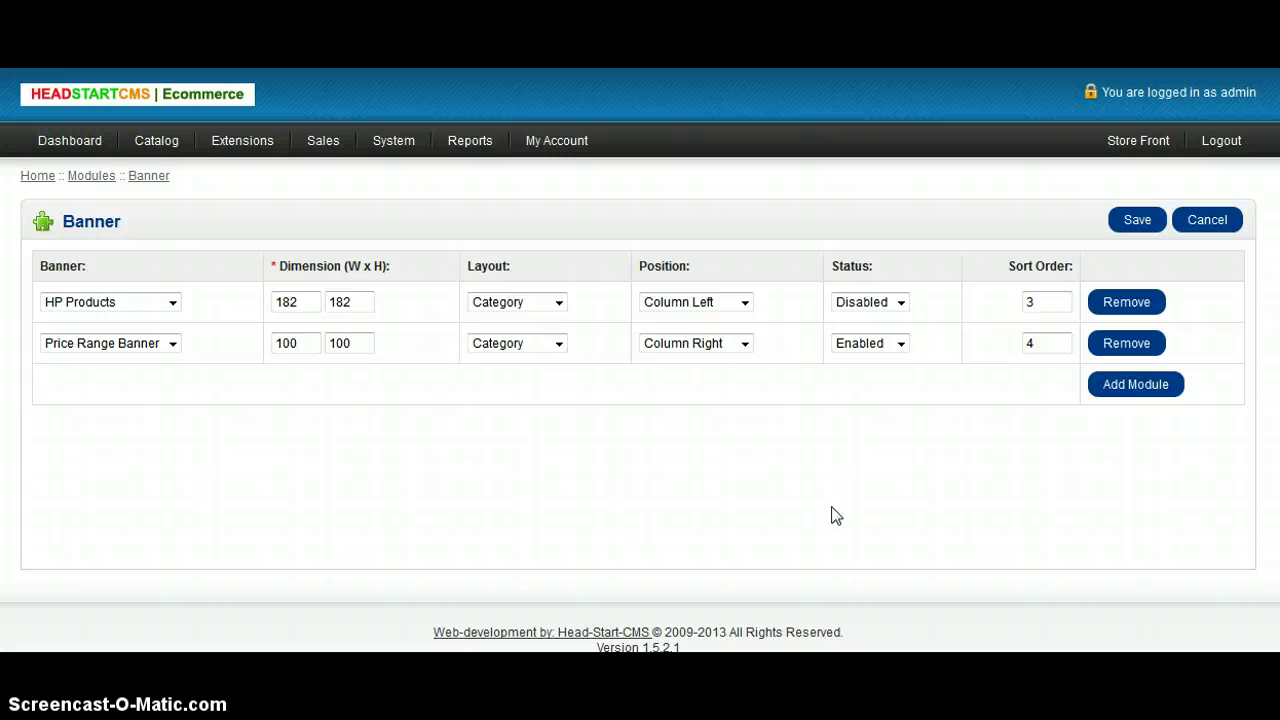
{"action": "left_click", "coordinate": [744, 345]}
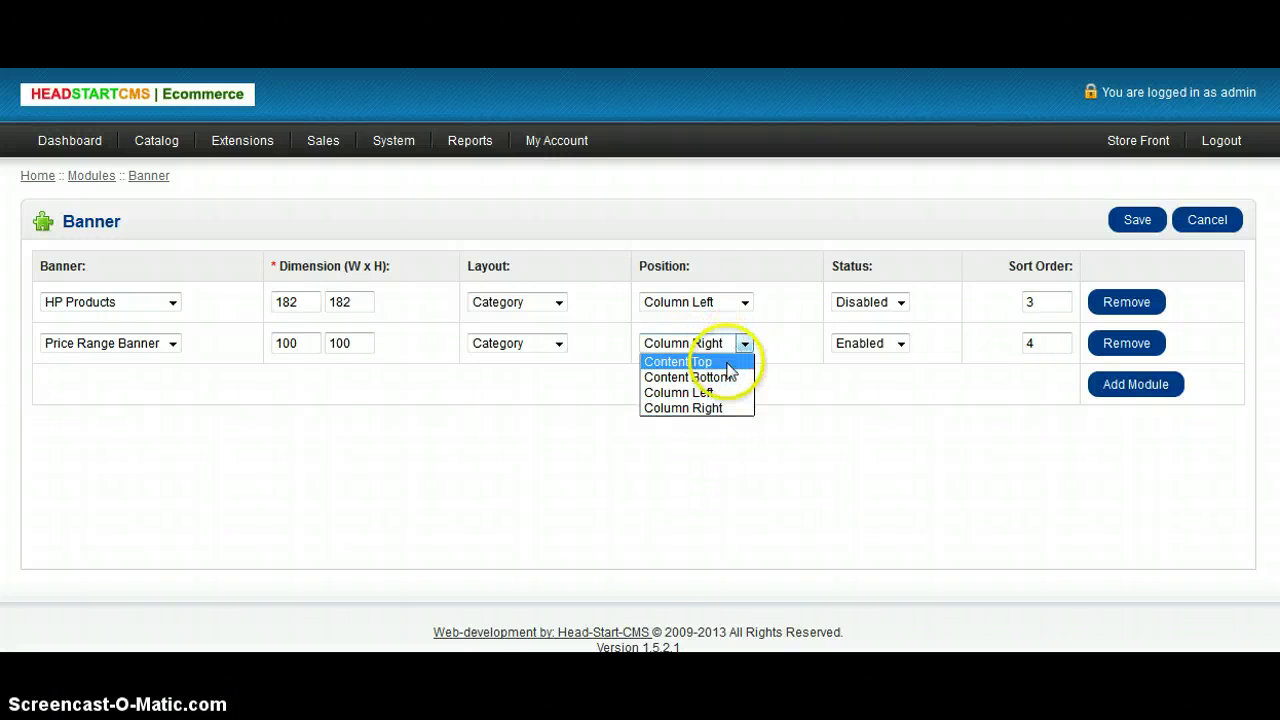
{"action": "left_click", "coordinate": [747, 343]}
{"action": "left_click", "coordinate": [557, 345]}
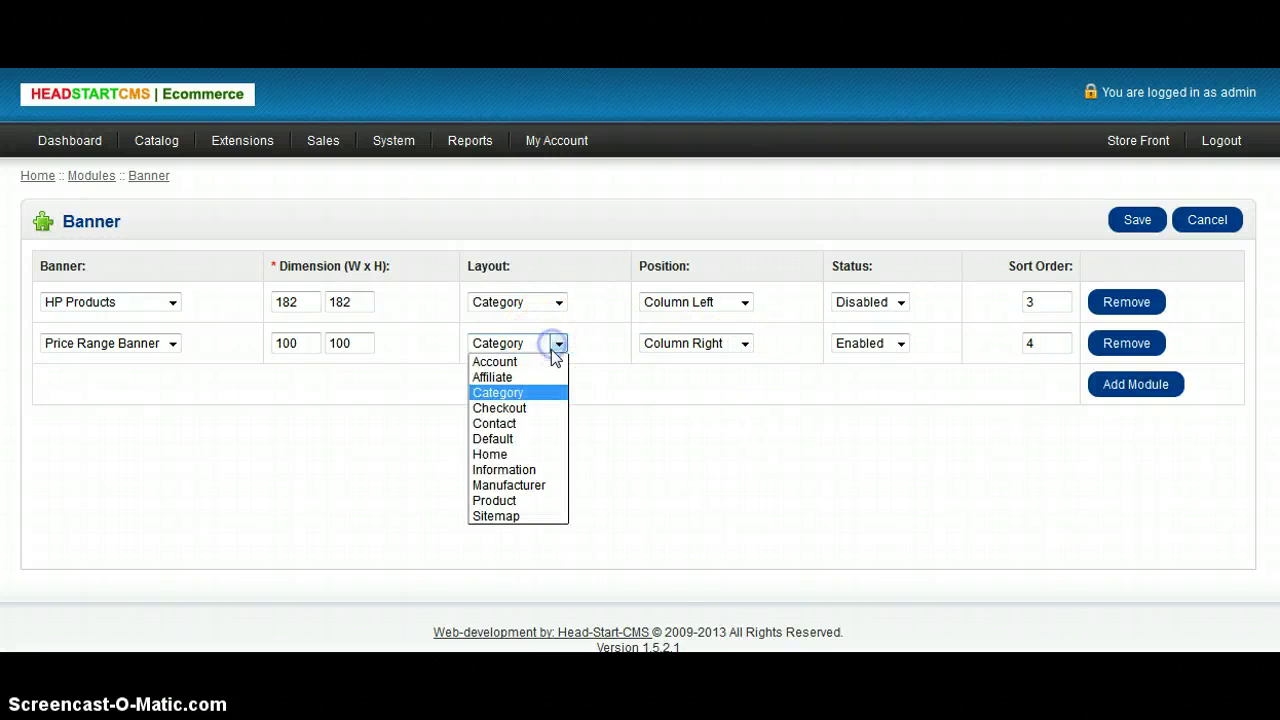
{"action": "left_click", "coordinate": [513, 453]}
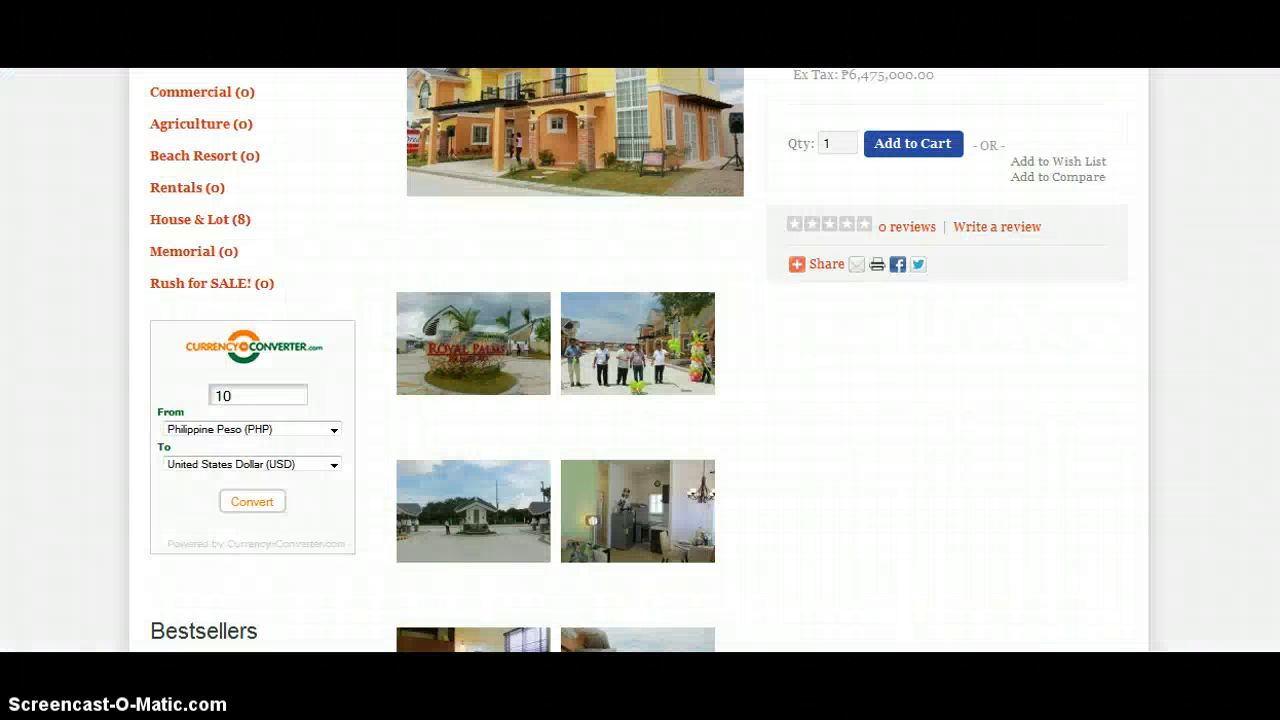
Open the storefront home page and examine it down to the footer for the Price Range banner.
{"action": "scroll", "coordinate": [394, 103], "scroll_direction": "up", "scroll_amount": 5}
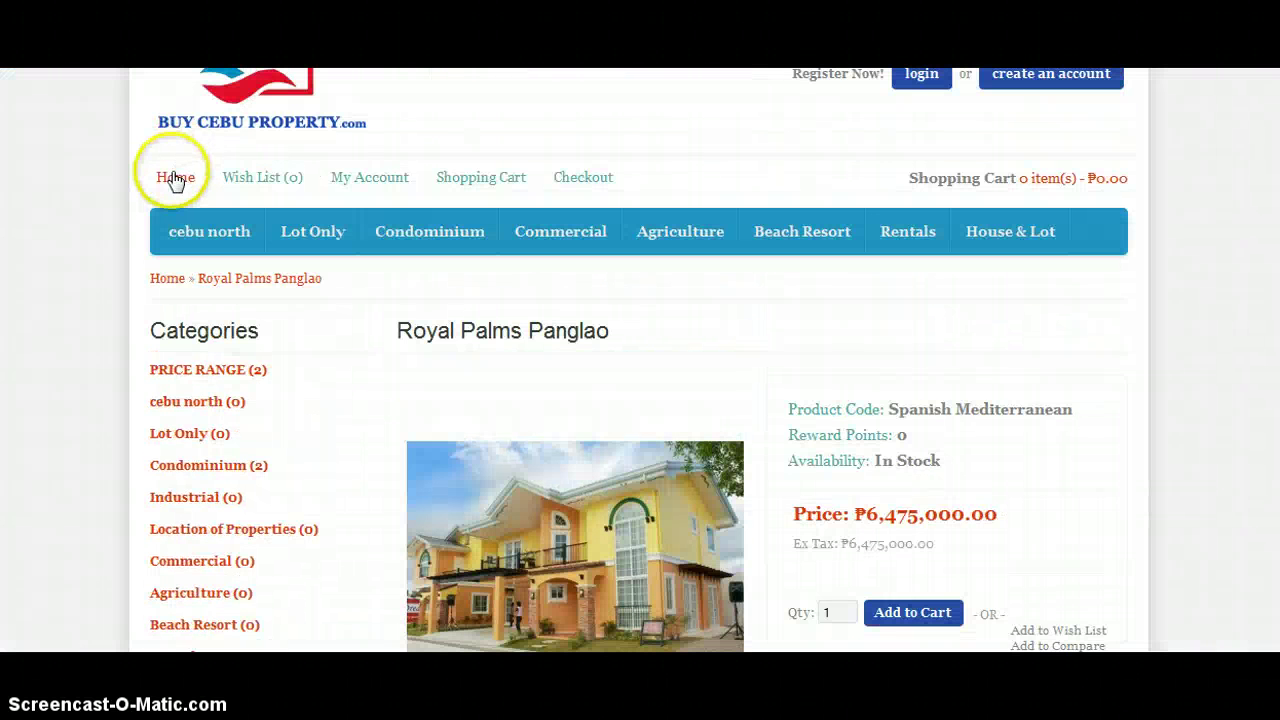
{"action": "left_click", "coordinate": [175, 180]}
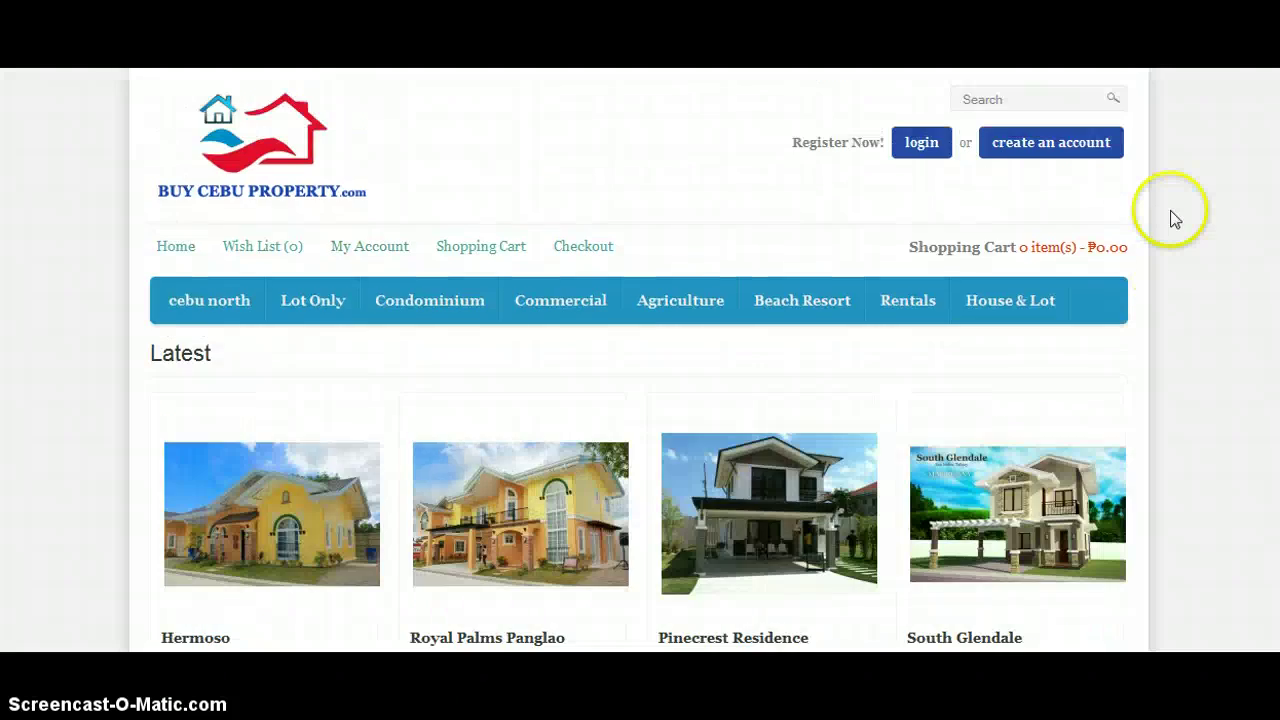
{"action": "scroll", "coordinate": [1150, 230], "scroll_direction": "down", "scroll_amount": 3}
{"action": "scroll", "coordinate": [1130, 250], "scroll_direction": "down", "scroll_amount": 1}
{"action": "scroll", "coordinate": [1129, 260], "scroll_direction": "down", "scroll_amount": 5}
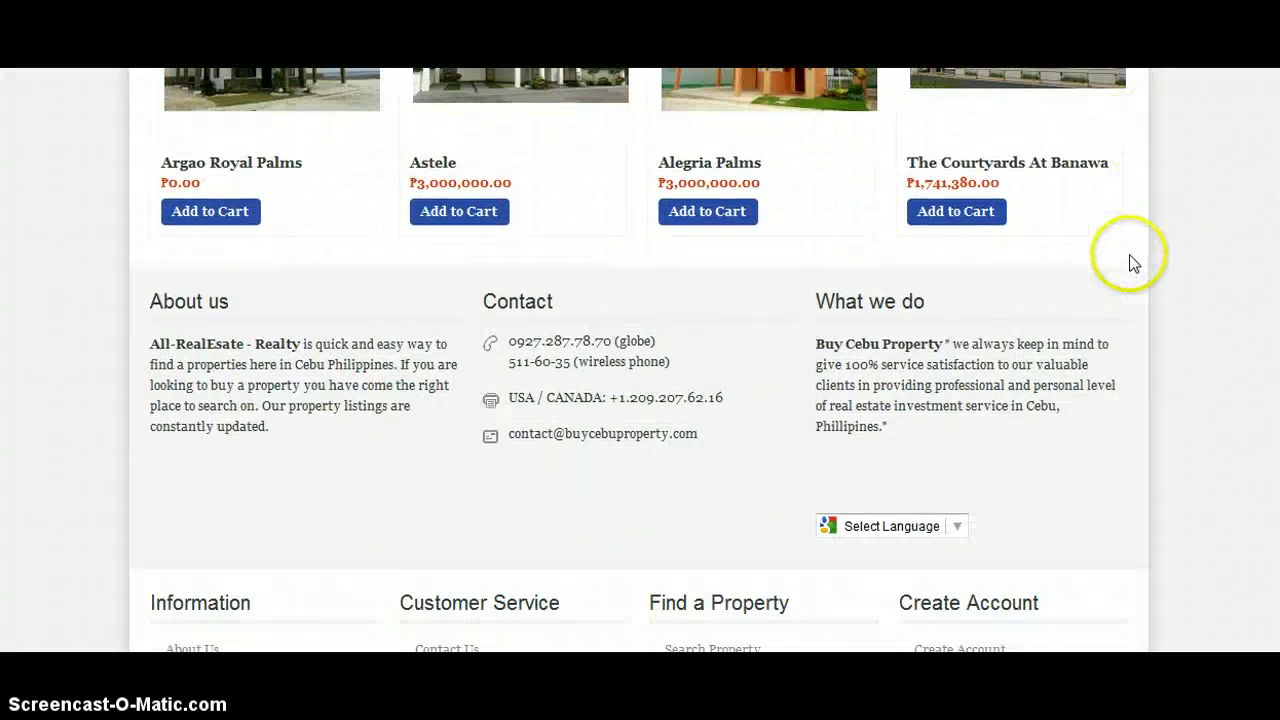
{"action": "scroll", "coordinate": [1112, 235], "scroll_direction": "up", "scroll_amount": 2}
{"action": "scroll", "coordinate": [1112, 235], "scroll_direction": "up", "scroll_amount": 4}
Set the Price Range Banner's position to Column Left in the Banner module, save, and check the reloaded storefront home page.
{"action": "key", "text": "ctrl+Tab"}
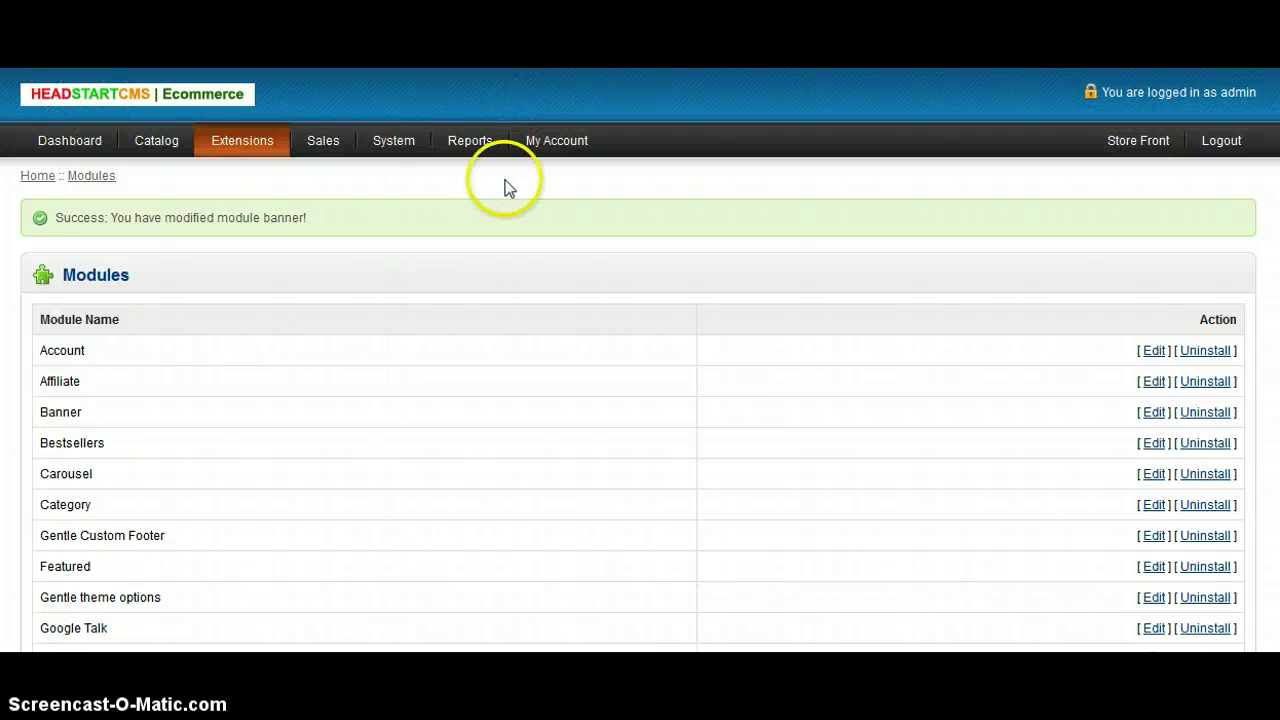
{"action": "key", "text": "alt+Left"}
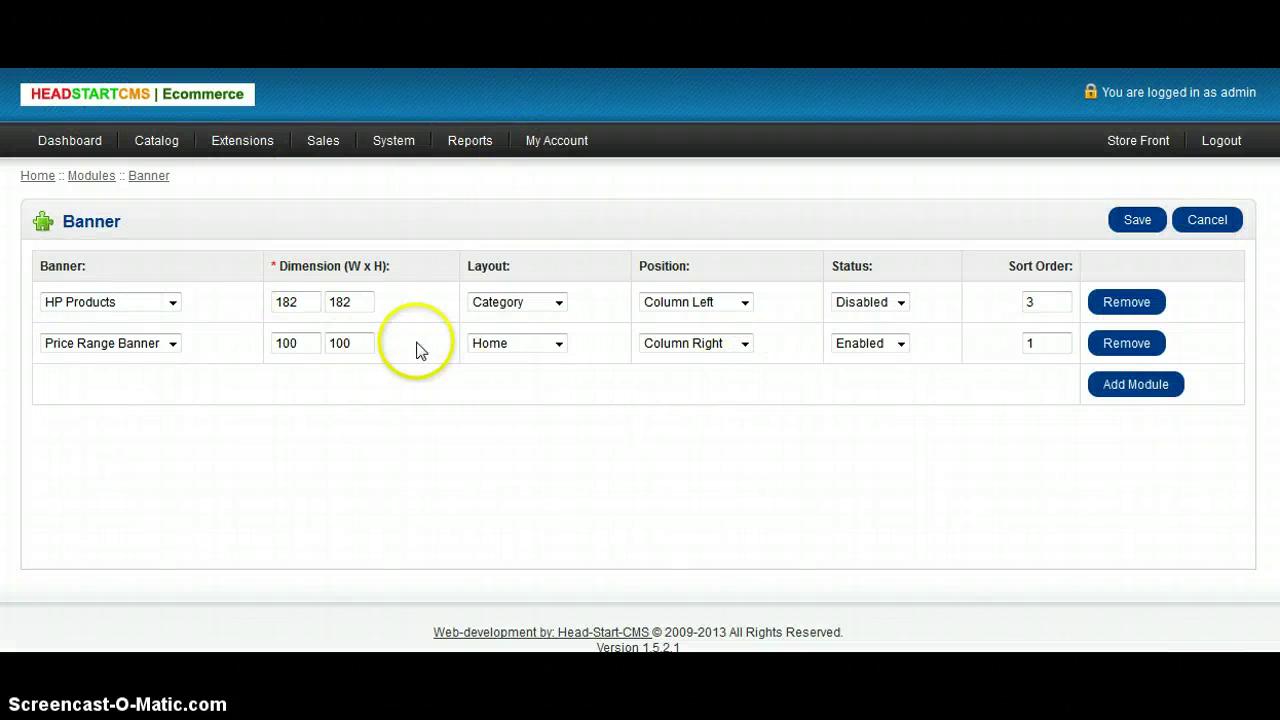
{"action": "left_click", "coordinate": [555, 345]}
{"action": "left_click", "coordinate": [555, 345]}
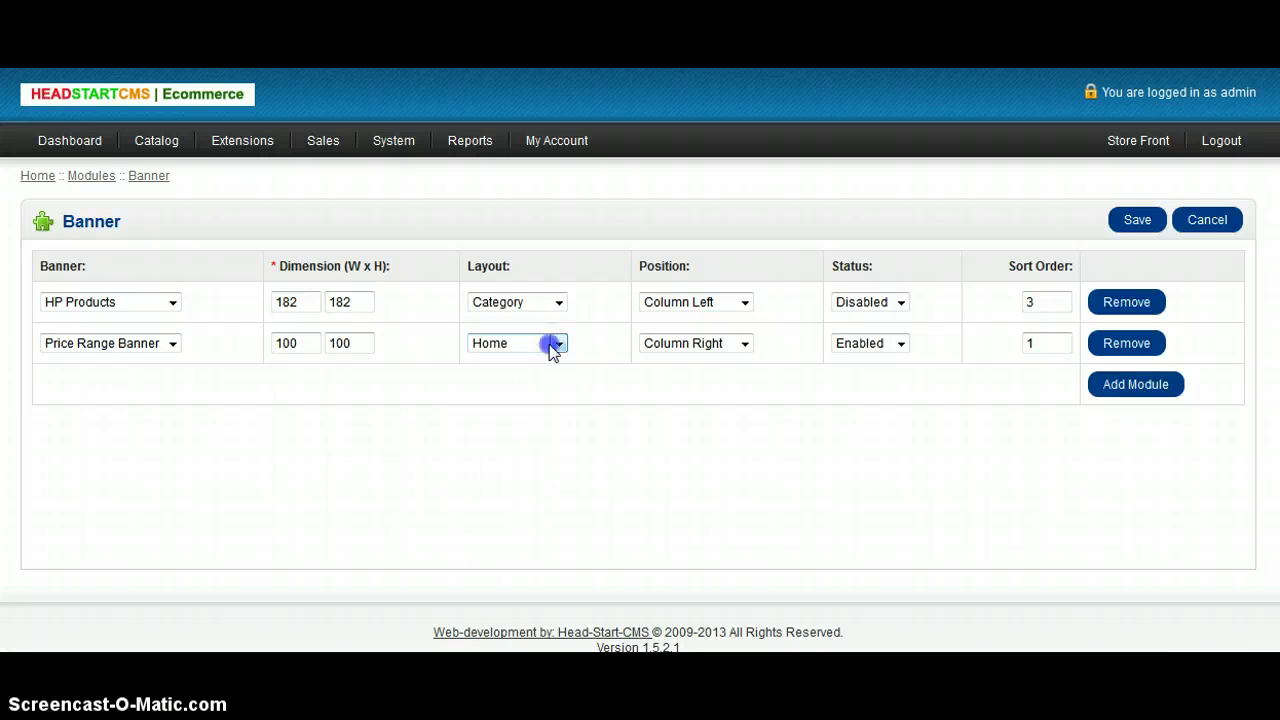
{"action": "left_click", "coordinate": [748, 343]}
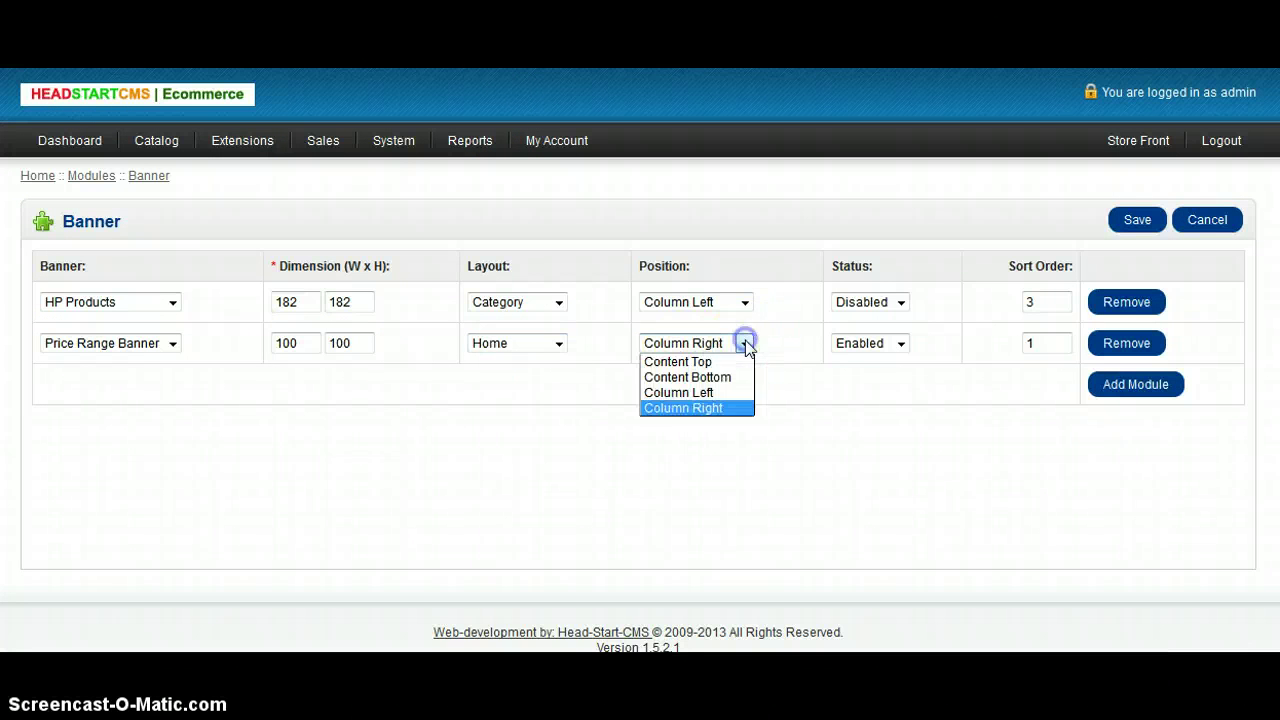
{"action": "left_click", "coordinate": [728, 392]}
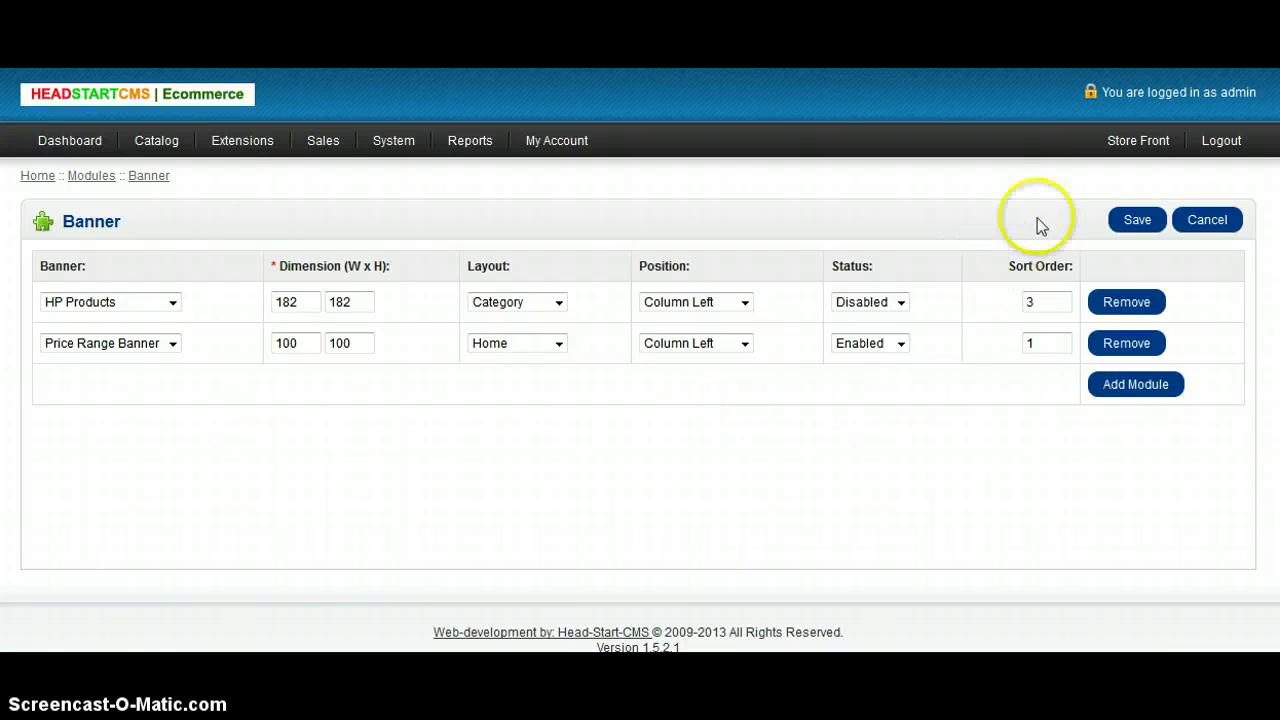
{"action": "left_click", "coordinate": [1135, 222]}
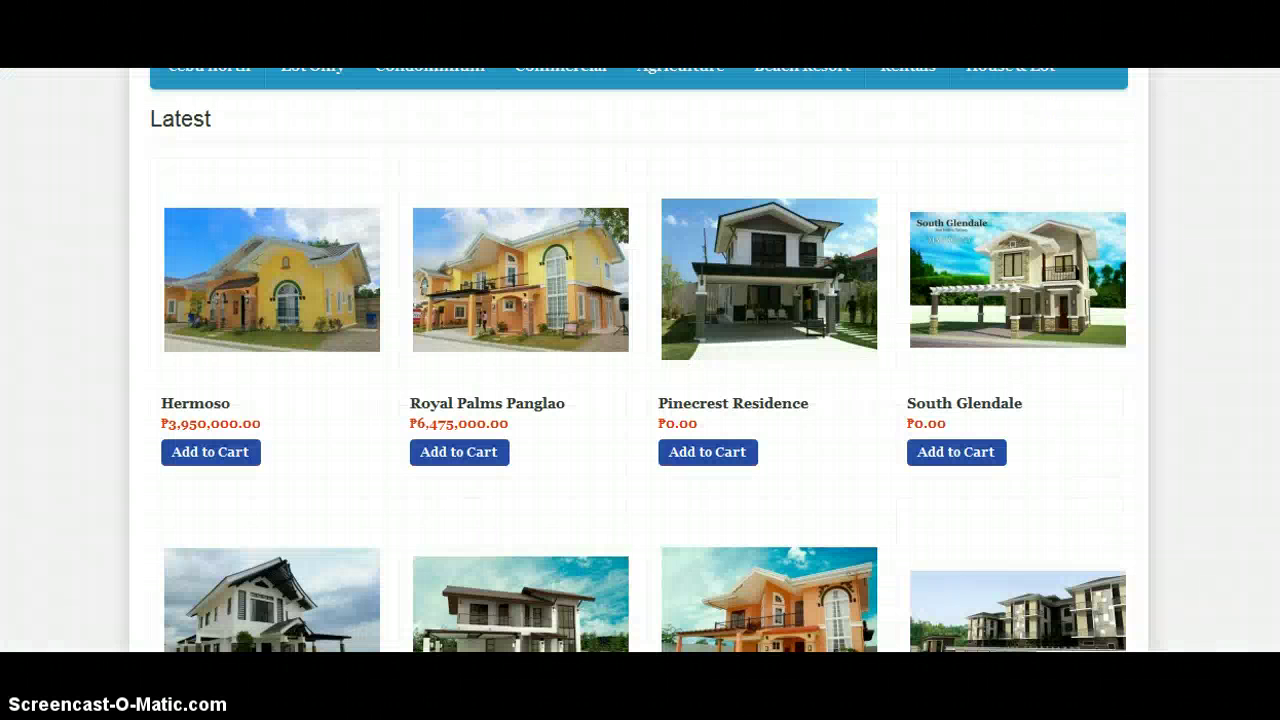
{"action": "key", "text": "F5"}
{"action": "scroll", "coordinate": [1074, 228], "scroll_direction": "down", "scroll_amount": 1}
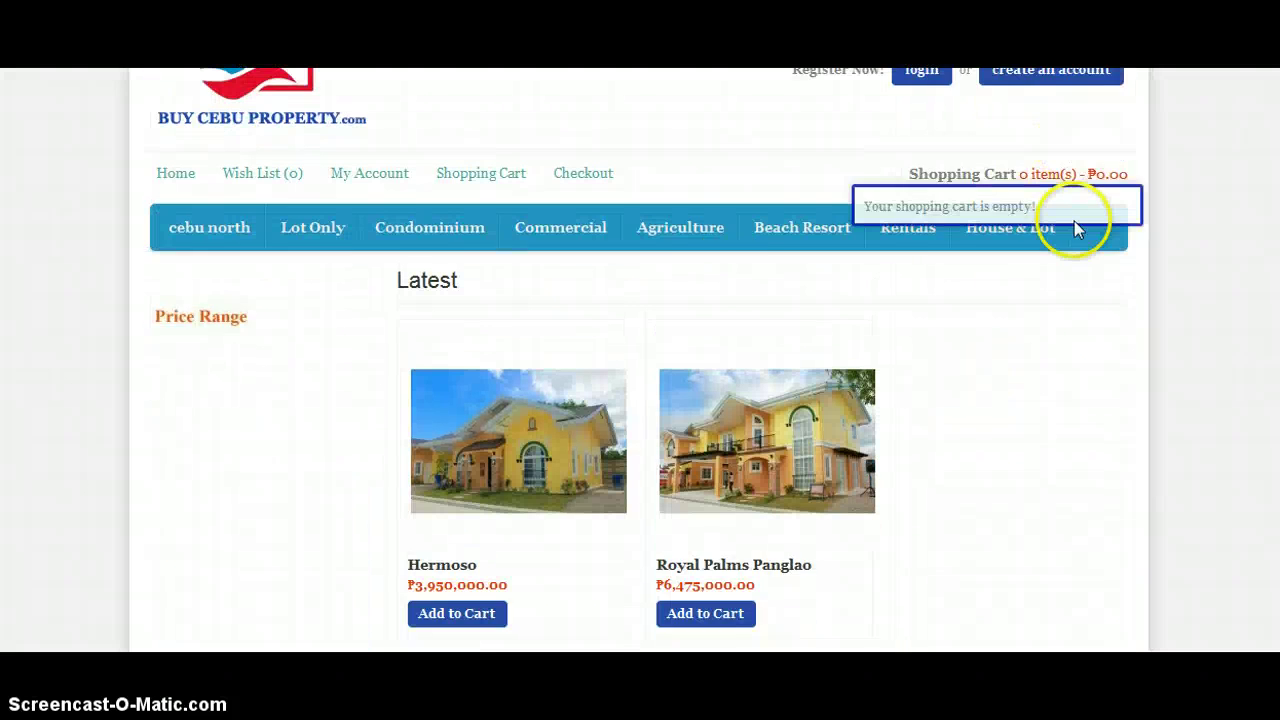
Set the Price Range Banner's width to 200 in the Banner module, save, and check the banner on the storefront home page.
{"action": "scroll", "coordinate": [1074, 228], "scroll_direction": "down", "scroll_amount": 1}
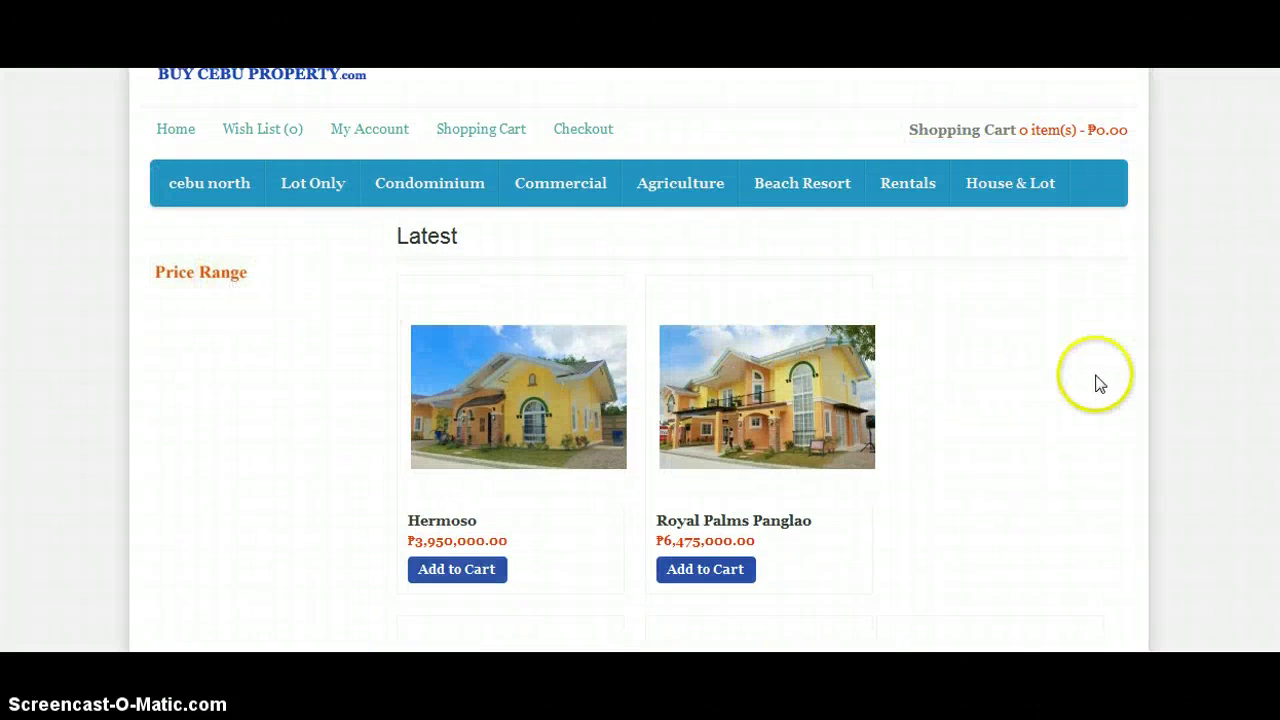
{"action": "scroll", "coordinate": [1094, 380], "scroll_direction": "down", "scroll_amount": 5}
{"action": "scroll", "coordinate": [1147, 392], "scroll_direction": "up", "scroll_amount": 5}
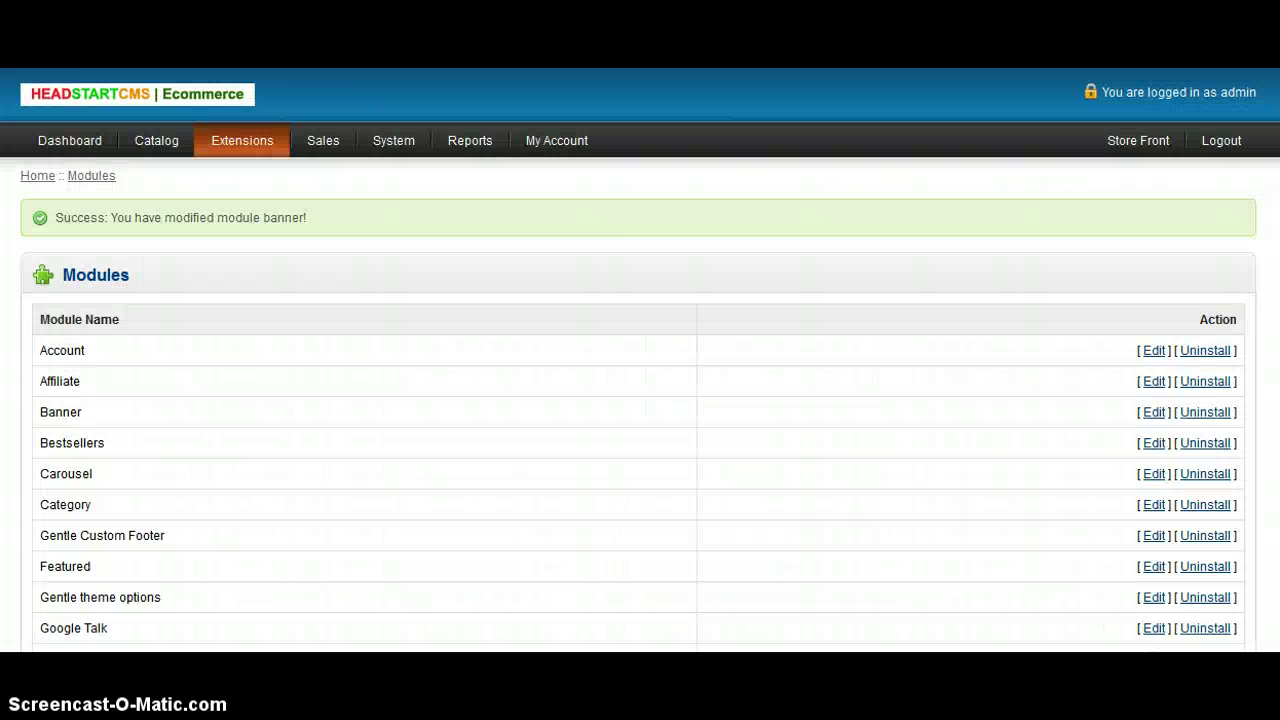
{"action": "left_click", "coordinate": [188, 172]}
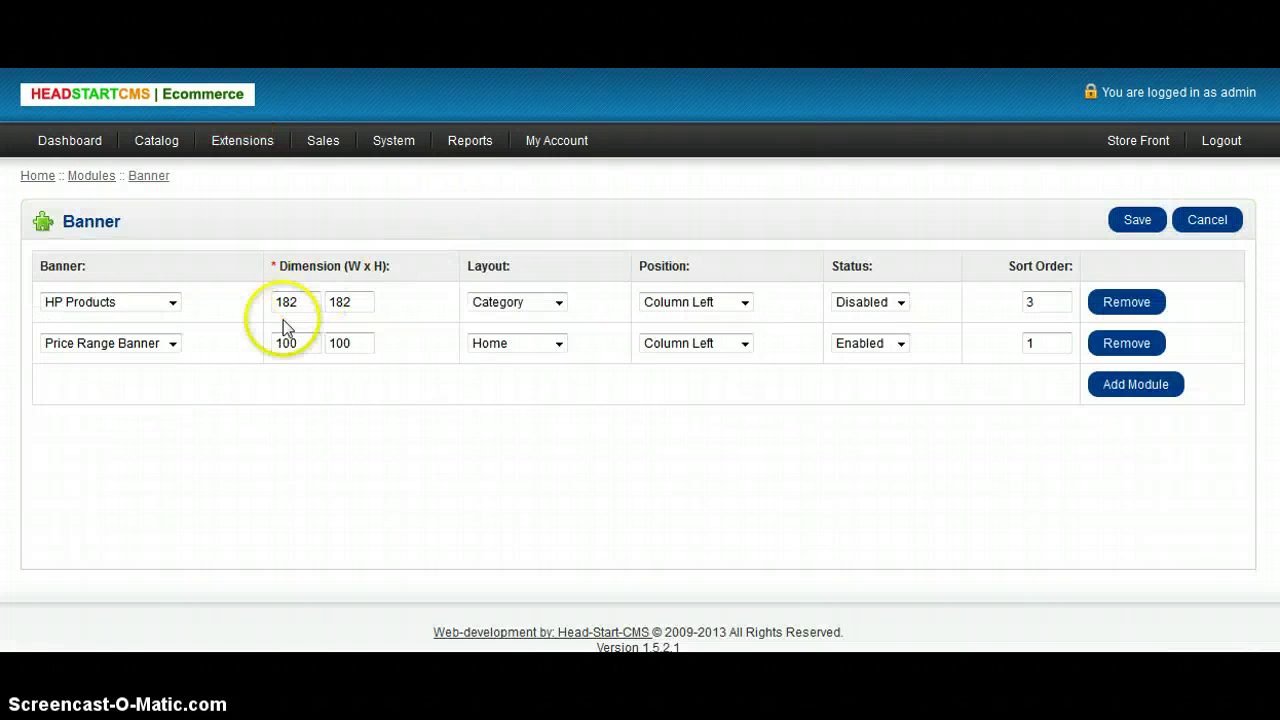
{"action": "left_click", "coordinate": [303, 346]}
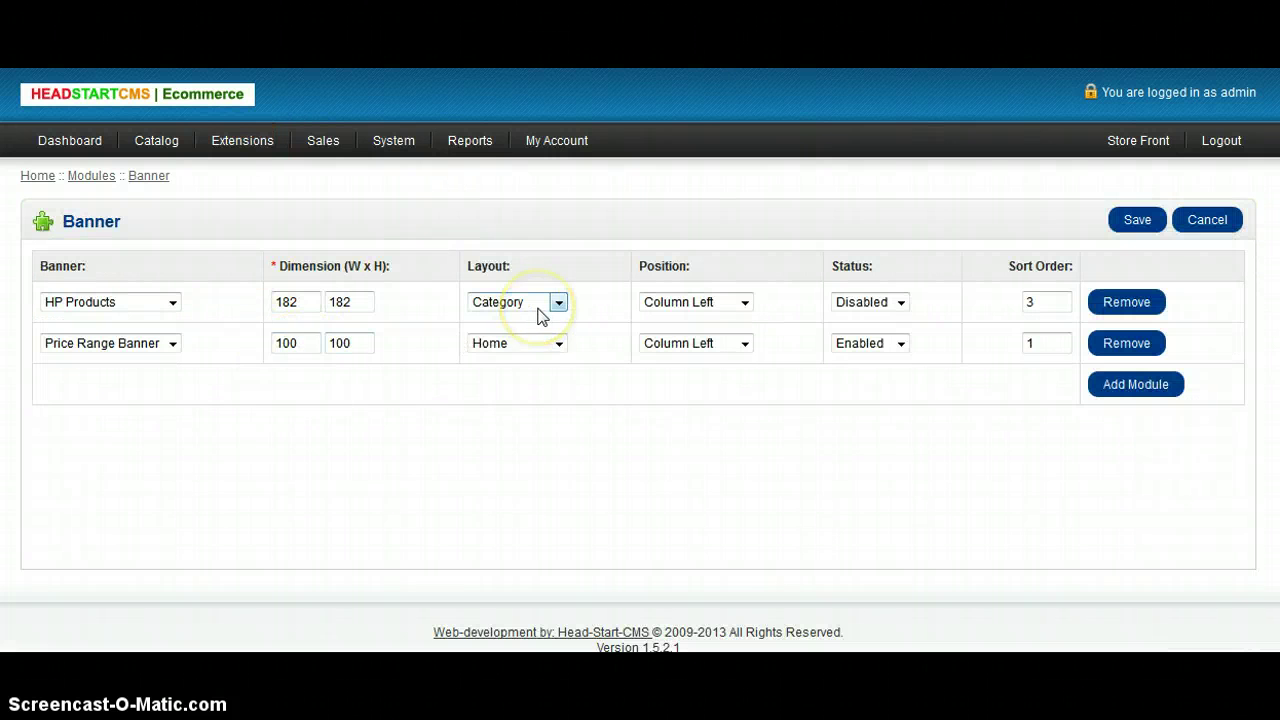
{"action": "key", "text": "BackSpace"}
{"action": "key", "text": "BackSpace"}
{"action": "key", "text": "BackSpace"}
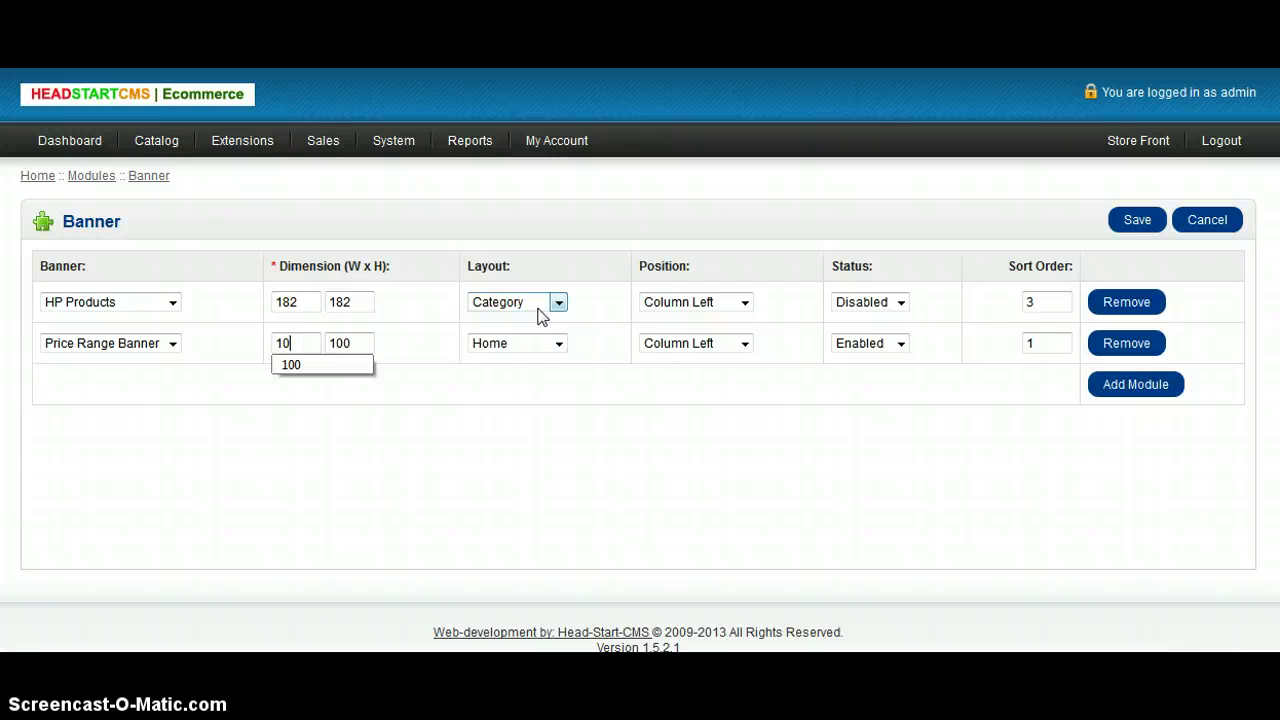
{"action": "type", "text": "200"}
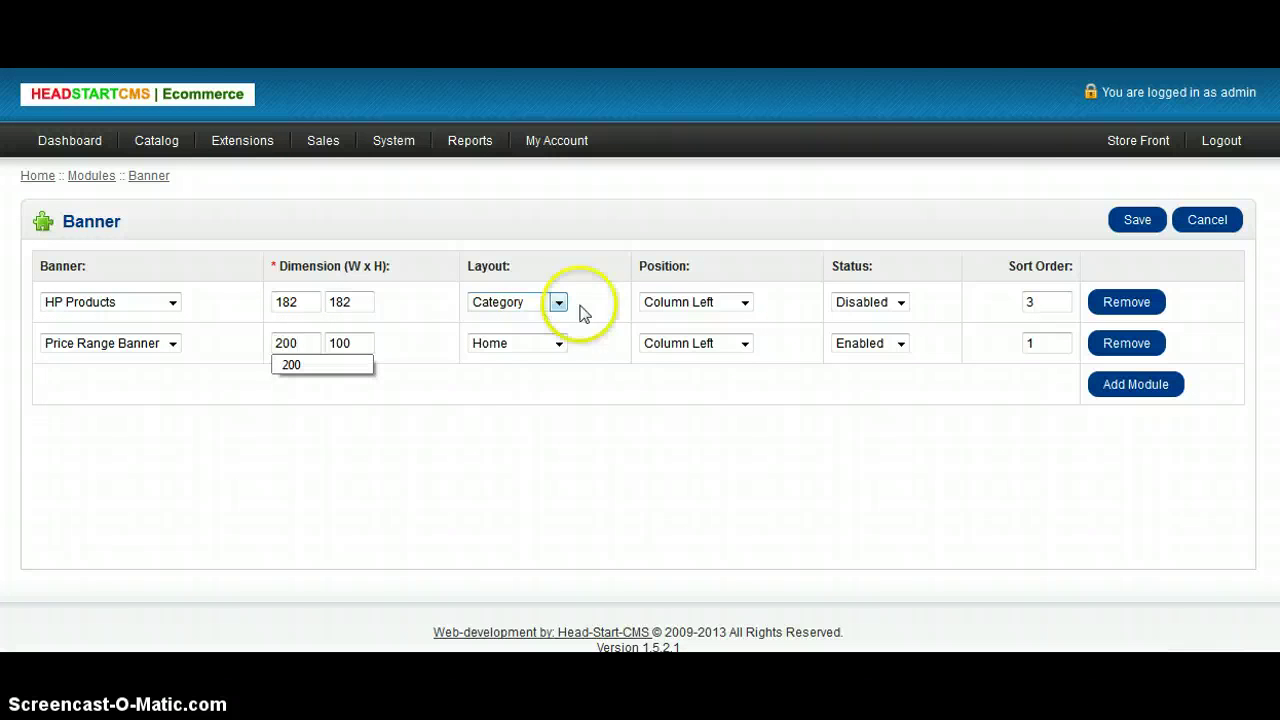
{"action": "left_click", "coordinate": [1137, 222]}
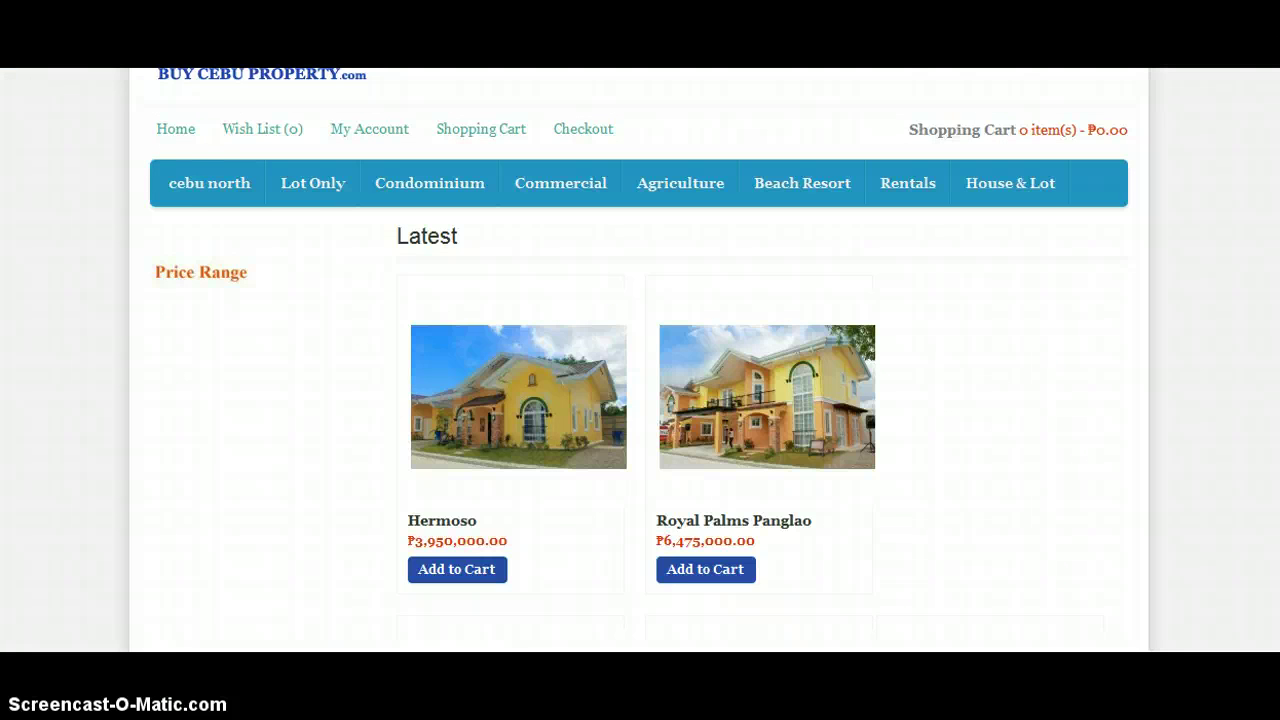
{"action": "scroll", "coordinate": [1018, 122], "scroll_direction": "up", "scroll_amount": 2}
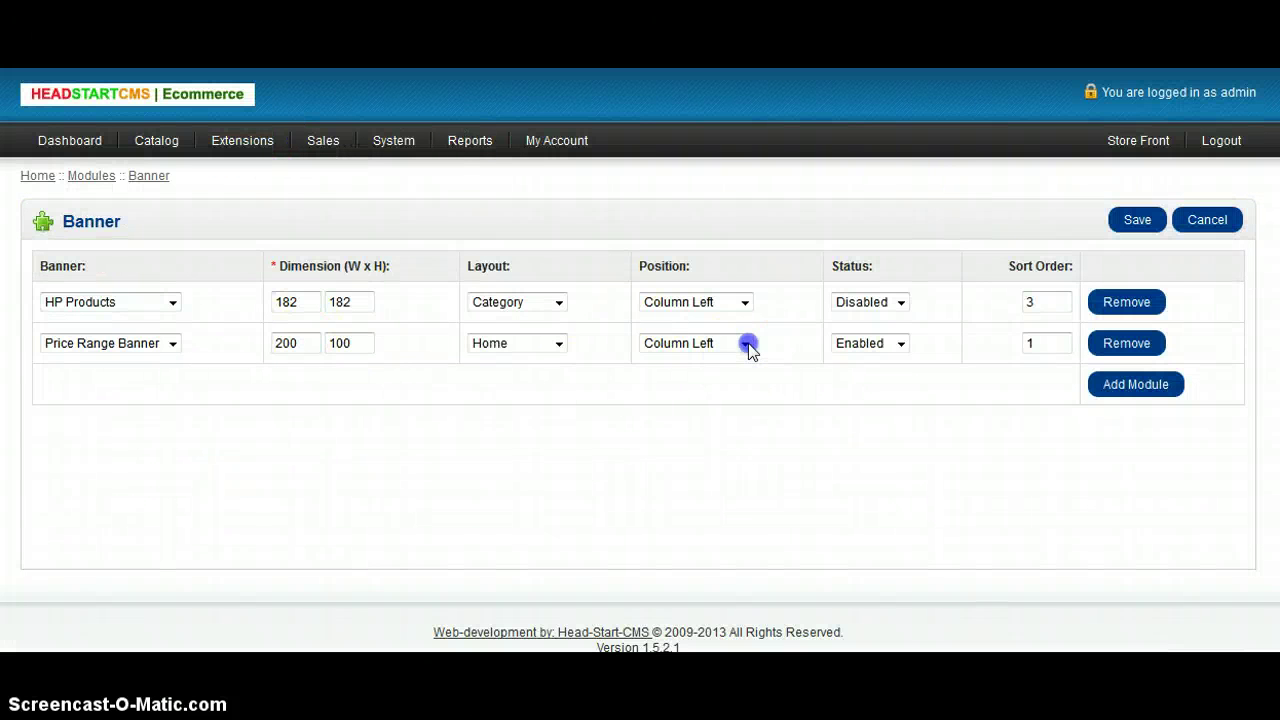
Set the Price Range Banner's layout to Contact, save, and open the storefront's Contact Us page to check for the banner.
{"action": "left_click", "coordinate": [747, 343]}
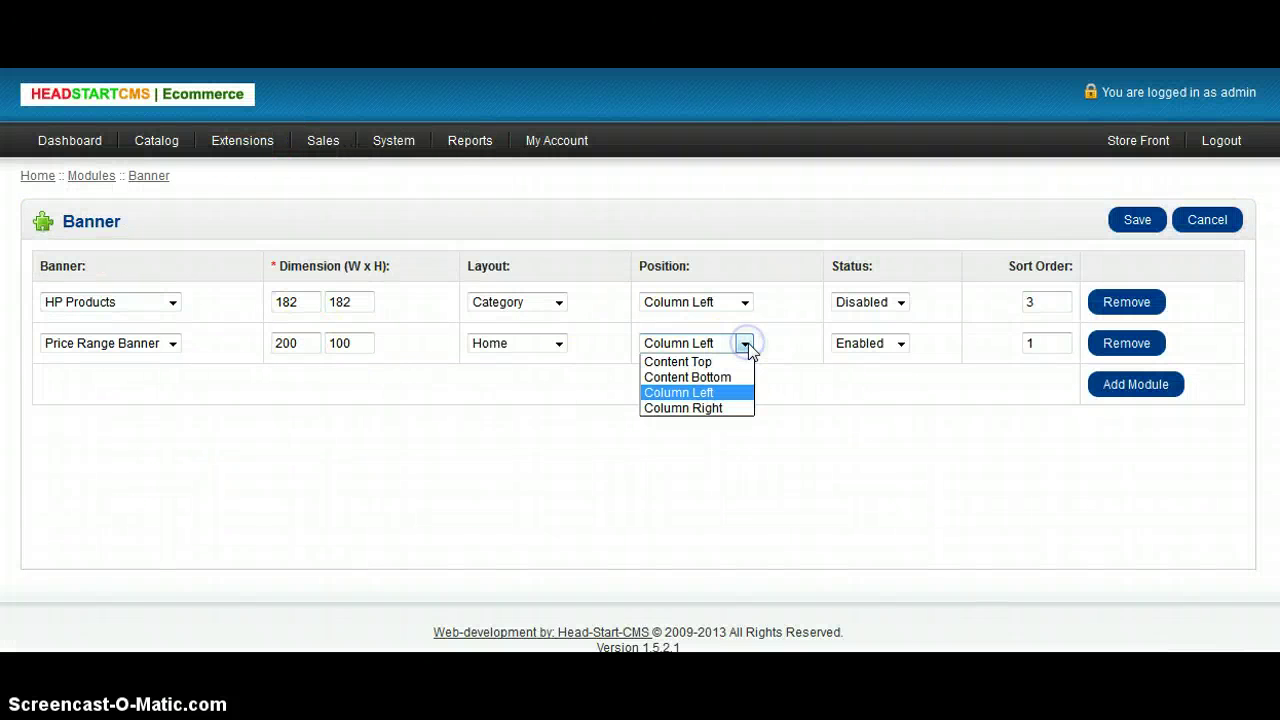
{"action": "left_click", "coordinate": [555, 345]}
{"action": "left_click", "coordinate": [545, 348]}
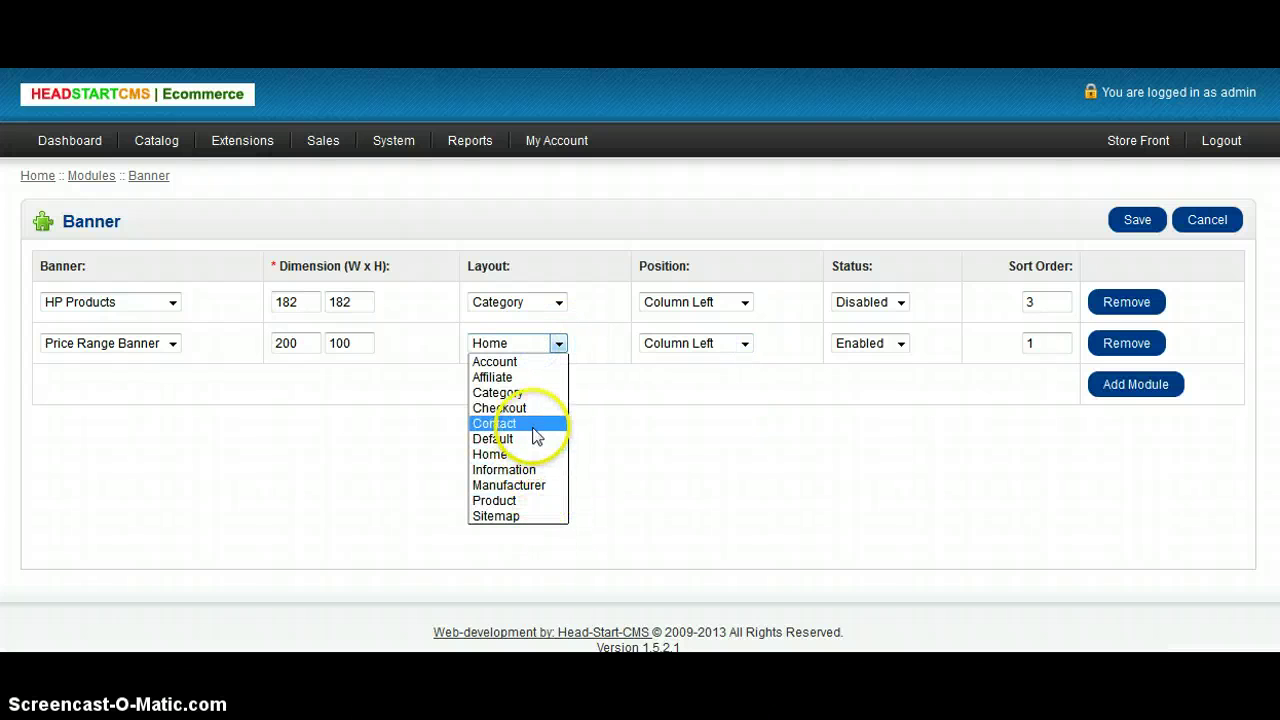
{"action": "left_click", "coordinate": [534, 428]}
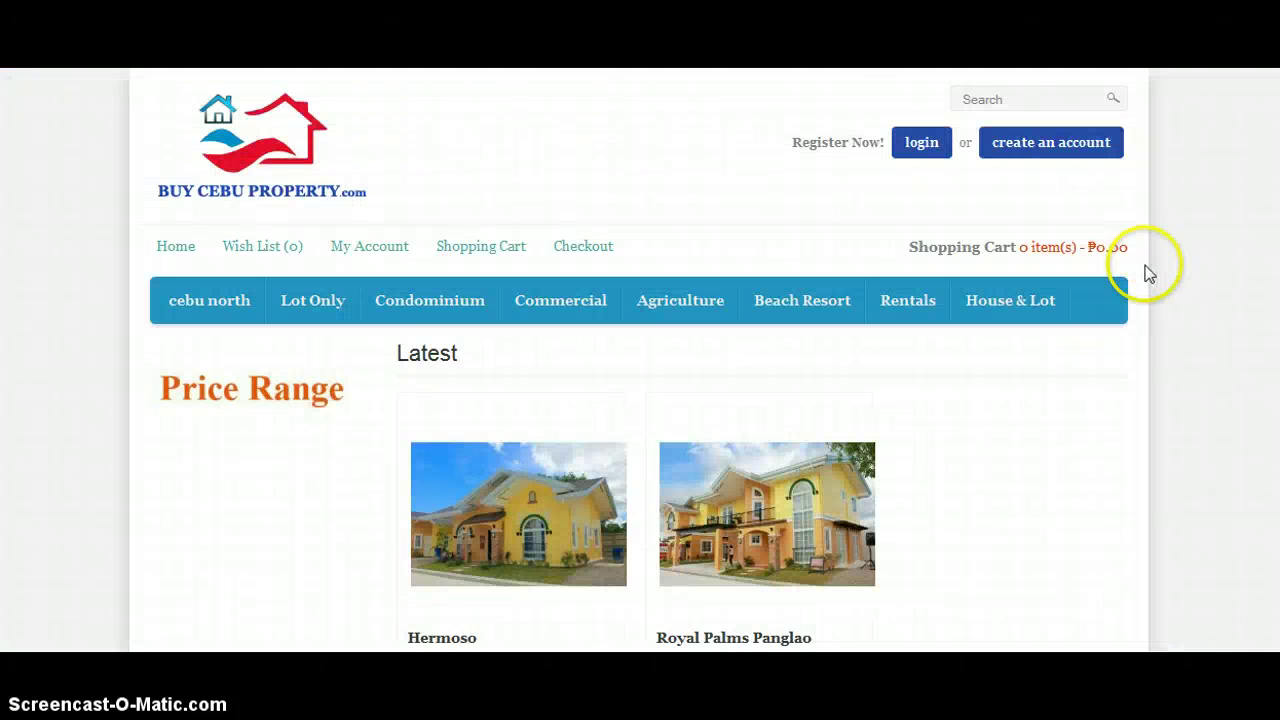
{"action": "scroll", "coordinate": [923, 411], "scroll_direction": "down", "scroll_amount": 10}
{"action": "scroll", "coordinate": [923, 411], "scroll_direction": "down", "scroll_amount": 6}
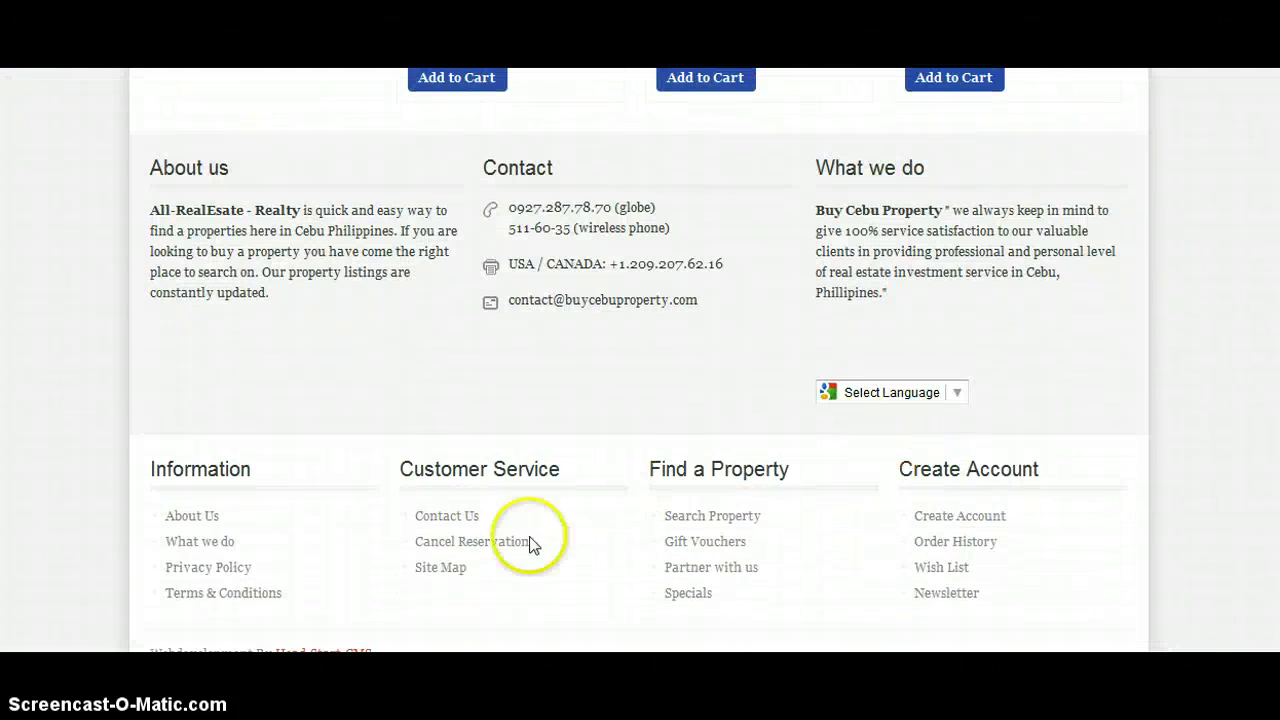
{"action": "left_click", "coordinate": [462, 515]}
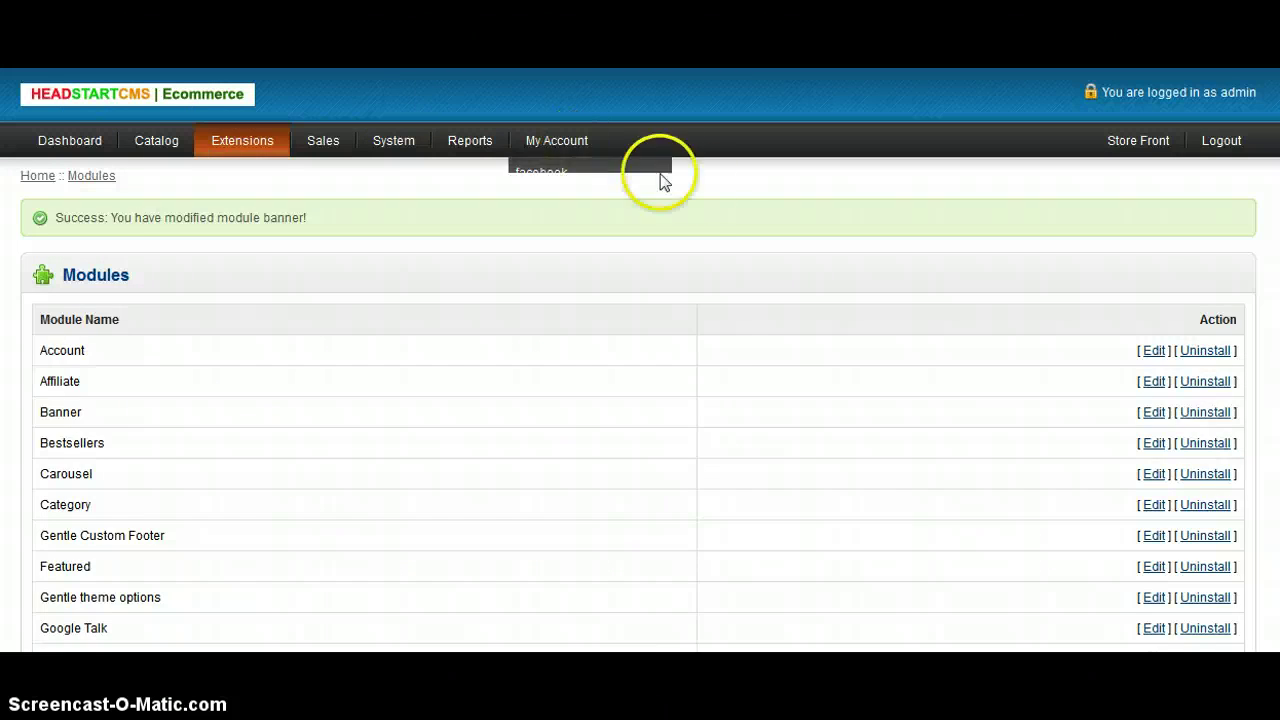
Set the Price Range Banner's layout to Category, save, and check the banner on the storefront's cebu north category page.
{"action": "key", "text": "alt+Left"}
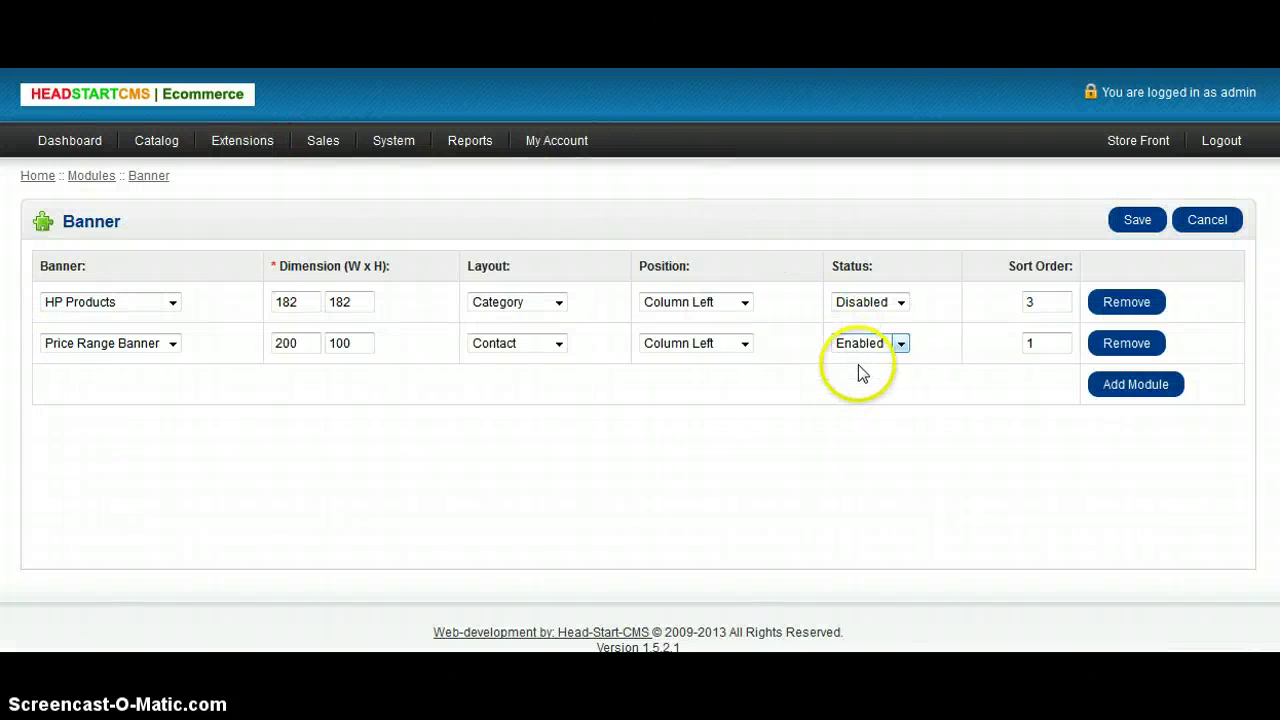
{"action": "left_click", "coordinate": [745, 343]}
{"action": "left_click", "coordinate": [745, 343]}
{"action": "left_click", "coordinate": [558, 343]}
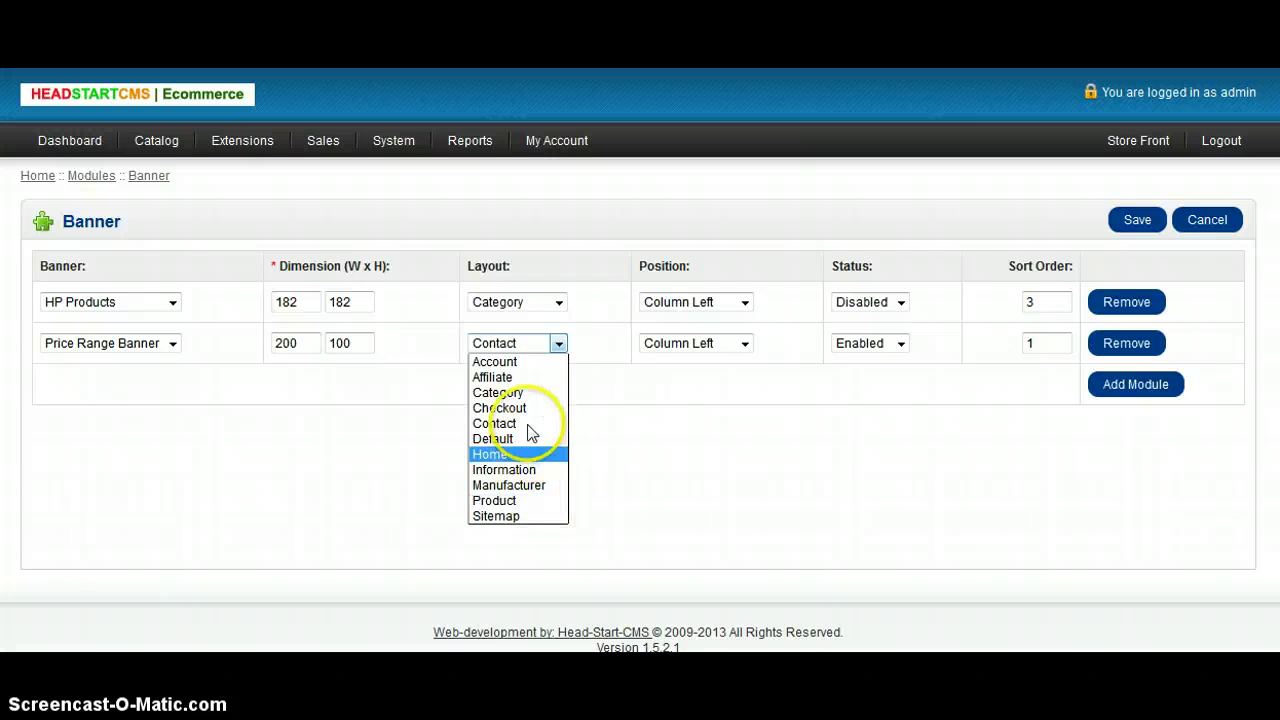
{"action": "left_click", "coordinate": [527, 394]}
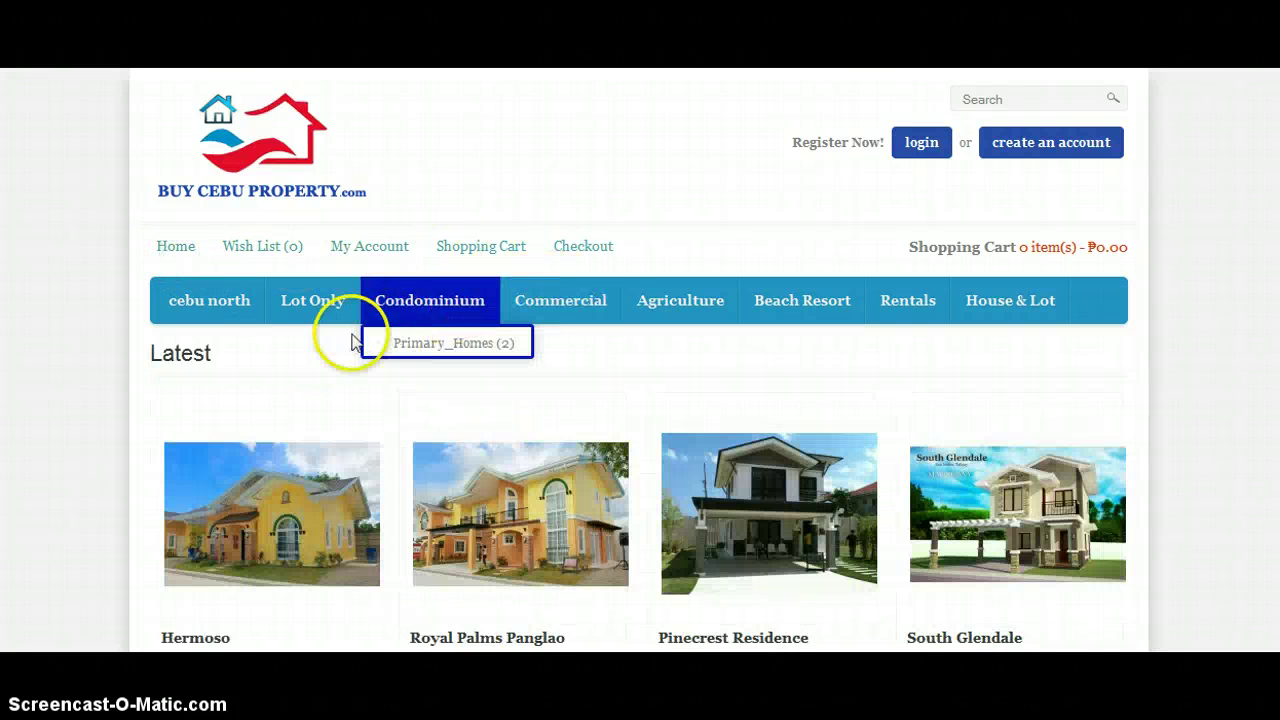
{"action": "left_click", "coordinate": [228, 298]}
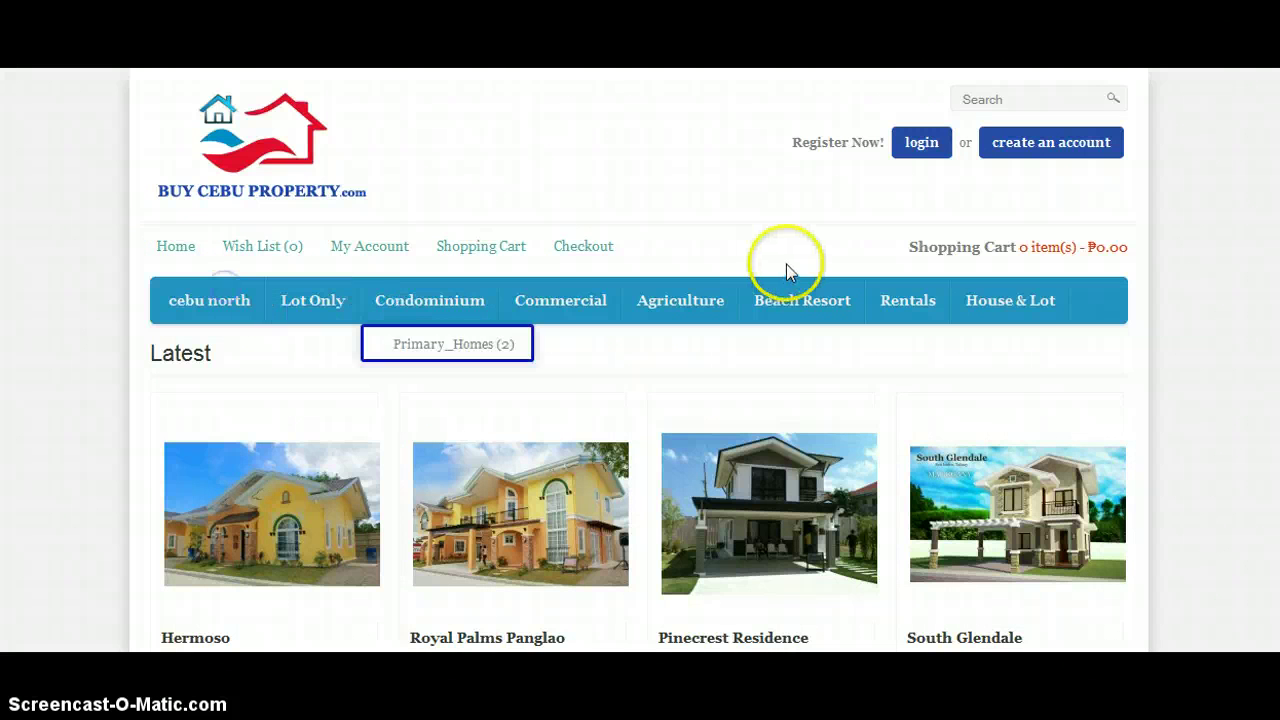
{"action": "scroll", "coordinate": [786, 264], "scroll_direction": "down", "scroll_amount": 1}
{"action": "scroll", "coordinate": [789, 272], "scroll_direction": "down", "scroll_amount": 3}
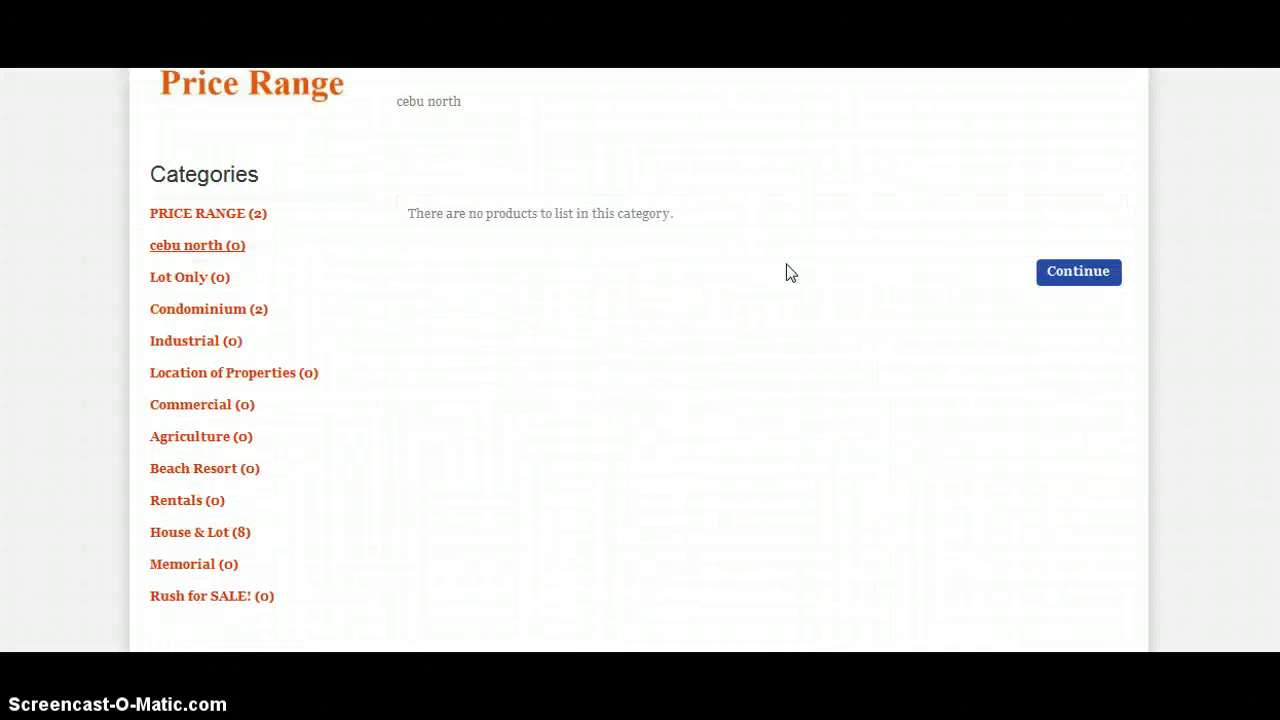
{"action": "scroll", "coordinate": [789, 272], "scroll_direction": "up", "scroll_amount": 3}
{"action": "left_click", "coordinate": [457, 285]}
{"action": "left_click", "coordinate": [250, 316]}
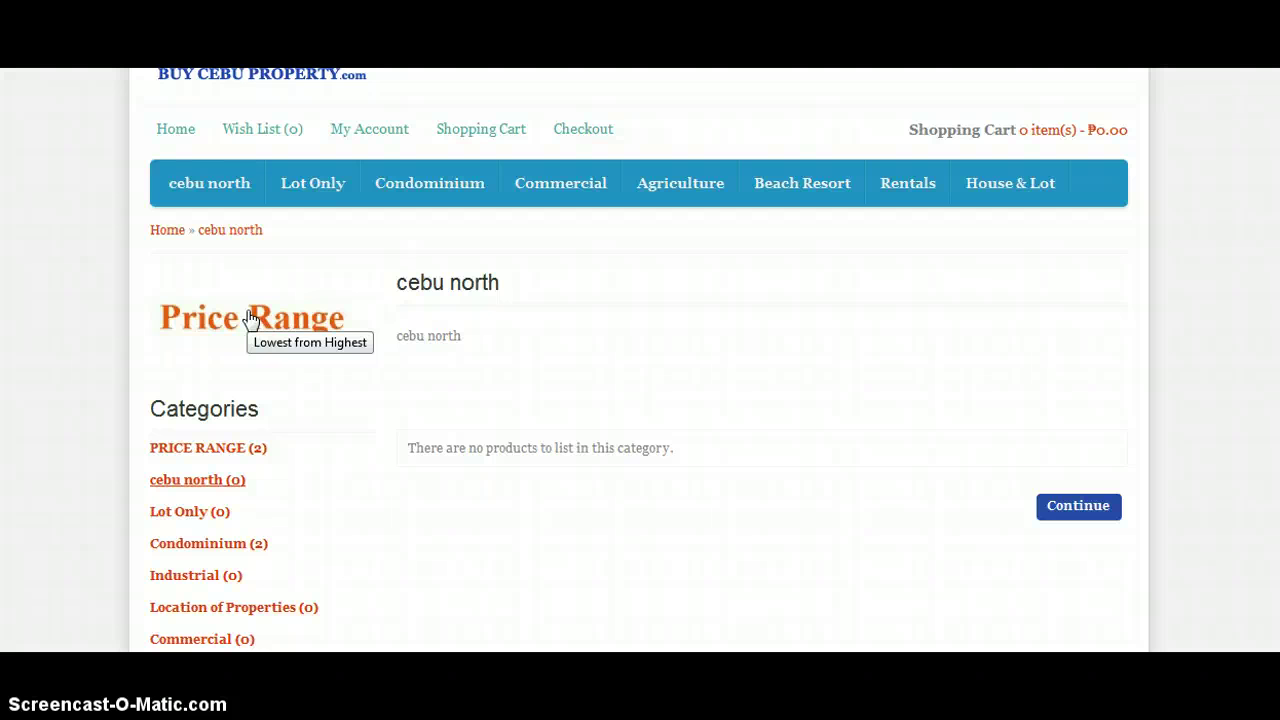
Return to the storefront home page, open the Royal Palms Panglao product, and examine its page for the Price Range banner.
{"action": "left_click", "coordinate": [177, 138]}
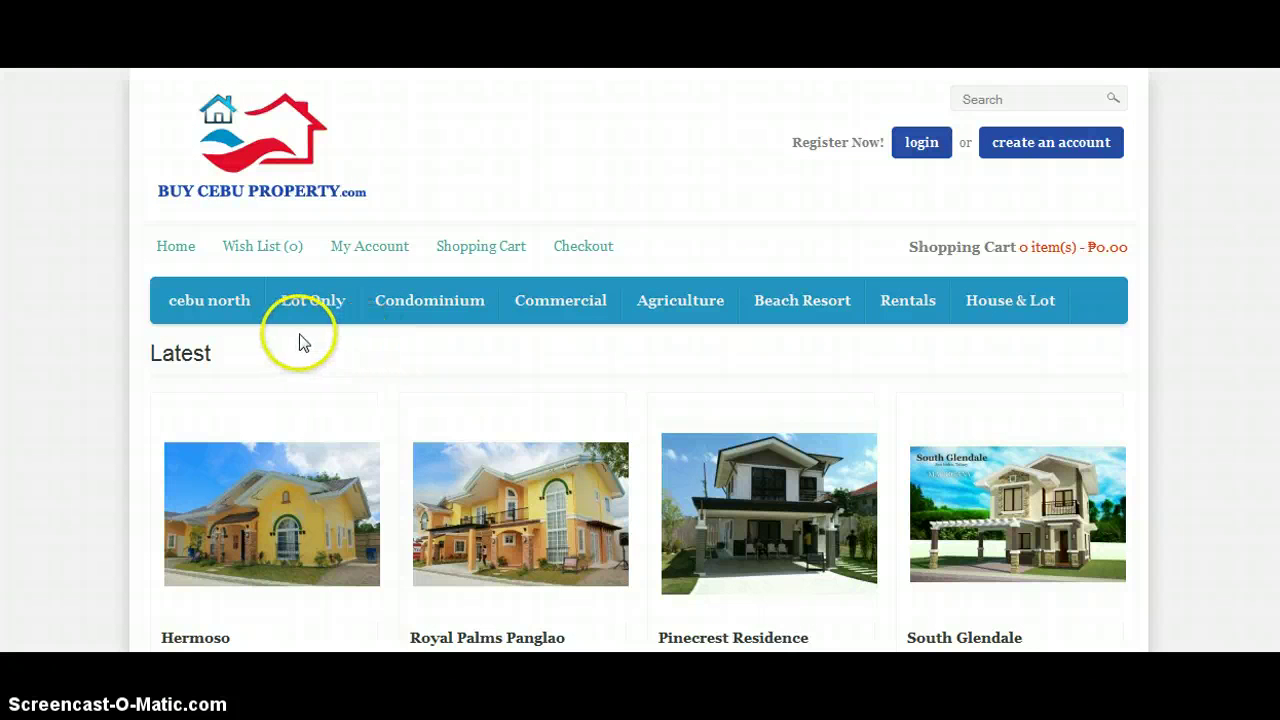
{"action": "left_click", "coordinate": [518, 467]}
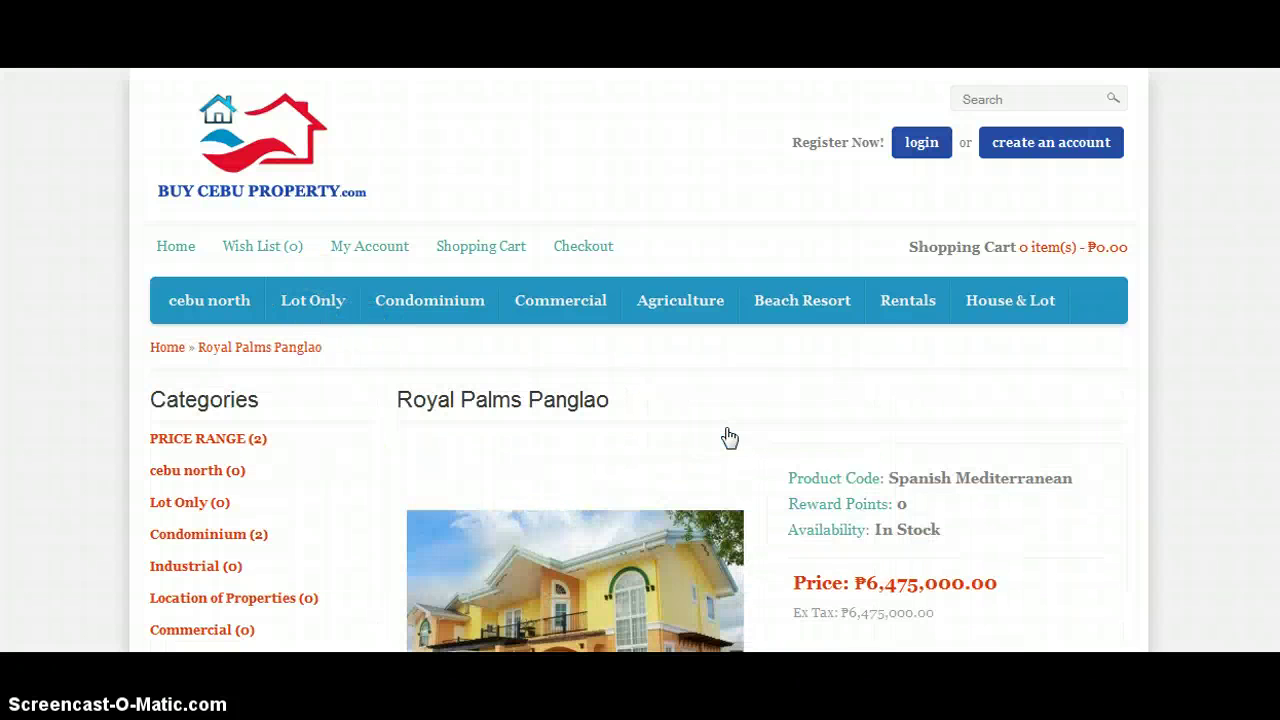
{"action": "scroll", "coordinate": [728, 437], "scroll_direction": "down", "scroll_amount": 3}
{"action": "scroll", "coordinate": [728, 437], "scroll_direction": "down", "scroll_amount": 5}
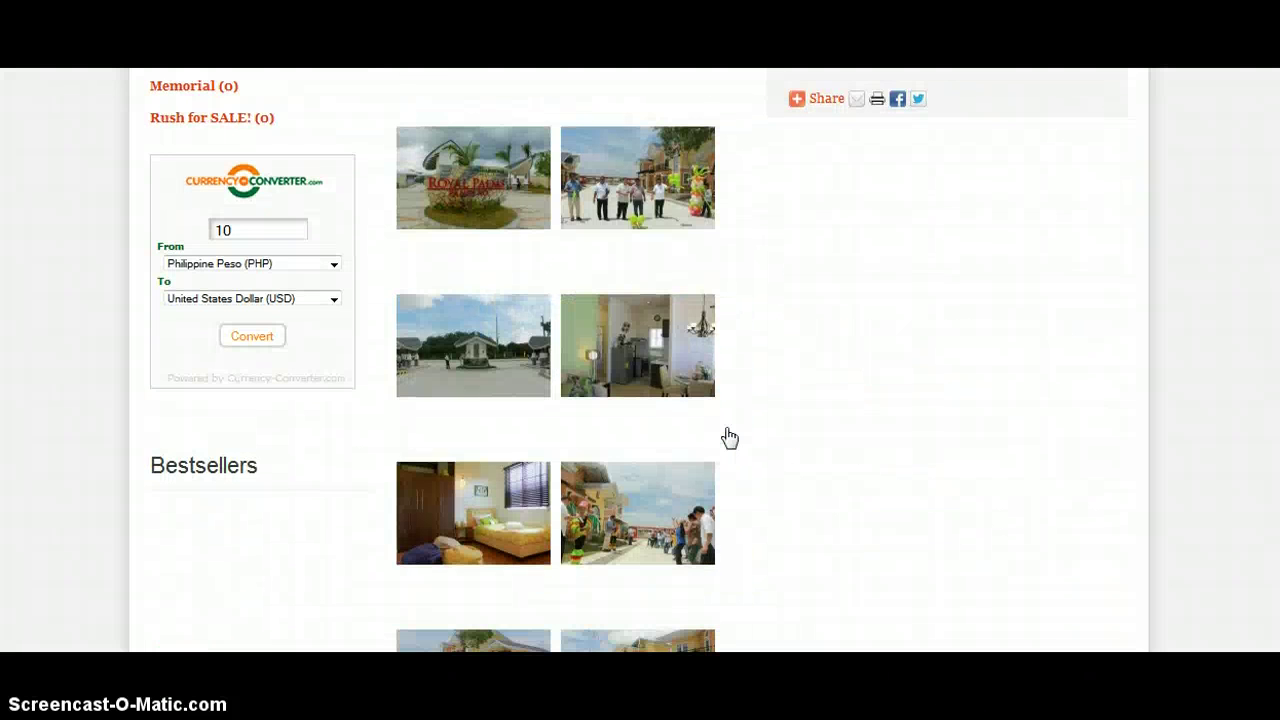
{"action": "scroll", "coordinate": [728, 437], "scroll_direction": "down", "scroll_amount": 5}
{"action": "scroll", "coordinate": [728, 437], "scroll_direction": "up", "scroll_amount": 9}
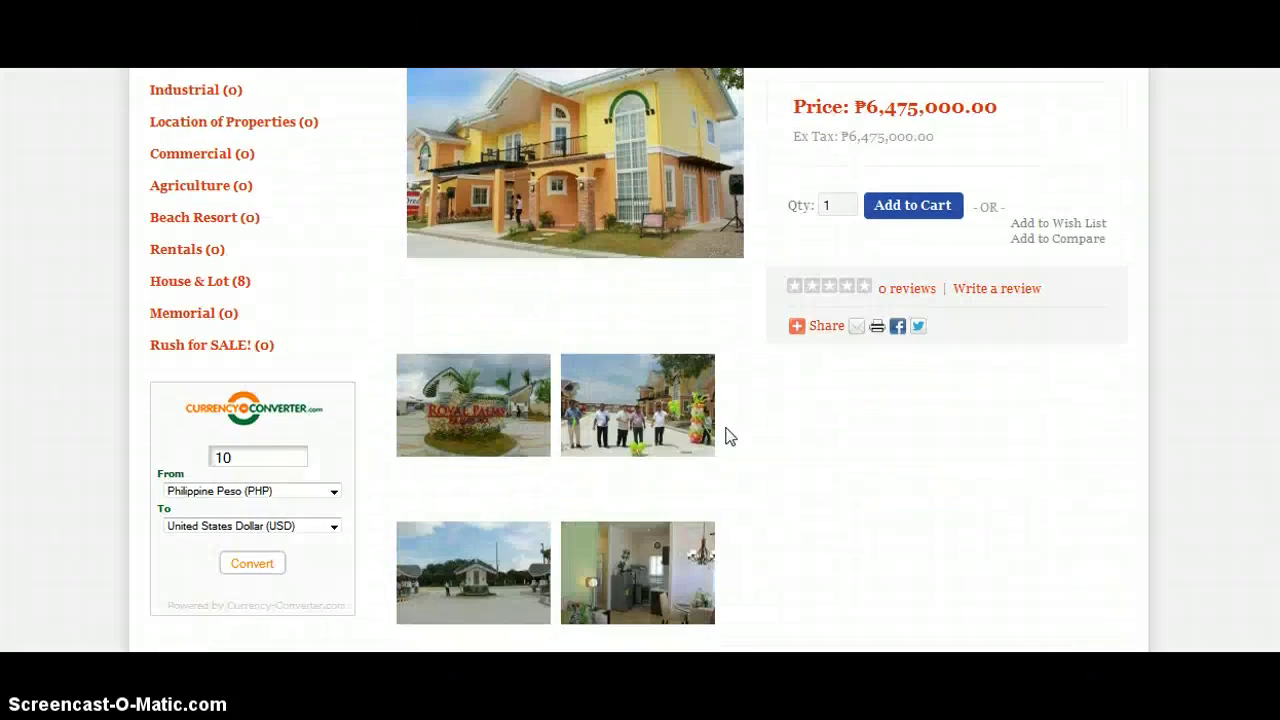
{"action": "scroll", "coordinate": [728, 437], "scroll_direction": "up", "scroll_amount": 3}
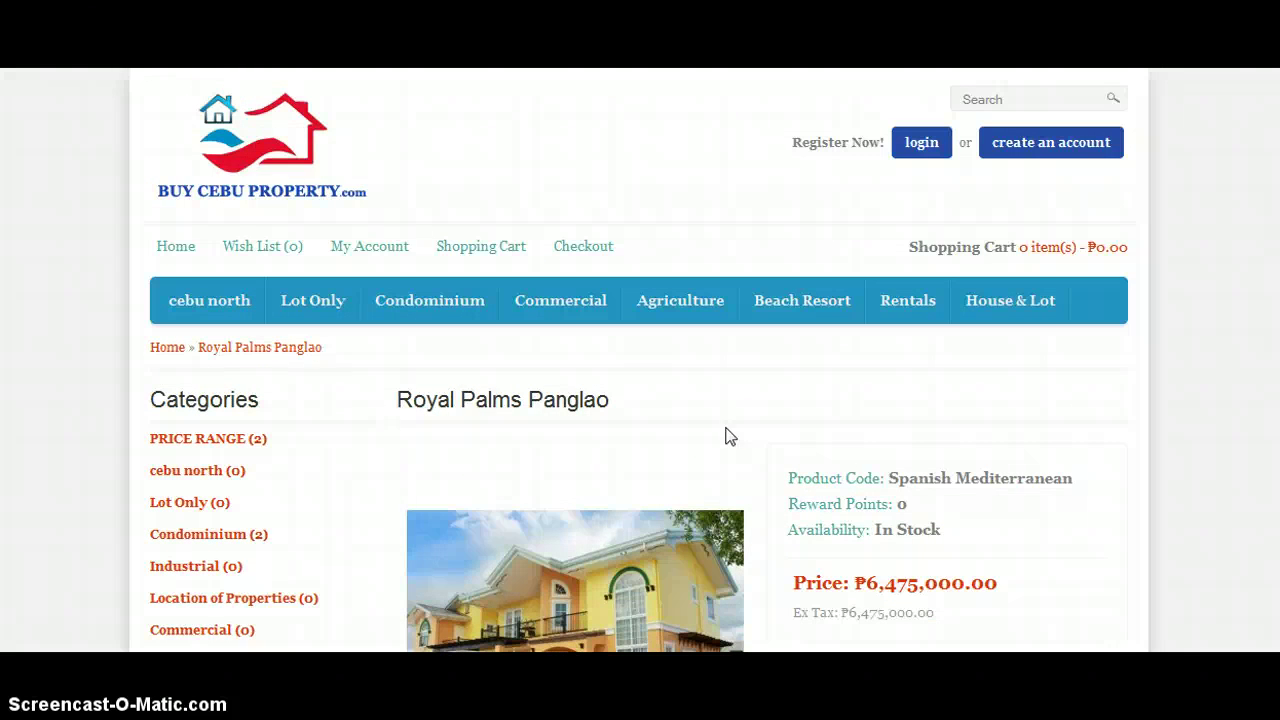
{"action": "scroll", "coordinate": [620, 530], "scroll_direction": "down", "scroll_amount": 4}
{"action": "scroll", "coordinate": [728, 480], "scroll_direction": "up", "scroll_amount": 4}
Set the Price Range Banner's layout to Product in the Banner module, save, and check the reloaded Royal Palms Panglao page.
{"action": "left_click", "coordinate": [775, 67]}
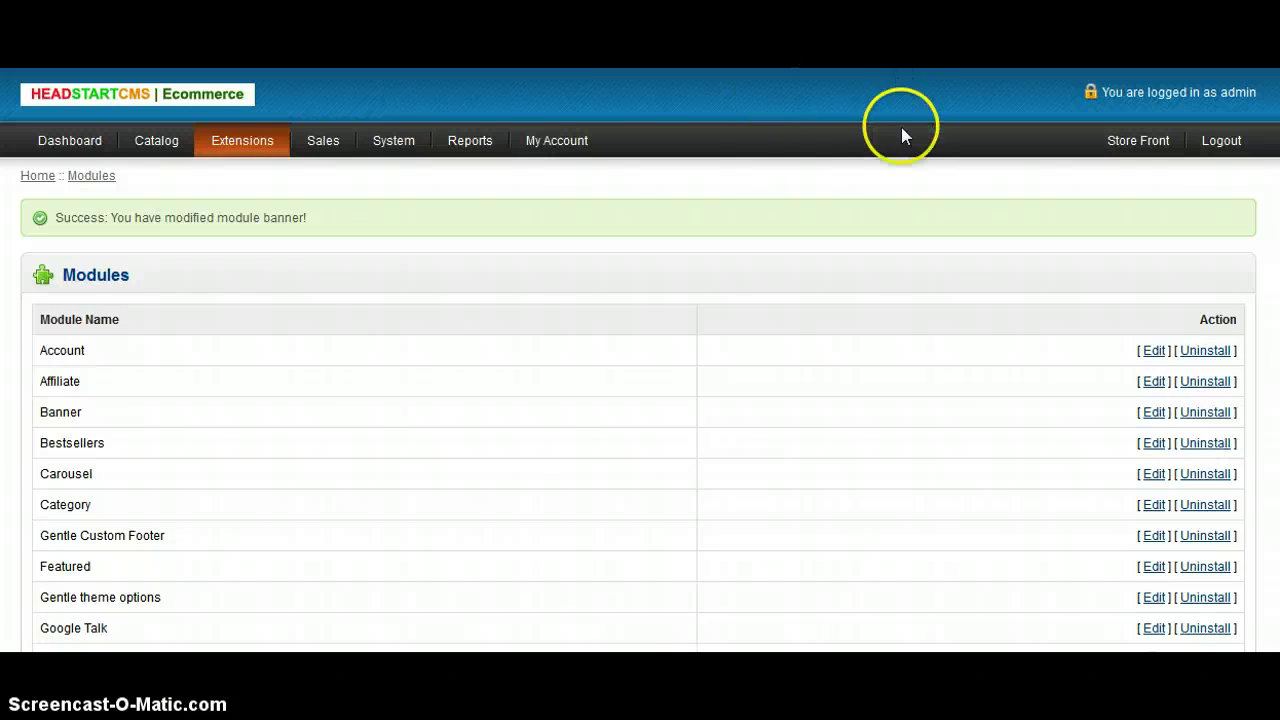
{"action": "key", "text": "alt+Left"}
{"action": "left_click", "coordinate": [559, 343]}
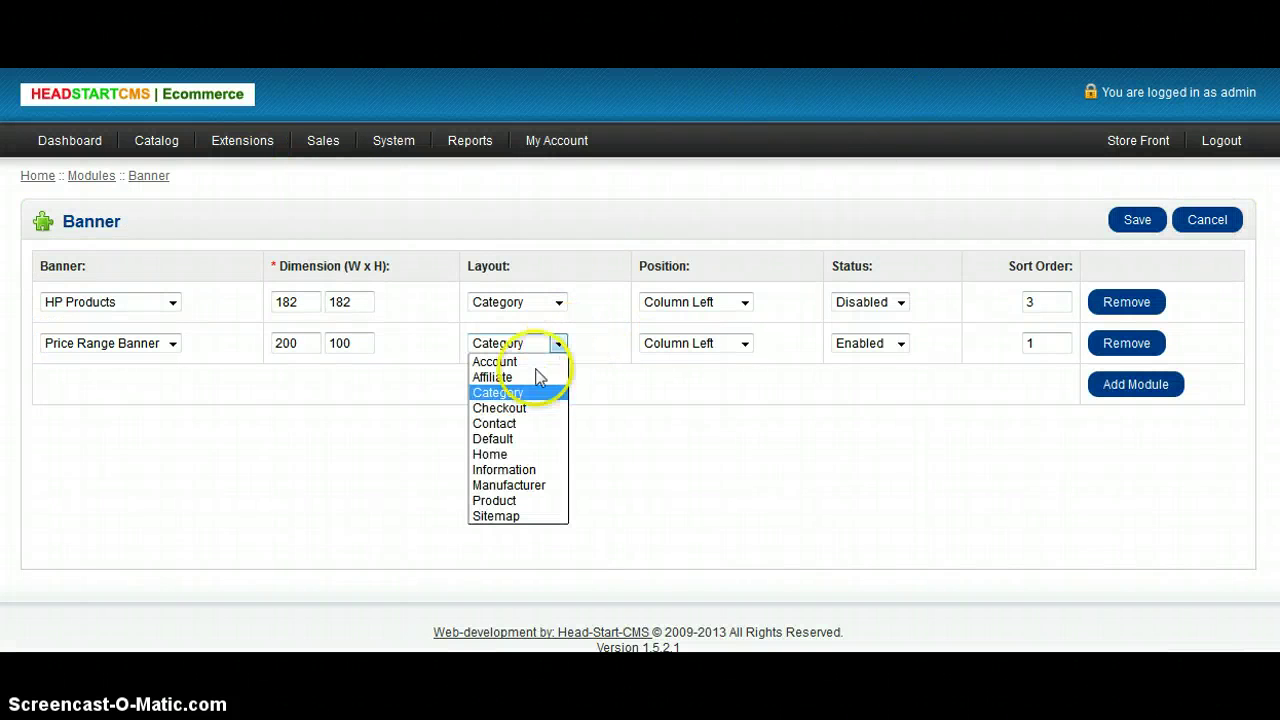
{"action": "left_click", "coordinate": [533, 501]}
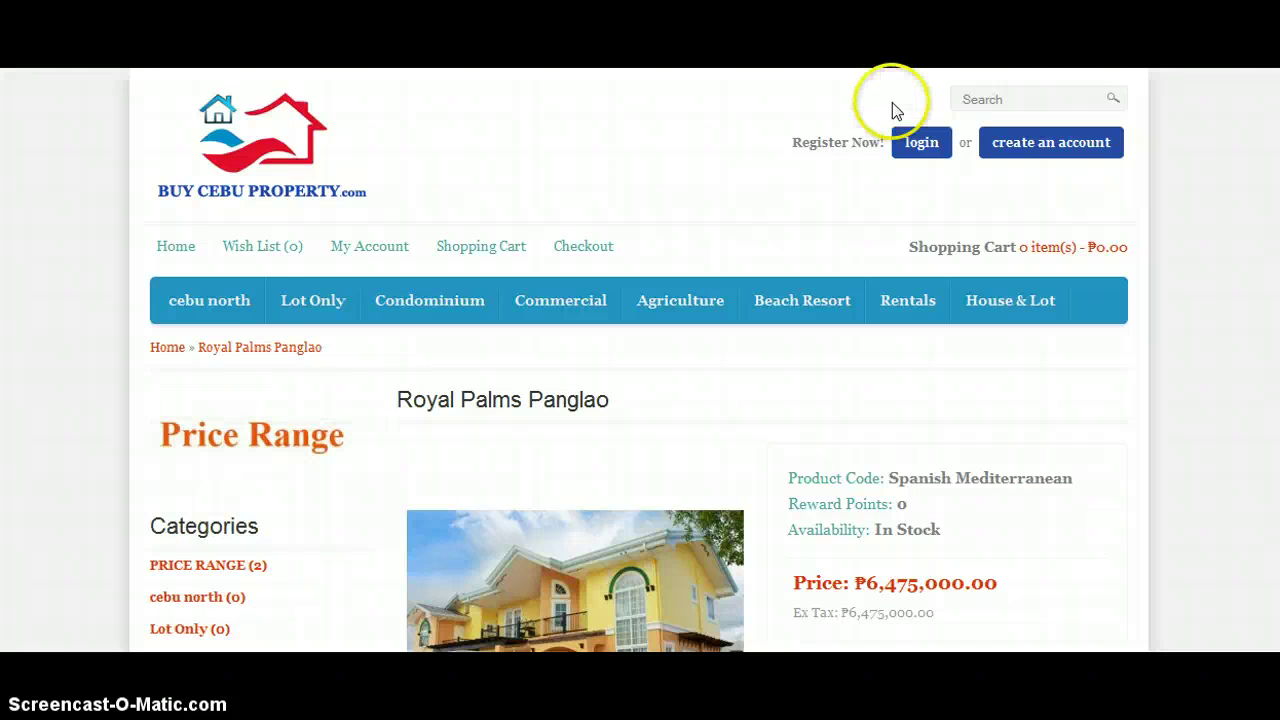
{"action": "scroll", "coordinate": [691, 369], "scroll_direction": "down", "scroll_amount": 1}
{"action": "scroll", "coordinate": [691, 369], "scroll_direction": "down", "scroll_amount": 5}
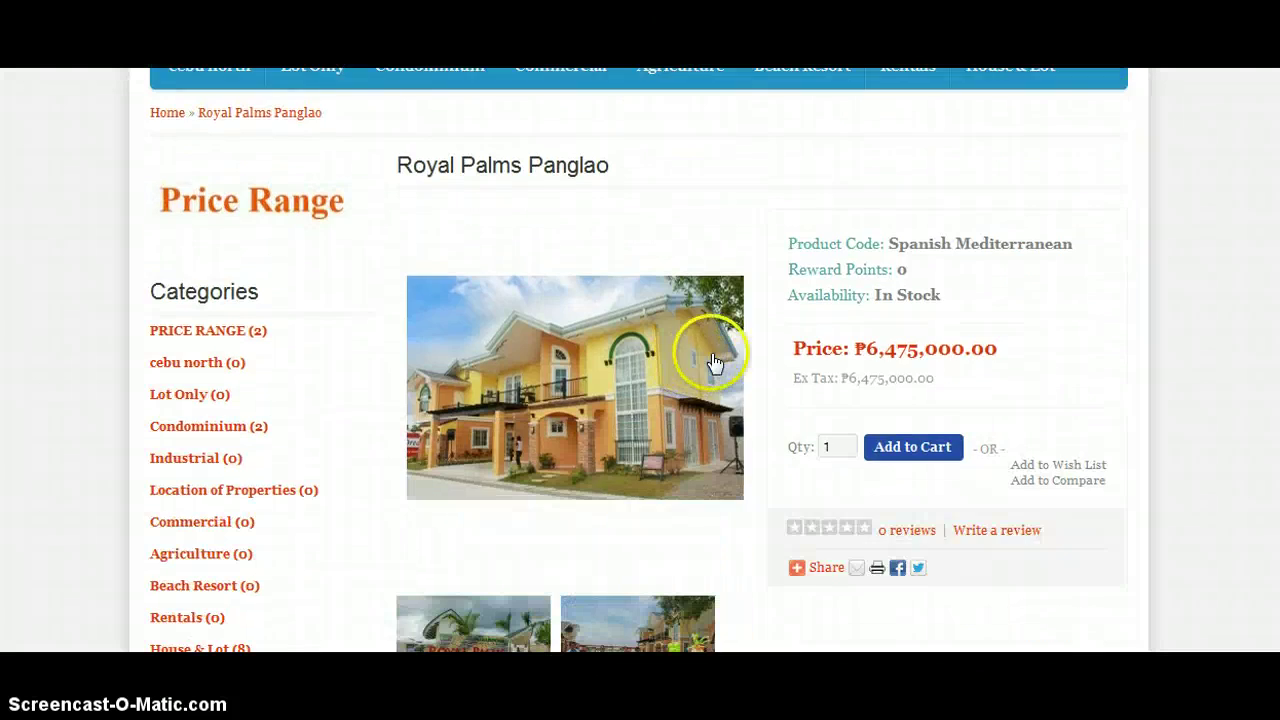
{"action": "scroll", "coordinate": [967, 390], "scroll_direction": "up", "scroll_amount": 1}
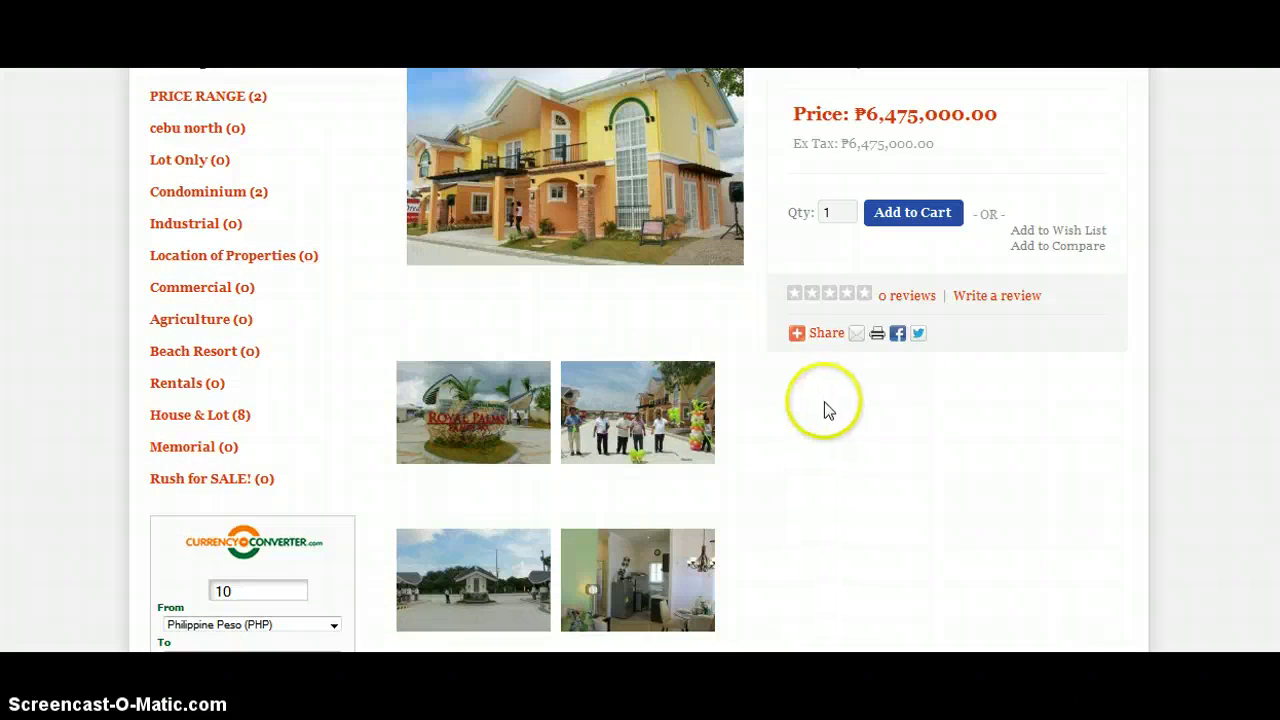
{"action": "scroll", "coordinate": [1075, 417], "scroll_direction": "up", "scroll_amount": 3}
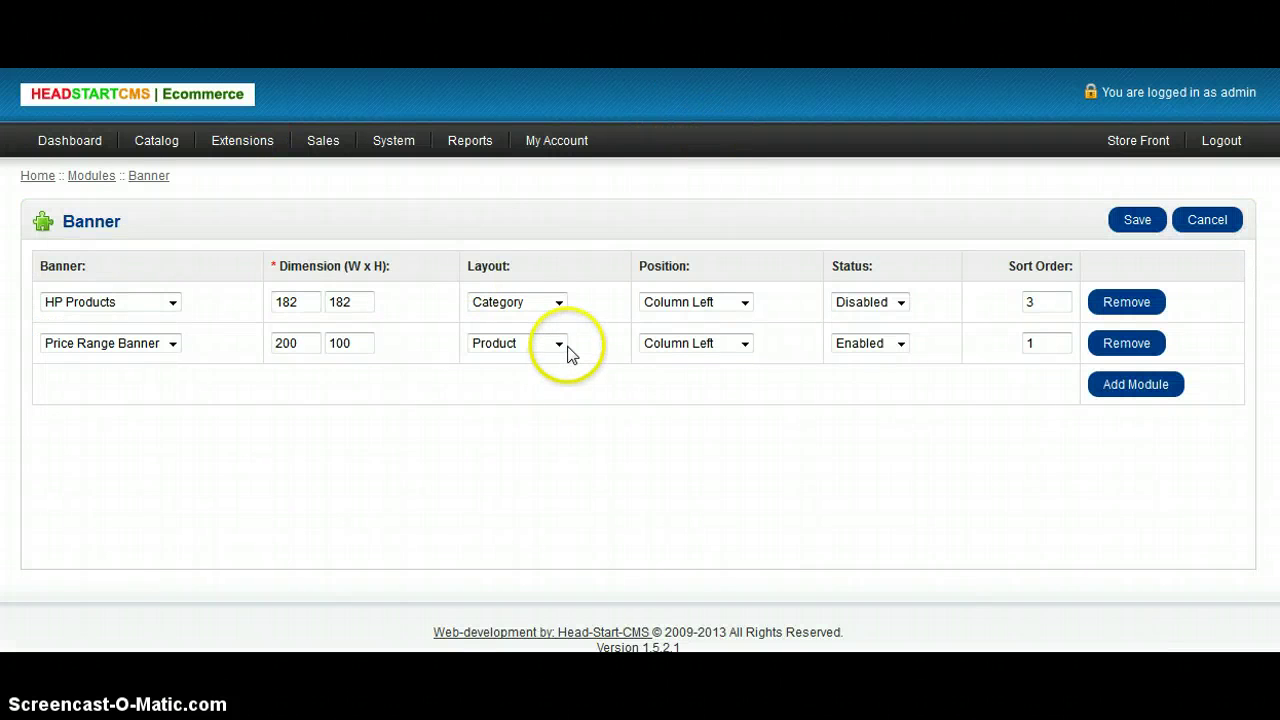
Set the Price Range Banner's position to Column Right, save, and examine the reloaded Royal Palms Panglao page for the banner.
{"action": "left_click", "coordinate": [566, 348]}
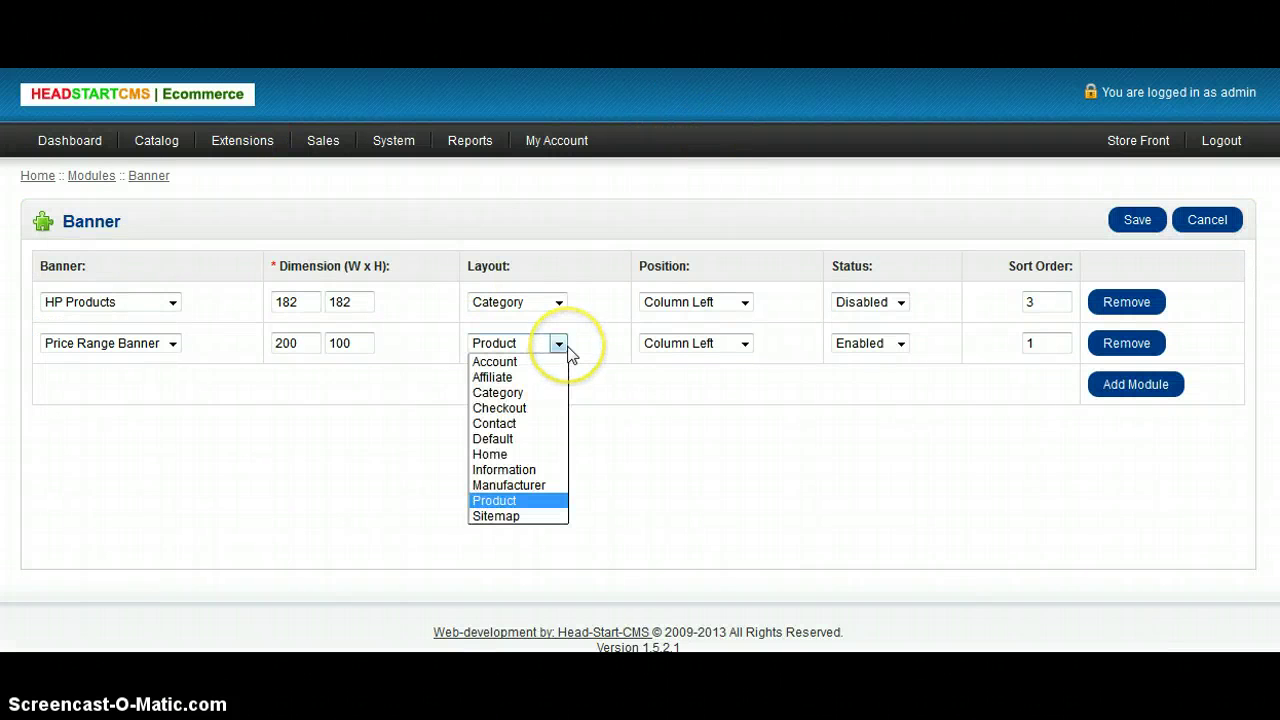
{"action": "left_click", "coordinate": [566, 348]}
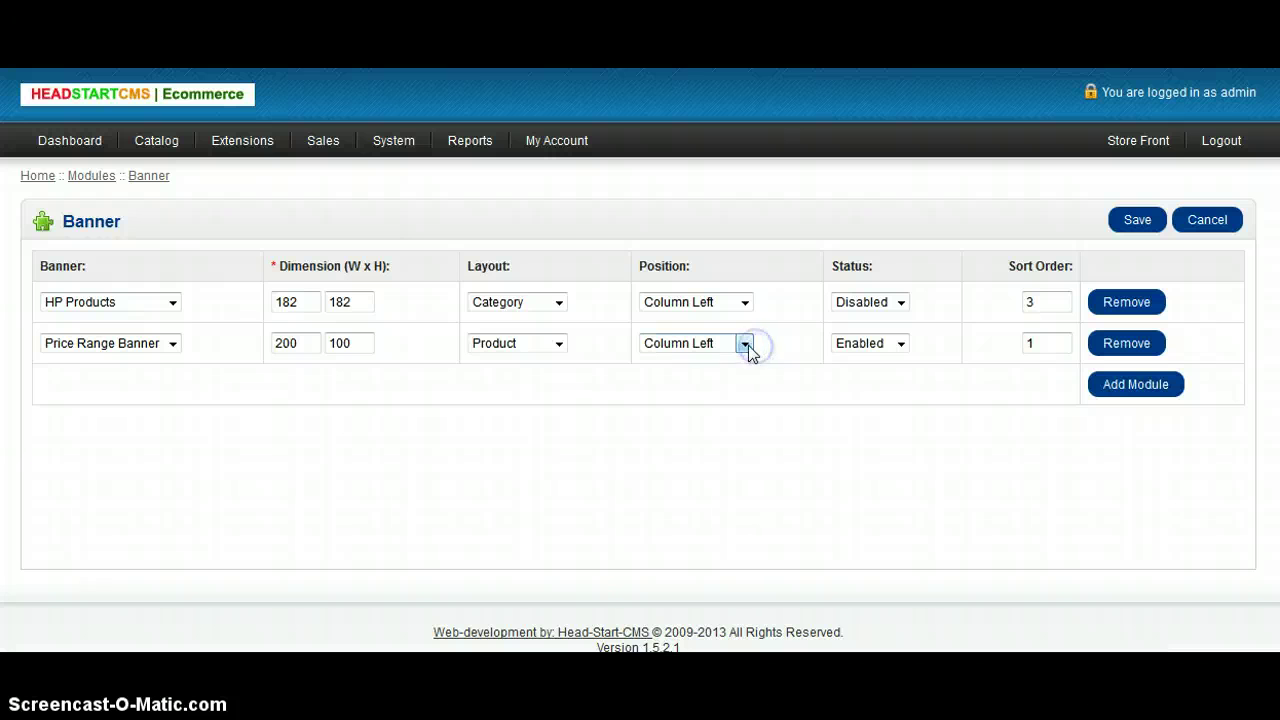
{"action": "left_click", "coordinate": [748, 345]}
{"action": "left_click", "coordinate": [714, 406]}
{"action": "left_click", "coordinate": [1043, 343]}
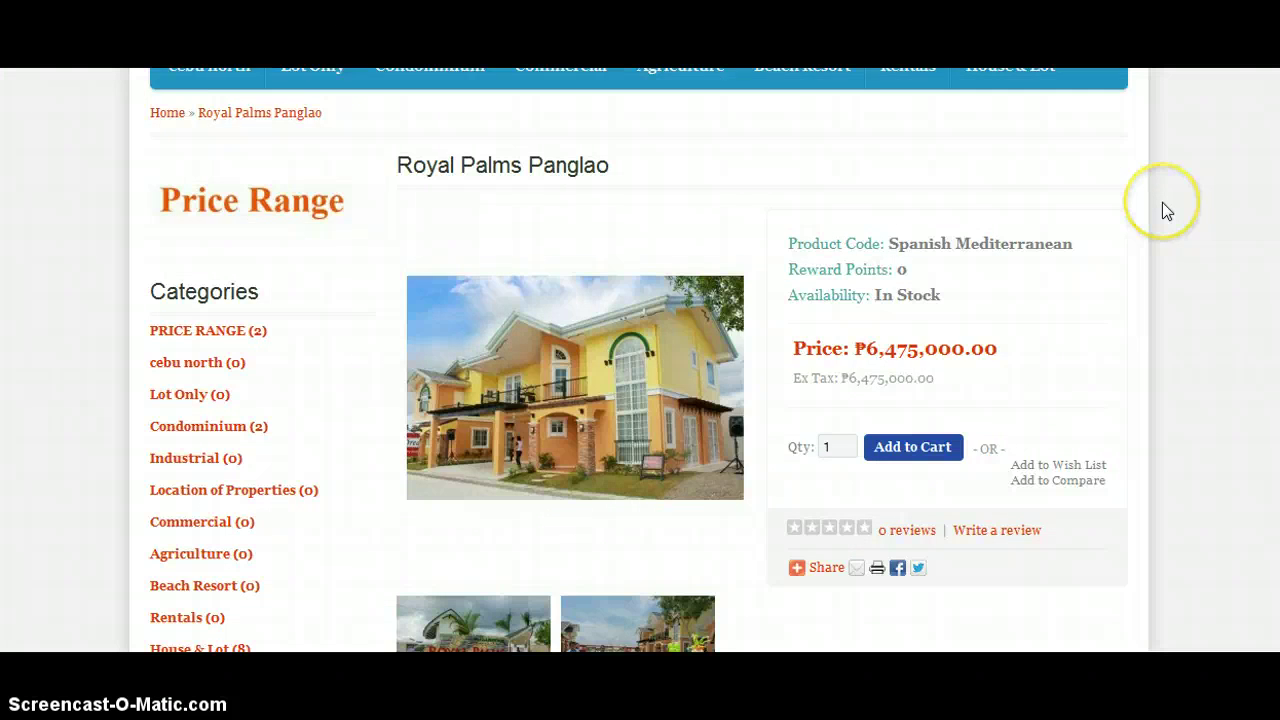
{"action": "scroll", "coordinate": [1162, 204], "scroll_direction": "up", "scroll_amount": 3}
{"action": "scroll", "coordinate": [1162, 206], "scroll_direction": "down", "scroll_amount": 6}
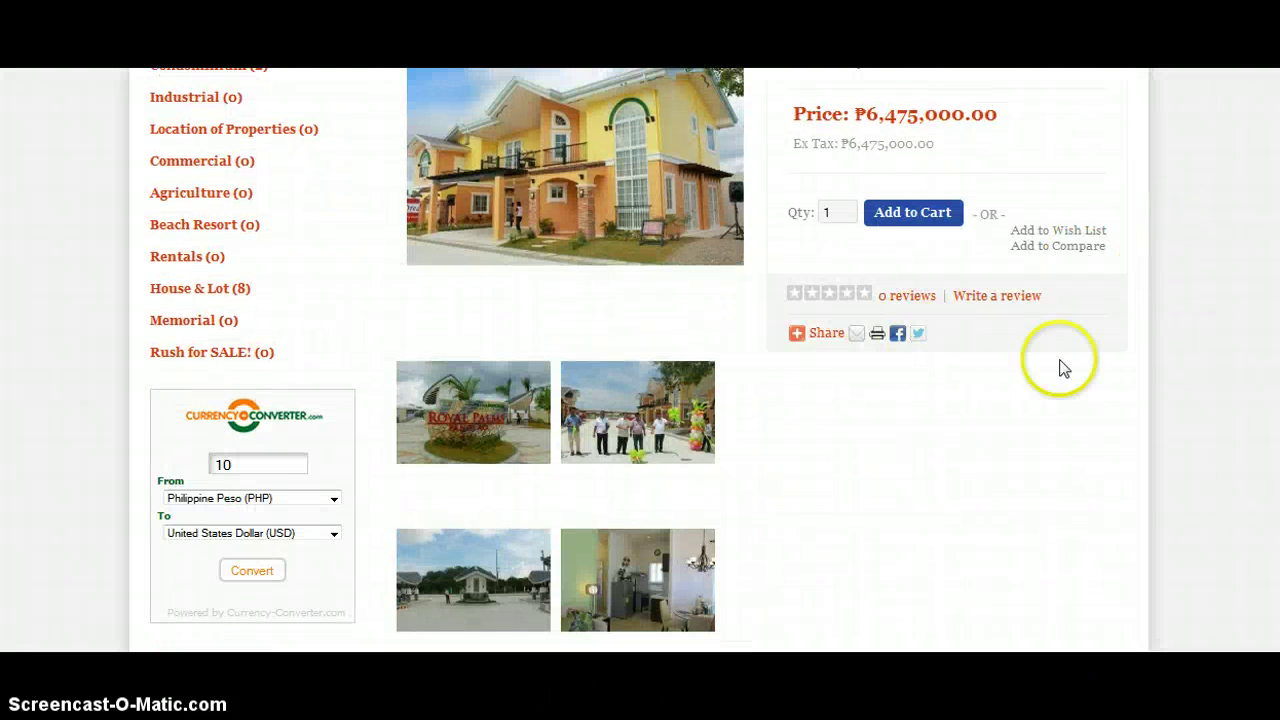
{"action": "scroll", "coordinate": [1108, 362], "scroll_direction": "up", "scroll_amount": 5}
{"action": "scroll", "coordinate": [1108, 362], "scroll_direction": "down", "scroll_amount": 7}
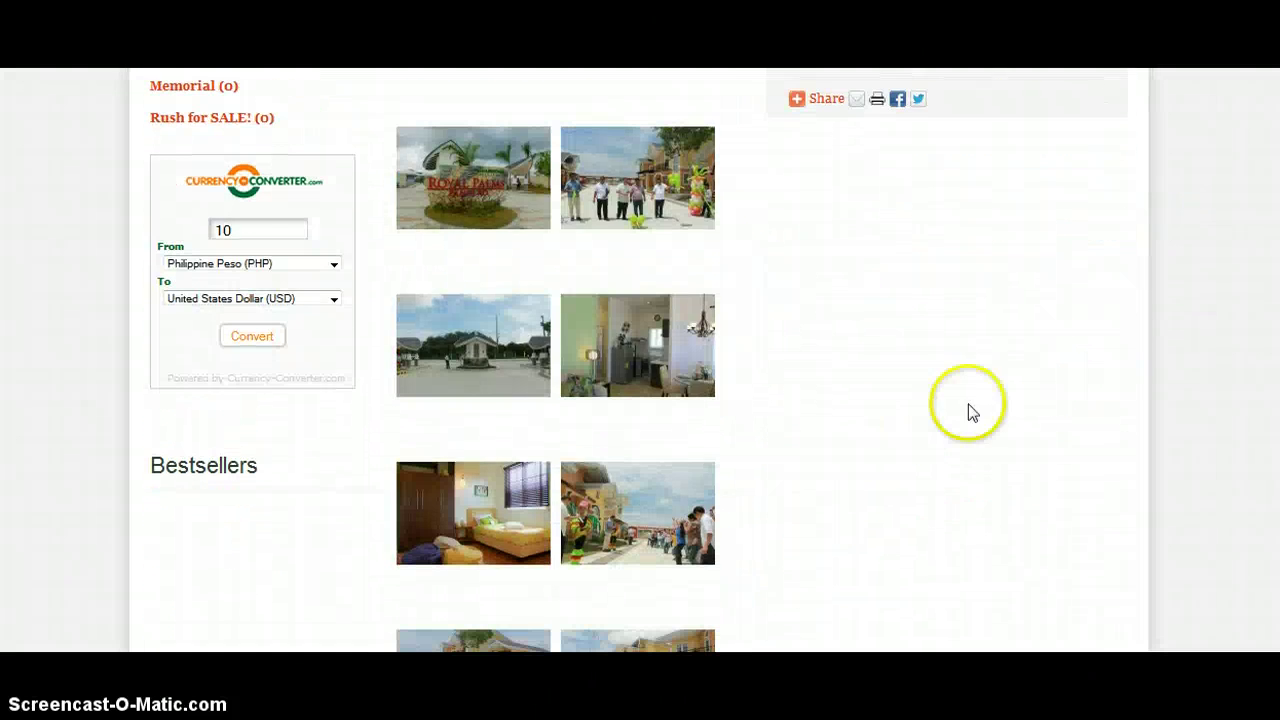
Set the Price Range Banner's sort order to 4 in the Banner module and save the change.
{"action": "scroll", "coordinate": [1008, 394], "scroll_direction": "up", "scroll_amount": 2}
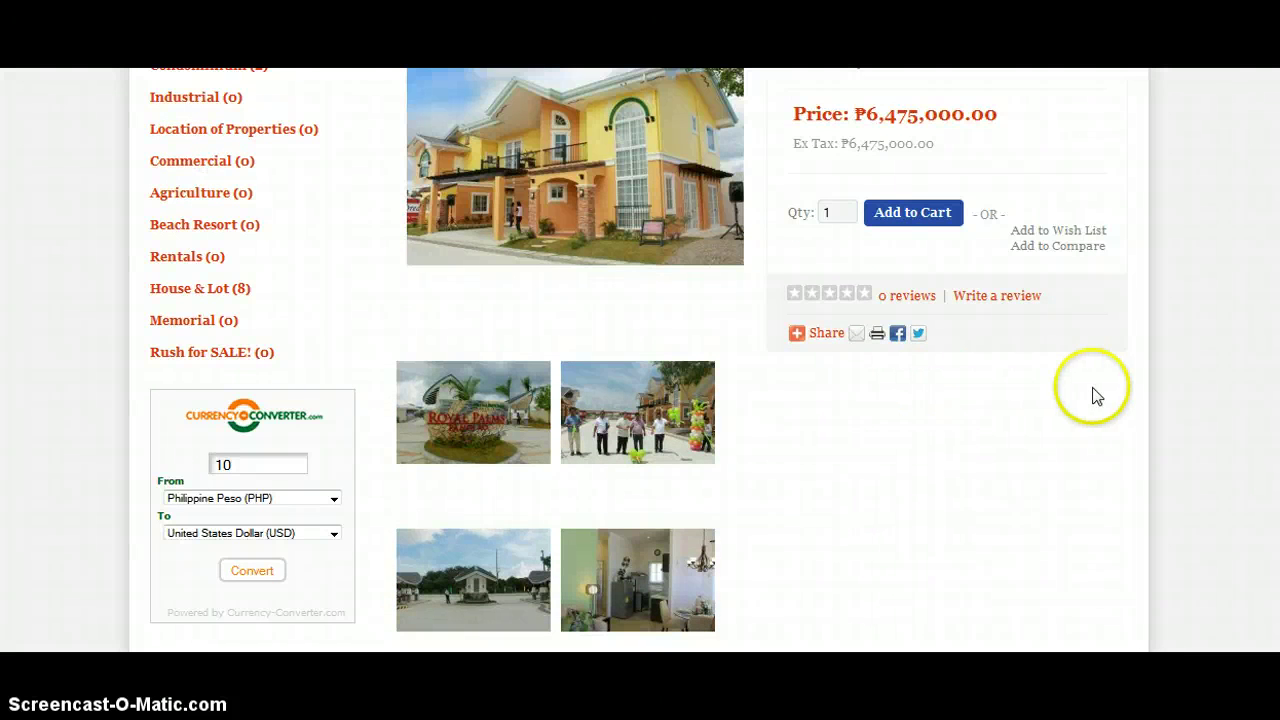
{"action": "scroll", "coordinate": [1094, 391], "scroll_direction": "down", "scroll_amount": 4}
{"action": "scroll", "coordinate": [1096, 397], "scroll_direction": "up", "scroll_amount": 5}
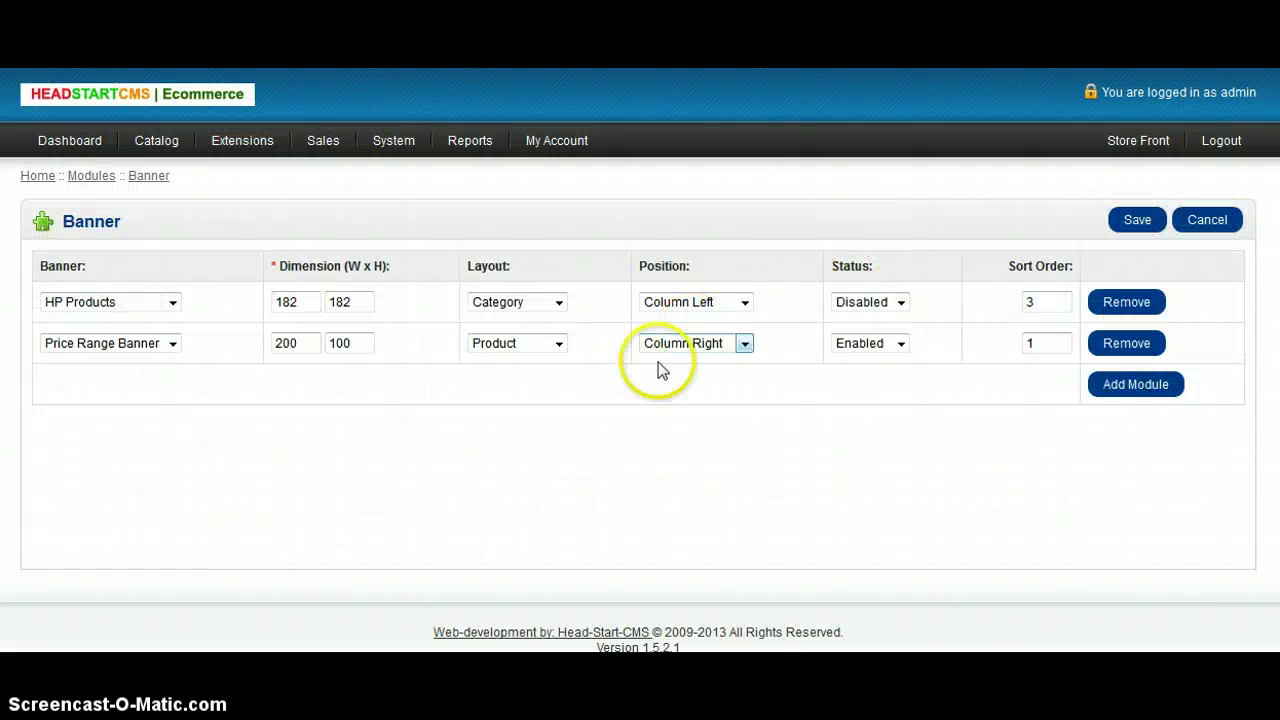
{"action": "left_click_drag", "start_coordinate": [1045, 343], "coordinate": [987, 349]}
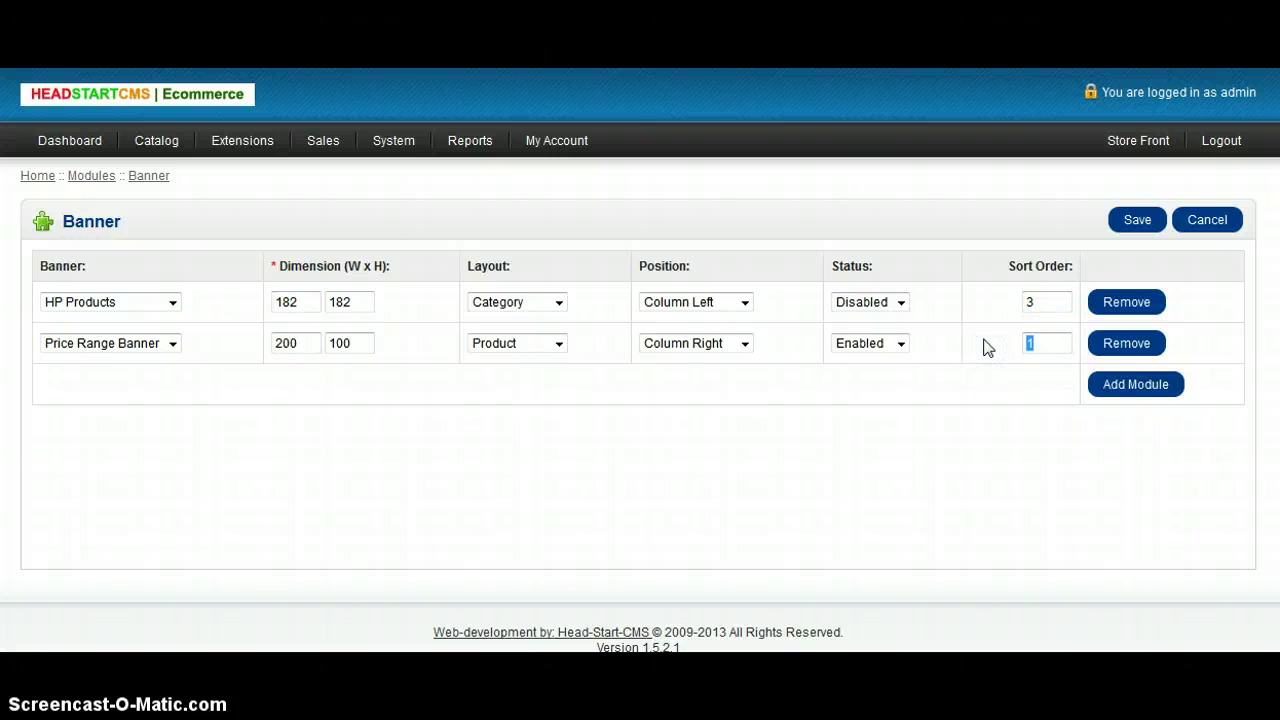
{"action": "type", "text": "4"}
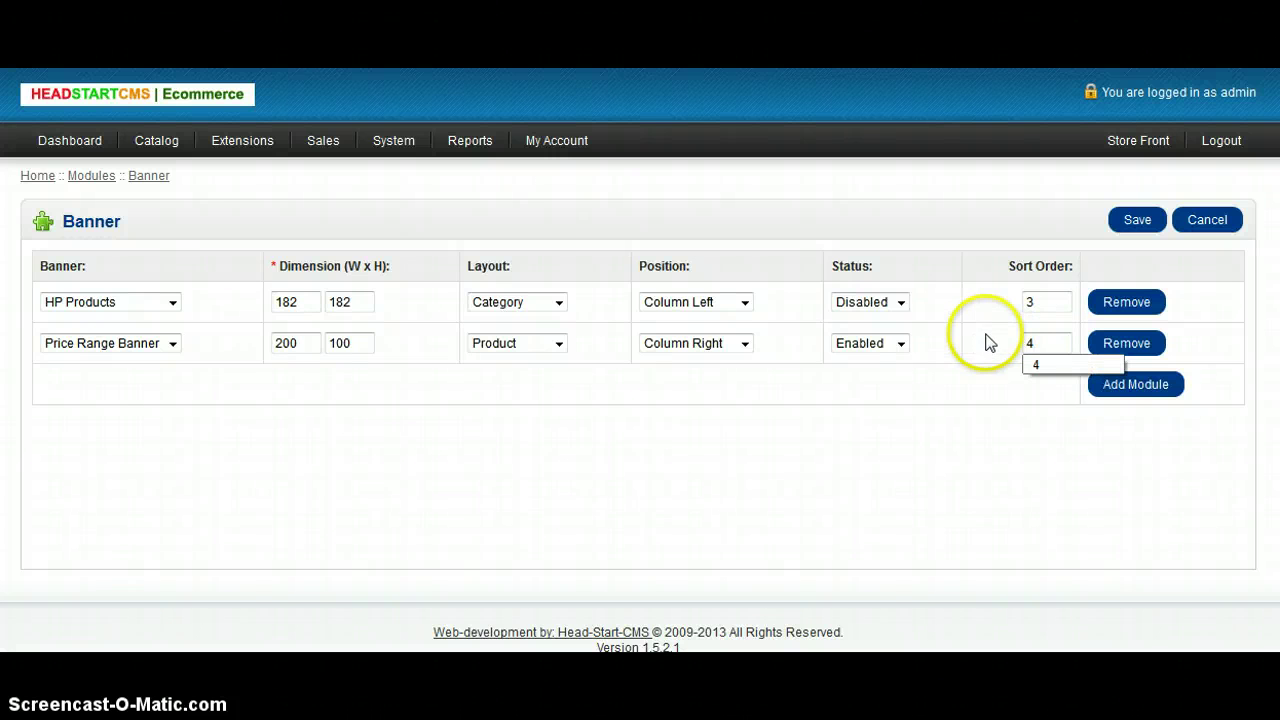
{"action": "left_click", "coordinate": [1138, 221]}
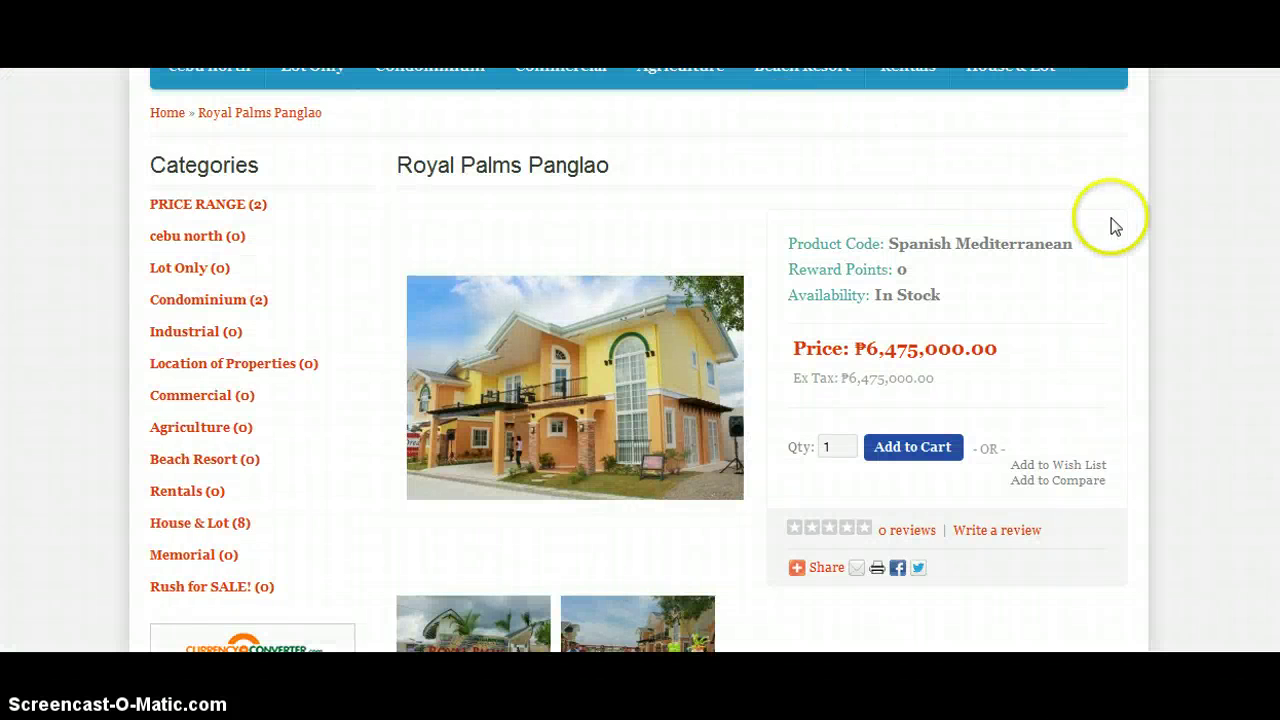
Examine the Royal Palms Panglao storefront page for the Price Range banner with the Column Right position and sort order 4.
{"action": "scroll", "coordinate": [1120, 250], "scroll_direction": "up", "scroll_amount": 2}
{"action": "scroll", "coordinate": [1131, 285], "scroll_direction": "down", "scroll_amount": 5}
{"action": "scroll", "coordinate": [1080, 318], "scroll_direction": "down", "scroll_amount": 5}
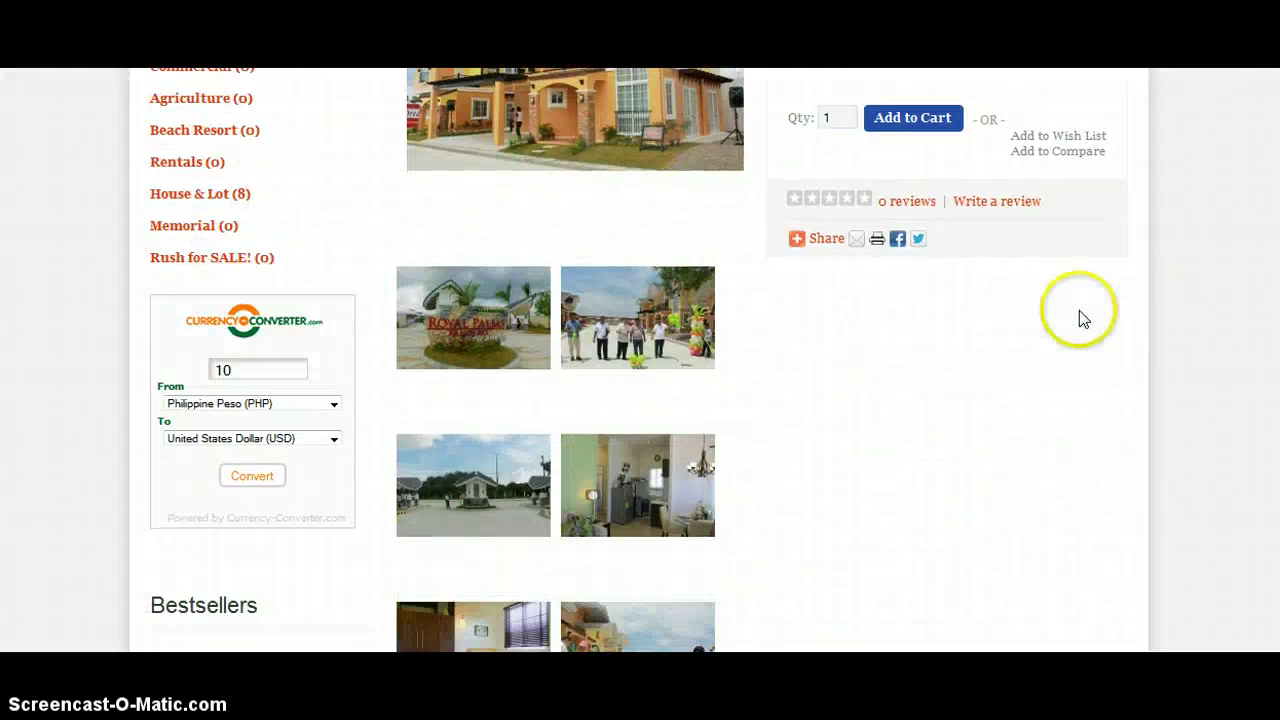
{"action": "scroll", "coordinate": [1085, 318], "scroll_direction": "up", "scroll_amount": 10}
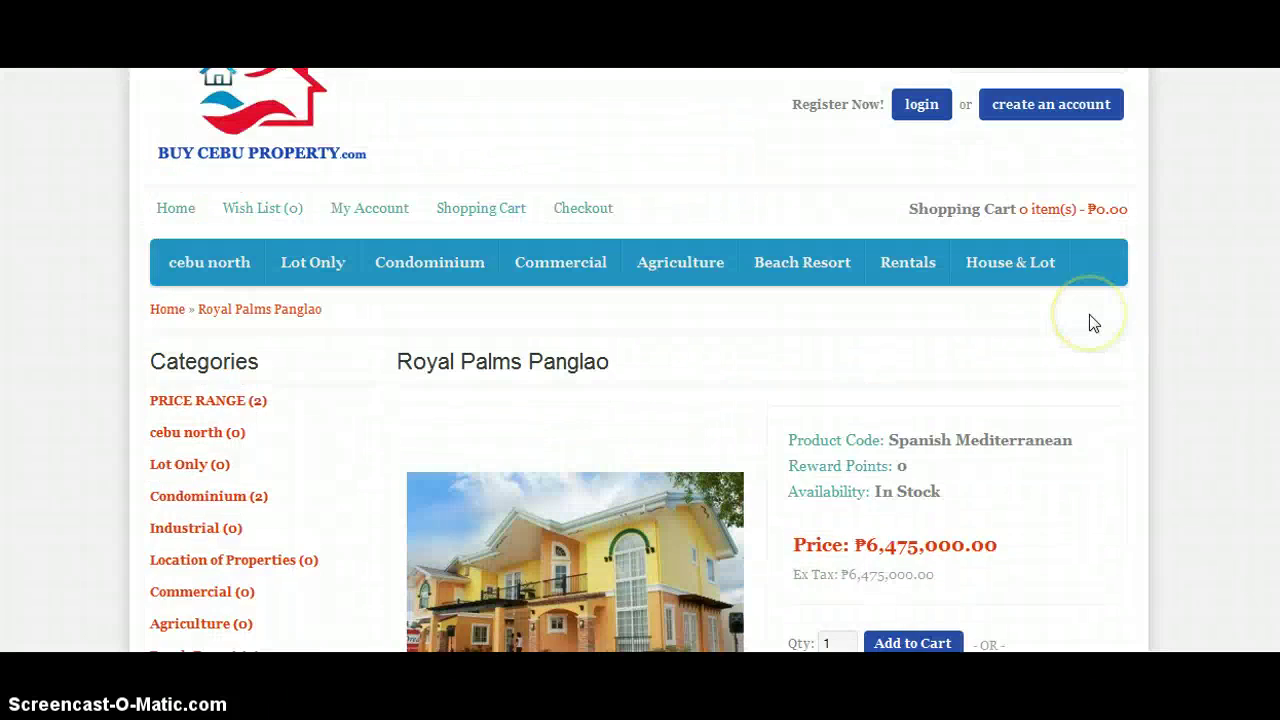
{"action": "scroll", "coordinate": [1090, 318], "scroll_direction": "down", "scroll_amount": 3}
{"action": "scroll", "coordinate": [1094, 322], "scroll_direction": "down", "scroll_amount": 1}
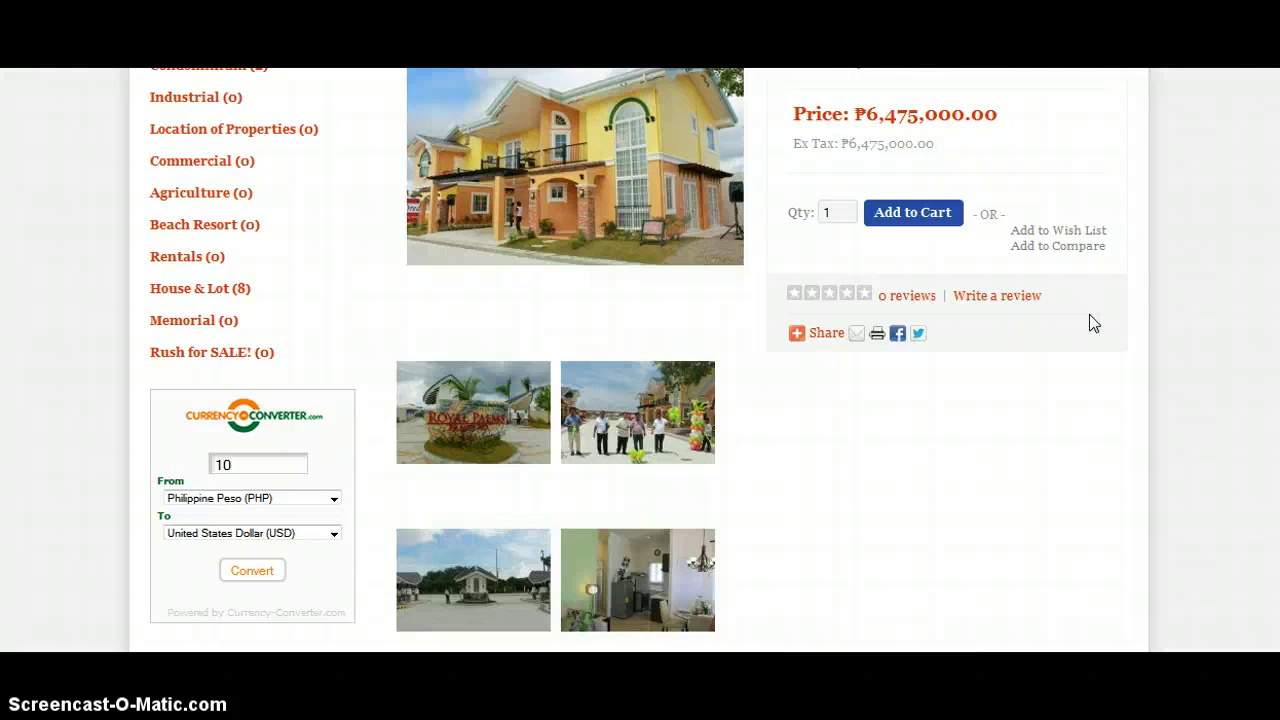
{"action": "scroll", "coordinate": [1091, 320], "scroll_direction": "down", "scroll_amount": 3}
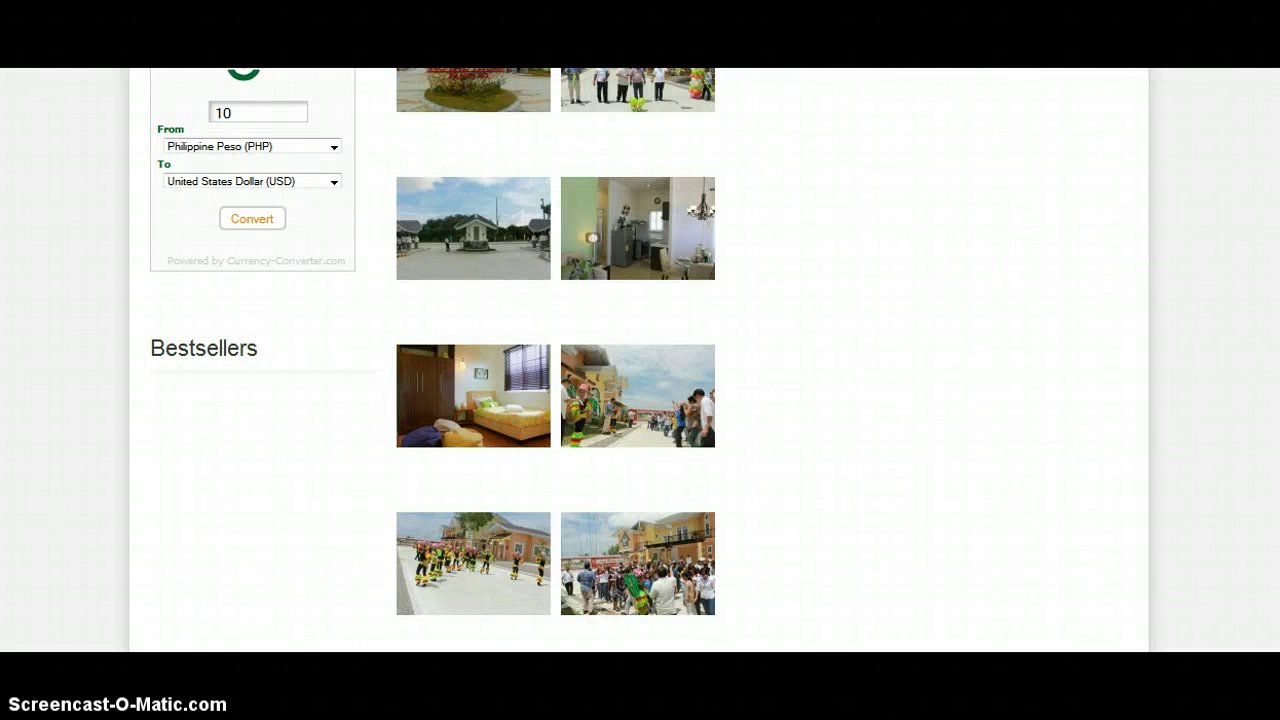
{"action": "scroll", "coordinate": [937, 362], "scroll_direction": "up", "scroll_amount": 5}
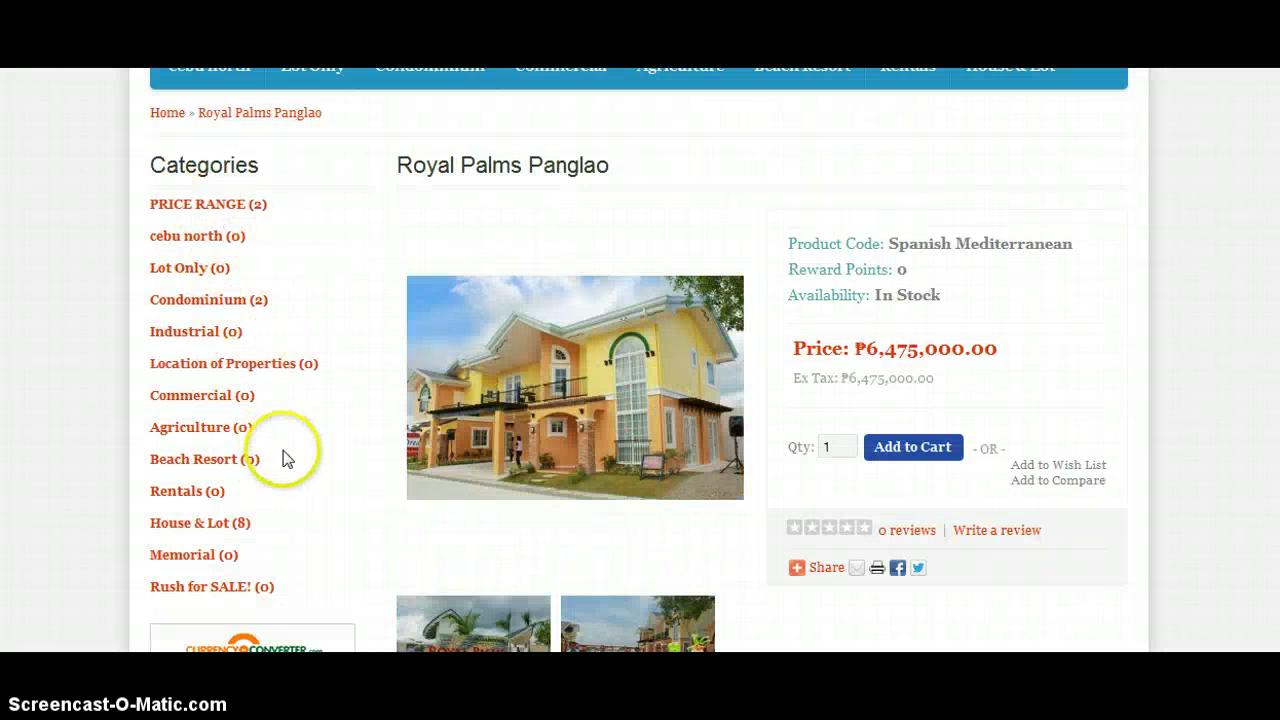
{"action": "scroll", "coordinate": [286, 451], "scroll_direction": "down", "scroll_amount": 2}
{"action": "scroll", "coordinate": [270, 460], "scroll_direction": "down", "scroll_amount": 3}
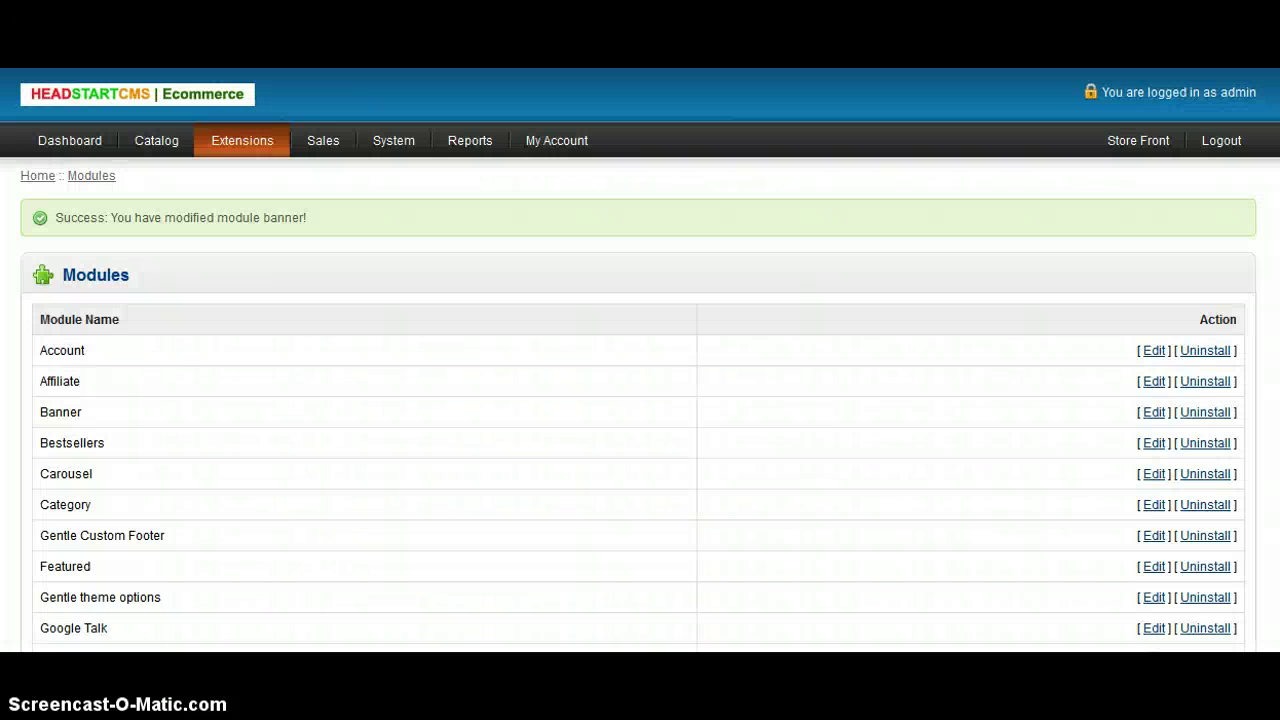
Reopen the Banner module, set the Price Range Banner's position to Column Left, and save.
{"action": "left_click", "coordinate": [246, 100]}
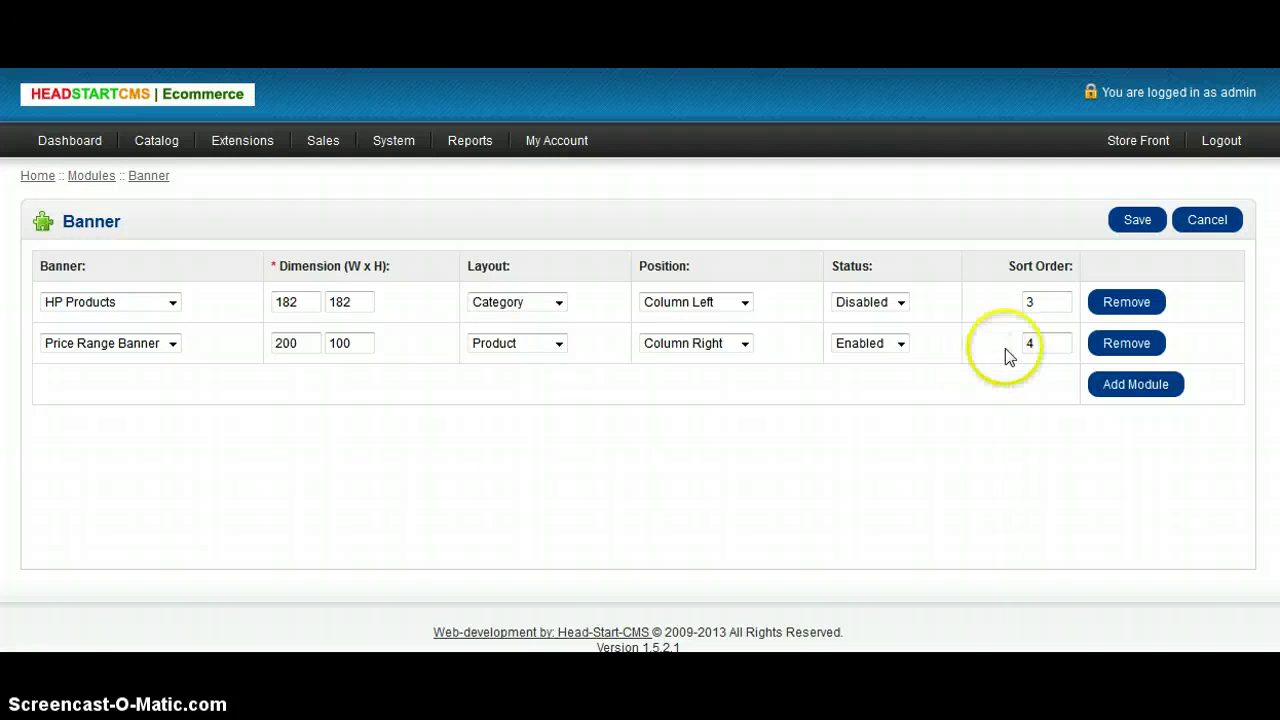
{"action": "left_click", "coordinate": [744, 343]}
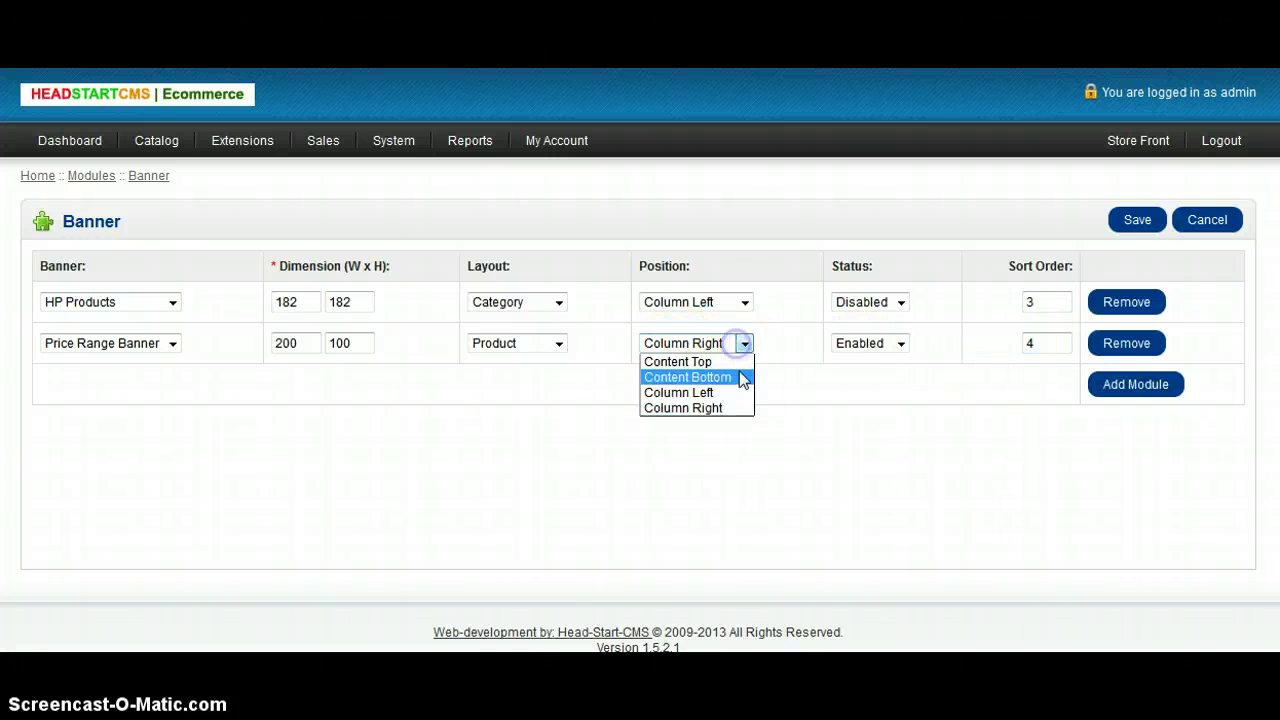
{"action": "left_click", "coordinate": [742, 393]}
{"action": "left_click", "coordinate": [1147, 221]}
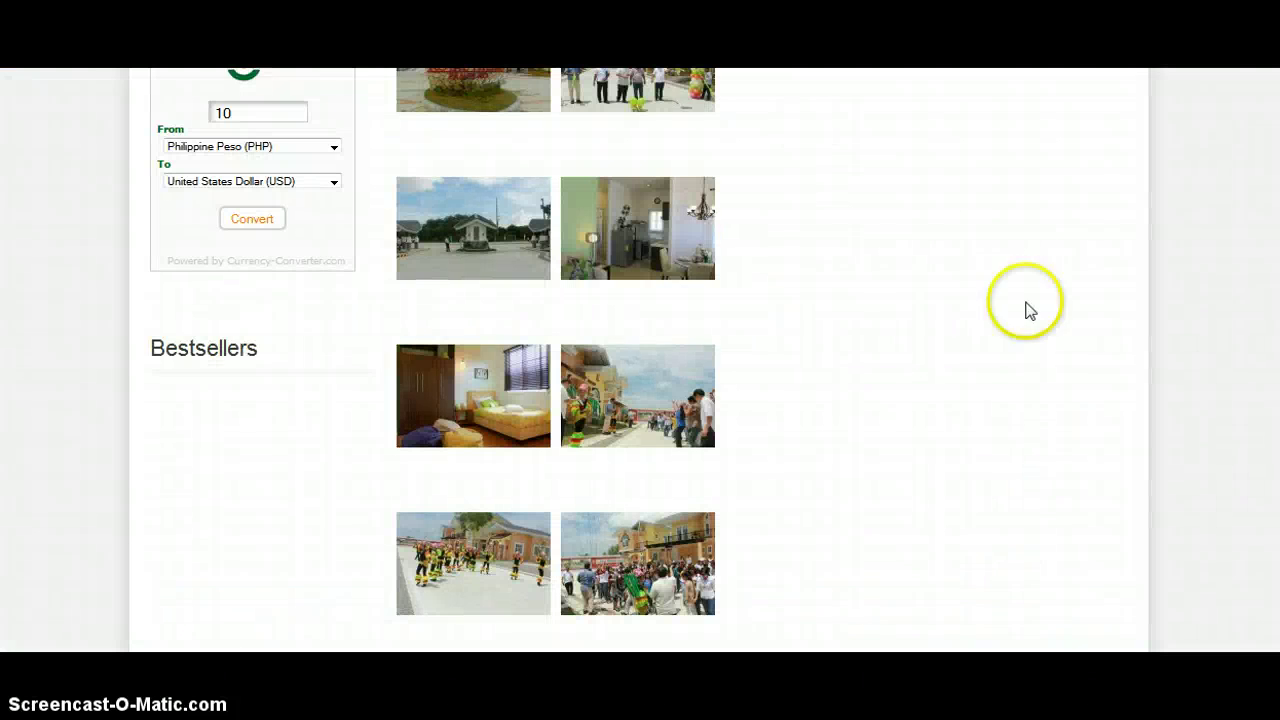
Examine the reloaded Royal Palms Panglao page for the Price Range banner's placement and size in the left column.
{"action": "scroll", "coordinate": [902, 354], "scroll_direction": "down", "scroll_amount": 5}
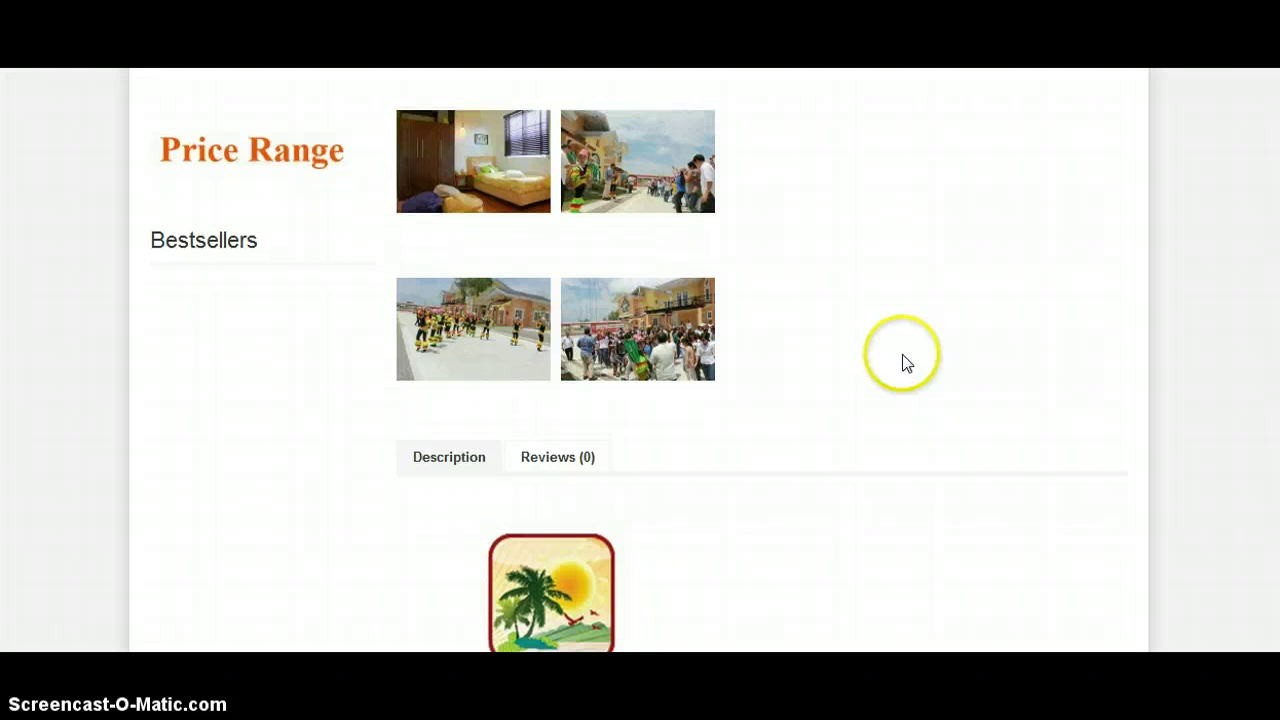
{"action": "scroll", "coordinate": [1003, 385], "scroll_direction": "up", "scroll_amount": 2}
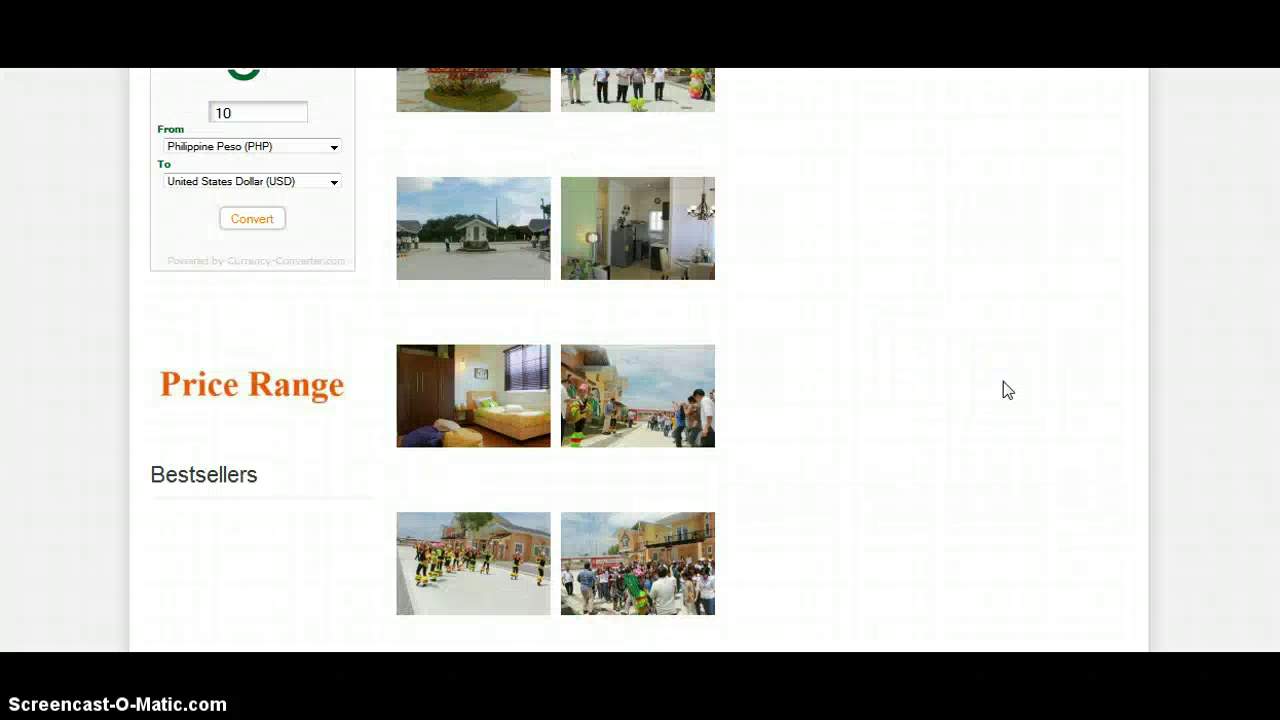
{"action": "scroll", "coordinate": [1003, 382], "scroll_direction": "up", "scroll_amount": 1}
{"action": "scroll", "coordinate": [1003, 381], "scroll_direction": "up", "scroll_amount": 2}
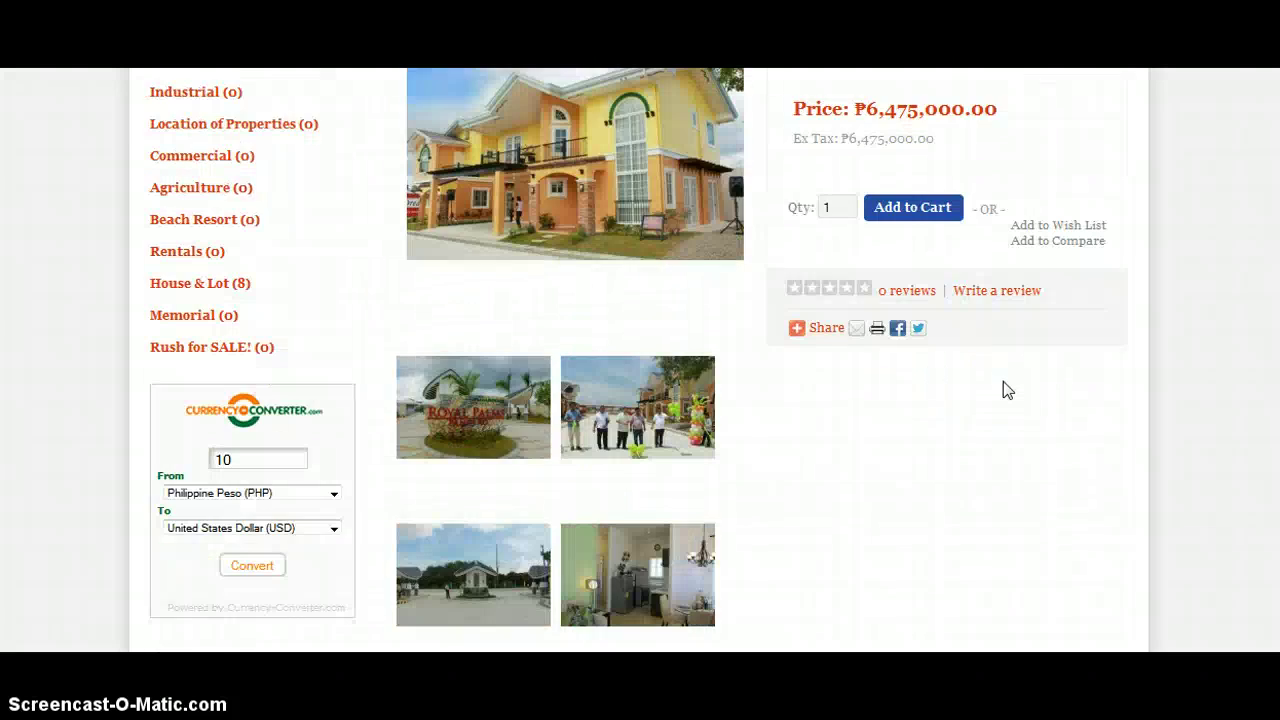
{"action": "mouse_move", "coordinate": [1272, 130]}
{"action": "left_mouse_down"}
{"action": "mouse_move", "coordinate": [1274, 80]}
{"action": "mouse_move", "coordinate": [1277, 163]}
{"action": "mouse_move", "coordinate": [1263, 197]}
{"action": "mouse_move", "coordinate": [1266, 114]}
{"action": "mouse_move", "coordinate": [1262, 142]}
{"action": "left_mouse_up"}
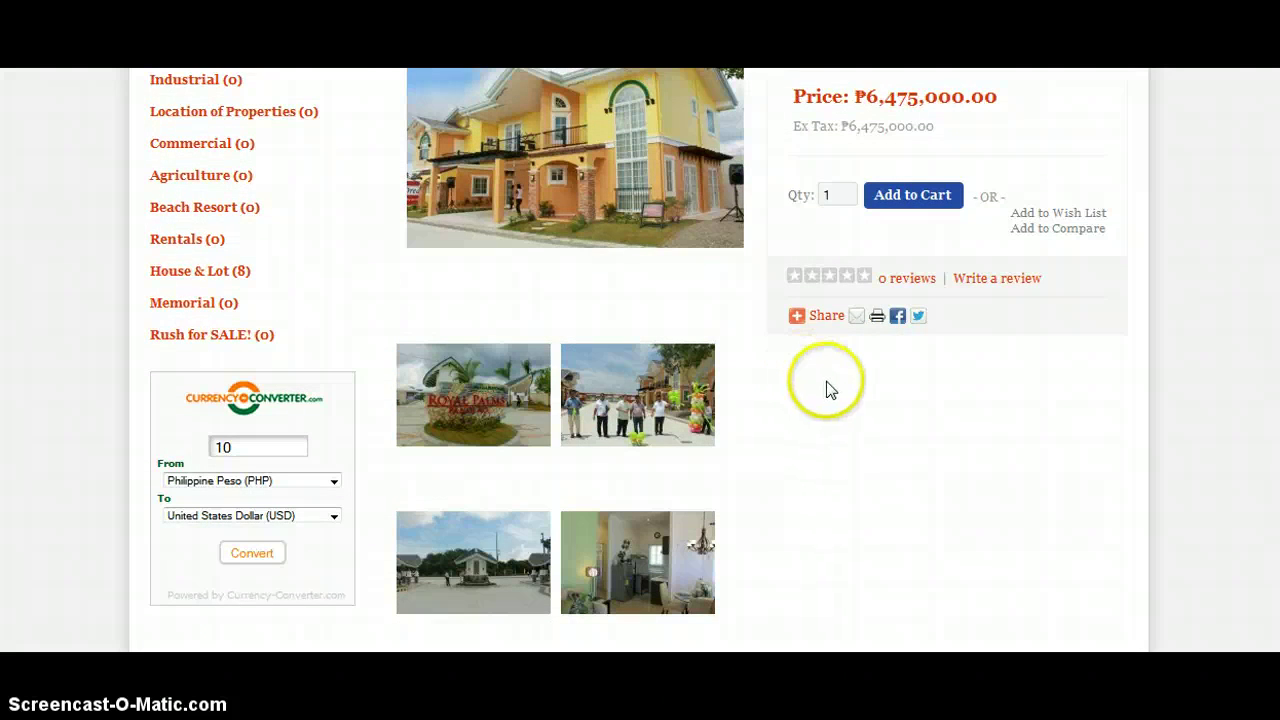
{"action": "scroll", "coordinate": [1155, 413], "scroll_direction": "up", "scroll_amount": 3}
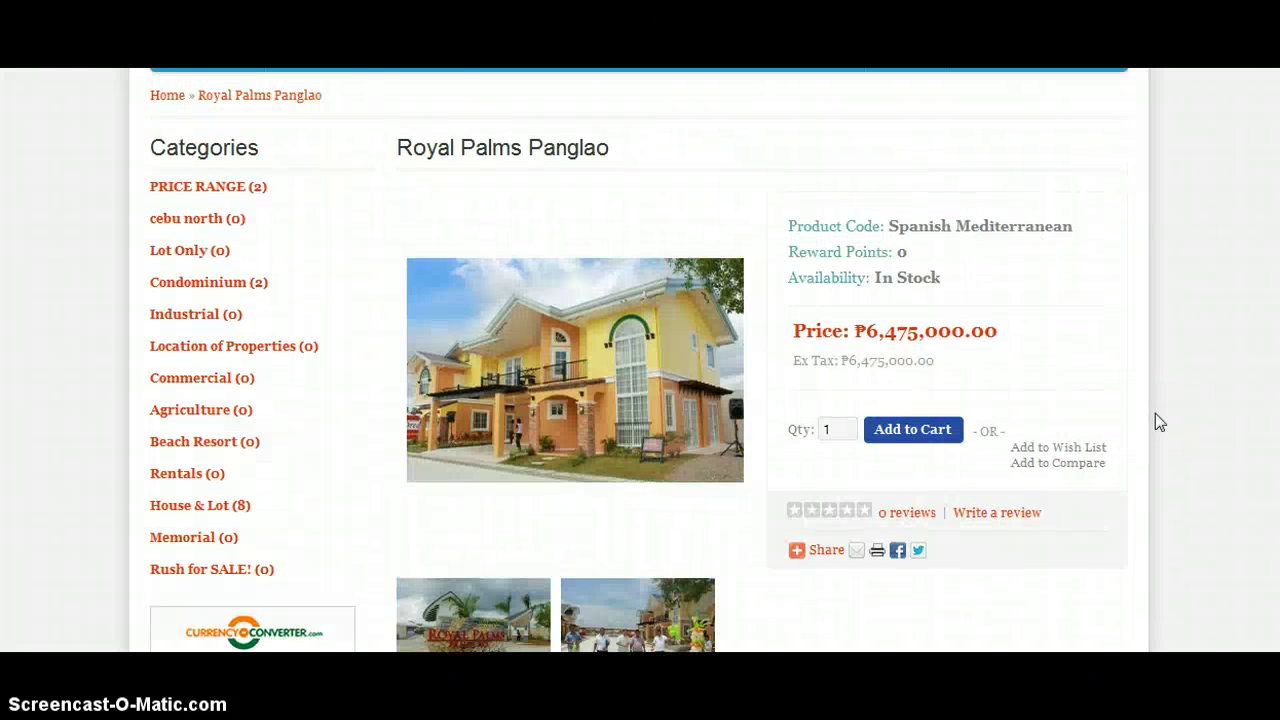
{"action": "scroll", "coordinate": [1155, 421], "scroll_direction": "down", "scroll_amount": 2}
{"action": "scroll", "coordinate": [1140, 425], "scroll_direction": "down", "scroll_amount": 3}
{"action": "scroll", "coordinate": [1117, 430], "scroll_direction": "down", "scroll_amount": 2}
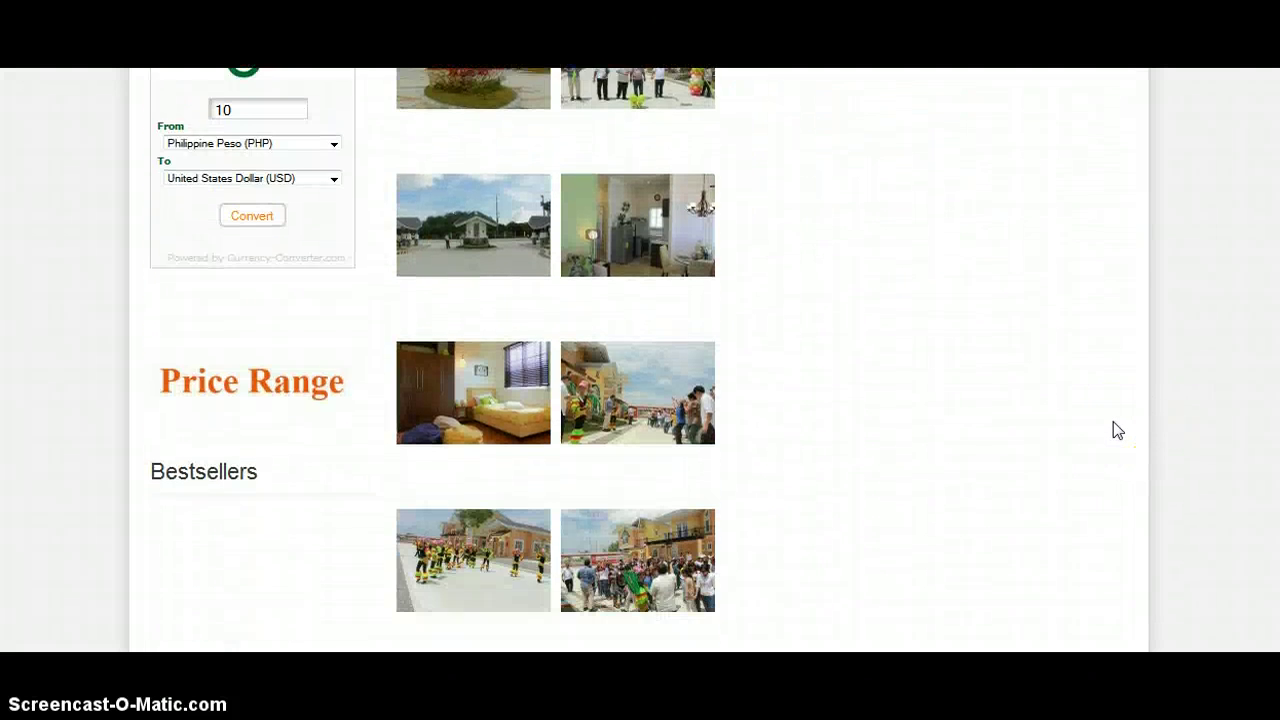
{"action": "scroll", "coordinate": [1117, 430], "scroll_direction": "up", "scroll_amount": 8}
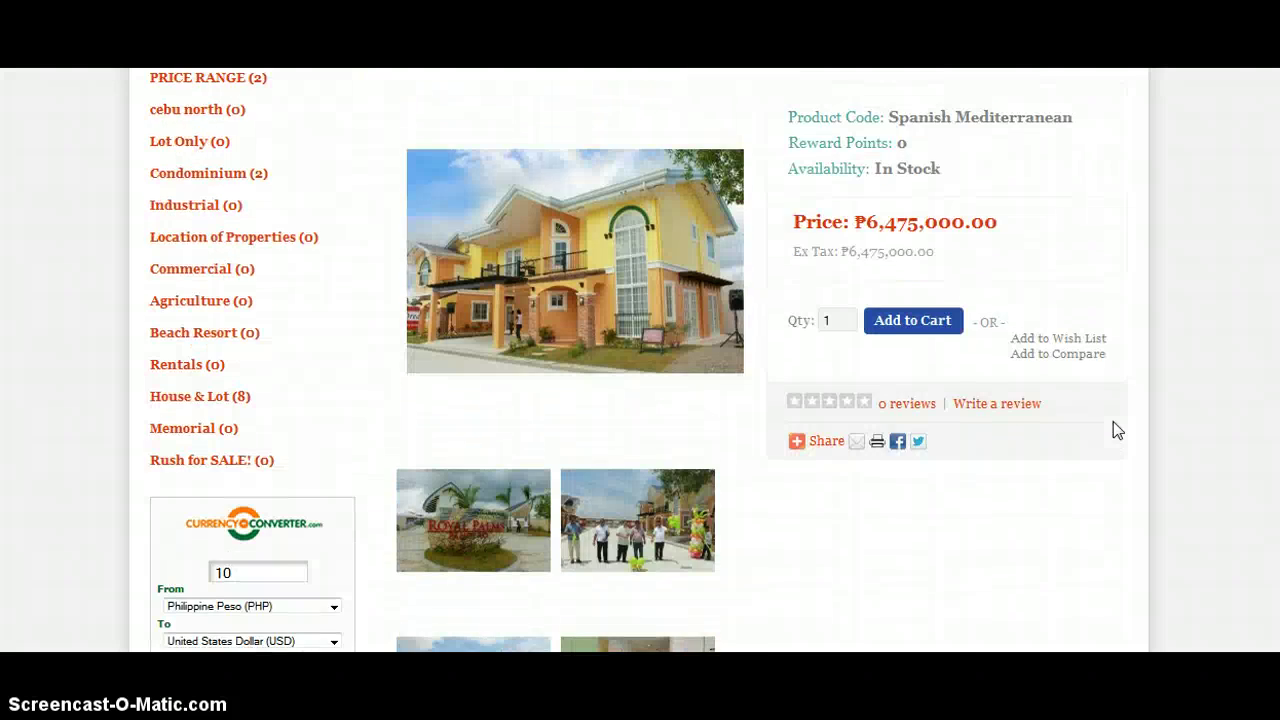
{"action": "scroll", "coordinate": [1117, 430], "scroll_direction": "down", "scroll_amount": 2}
{"action": "scroll", "coordinate": [1117, 430], "scroll_direction": "down", "scroll_amount": 5}
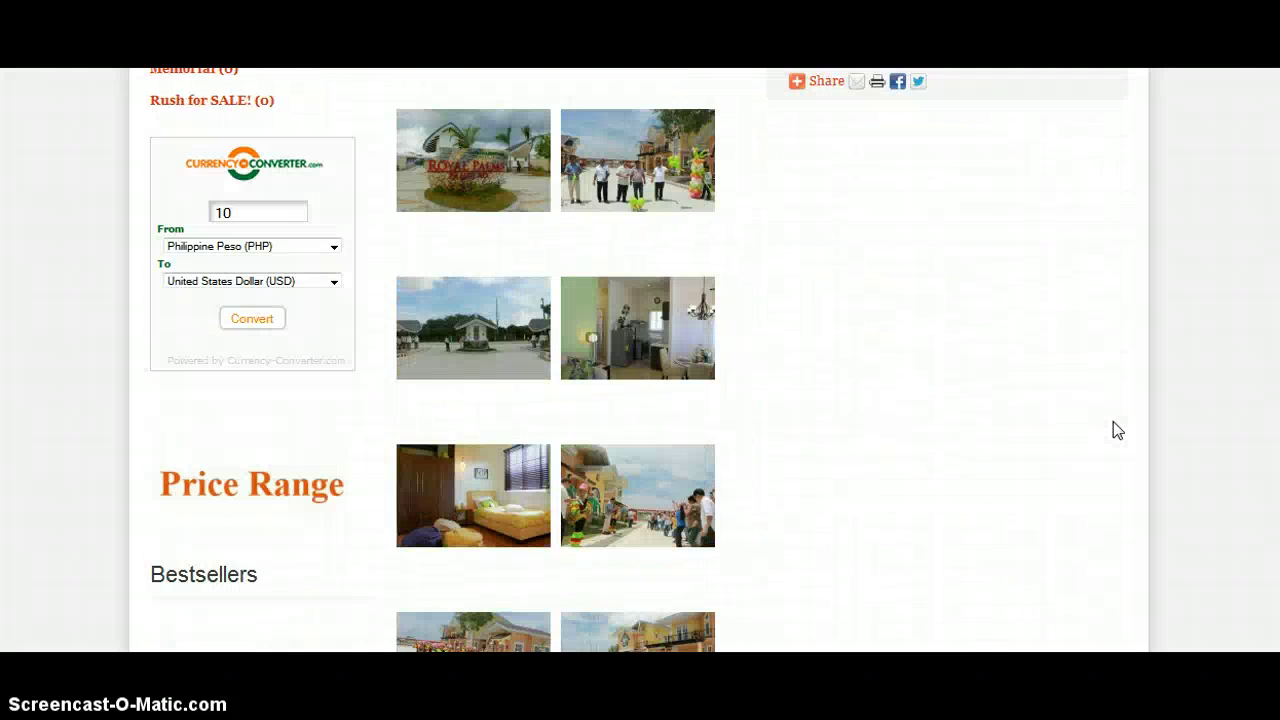
{"action": "scroll", "coordinate": [1117, 430], "scroll_direction": "down", "scroll_amount": 2}
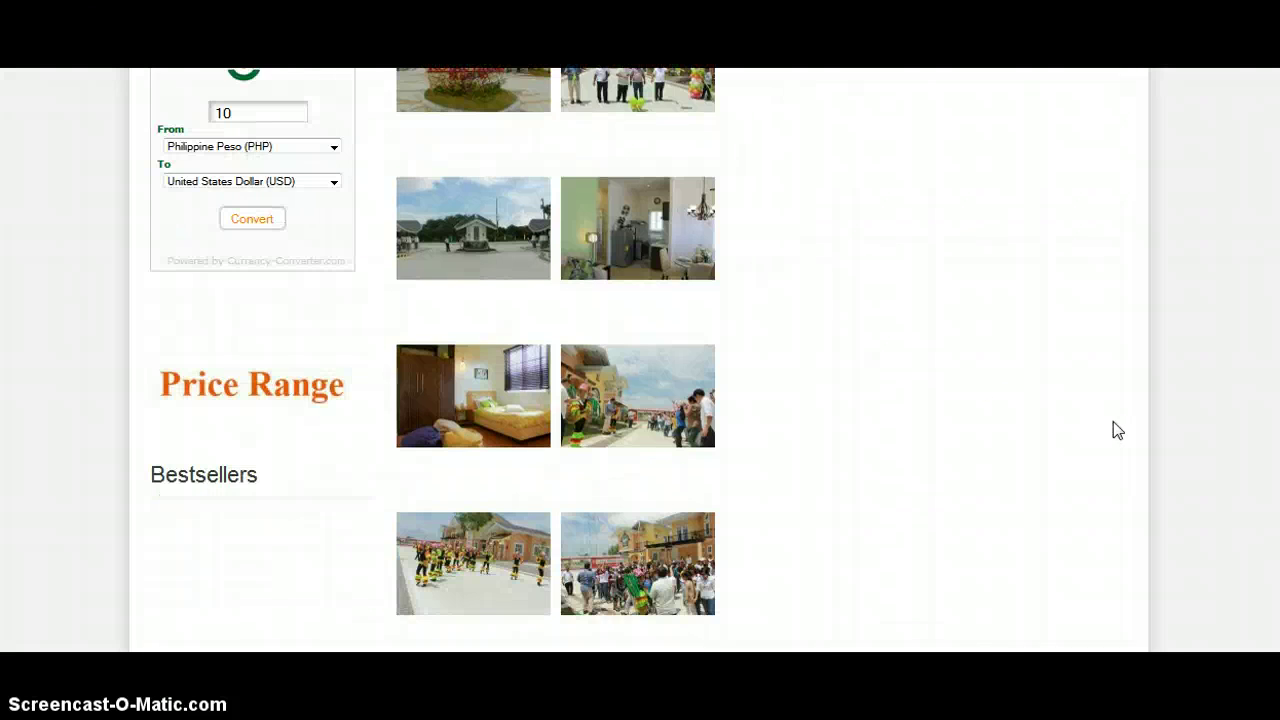
Switch to Photoshop, copy the entire Price Range image, and check its pixel width and height in the new document settings.
{"action": "key", "text": "alt+Tab"}
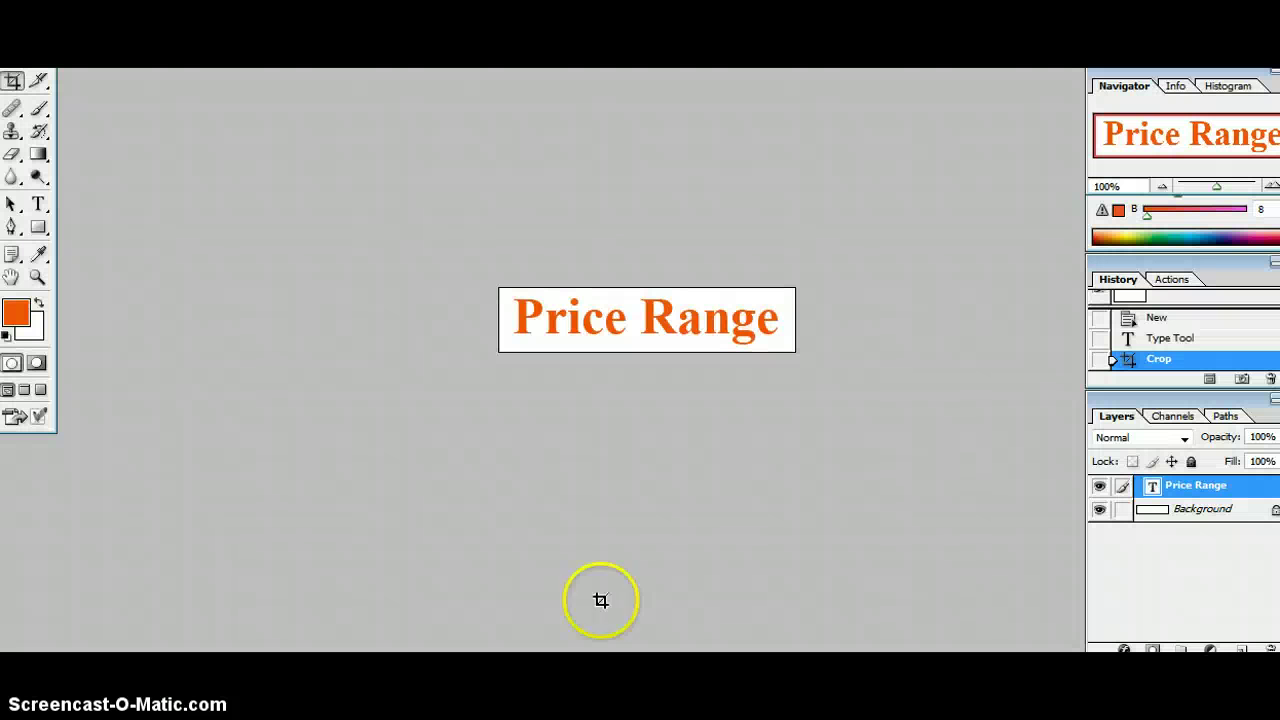
{"action": "key", "text": "alt+f"}
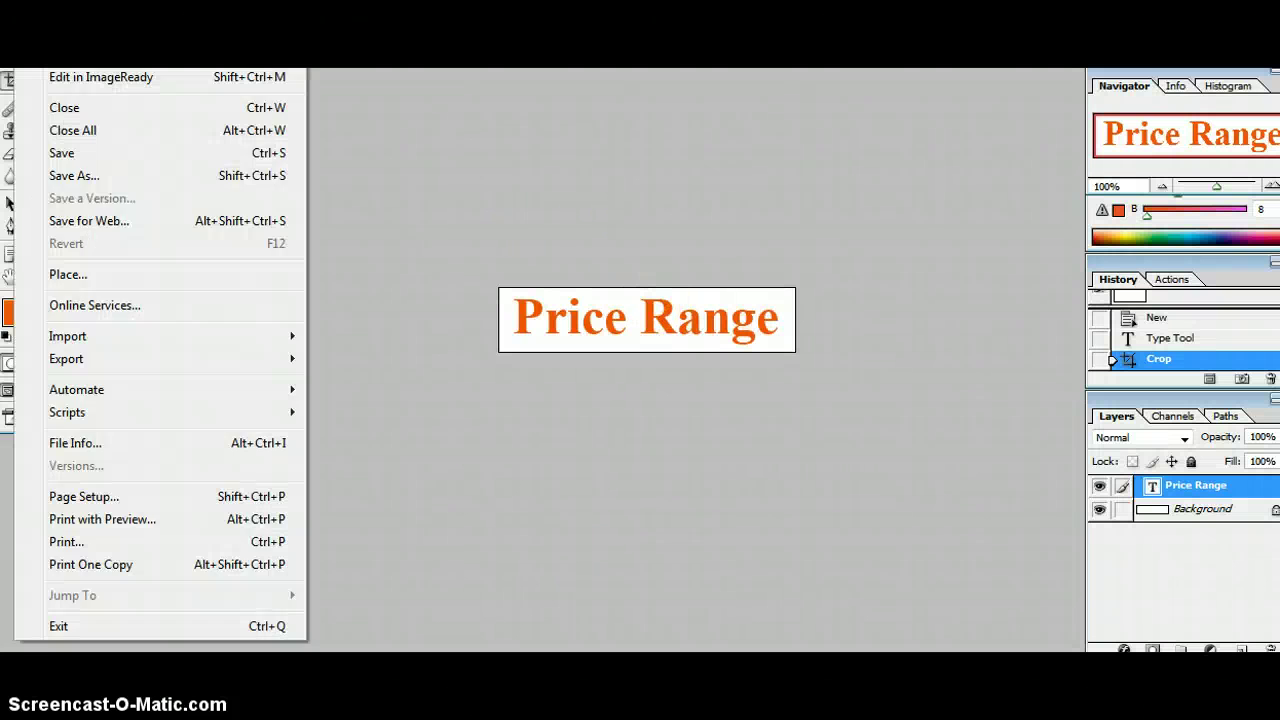
{"action": "left_click", "coordinate": [457, 140]}
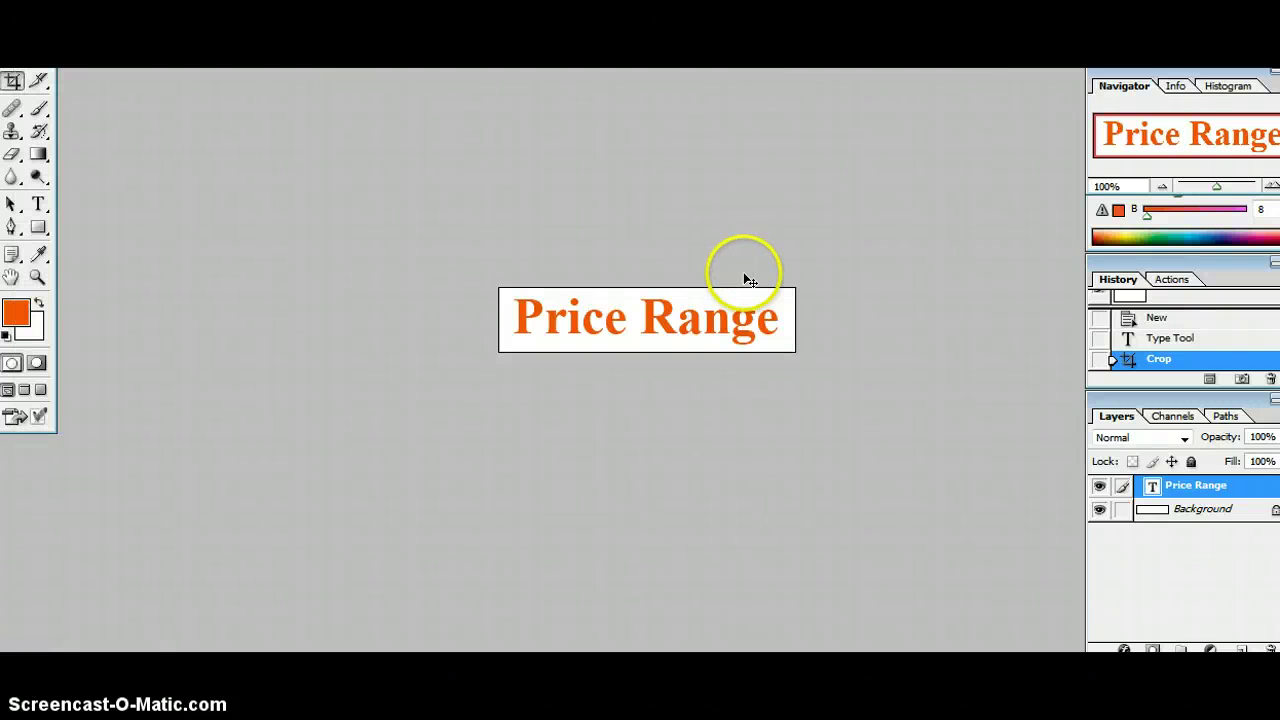
{"action": "key", "text": "ctrl+a"}
{"action": "key", "text": "alt+f"}
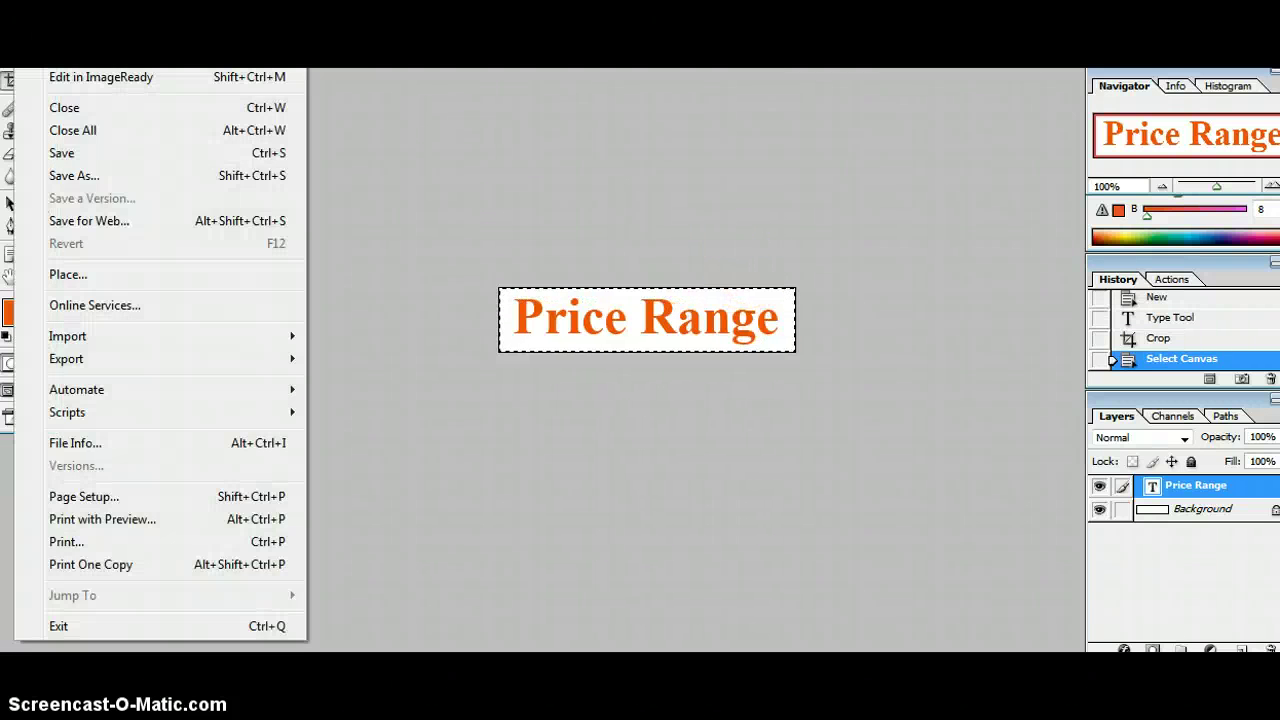
{"action": "key", "text": "ctrl+n"}
{"action": "double_click", "coordinate": [606, 251]}
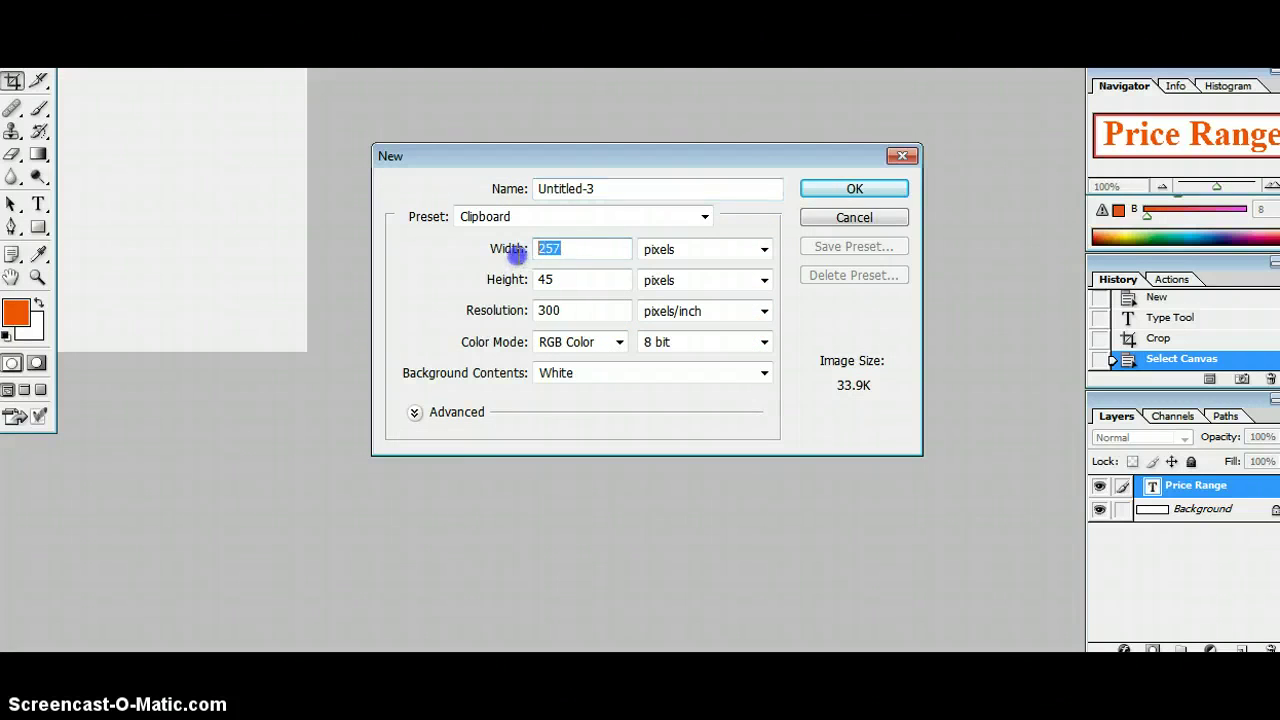
{"action": "left_click", "coordinate": [634, 481]}
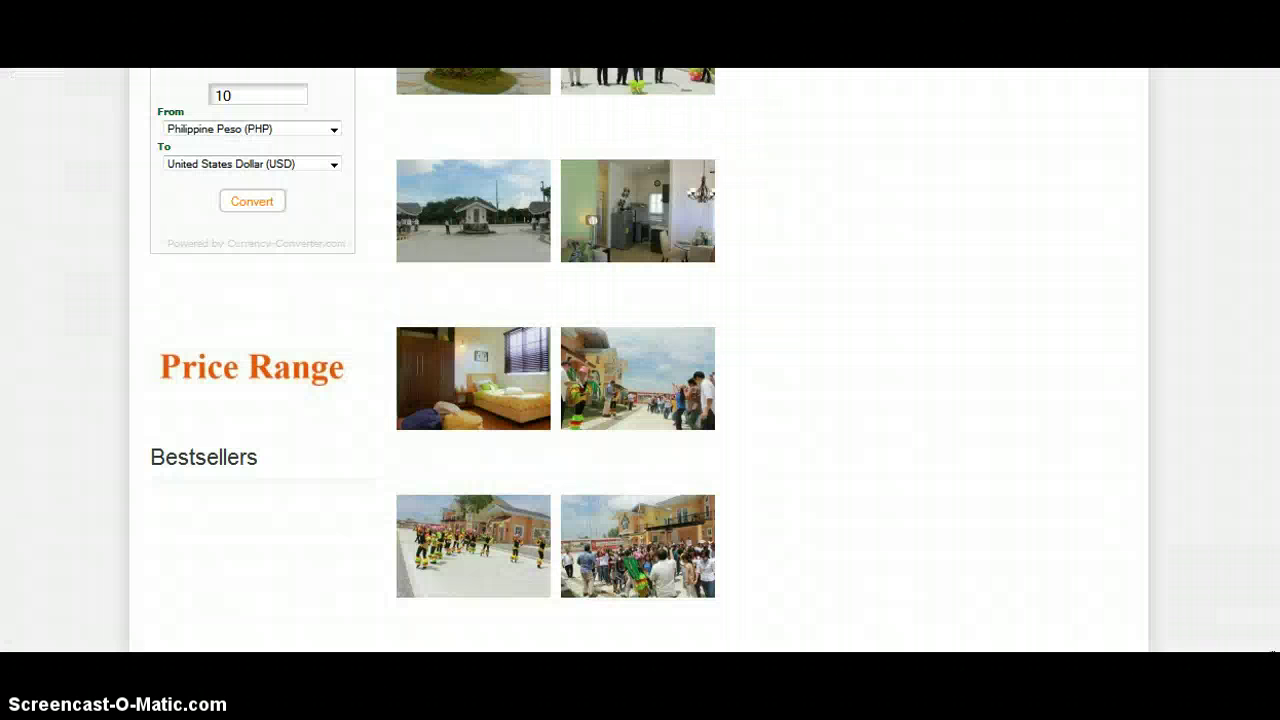
Set the Price Range Banner's dimensions to 257 x 45 in the Banner module and save.
{"action": "left_click", "coordinate": [500, 214]}
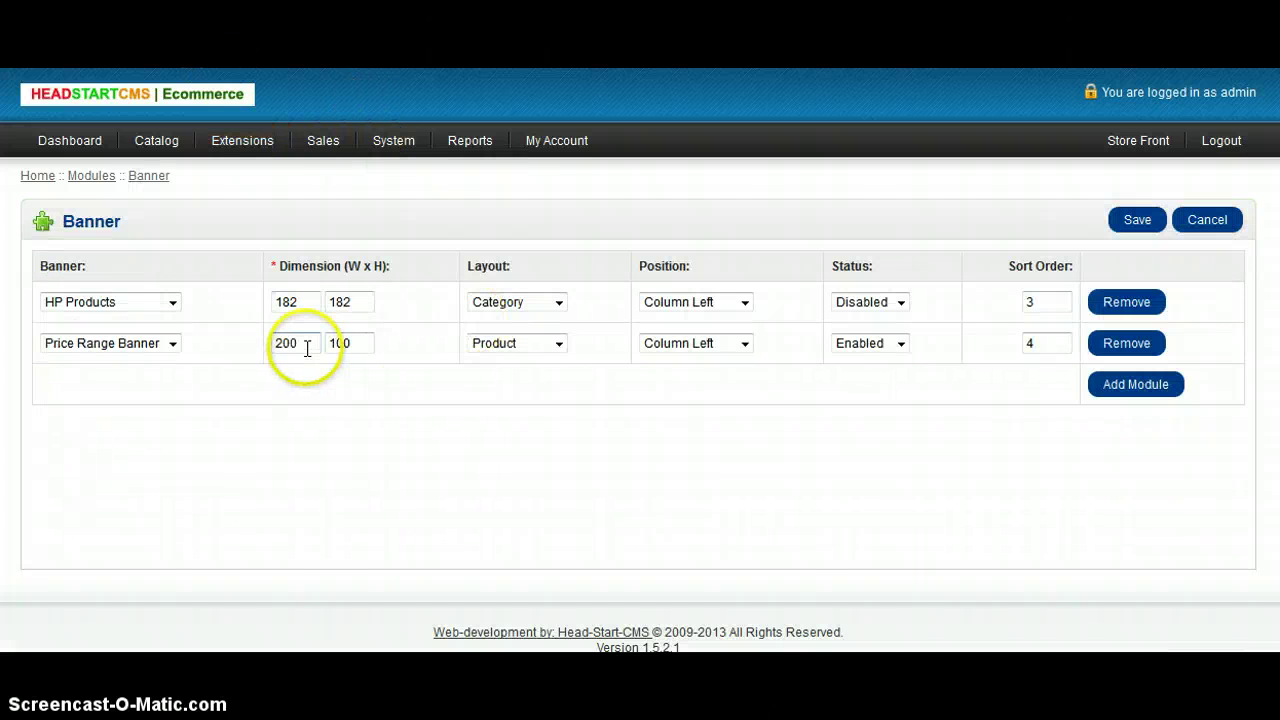
{"action": "left_click_drag", "start_coordinate": [300, 343], "coordinate": [226, 347]}
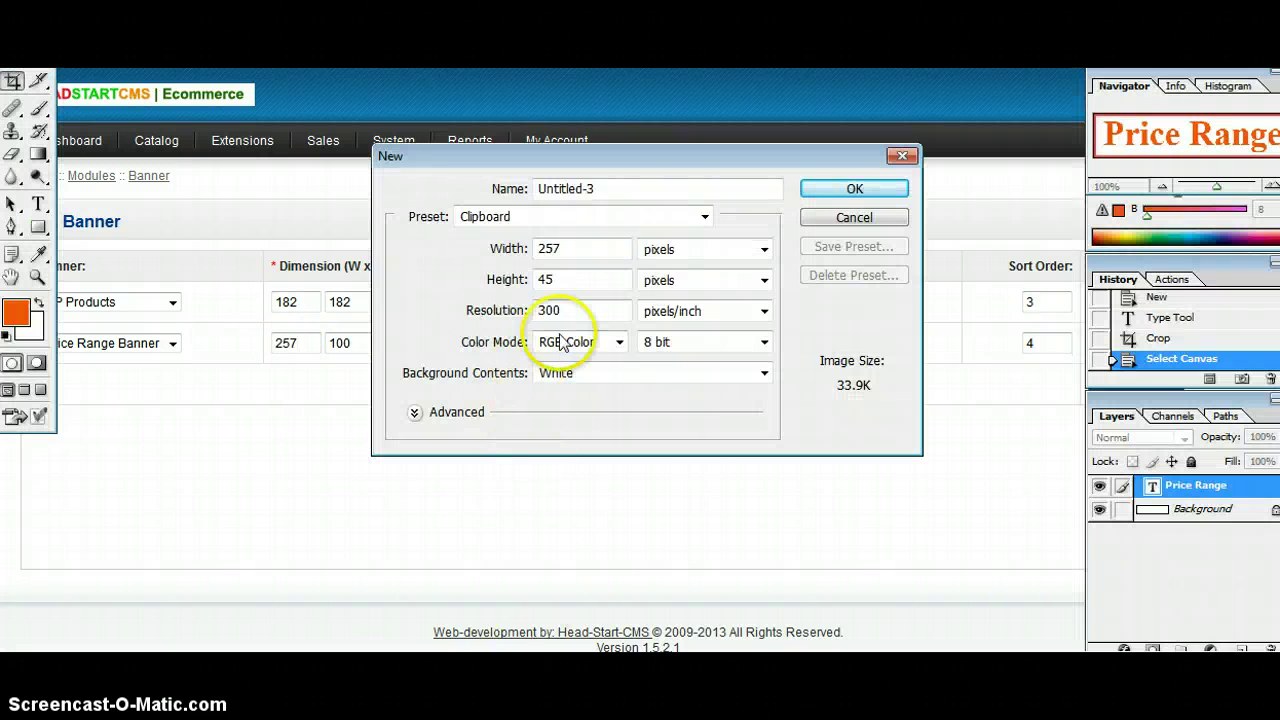
{"action": "left_click", "coordinate": [569, 280]}
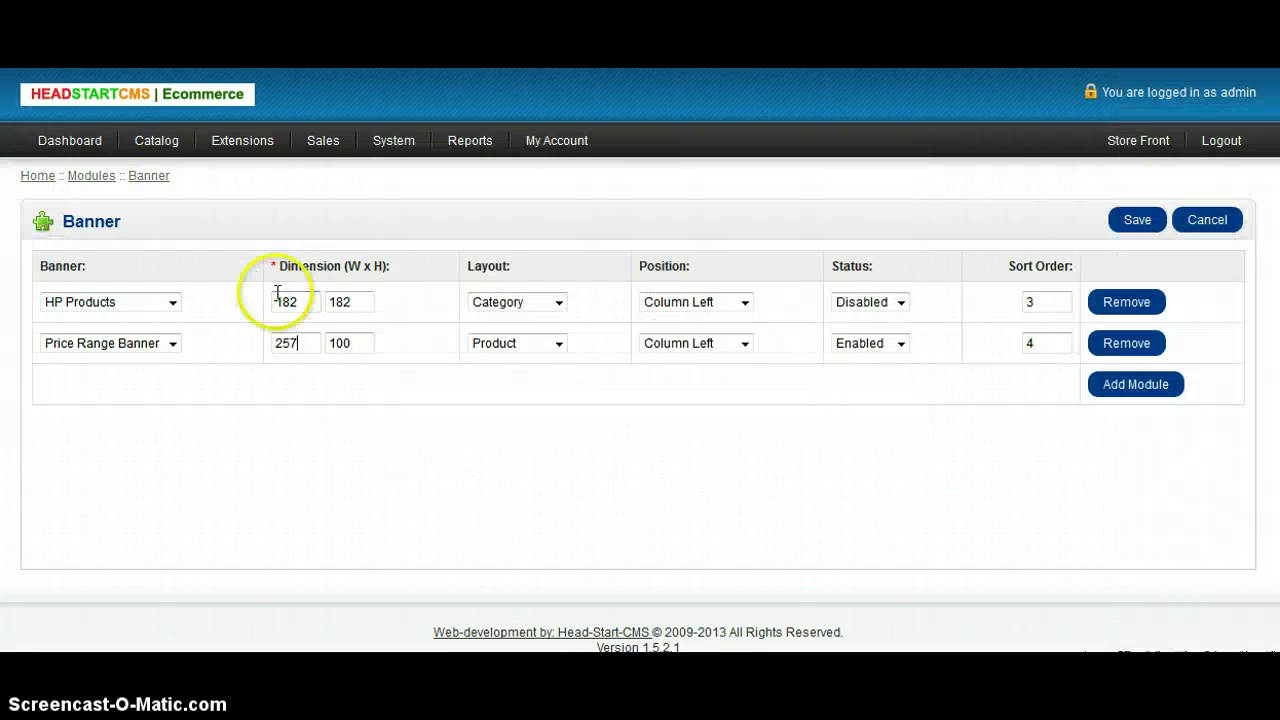
{"action": "double_click", "coordinate": [340, 343]}
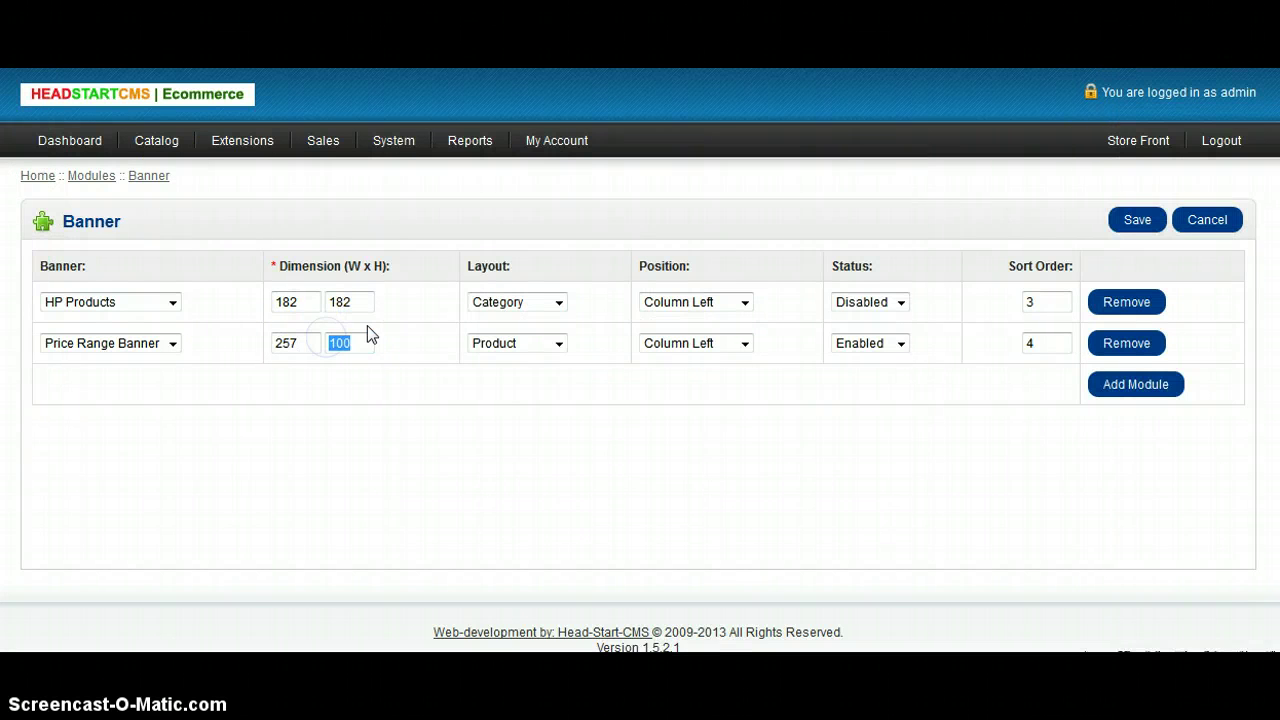
{"action": "type", "text": "45"}
{"action": "left_click", "coordinate": [1138, 220]}
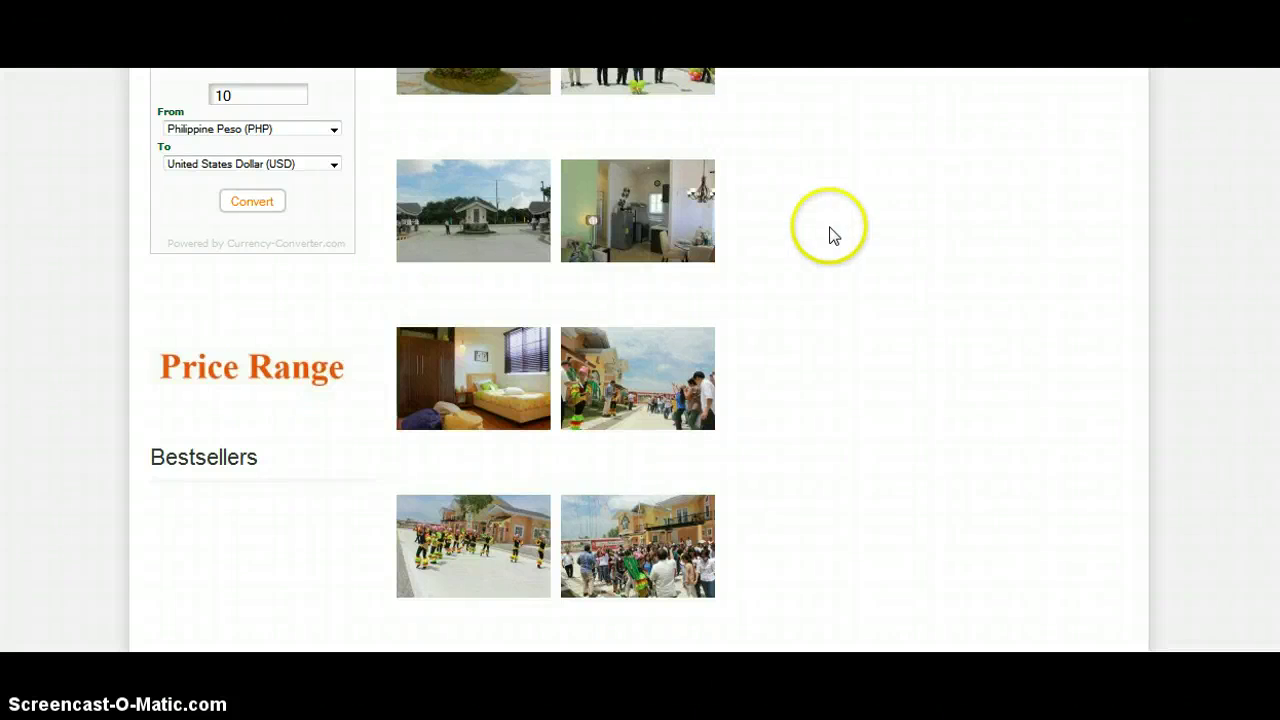
Reload the Royal Palms Panglao page and check how the resized Price Range banner displays.
{"action": "key", "text": "F5"}
{"action": "scroll", "coordinate": [850, 300], "scroll_direction": "down", "scroll_amount": 10}
{"action": "scroll", "coordinate": [853, 325], "scroll_direction": "up", "scroll_amount": 3}
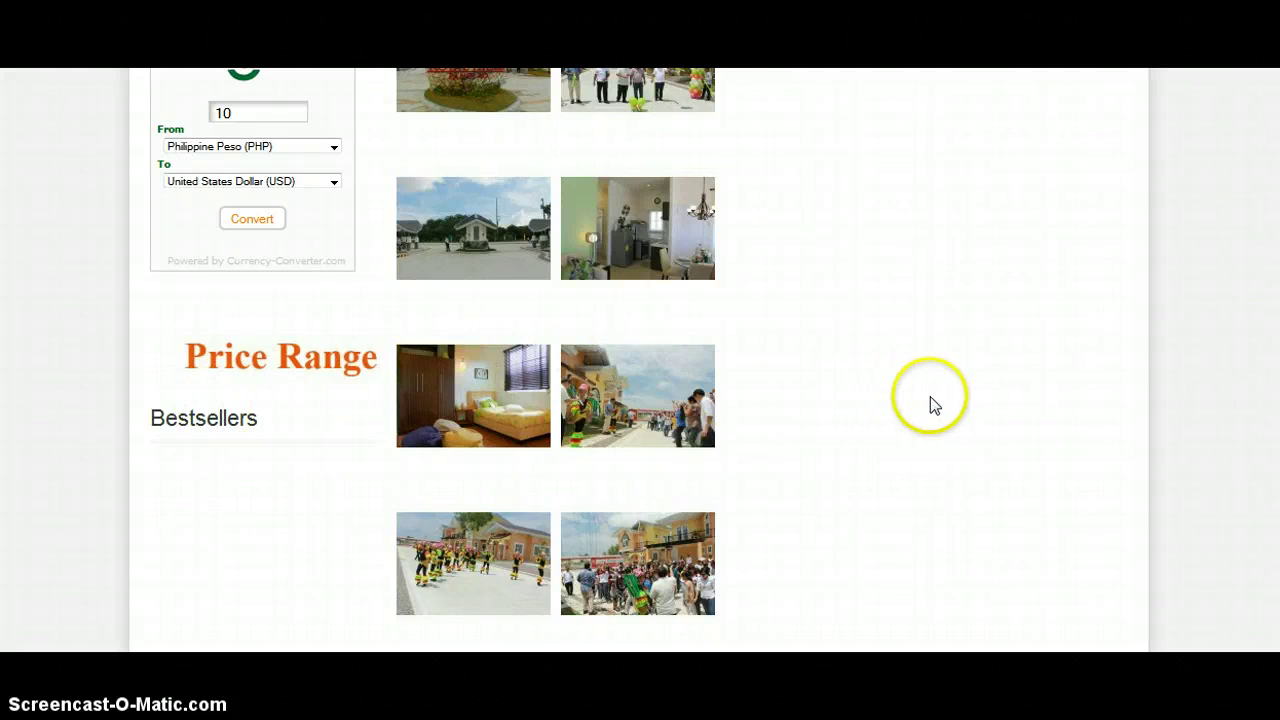
Look over the Royal Palms Panglao page from header to description, examining the Price Range banner's placement between the currency converter and Bestsellers.
{"action": "scroll", "coordinate": [930, 400], "scroll_direction": "up", "scroll_amount": 2}
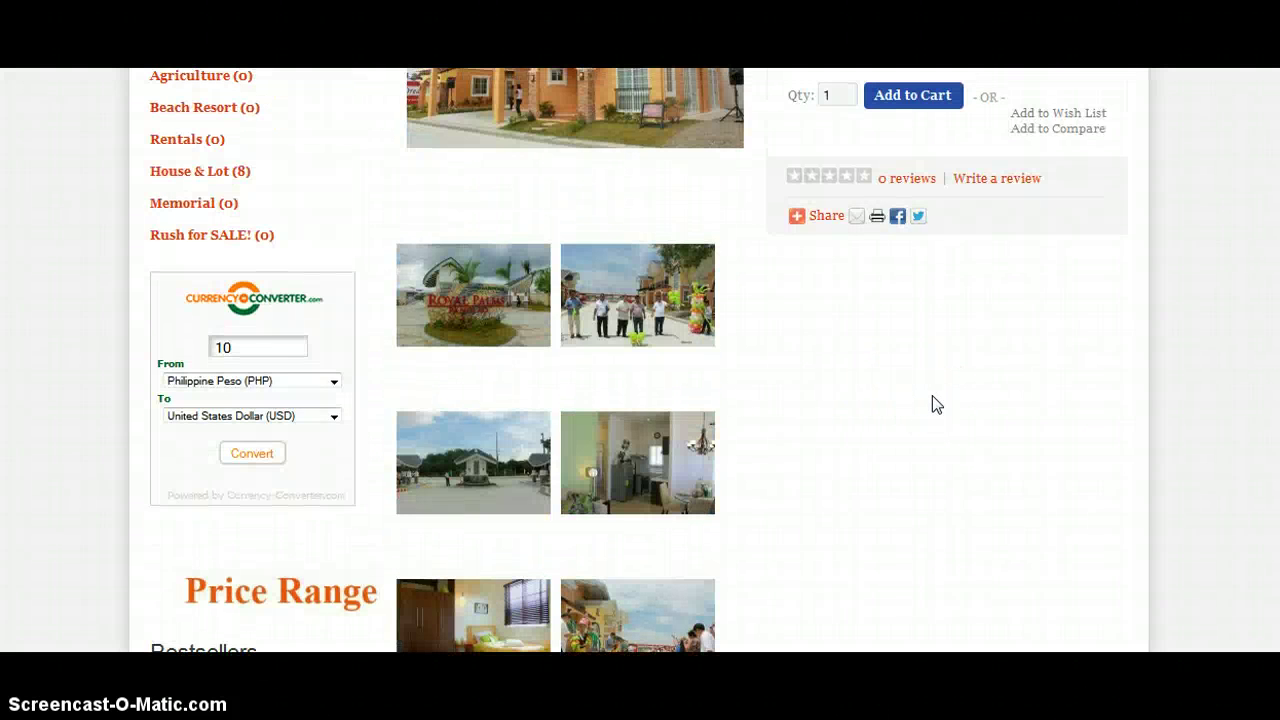
{"action": "scroll", "coordinate": [935, 400], "scroll_direction": "up", "scroll_amount": 4}
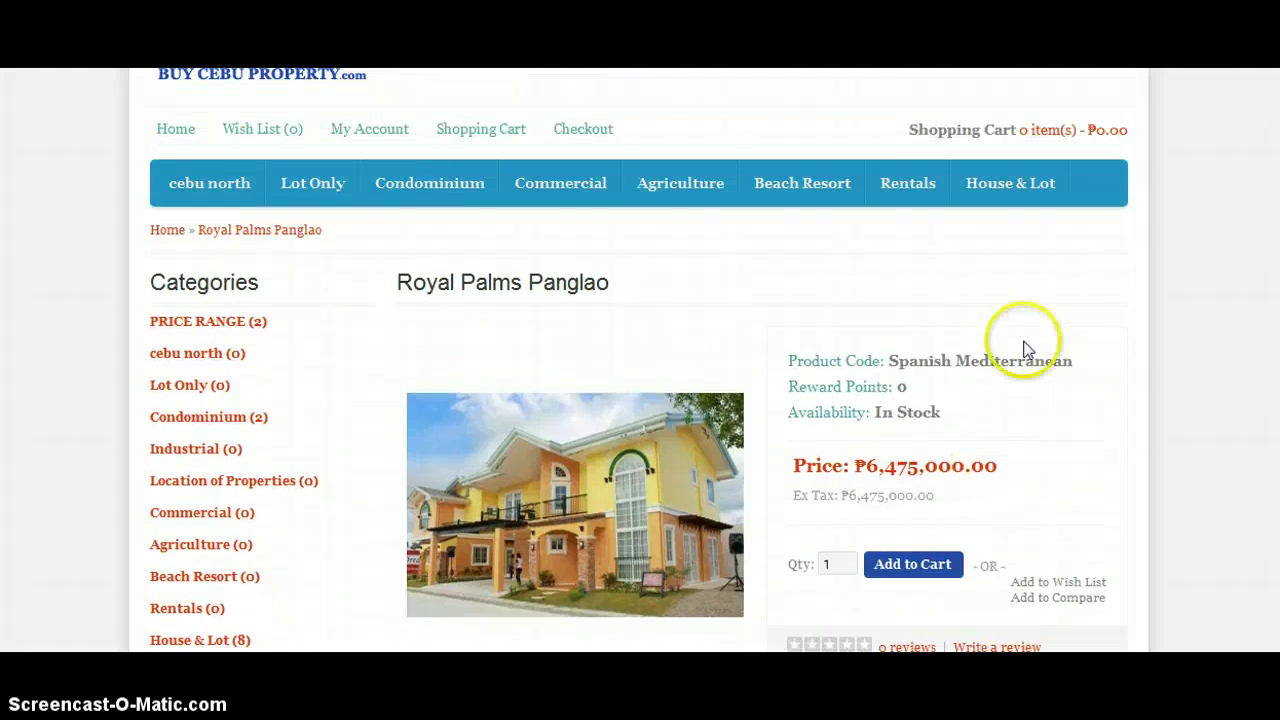
{"action": "scroll", "coordinate": [1025, 342], "scroll_direction": "down", "scroll_amount": 2}
{"action": "scroll", "coordinate": [1023, 345], "scroll_direction": "up", "scroll_amount": 2}
{"action": "scroll", "coordinate": [1073, 361], "scroll_direction": "up", "scroll_amount": 1}
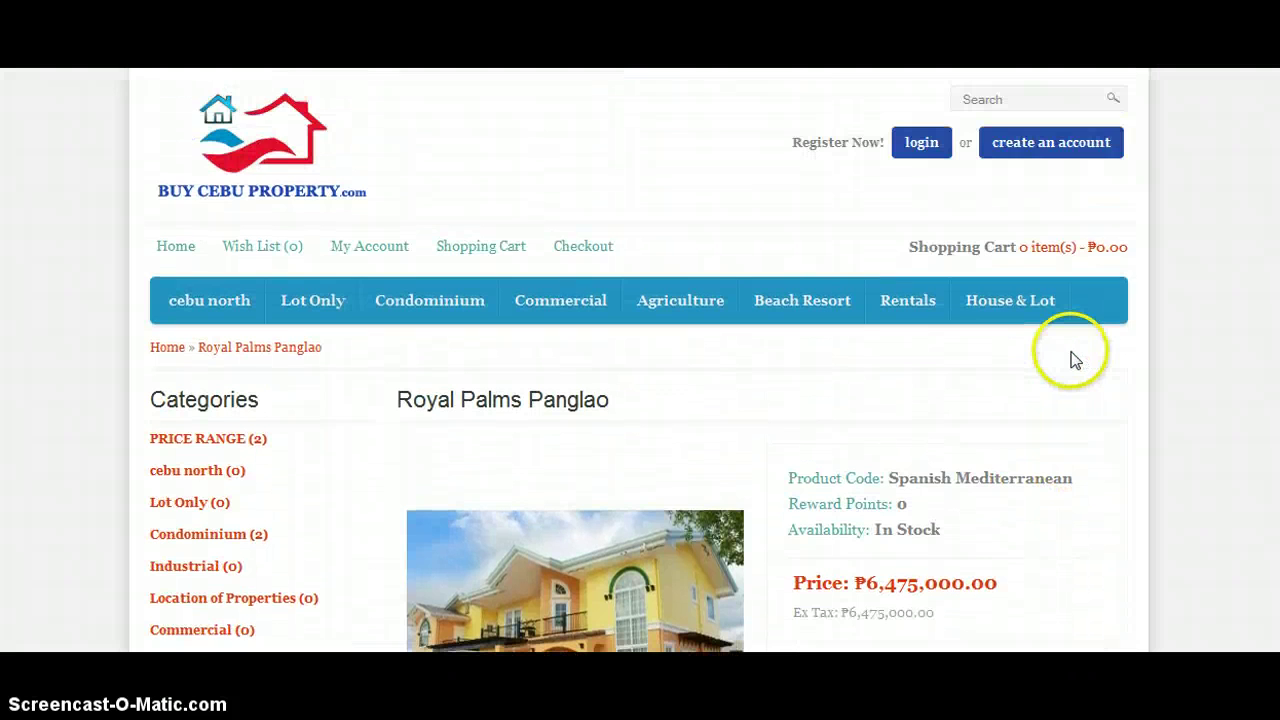
{"action": "scroll", "coordinate": [1107, 360], "scroll_direction": "down", "scroll_amount": 2}
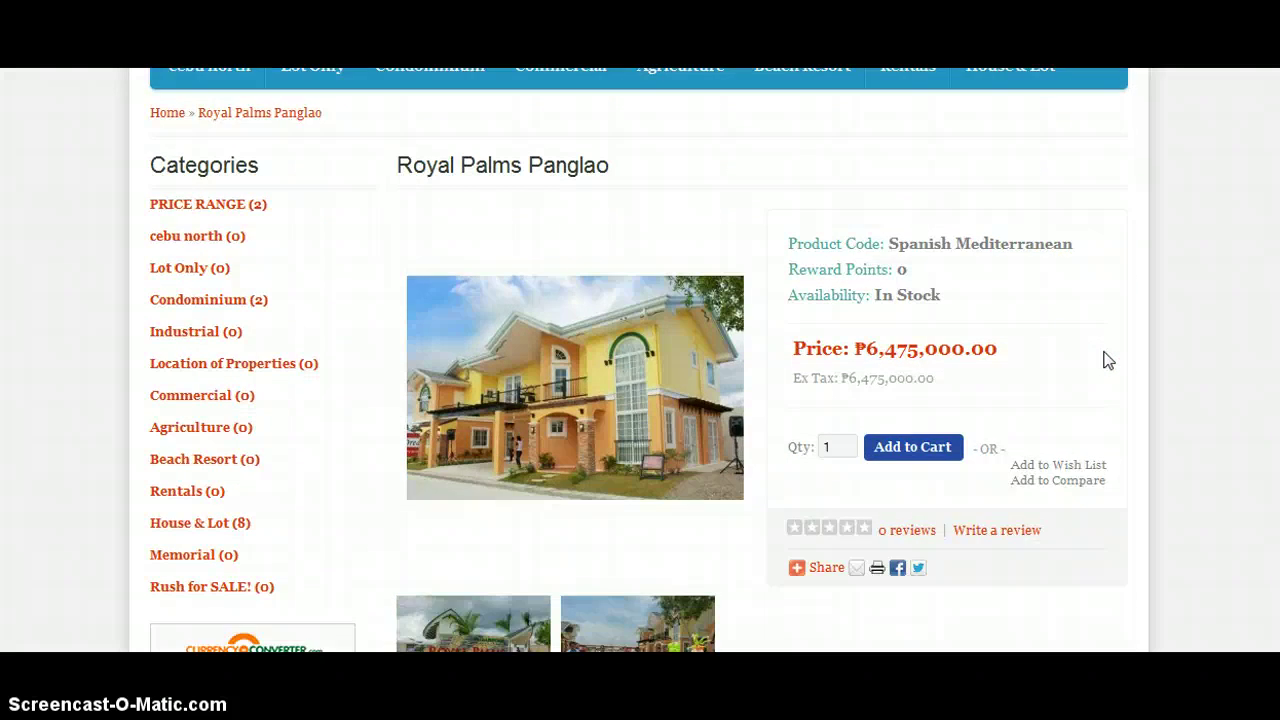
{"action": "scroll", "coordinate": [1107, 360], "scroll_direction": "down", "scroll_amount": 3}
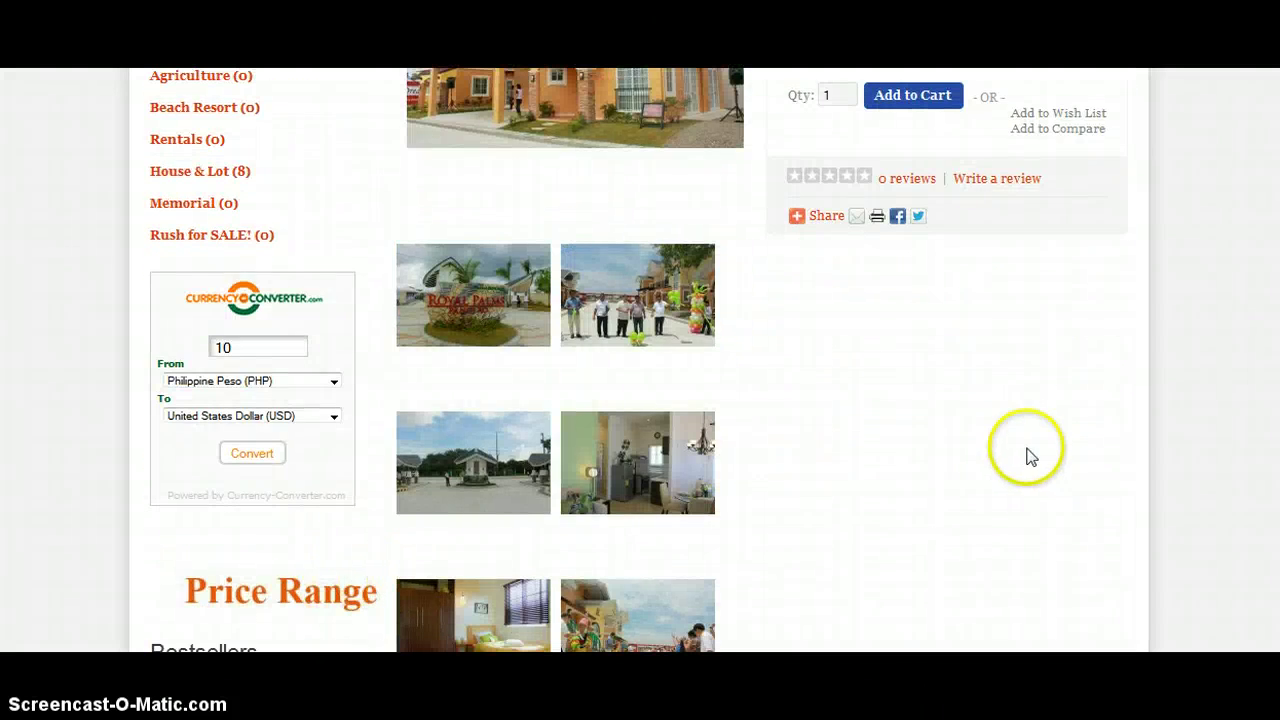
{"action": "scroll", "coordinate": [1054, 443], "scroll_direction": "down", "scroll_amount": 3}
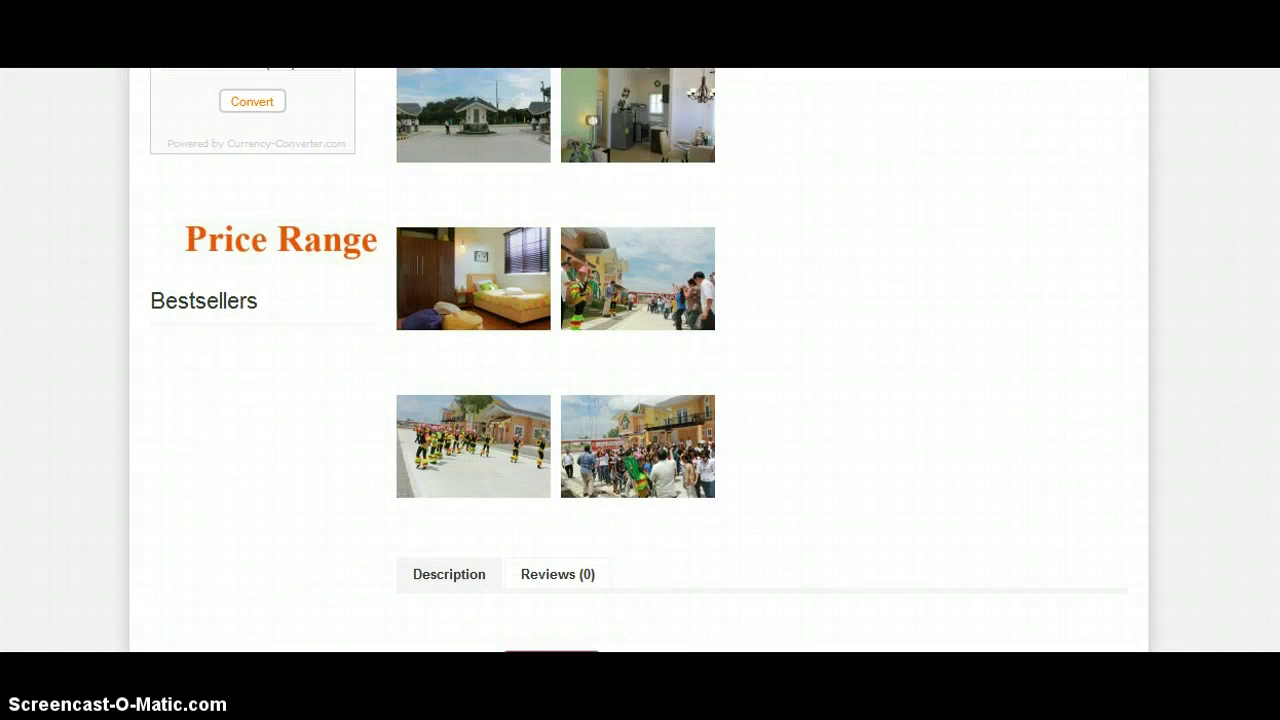
{"action": "scroll", "coordinate": [1054, 443], "scroll_direction": "up", "scroll_amount": 8}
{"action": "scroll", "coordinate": [1054, 443], "scroll_direction": "down", "scroll_amount": 9}
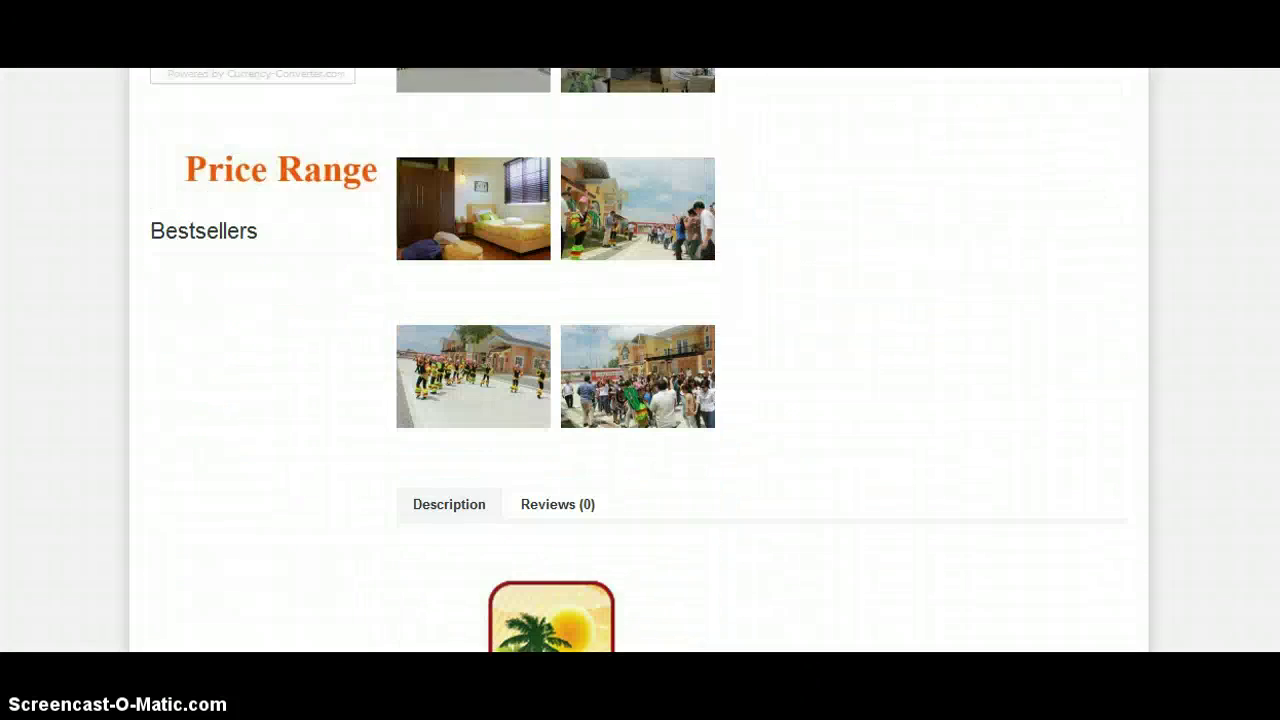
{"action": "scroll", "coordinate": [1265, 262], "scroll_direction": "down", "scroll_amount": 15}
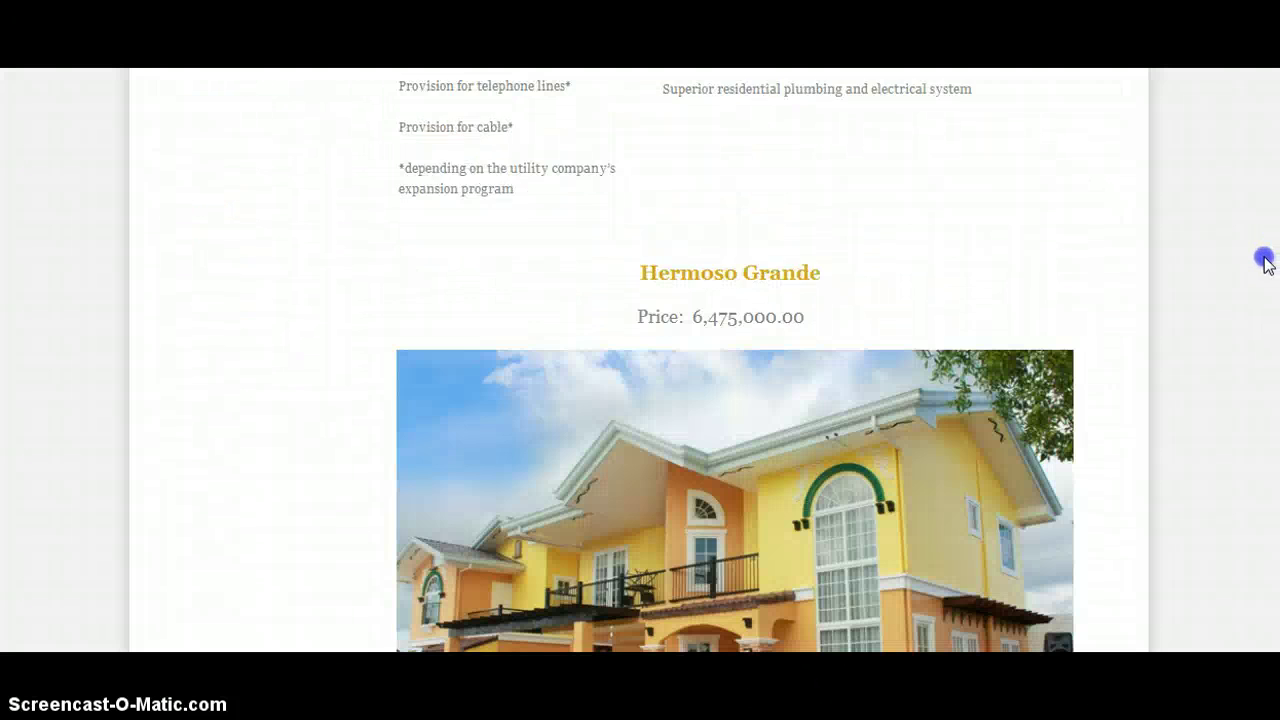
{"action": "scroll", "coordinate": [1265, 262], "scroll_direction": "down", "scroll_amount": 2}
{"action": "left_click_drag", "start_coordinate": [1262, 272], "coordinate": [1262, 155]}
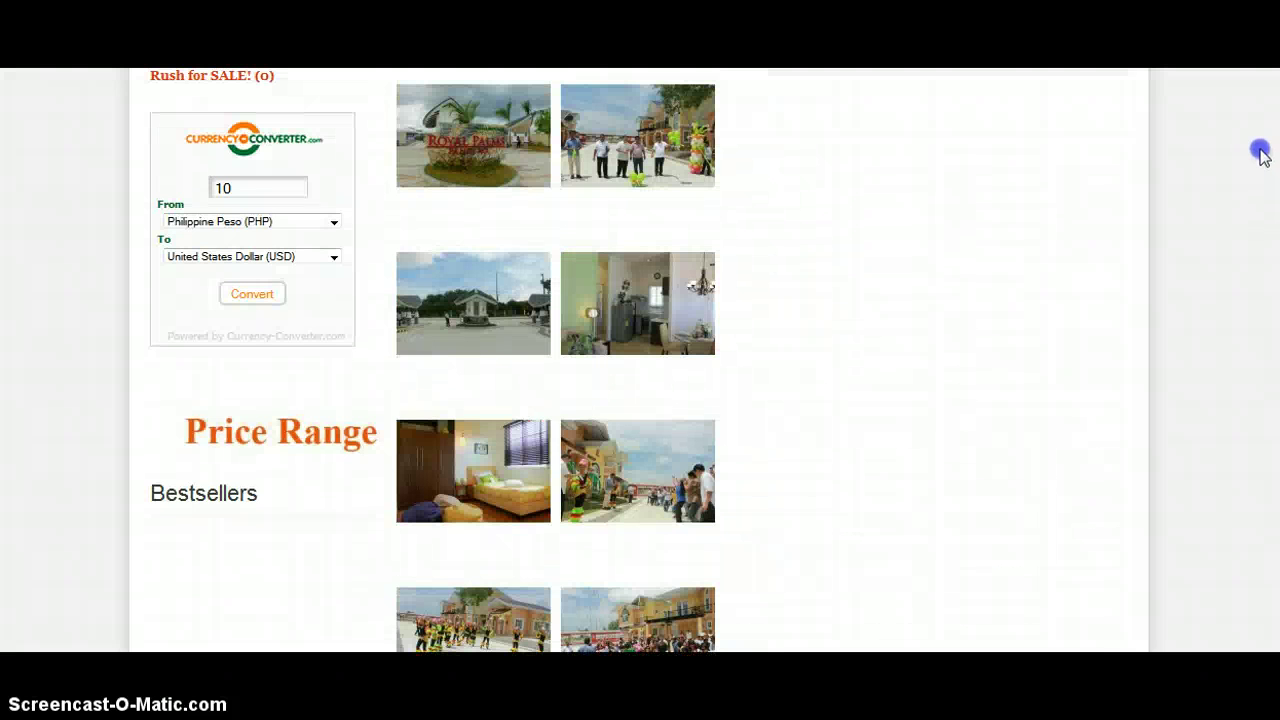